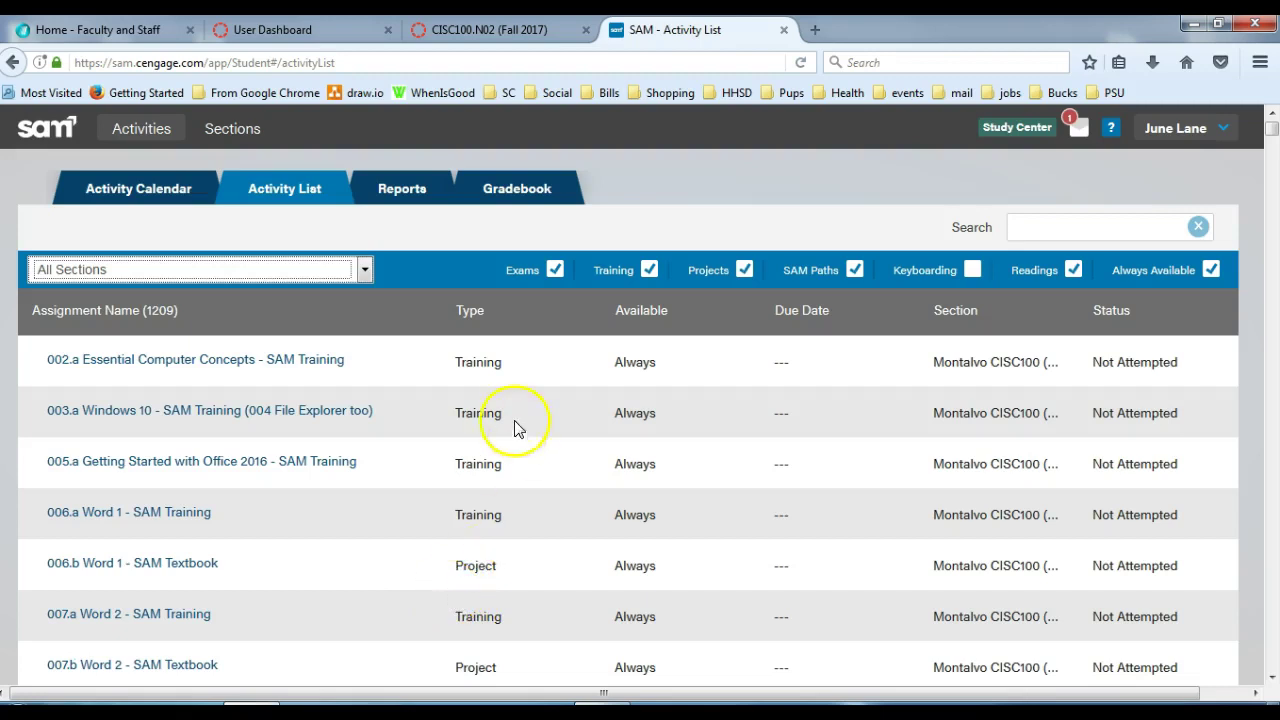
Filter the activity list to the N02 Fall 2017 section and exclude exams and training
left_click(195, 287)
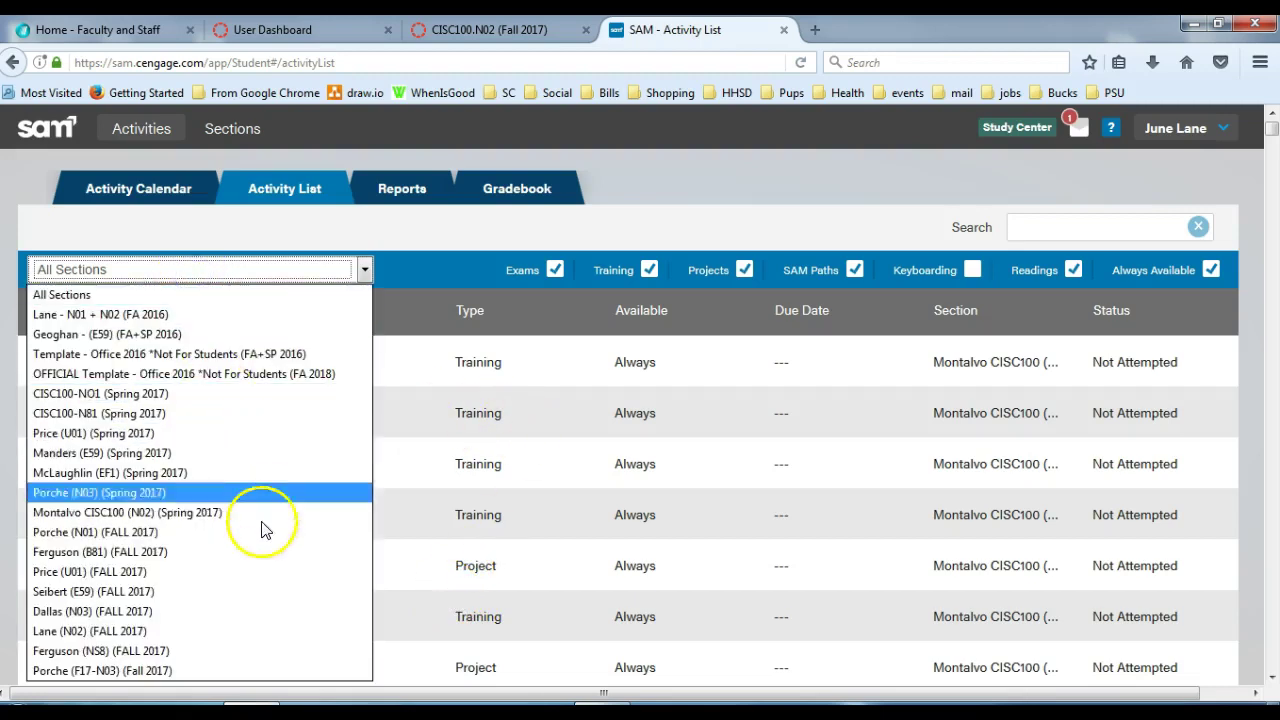
left_click(203, 631)
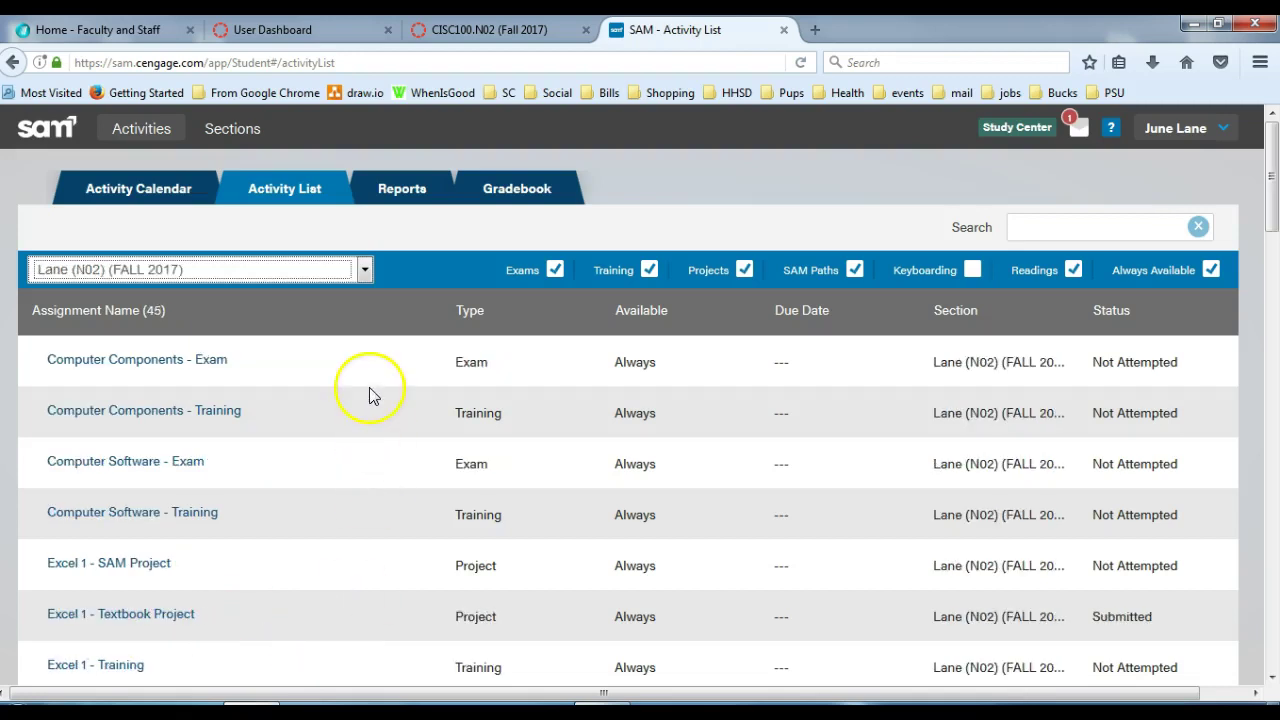
left_click(555, 272)
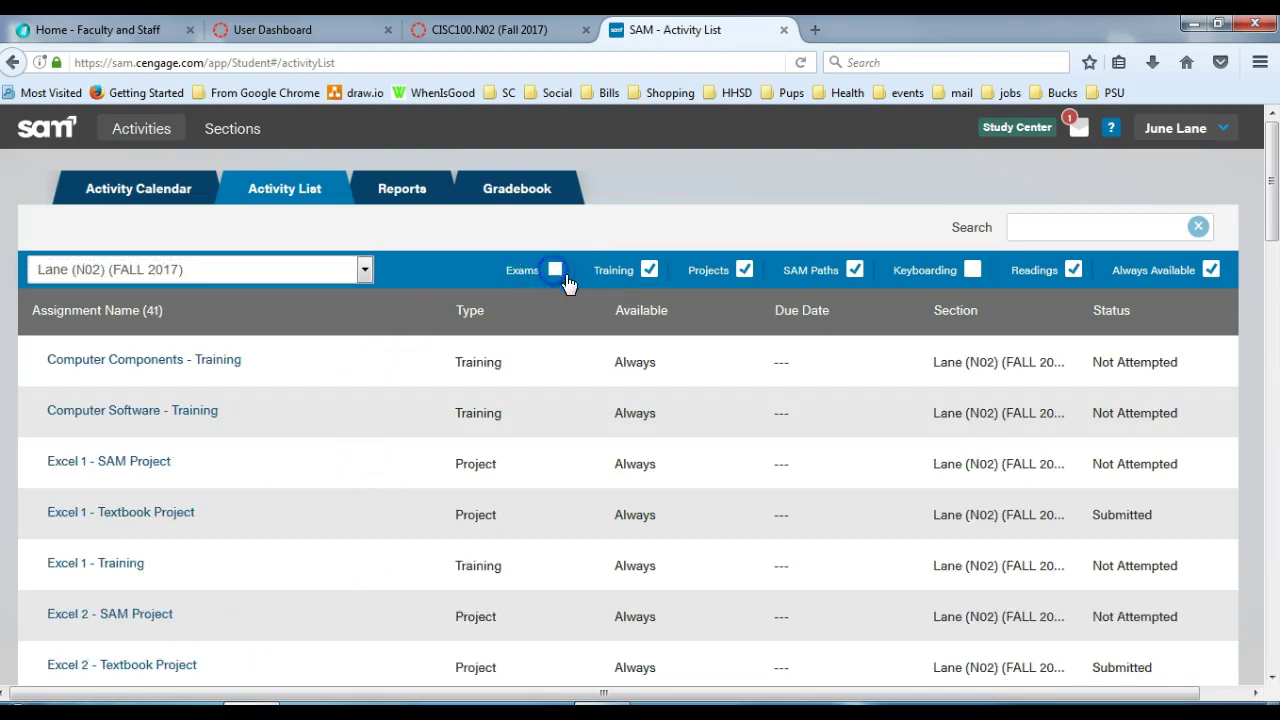
left_click(648, 272)
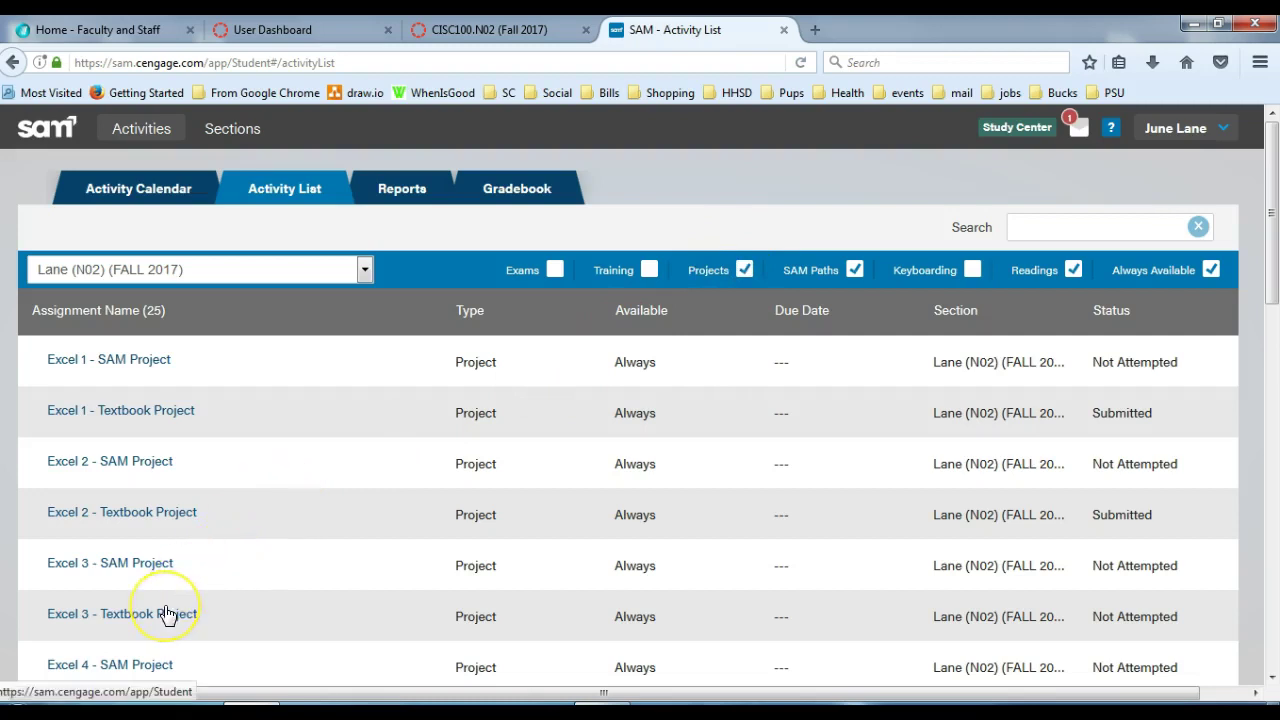
Open the Excel 3 - Textbook Project assignment from the activity list and start it
scroll(167, 614, "down", 2)
scroll(167, 614, "down", 2)
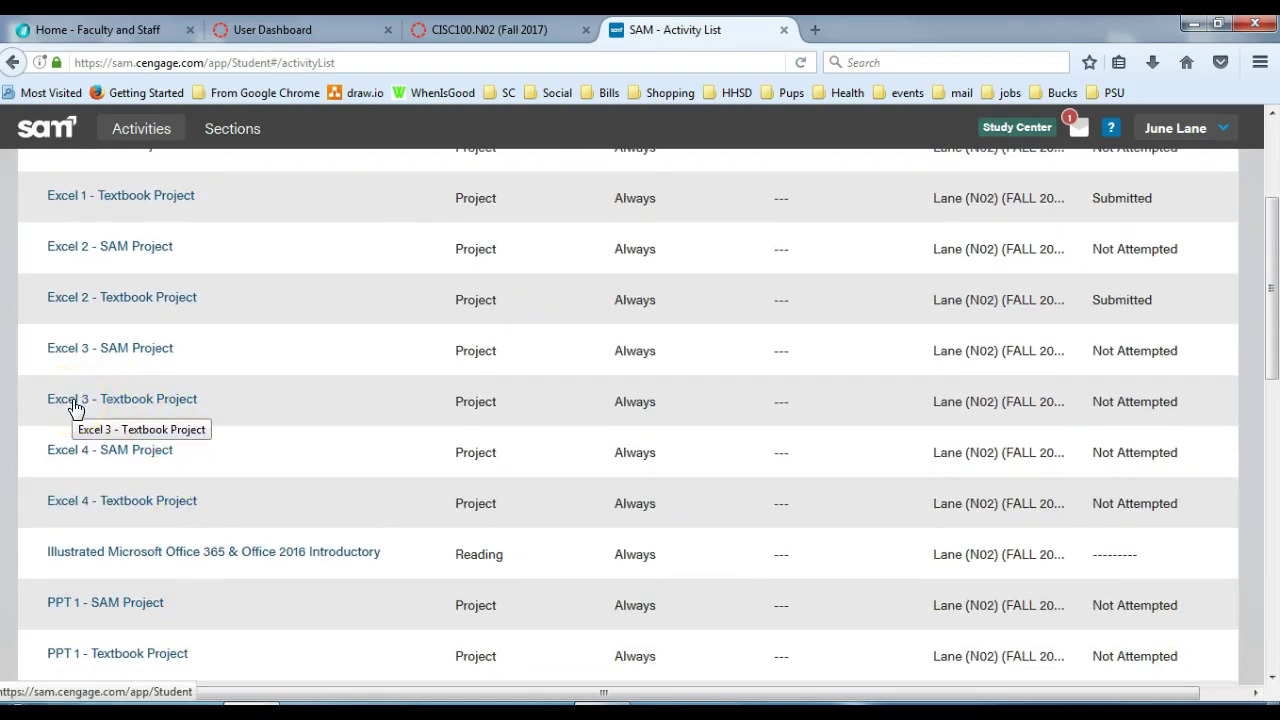
left_click(171, 408)
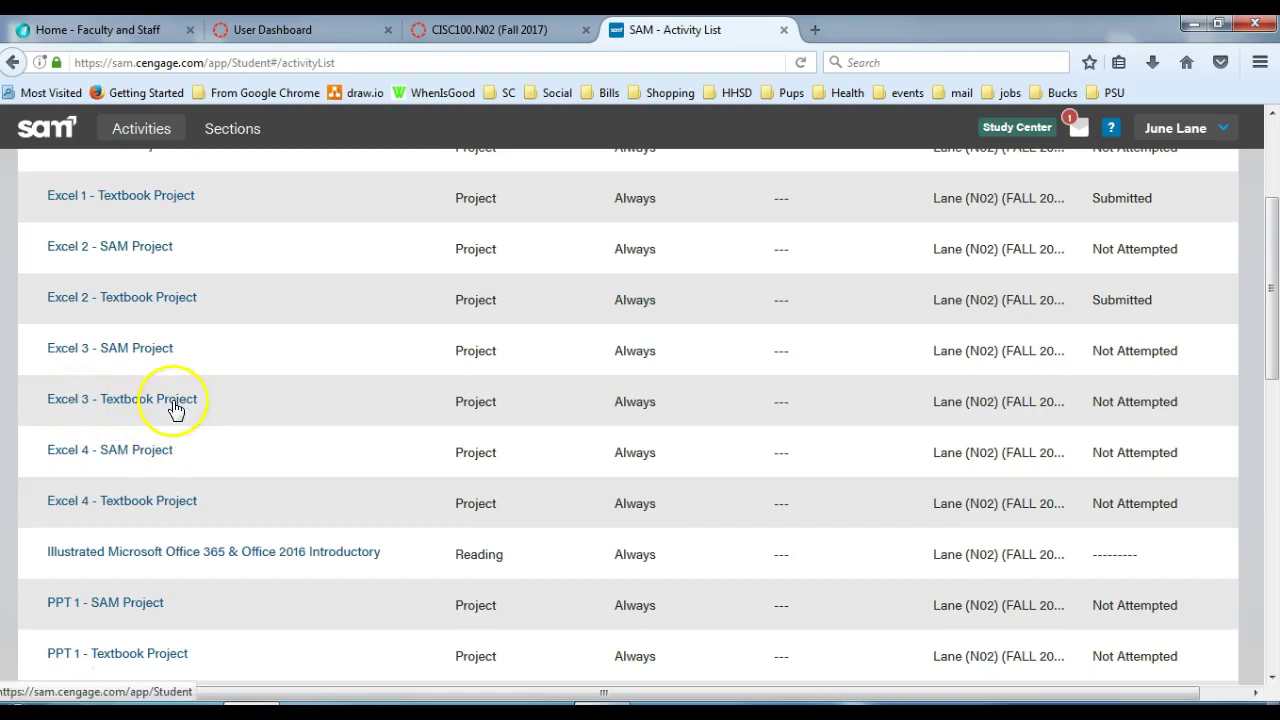
left_click(175, 408)
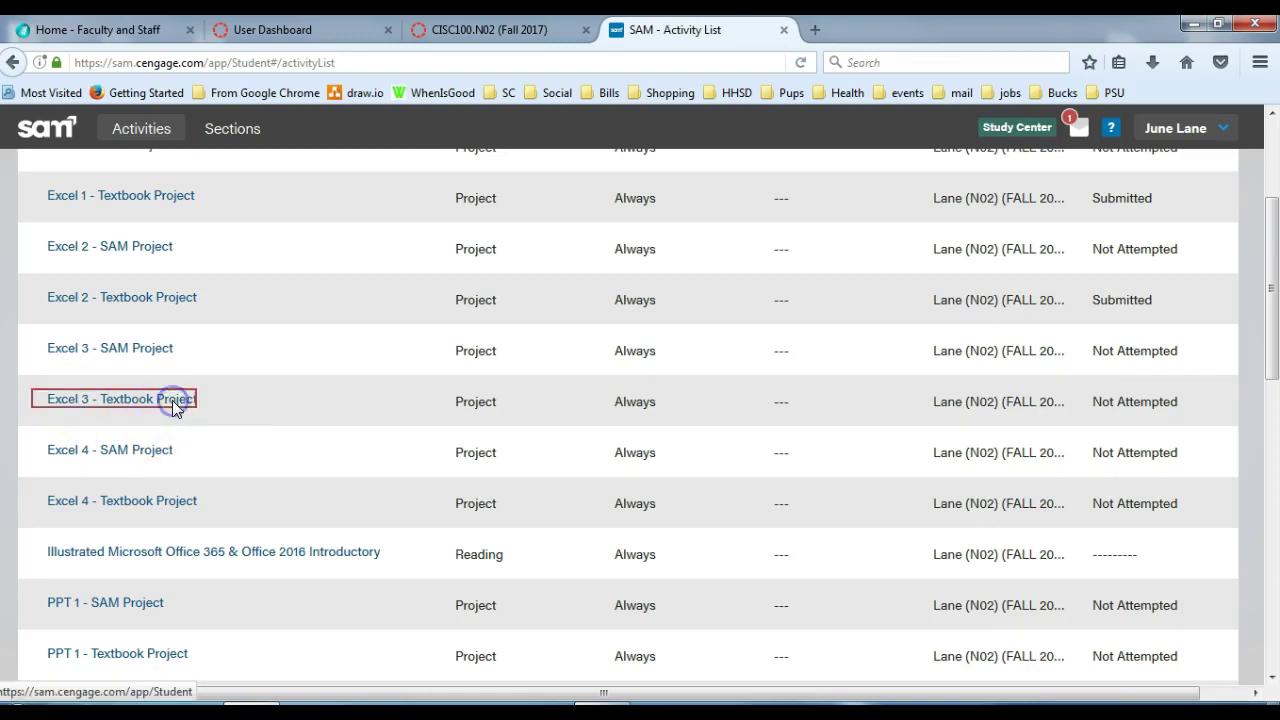
left_click(885, 414)
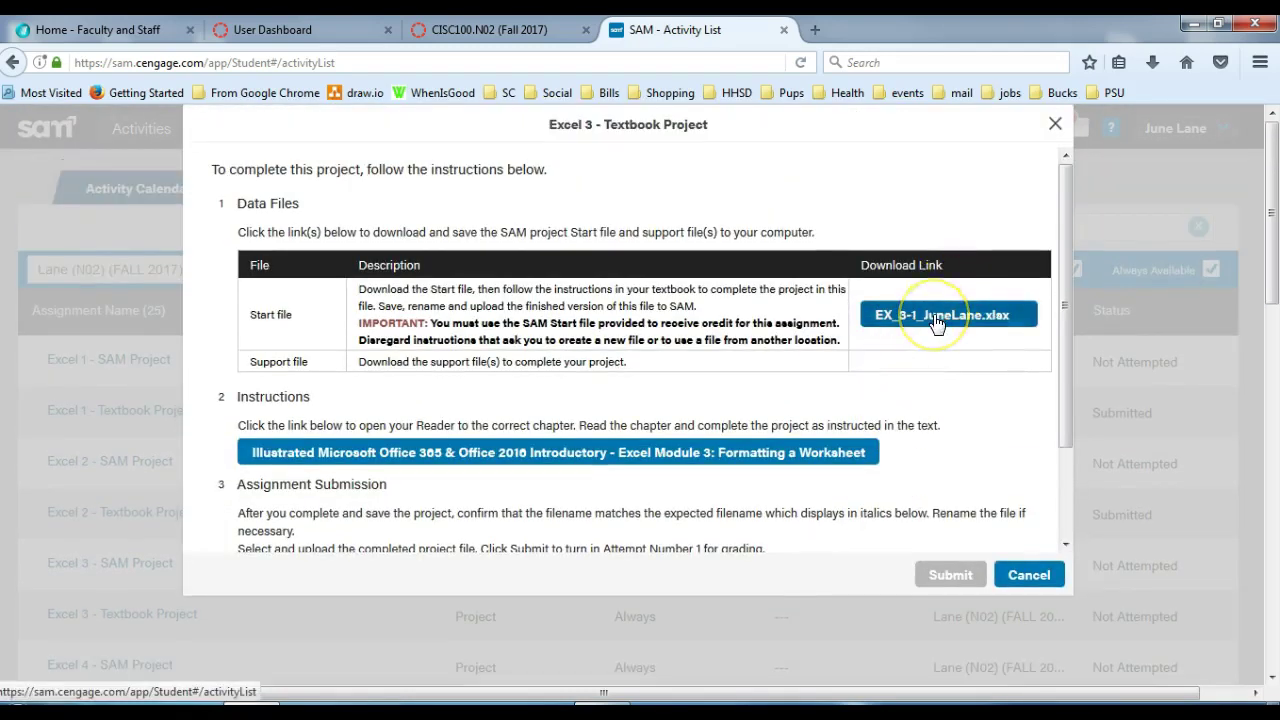
Copy the expected submission filename from the Assignment Submission section of the project instructions
scroll(786, 394, "down", 2)
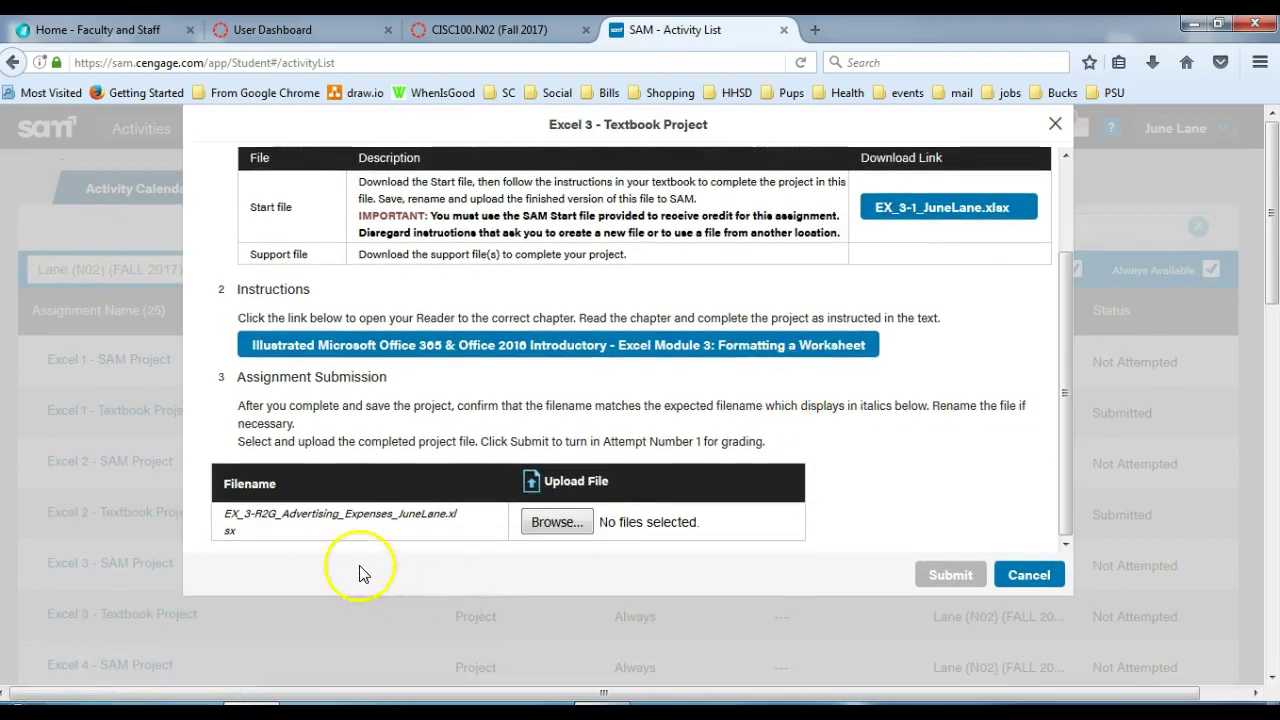
triple_click(221, 516)
key("ctrl+c")
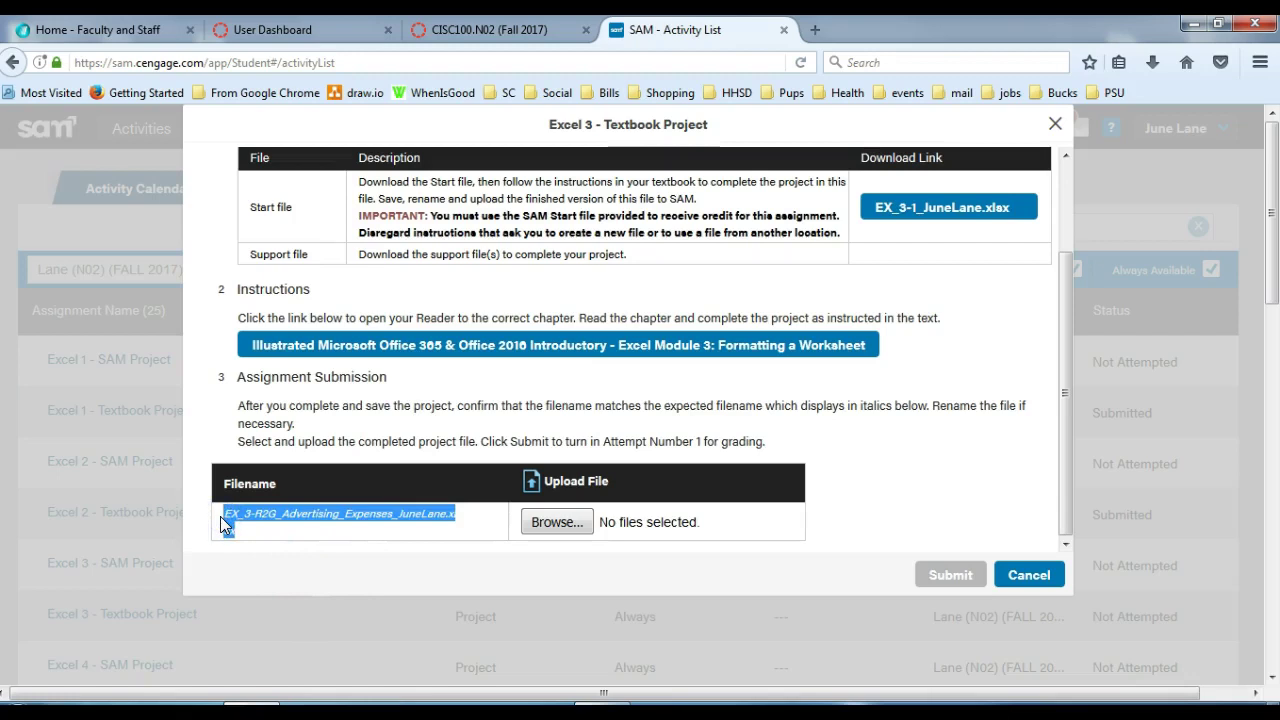
left_click(561, 427)
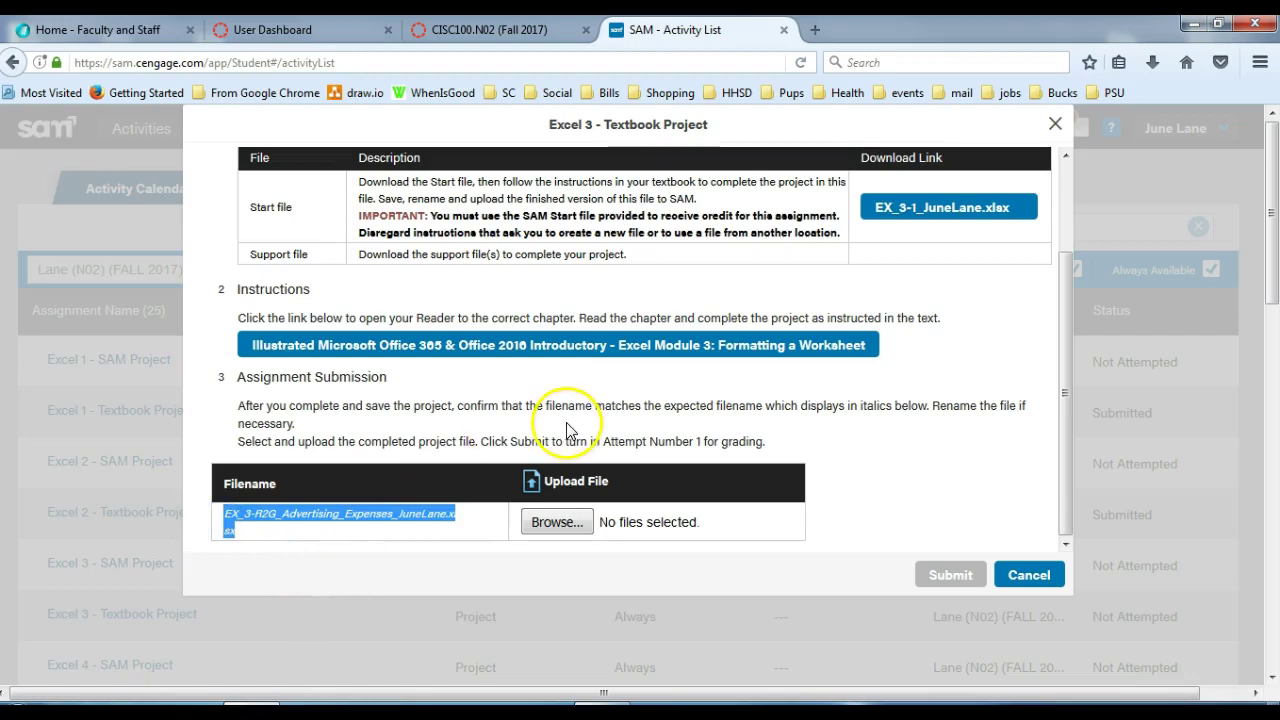
Download the project's EX_3-1 start file and open it with Microsoft Excel
scroll(561, 427, "up", 2)
left_click(765, 345)
left_click(900, 318)
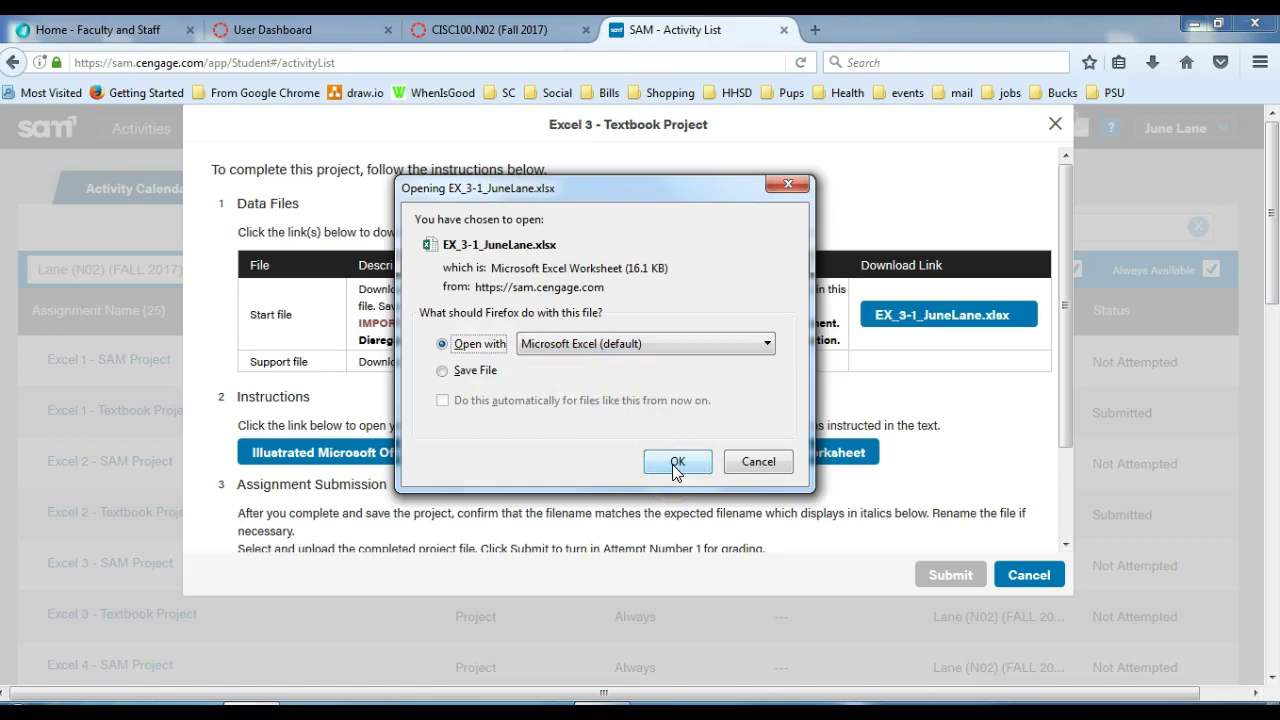
left_click(676, 464)
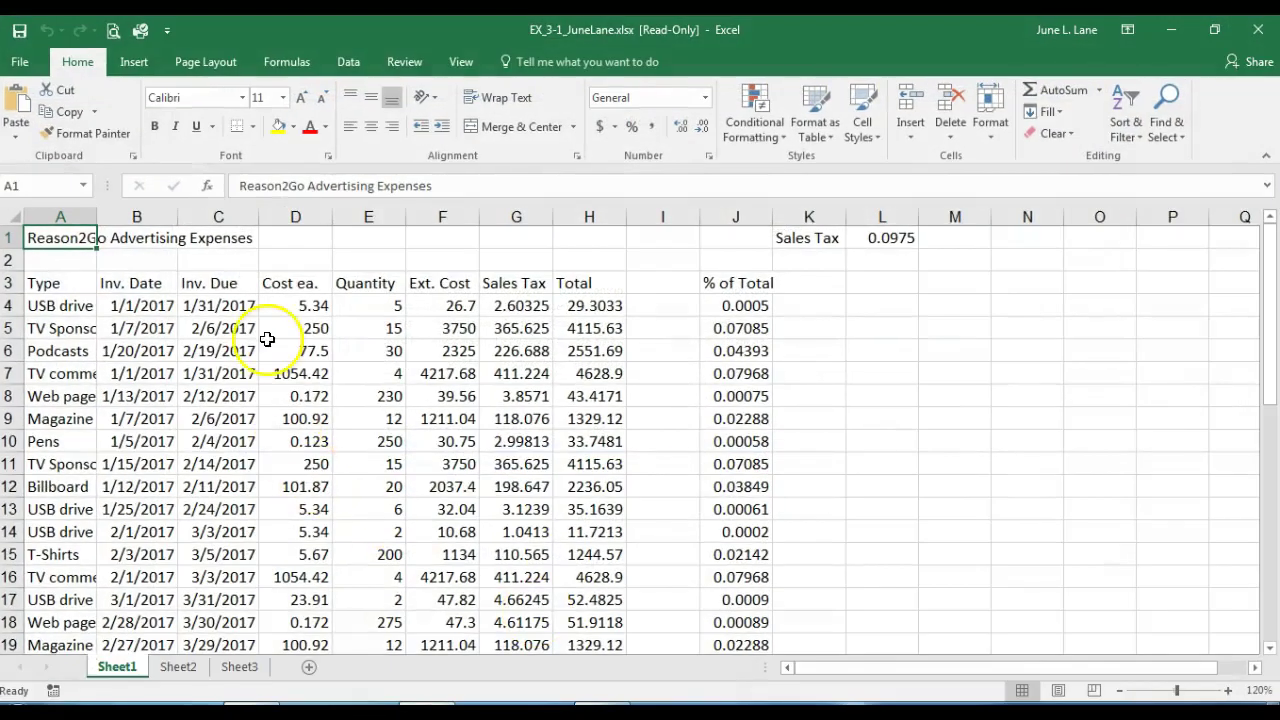
Save the workbook to the Desktop under the copied submission filename that begins with EX_3-R2G_Advertising_Expenses
left_click(20, 62)
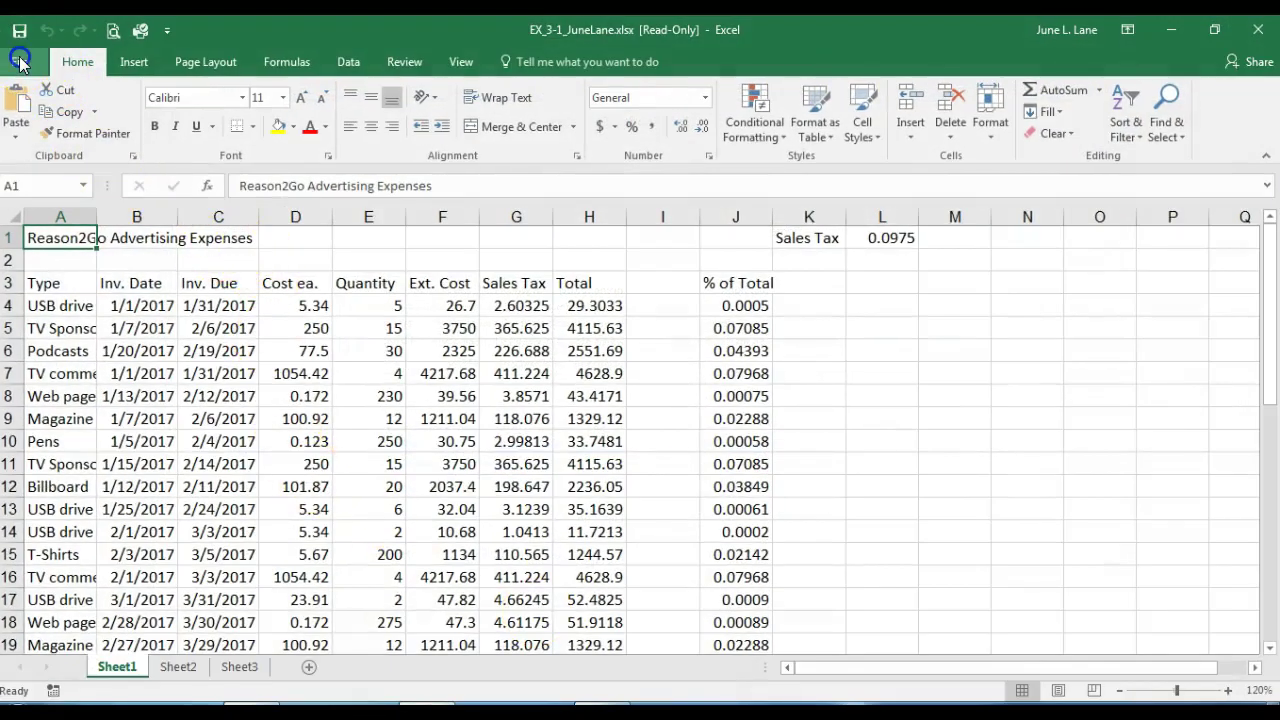
left_click(27, 250)
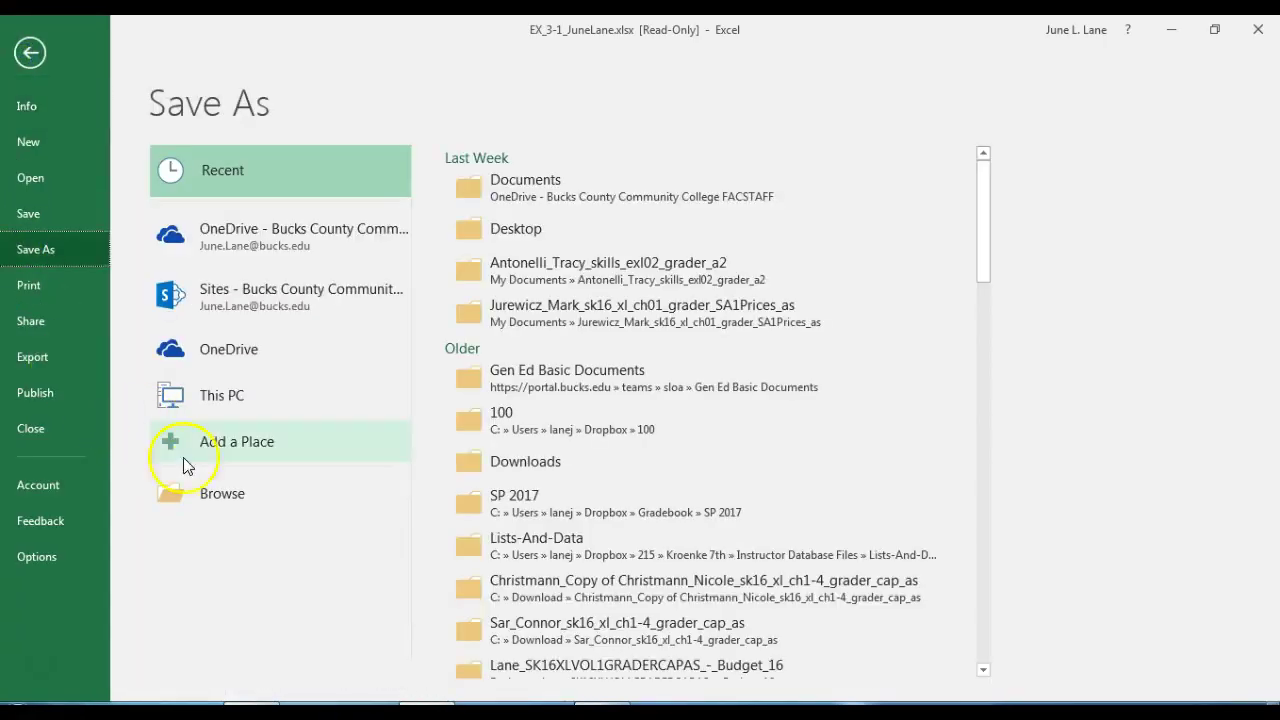
left_click(222, 496)
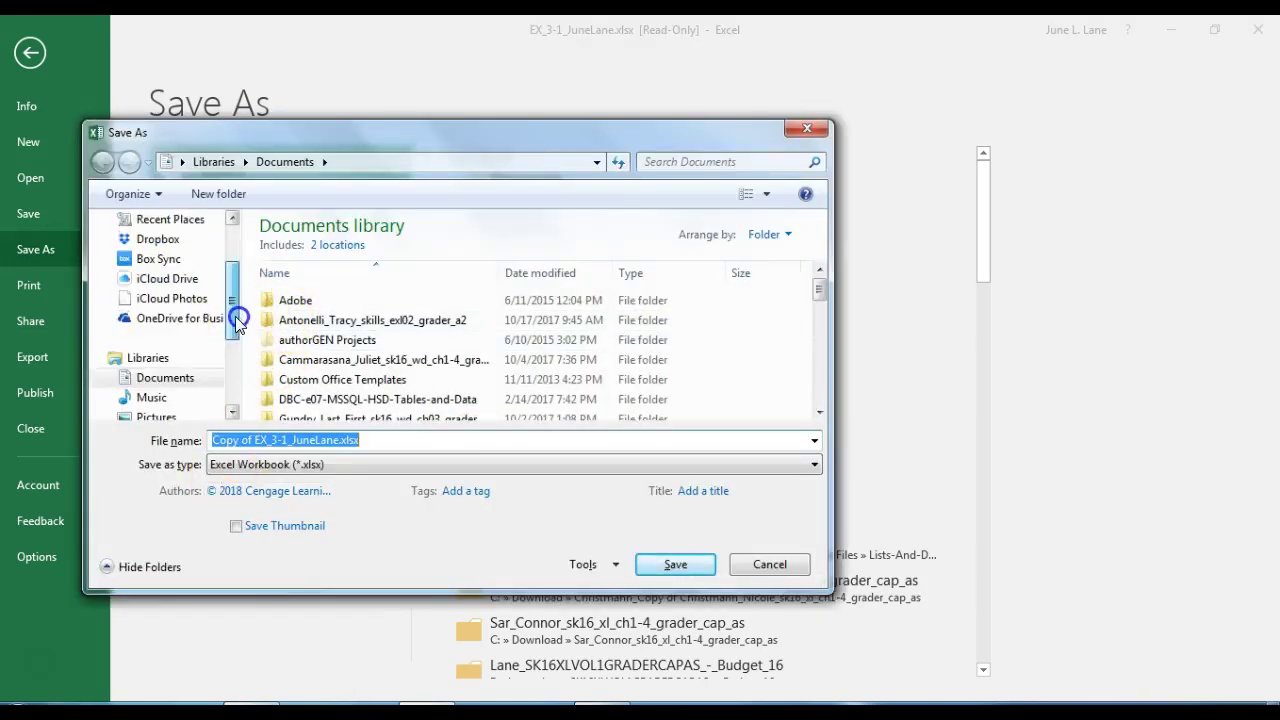
left_click_drag(234, 318, 232, 268)
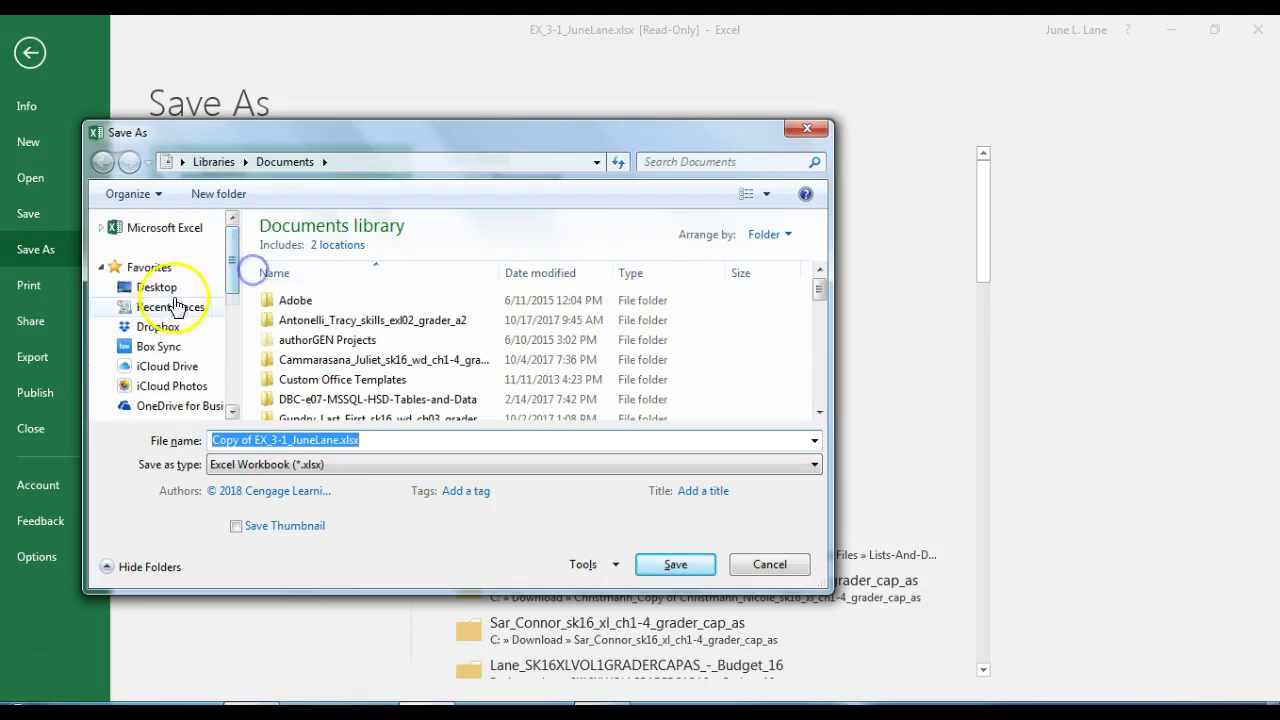
left_click(160, 290)
left_click(168, 290)
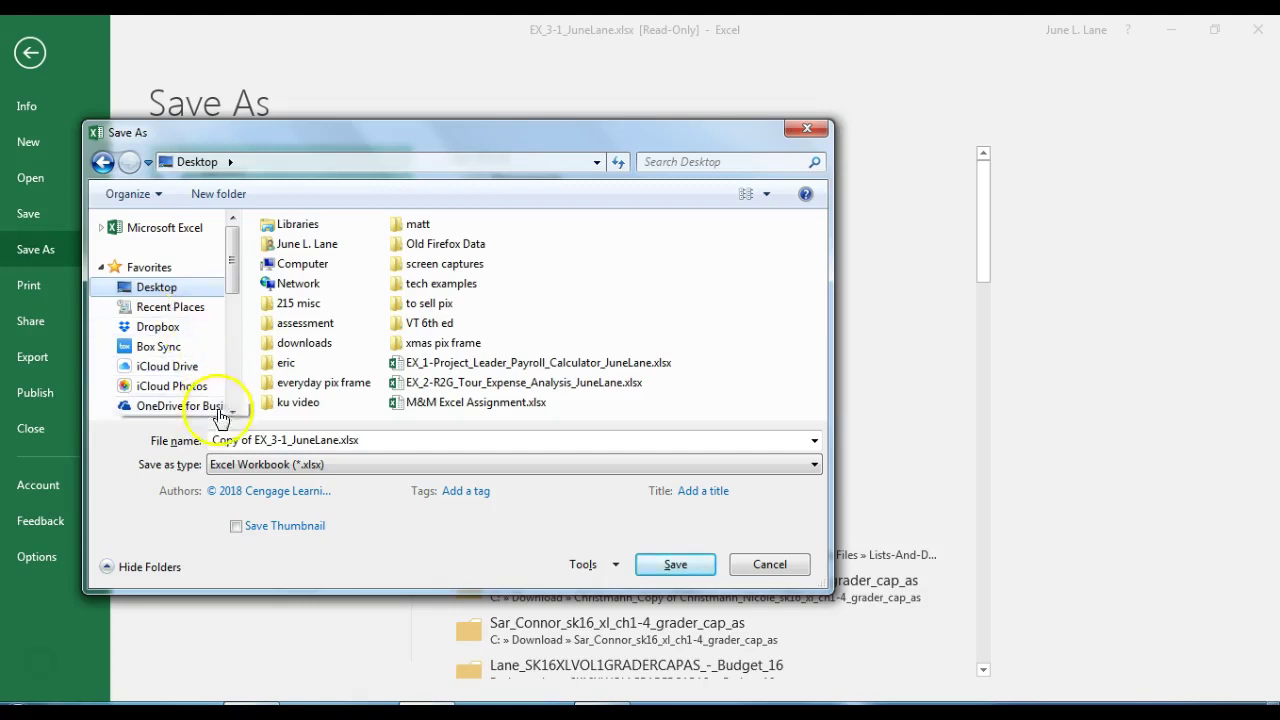
left_click(371, 443)
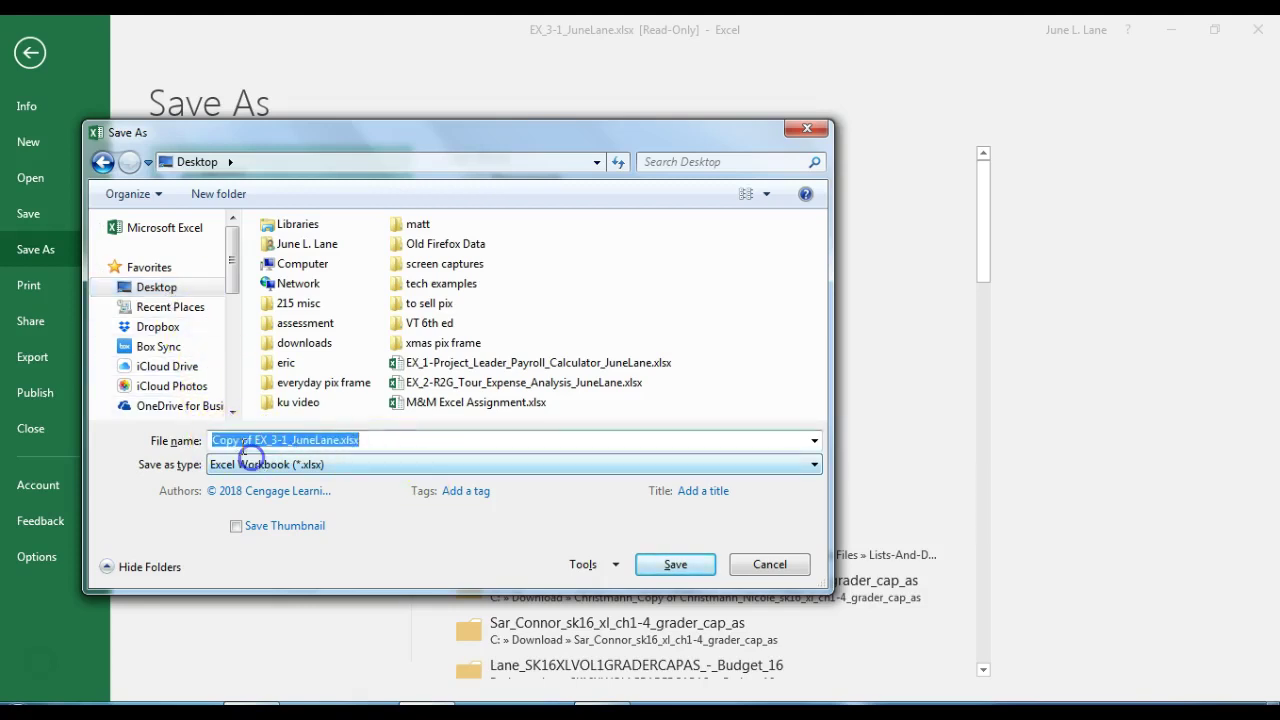
key("ctrl+v")
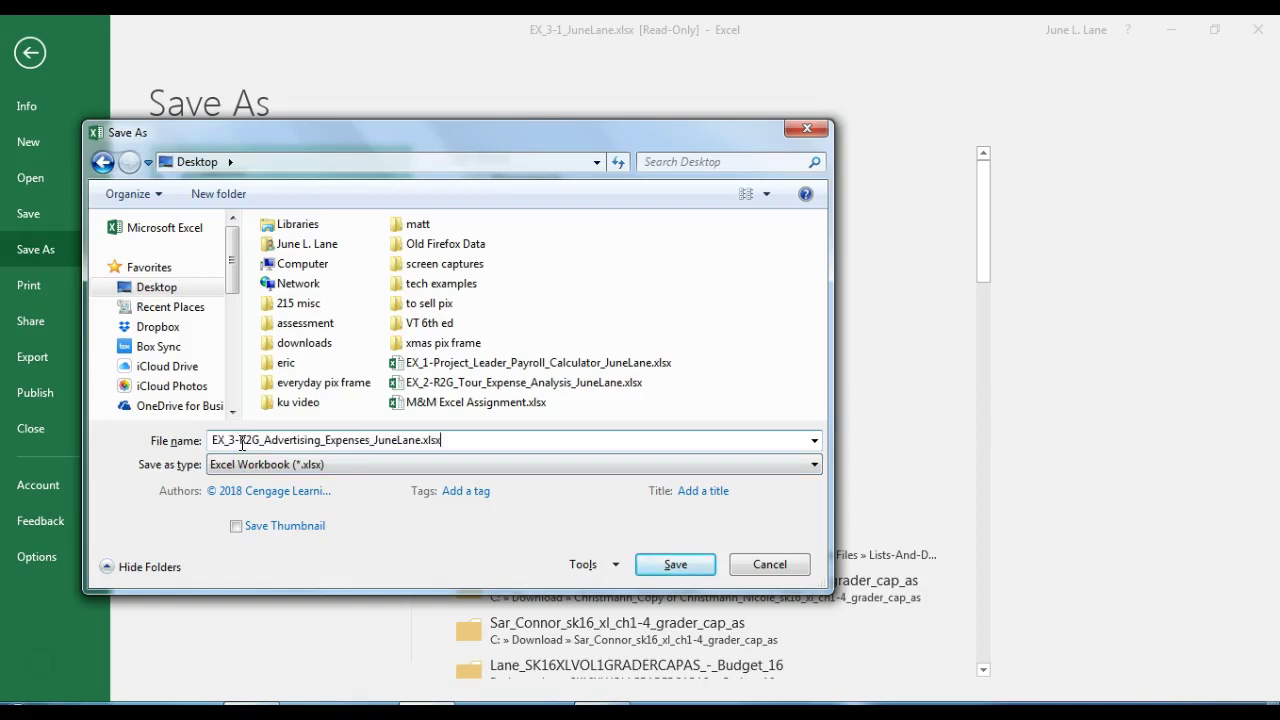
left_click(675, 566)
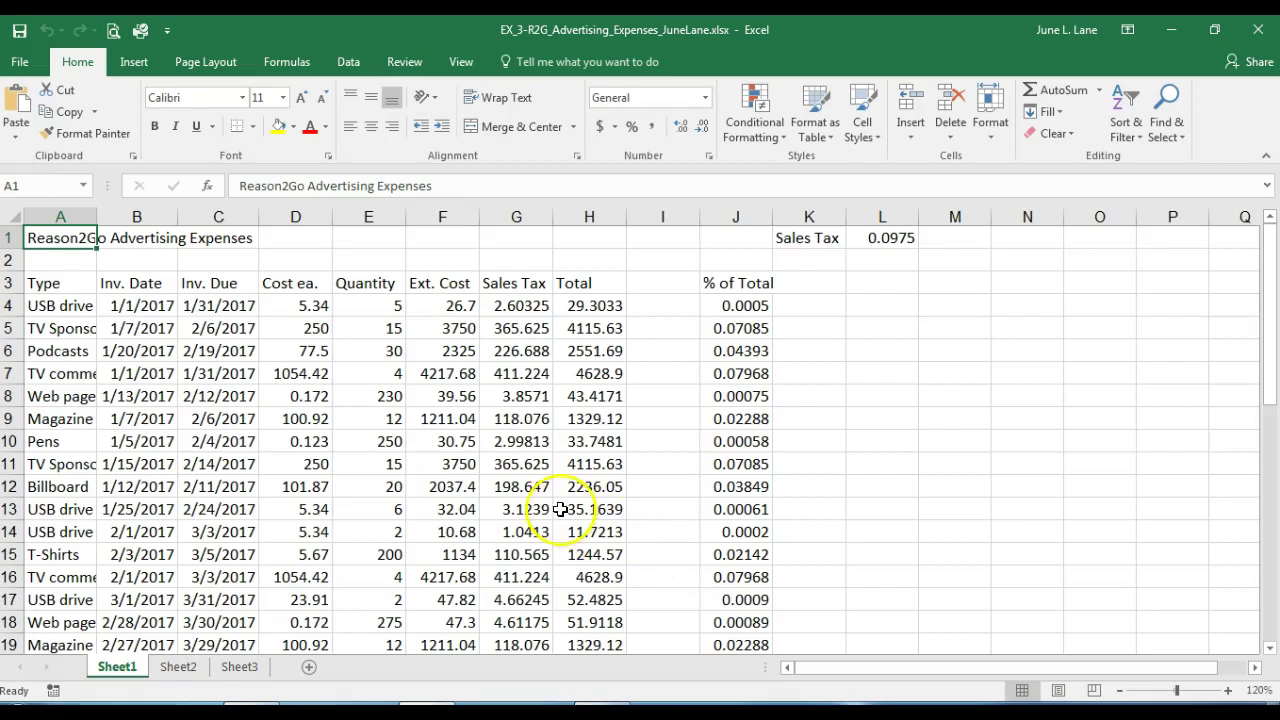
left_click(303, 285)
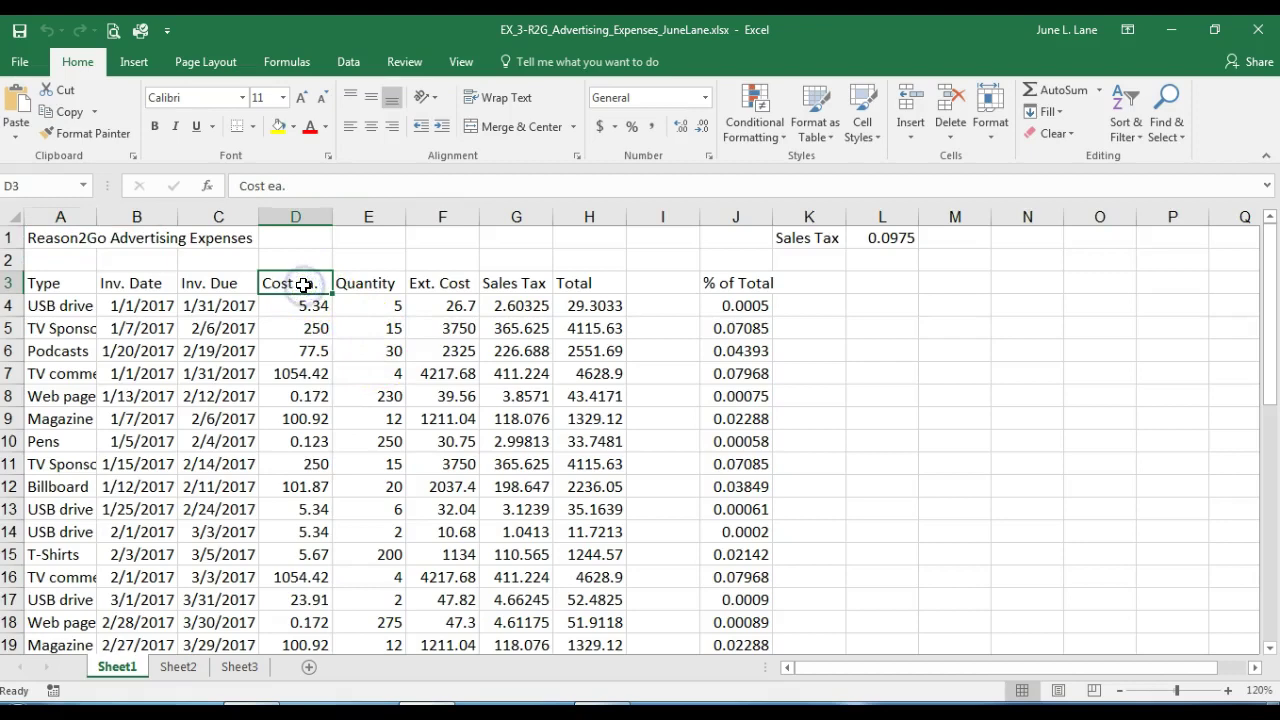
left_click_drag(306, 283, 286, 600)
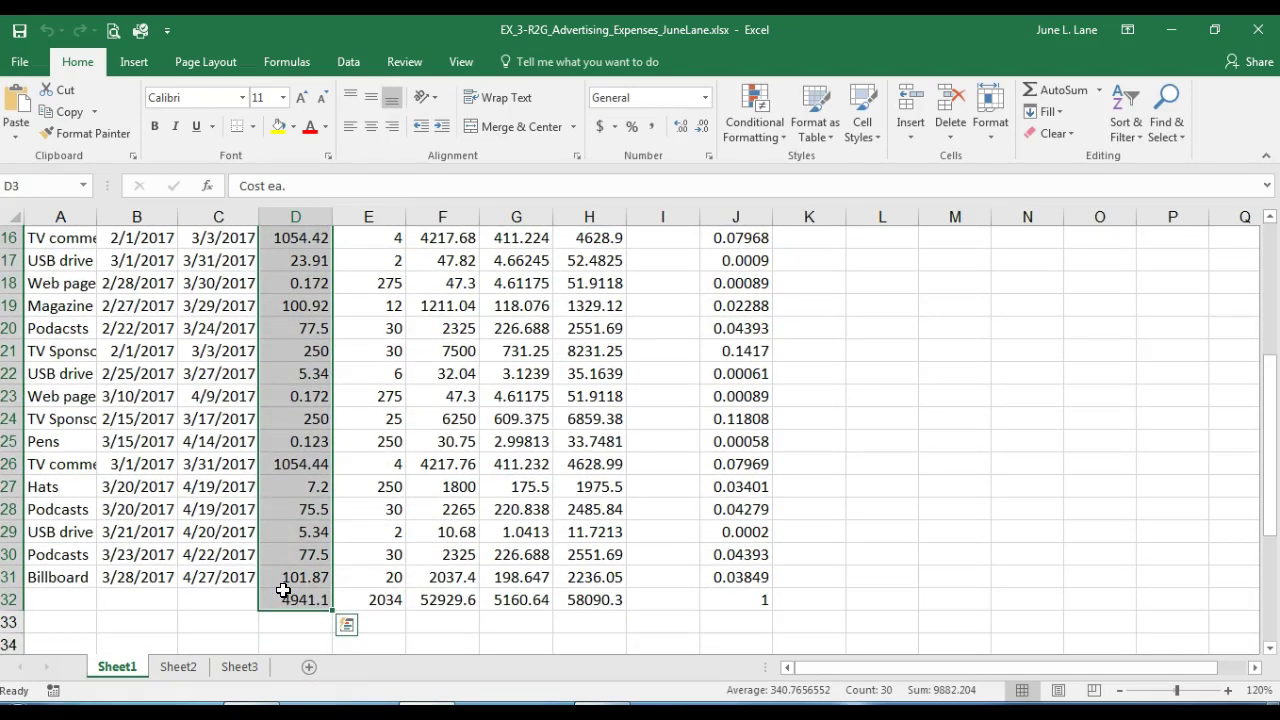
scroll(283, 590, "up", 5)
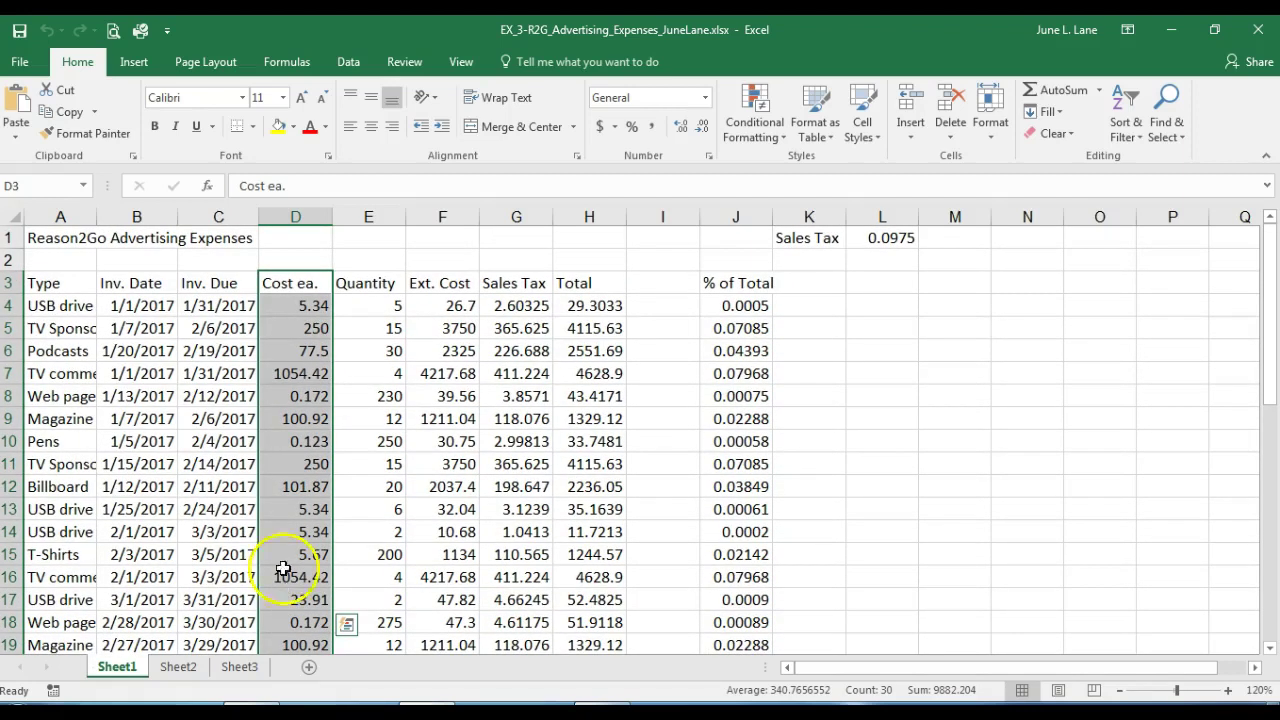
Apply the Accounting number format to the Cost ea. values in D4:D32
left_click_drag(300, 305, 292, 595)
scroll(292, 595, "up", 5)
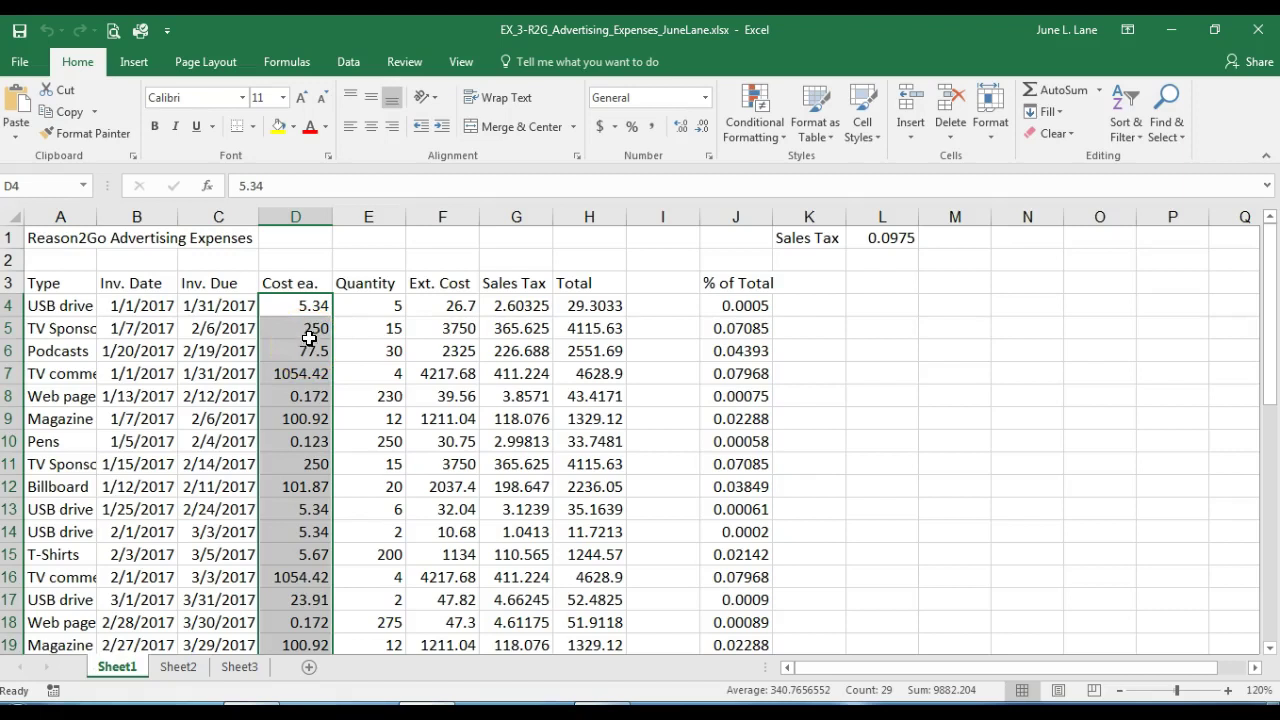
left_click(601, 127)
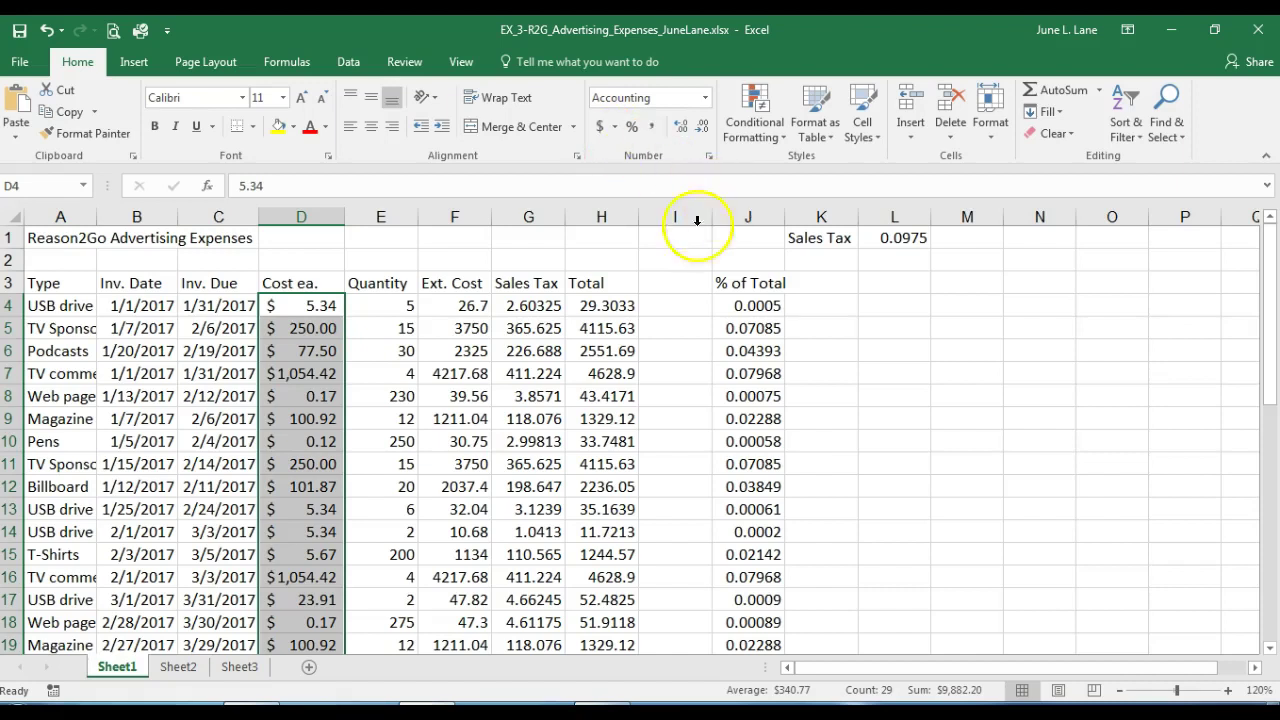
Apply Comma Style to the Ext. Cost, Sales Tax and Total values in F4:H32
left_click(467, 302)
left_click_drag(467, 302, 589, 601)
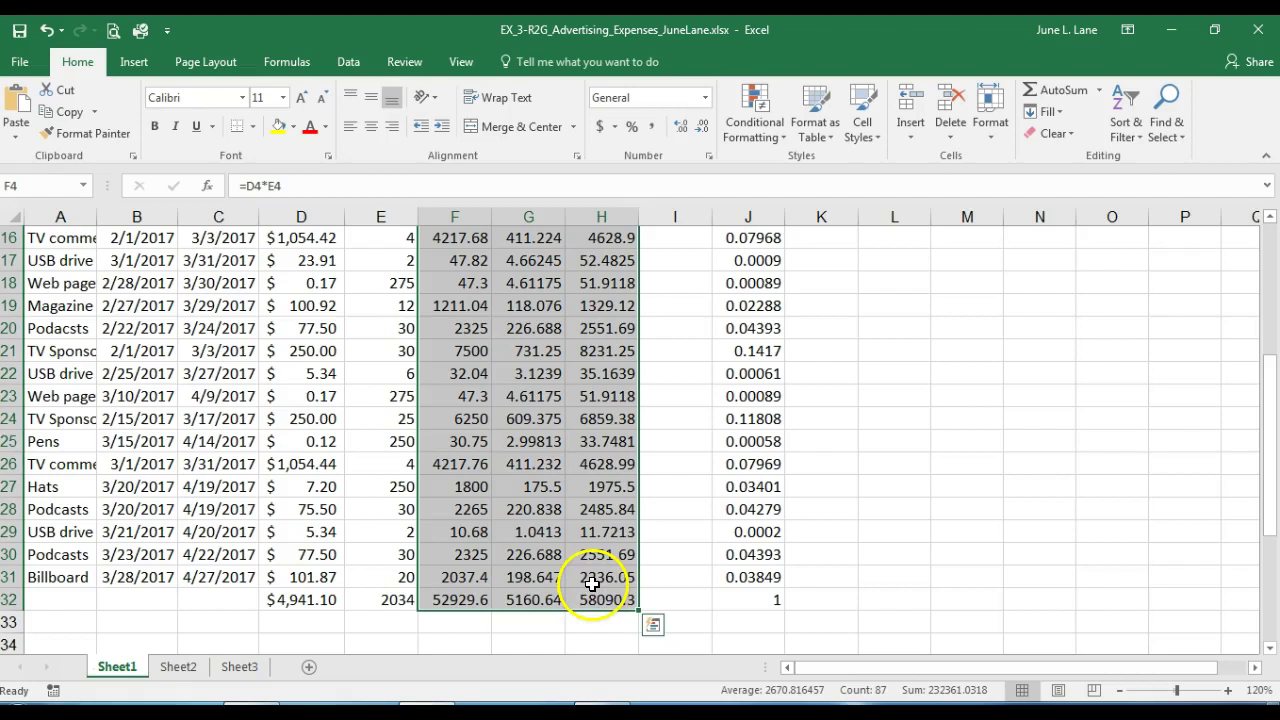
left_click(652, 131)
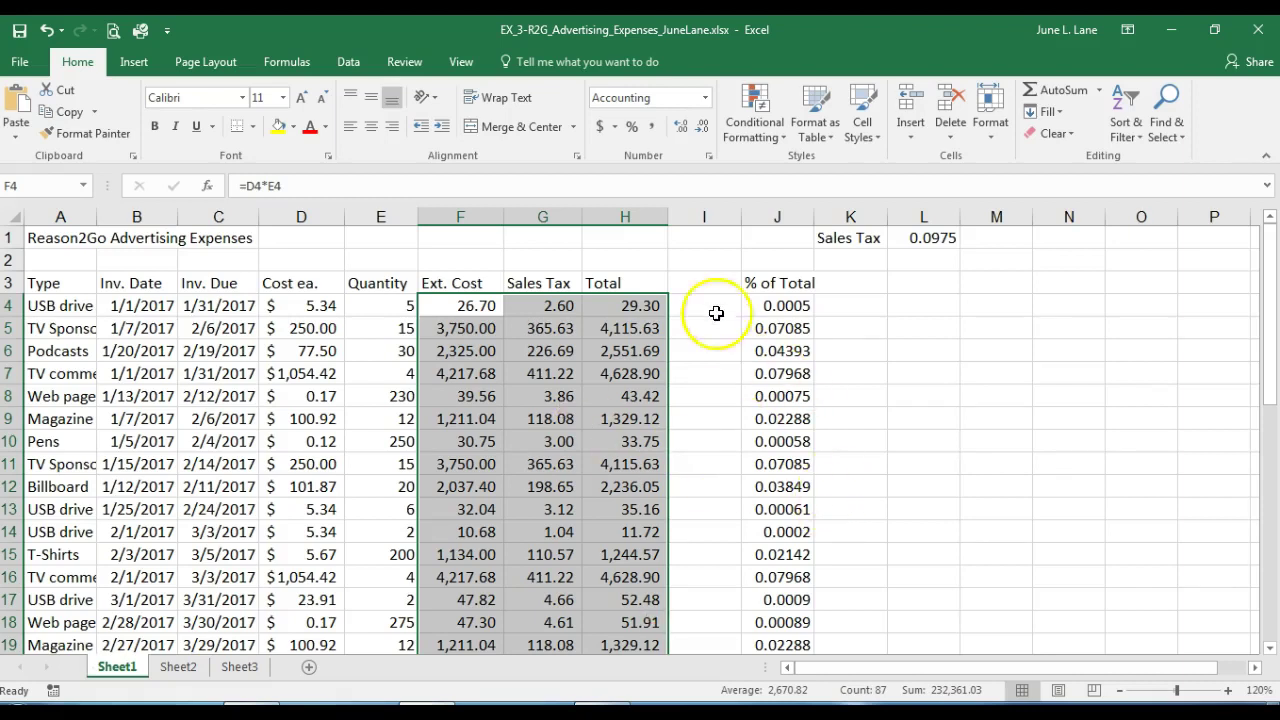
Format the % of Total values in J4:J32 with the Percentage number format
left_click(776, 306)
left_click_drag(776, 306, 749, 589)
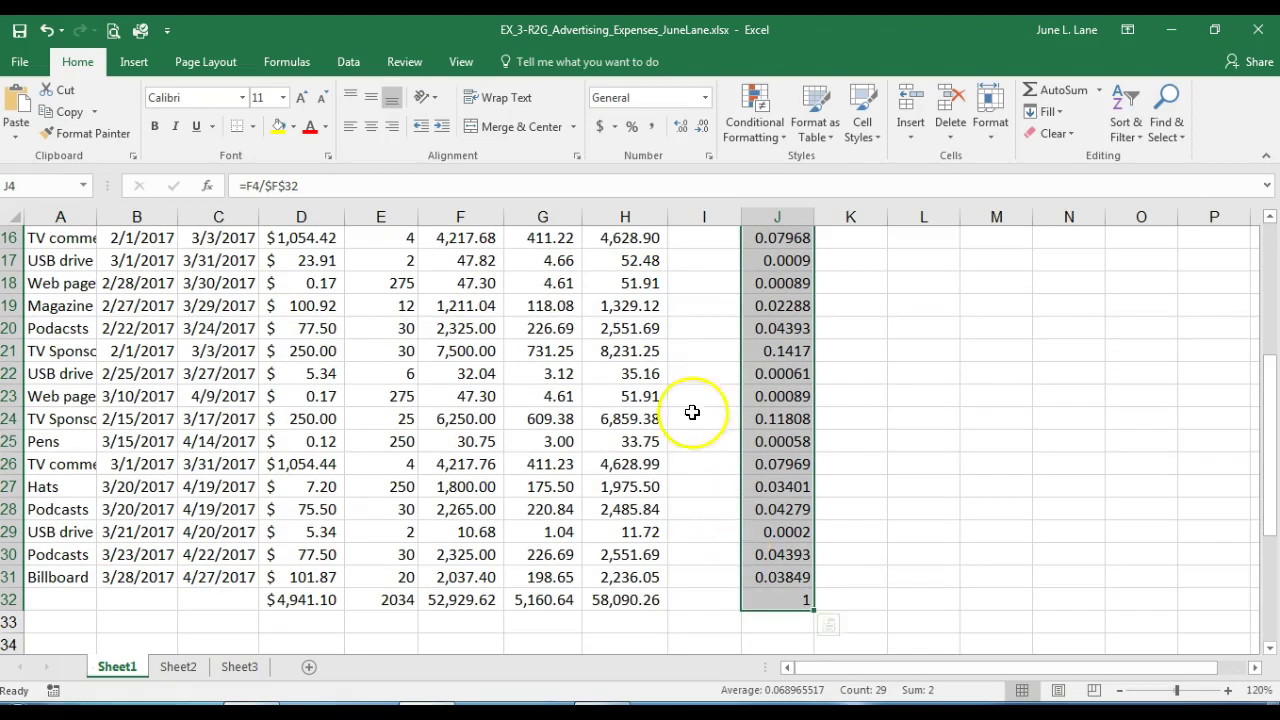
left_click(682, 170)
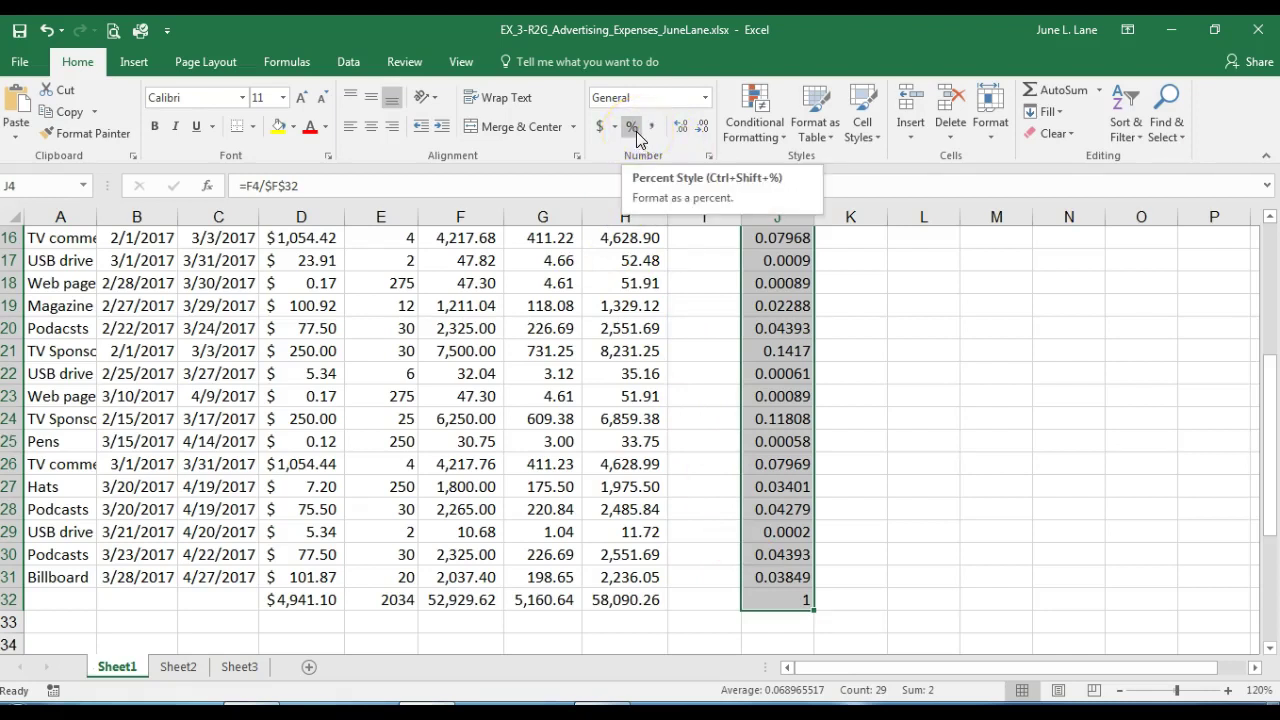
left_click(705, 98)
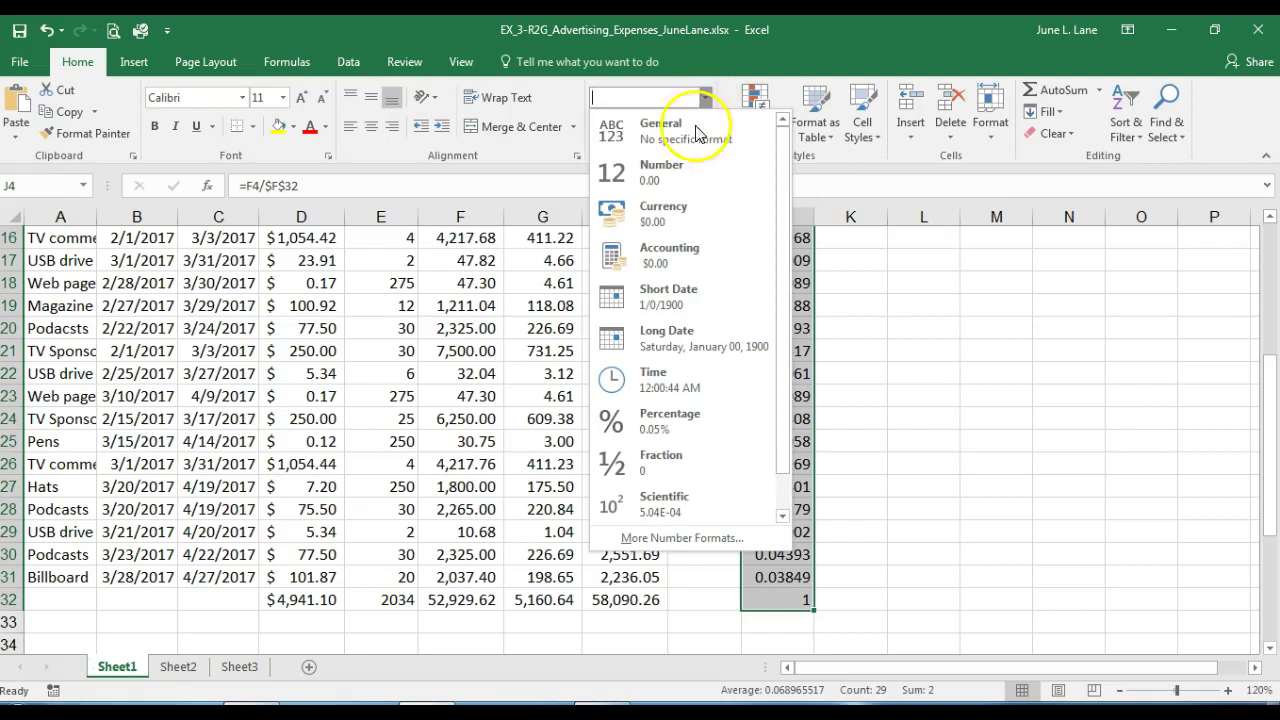
left_click(686, 427)
Adjust the % of Total values in J4:J32 to show one decimal place
scroll(683, 420, "up", 5)
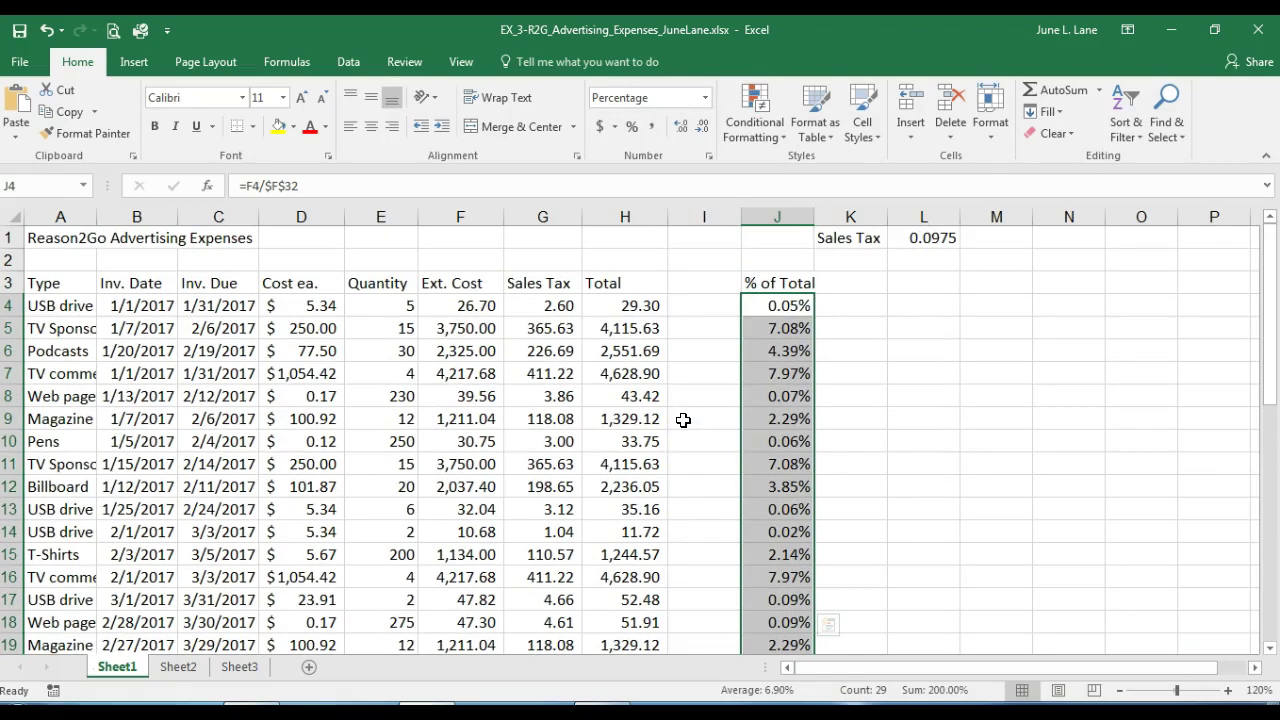
left_click(681, 137)
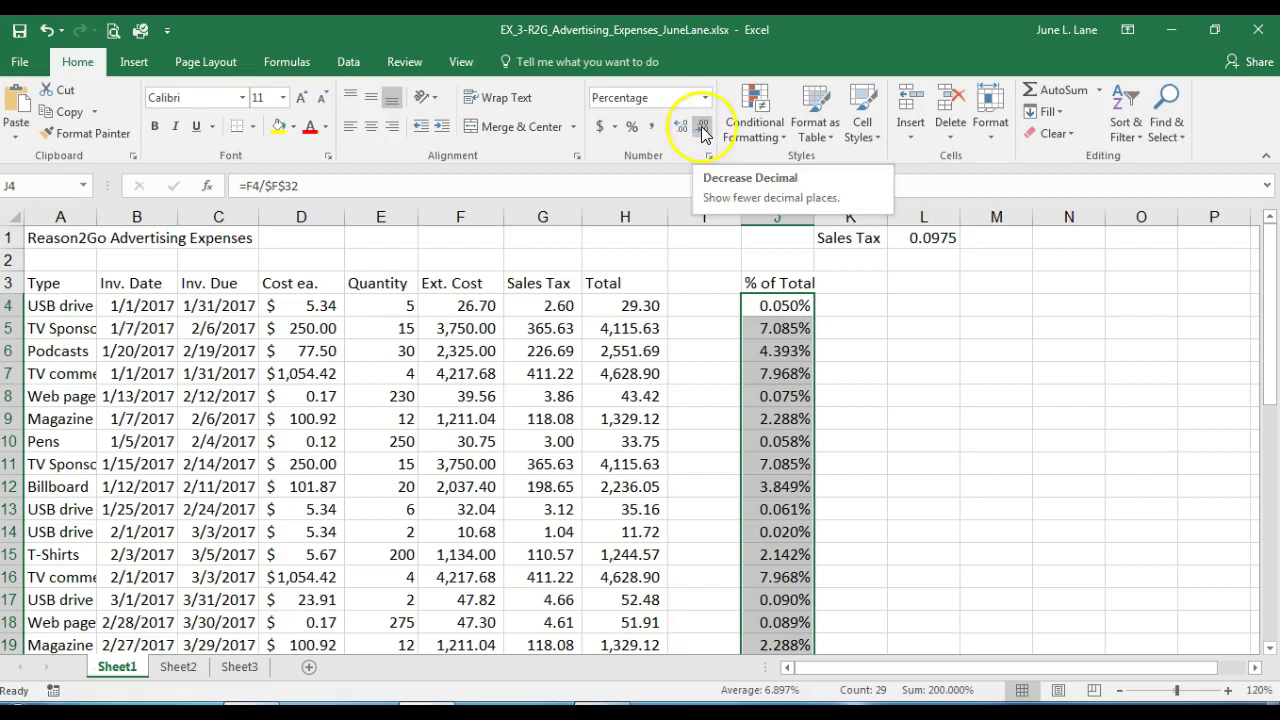
left_click(703, 128)
left_click(703, 128)
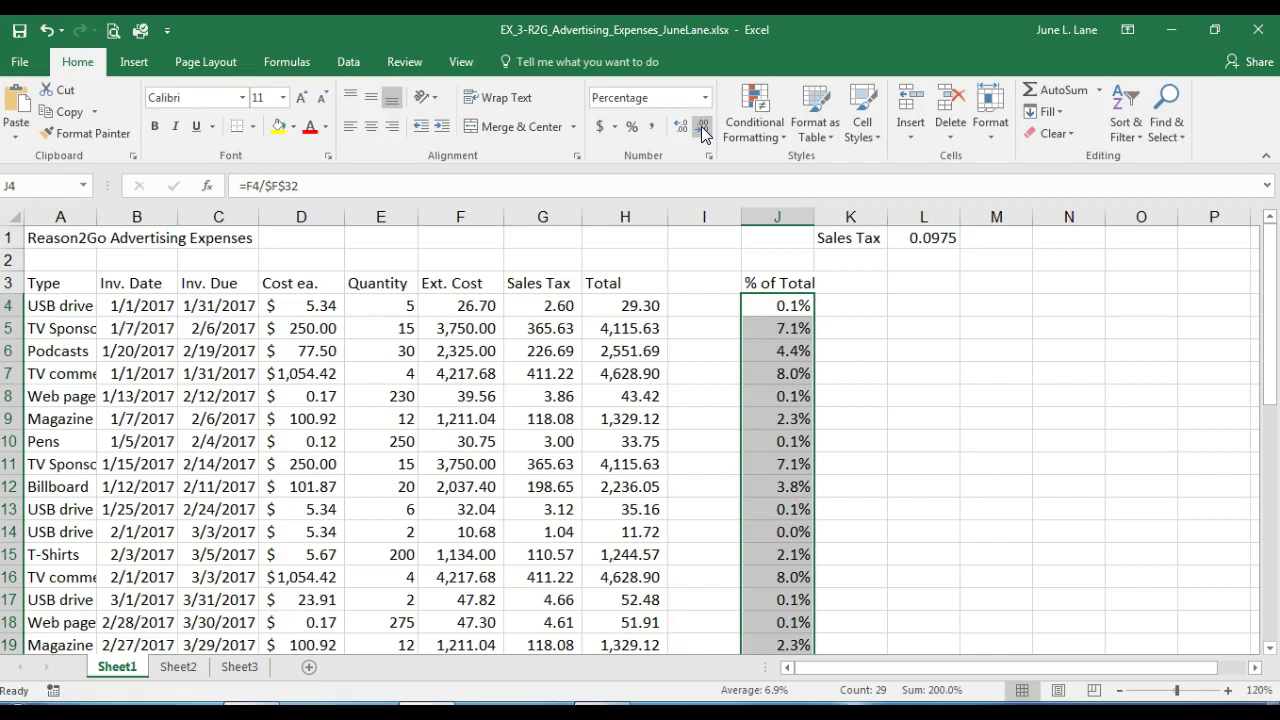
Format the Inv. Date values in B4:B31 with the first 14-Mar-12 date type
left_click(59, 307)
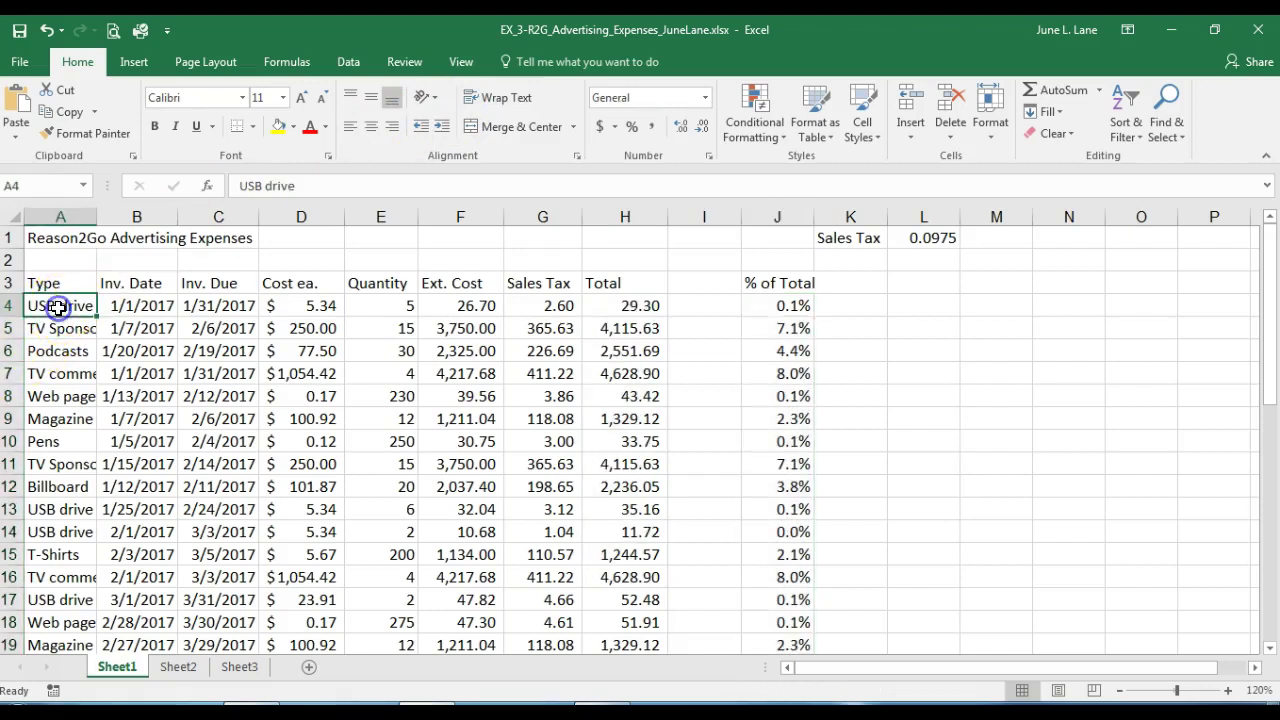
left_click(128, 307)
left_click_drag(128, 306, 128, 598)
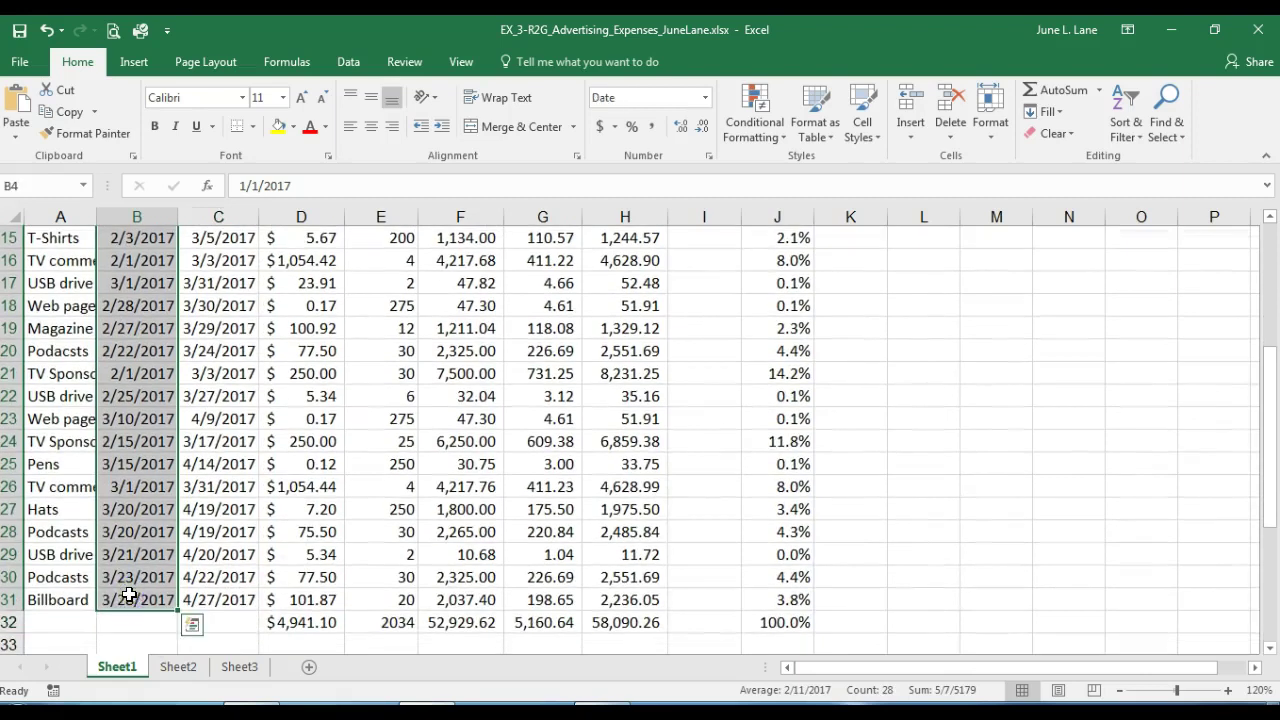
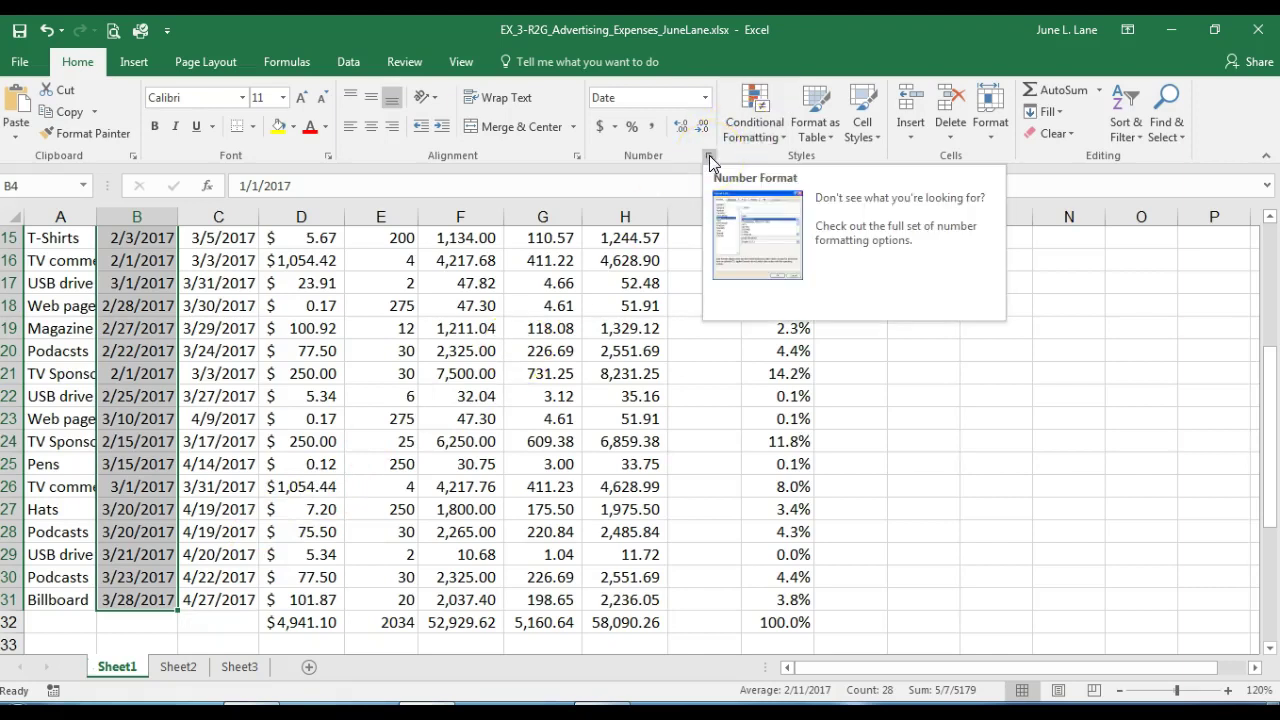
left_click(709, 155)
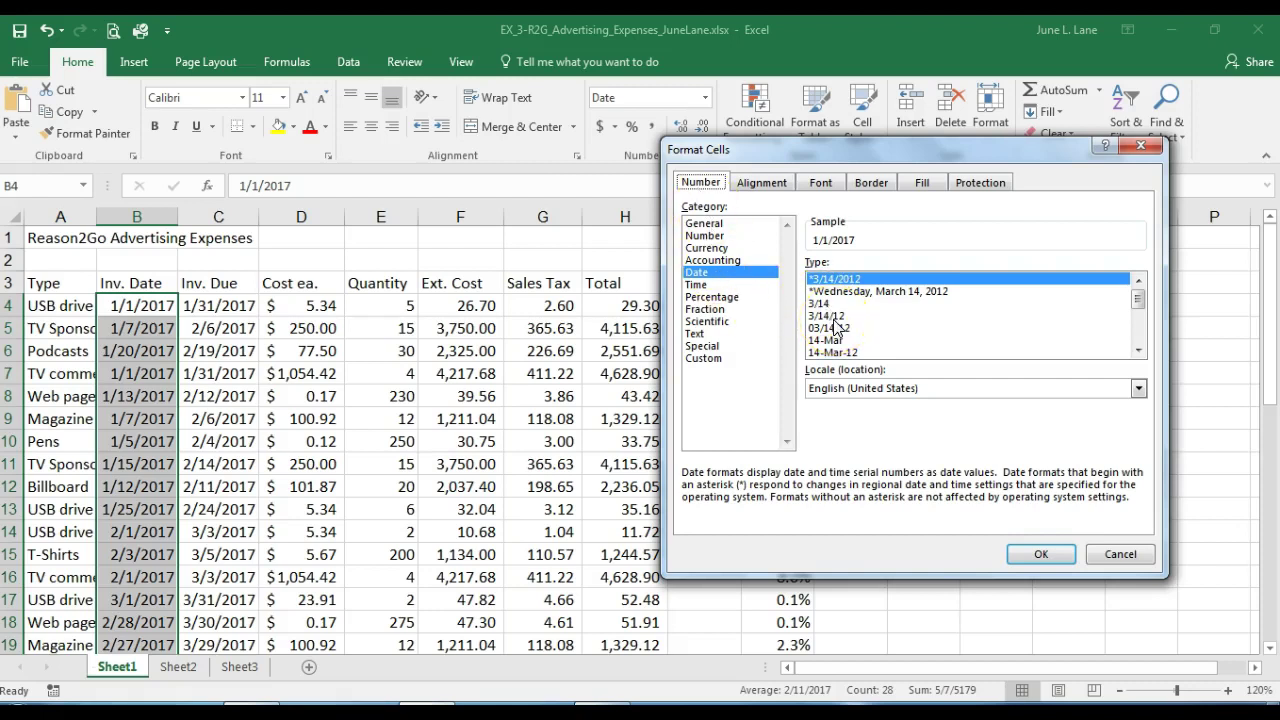
scroll(836, 328, "down", 1)
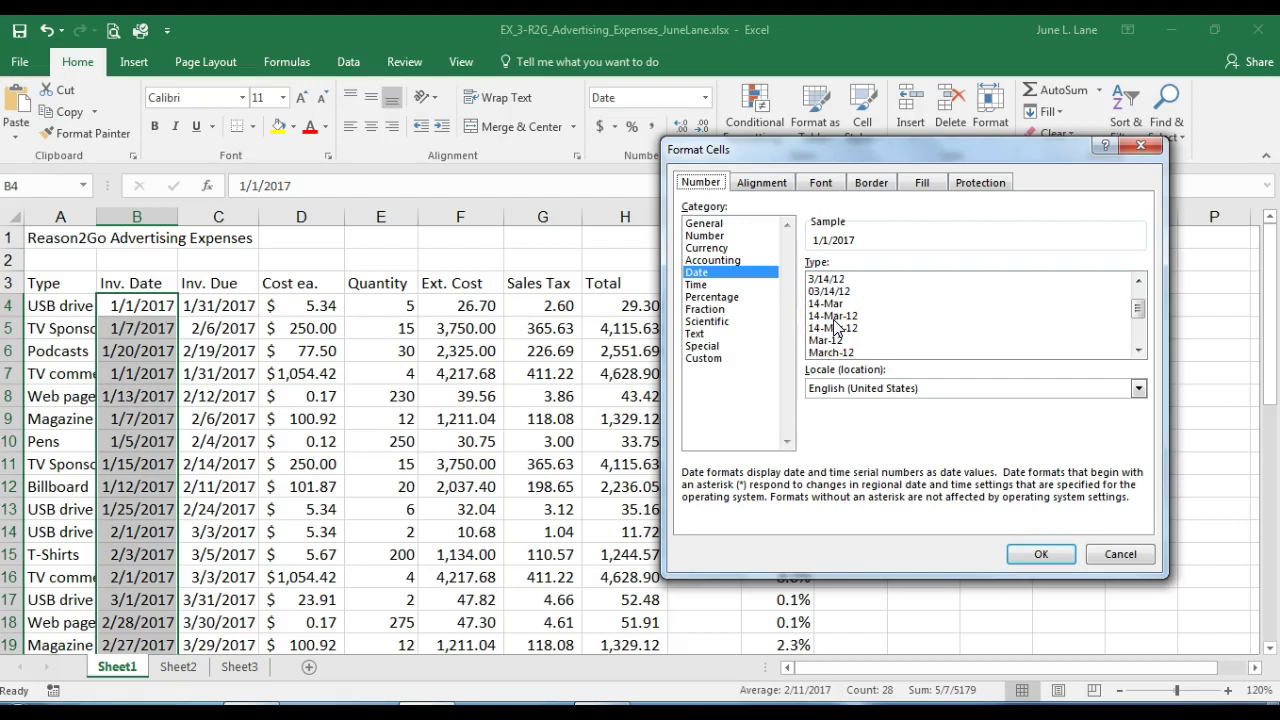
left_click(837, 318)
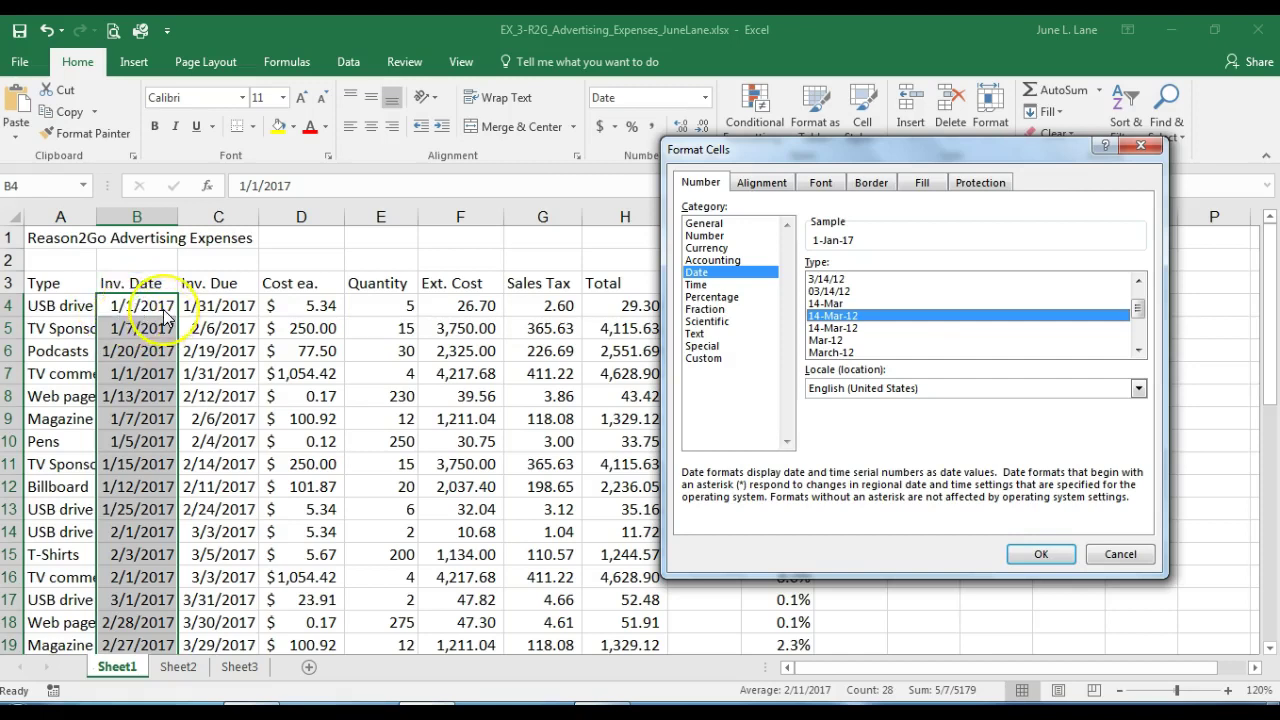
left_click(840, 317)
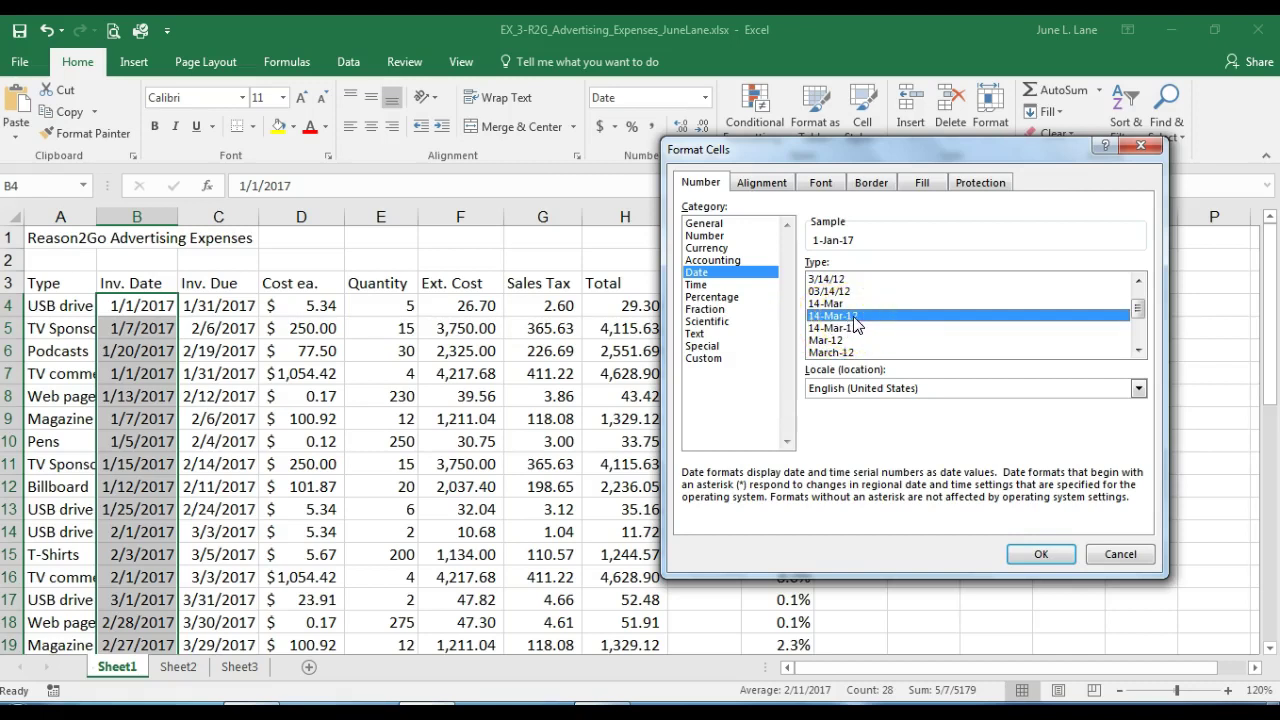
left_click(1060, 554)
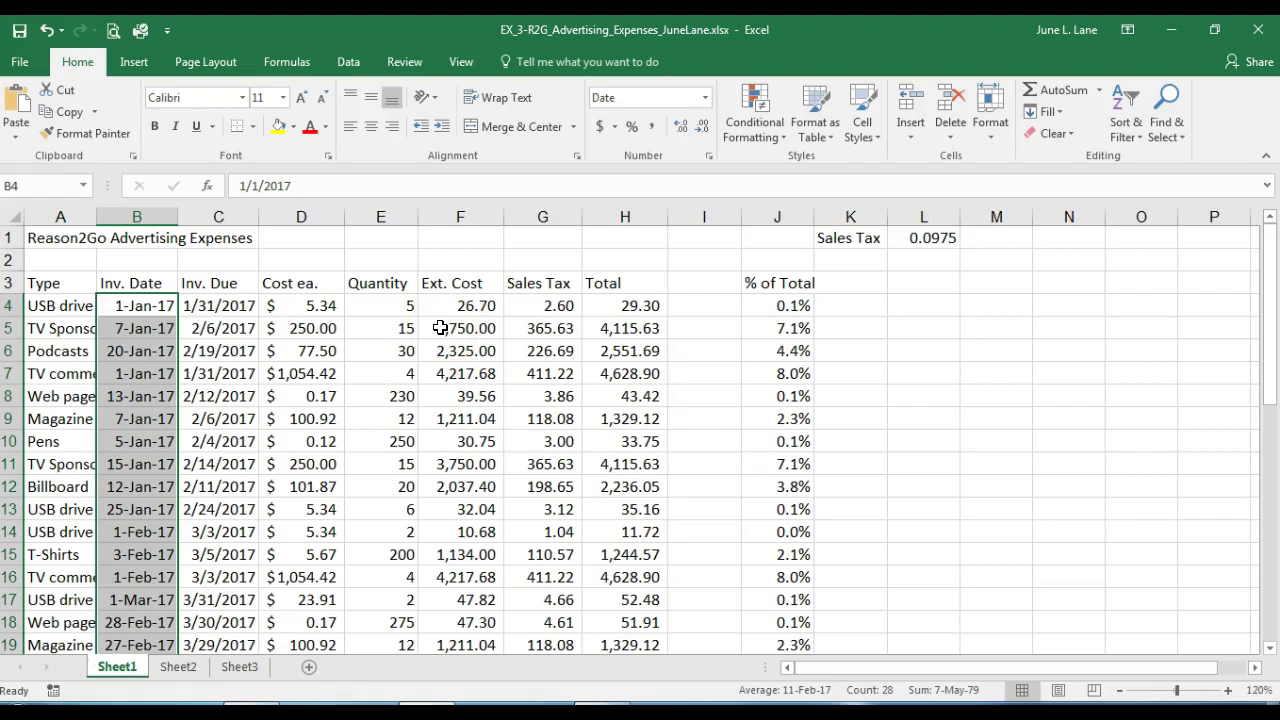
Format the Inv. Due dates in C4:C31 with the 14-Mar date type
left_click(222, 303)
left_click_drag(222, 303, 195, 574)
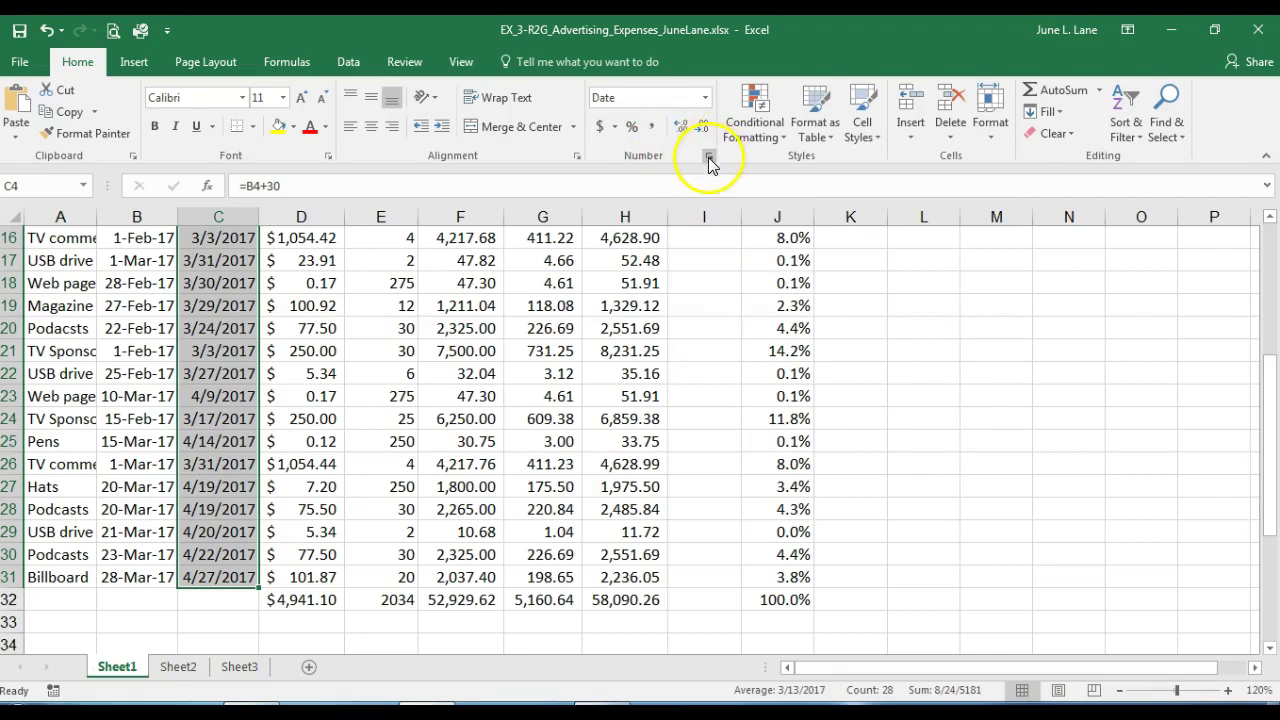
right_click(224, 283)
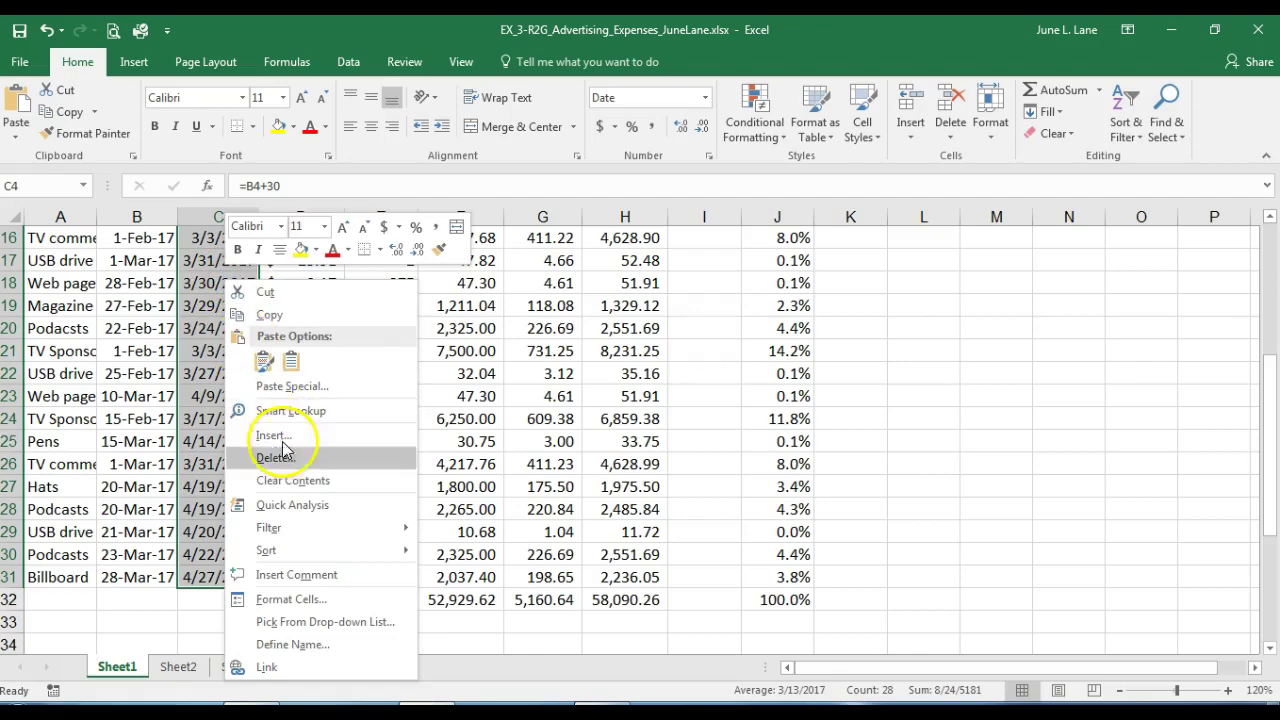
left_click(290, 600)
left_click_drag(198, 278, 725, 239)
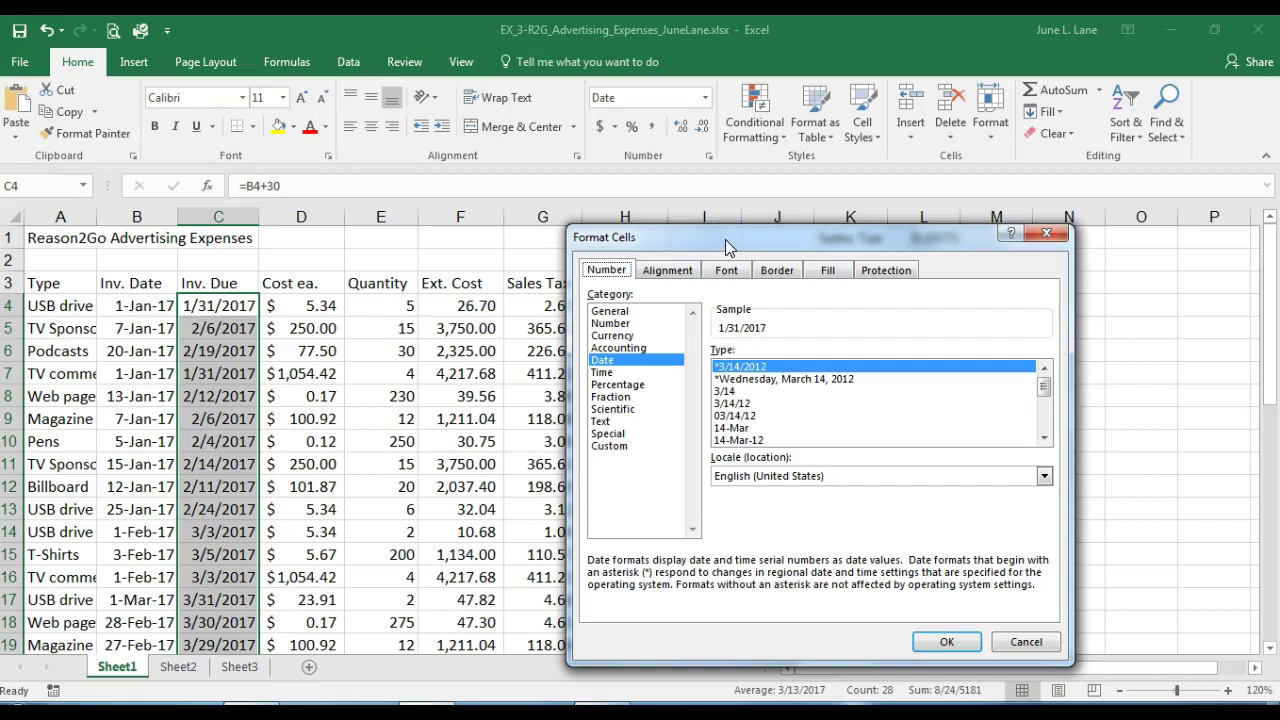
left_click(741, 430)
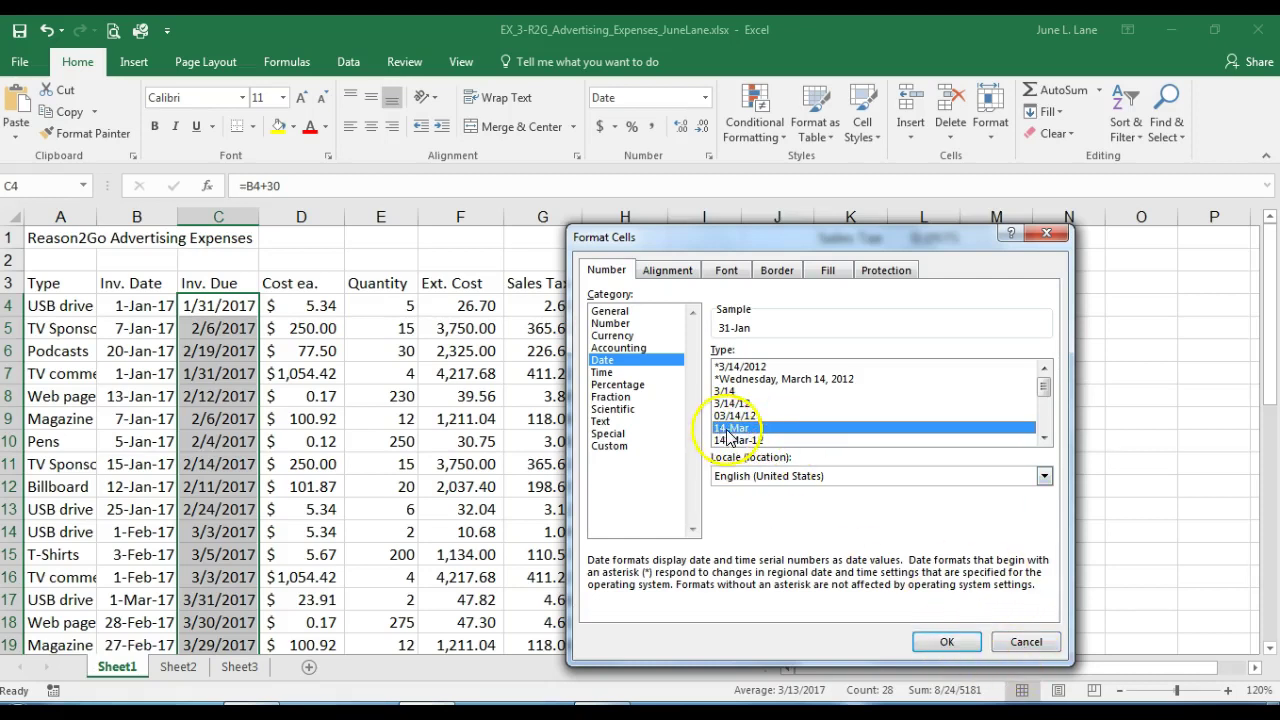
left_click(946, 643)
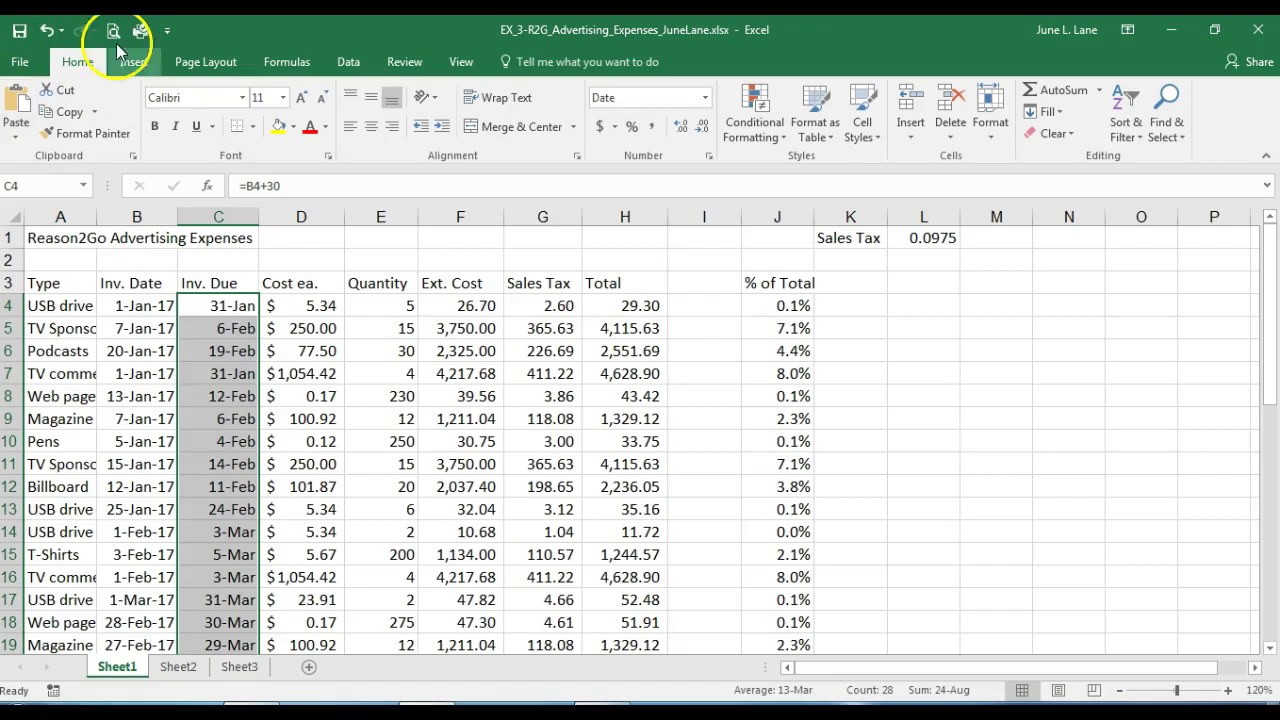
left_click(243, 98)
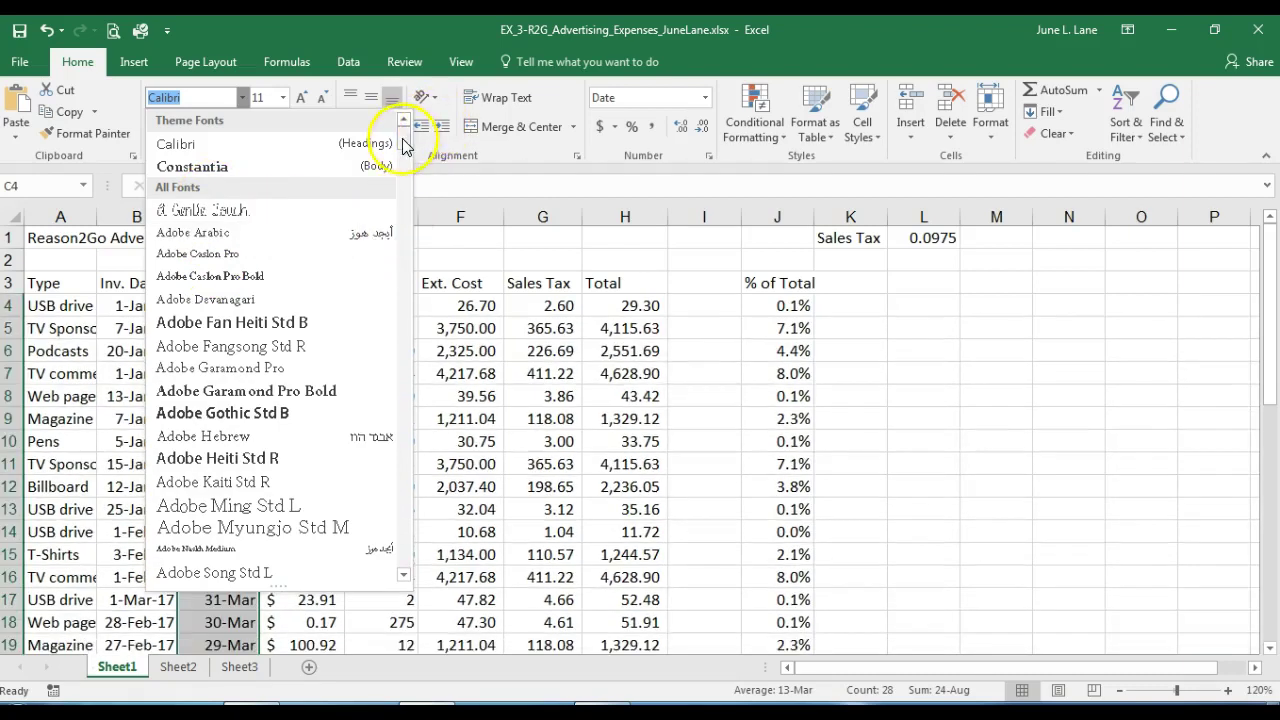
scroll(398, 160, "down", 4)
left_click_drag(398, 160, 410, 240)
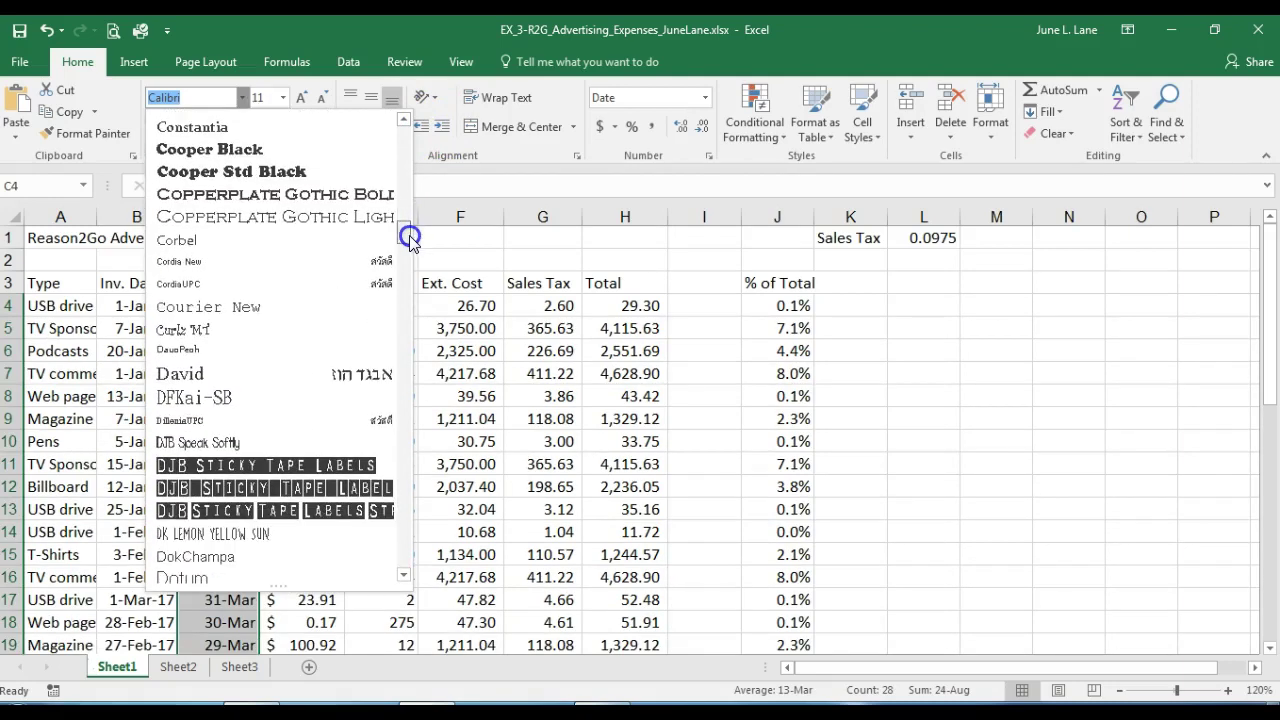
left_click_drag(410, 240, 433, 140)
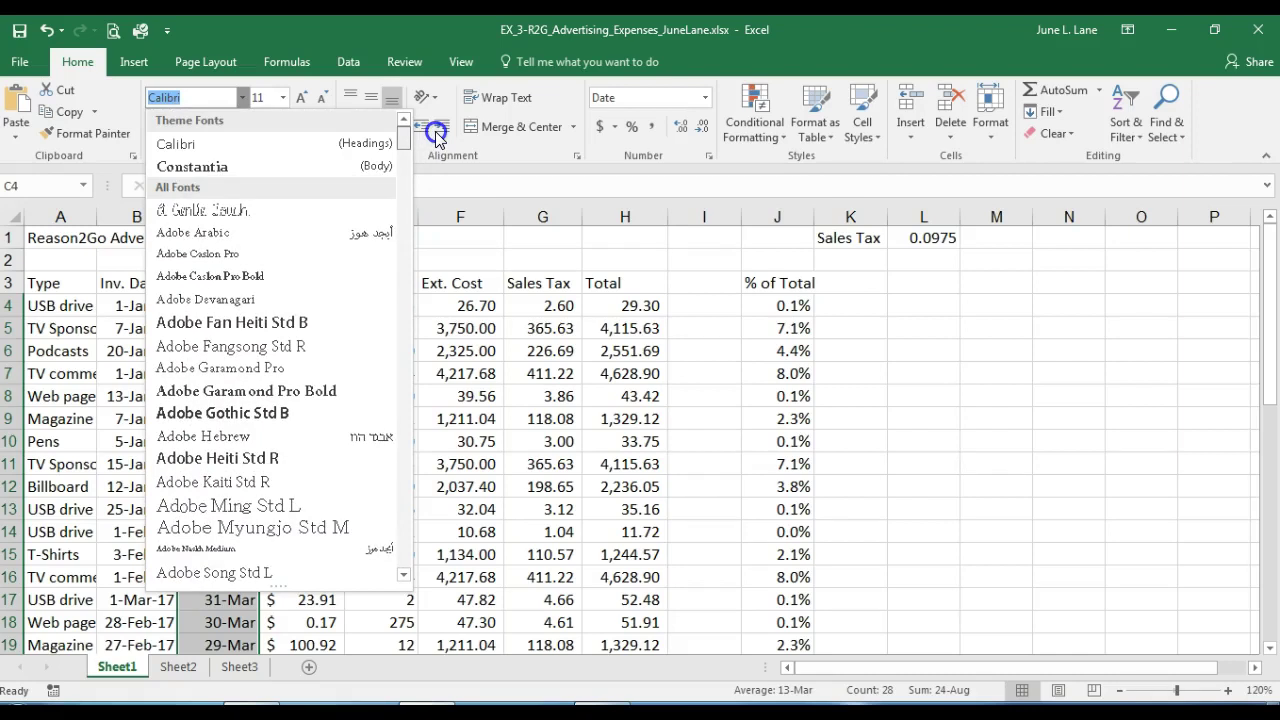
mouse_move(436, 135)
left_mouse_down()
mouse_move(424, 158)
mouse_move(430, 132)
left_mouse_up()
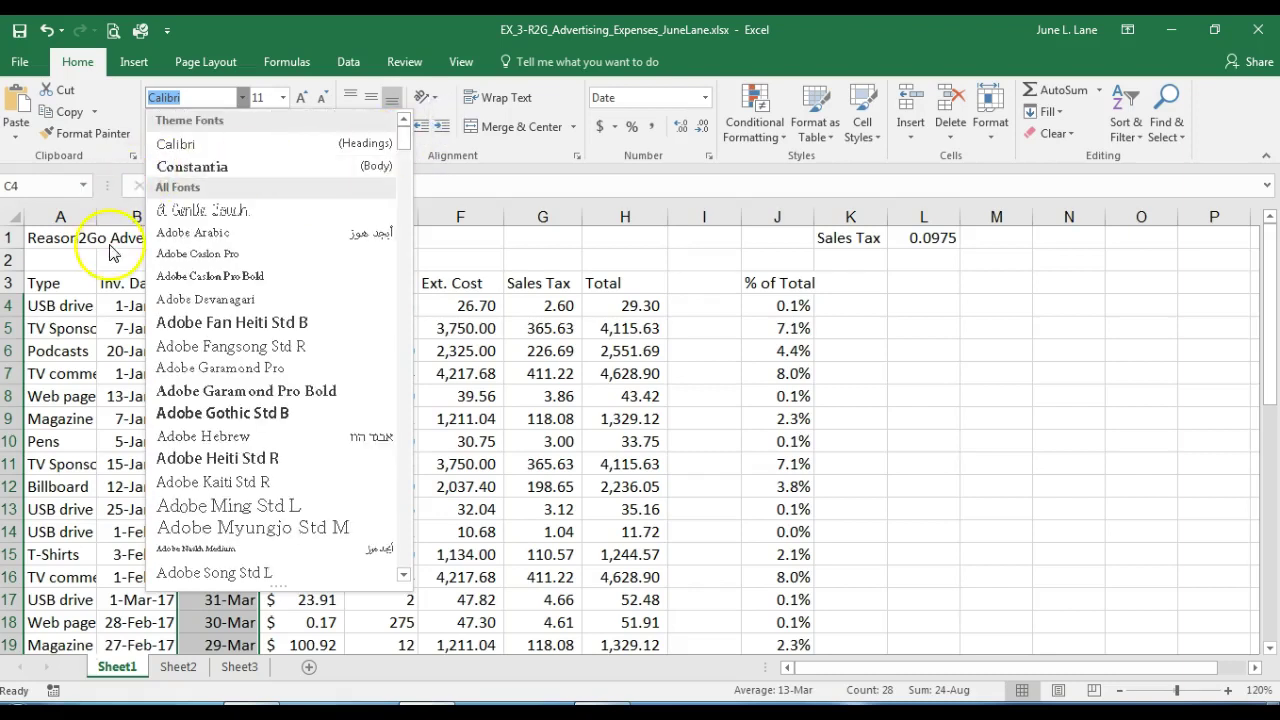
Set the font of the worksheet title in A1 to Times New Roman
left_click(57, 235)
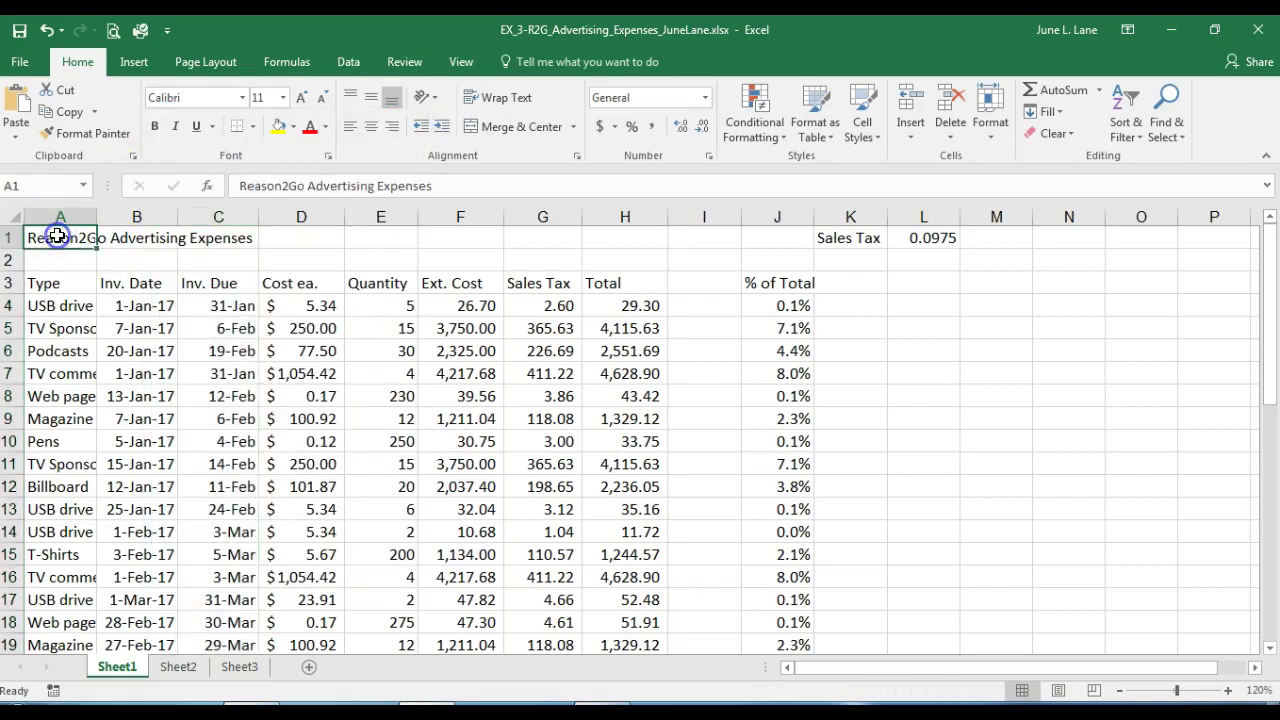
left_click_drag(73, 252, 73, 253)
left_click_drag(73, 252, 45, 236)
left_click(242, 98)
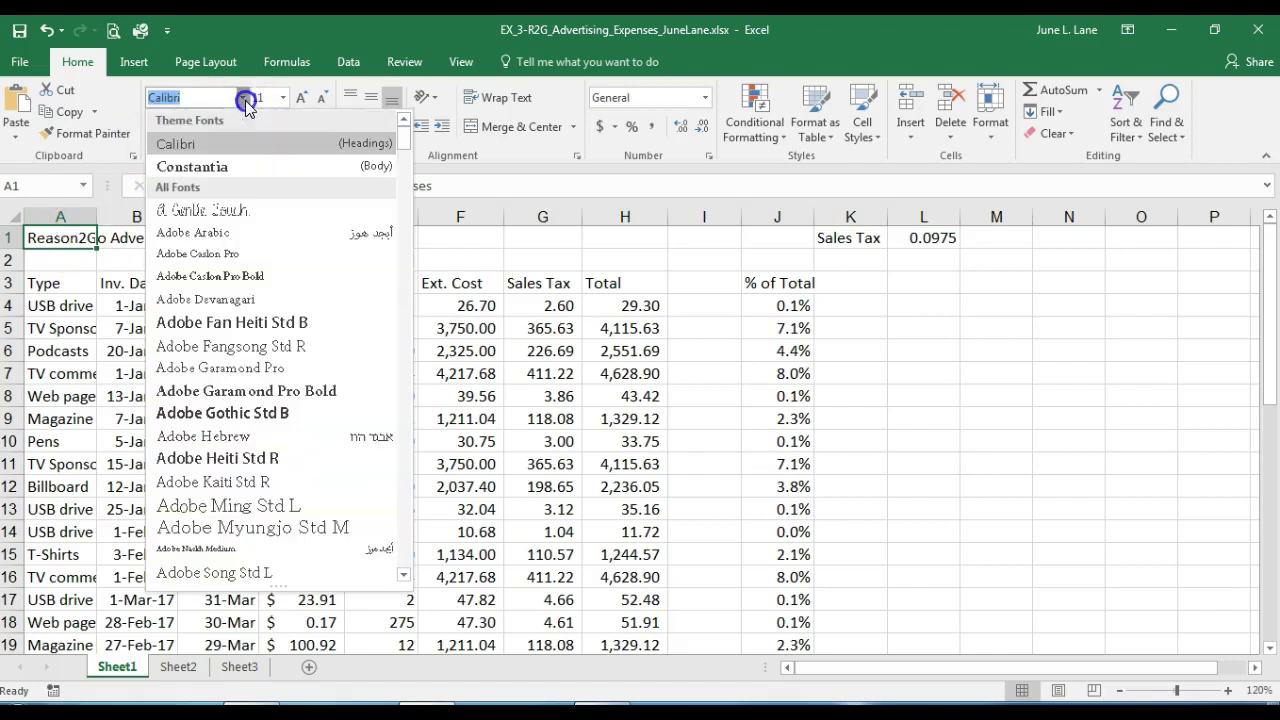
left_click_drag(404, 134, 400, 190)
scroll(403, 300, "down", 15)
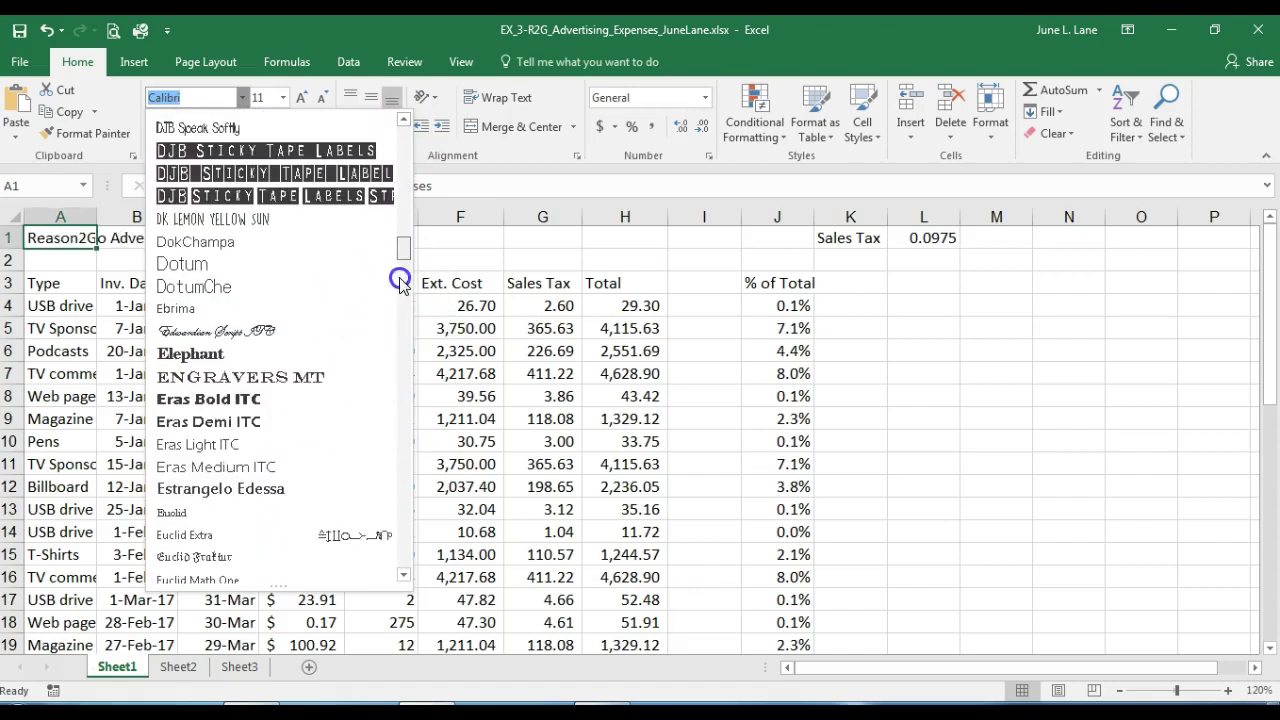
scroll(396, 280, "down", 15)
scroll(305, 410, "down", 15)
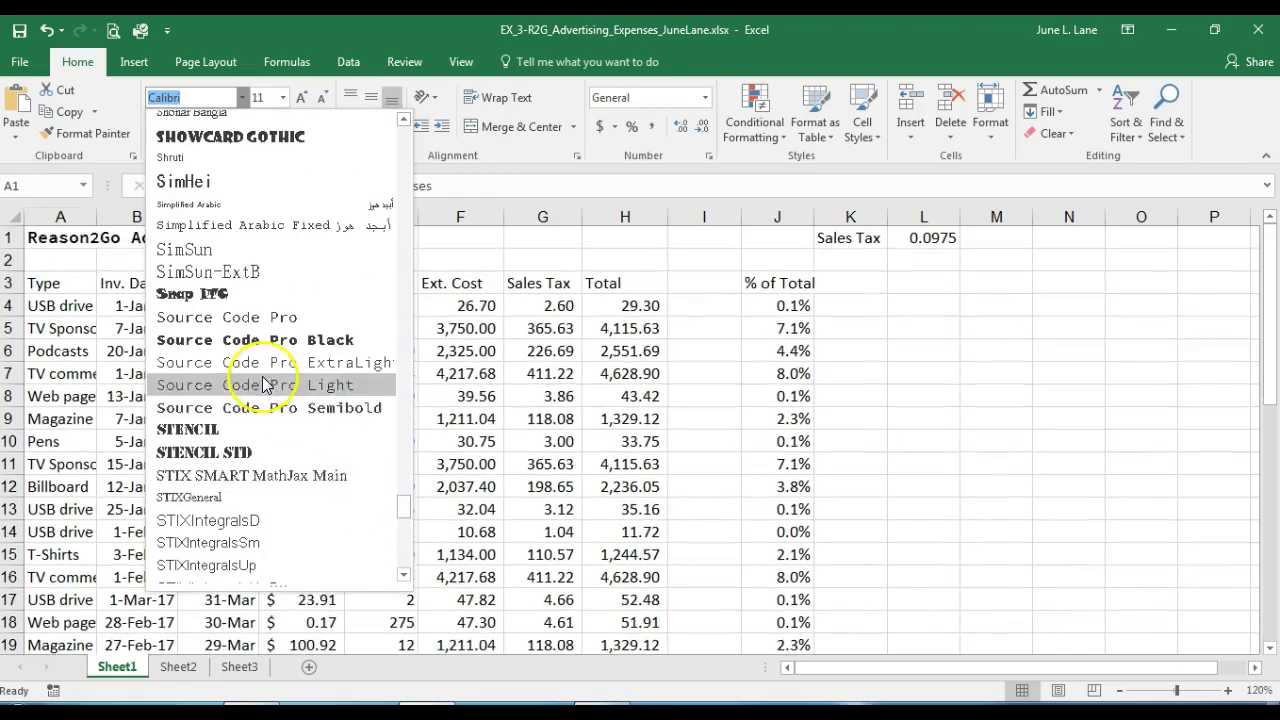
scroll(250, 385, "down", 2)
scroll(265, 385, "down", 3)
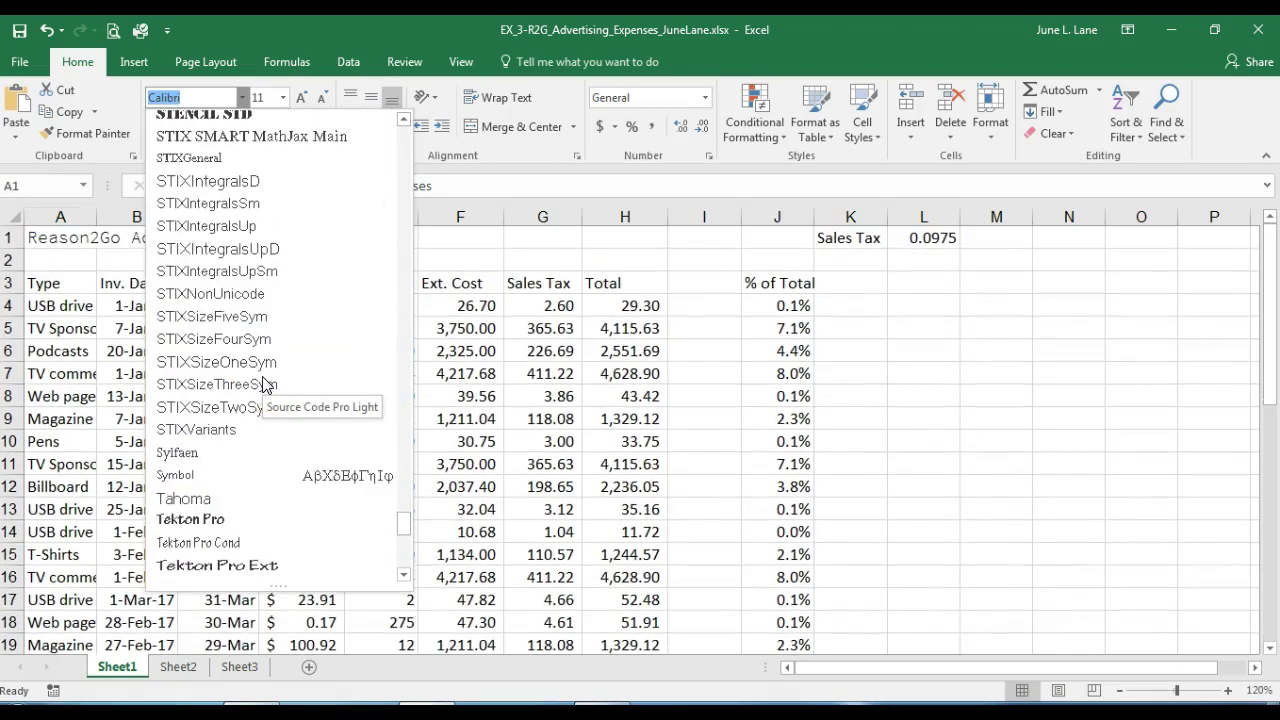
scroll(265, 385, "down", 2)
scroll(265, 385, "down", 2)
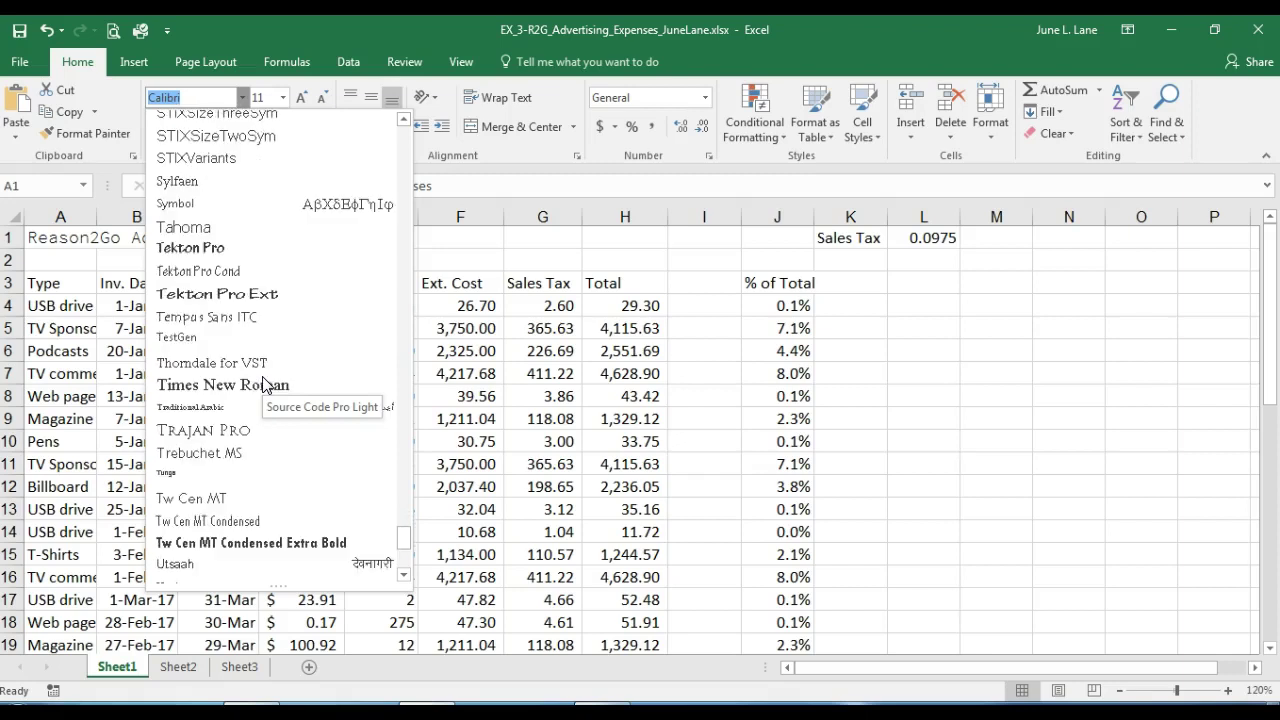
left_click(258, 383)
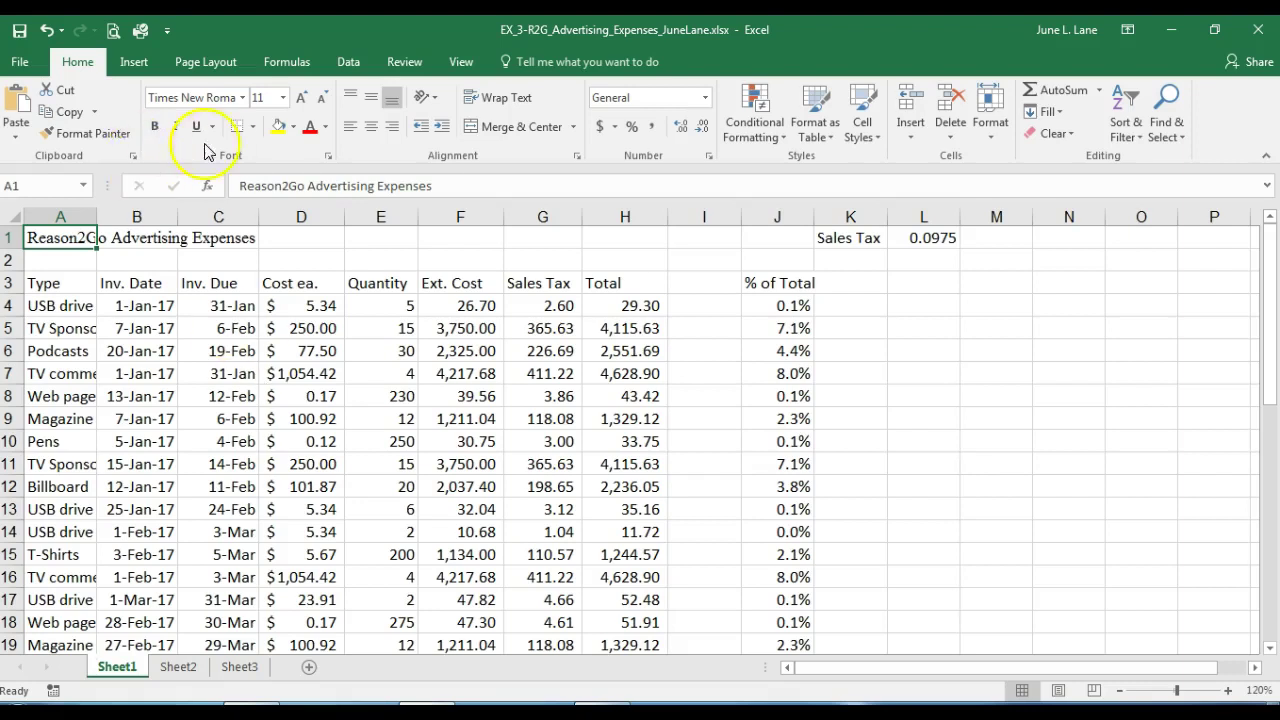
Increase the font size of the worksheet title in A1 to 24 points
left_click(283, 98)
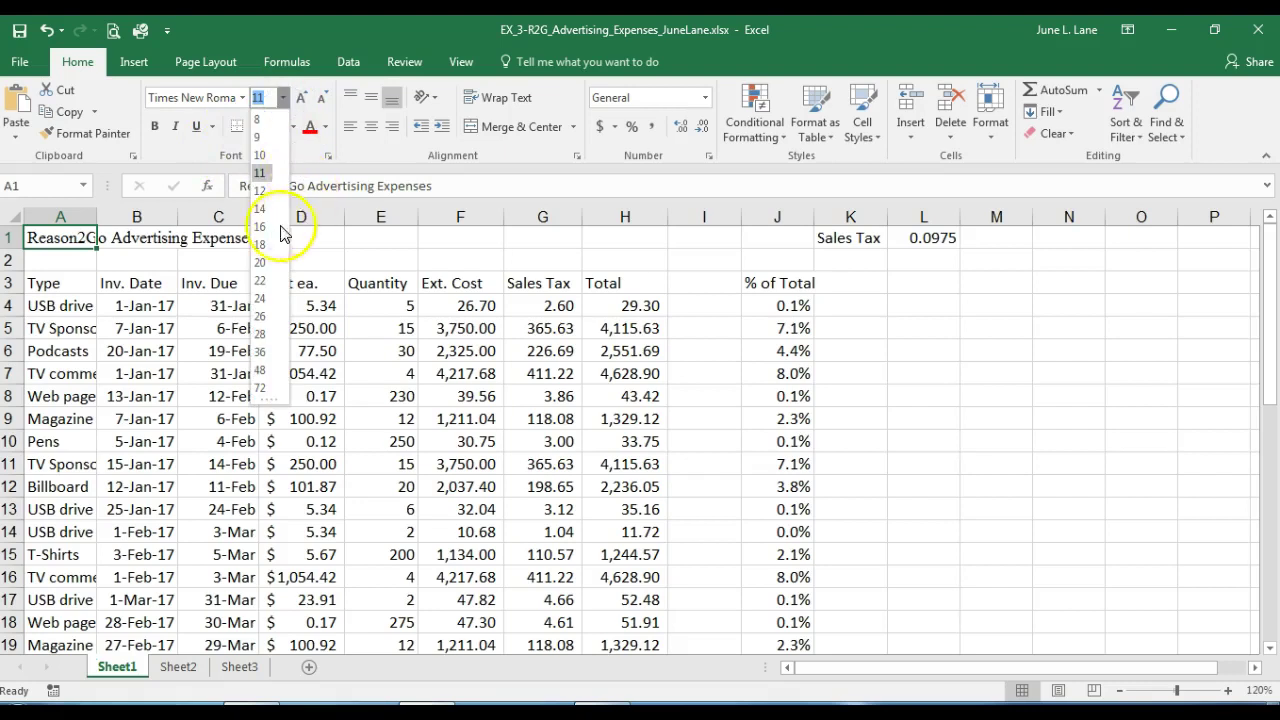
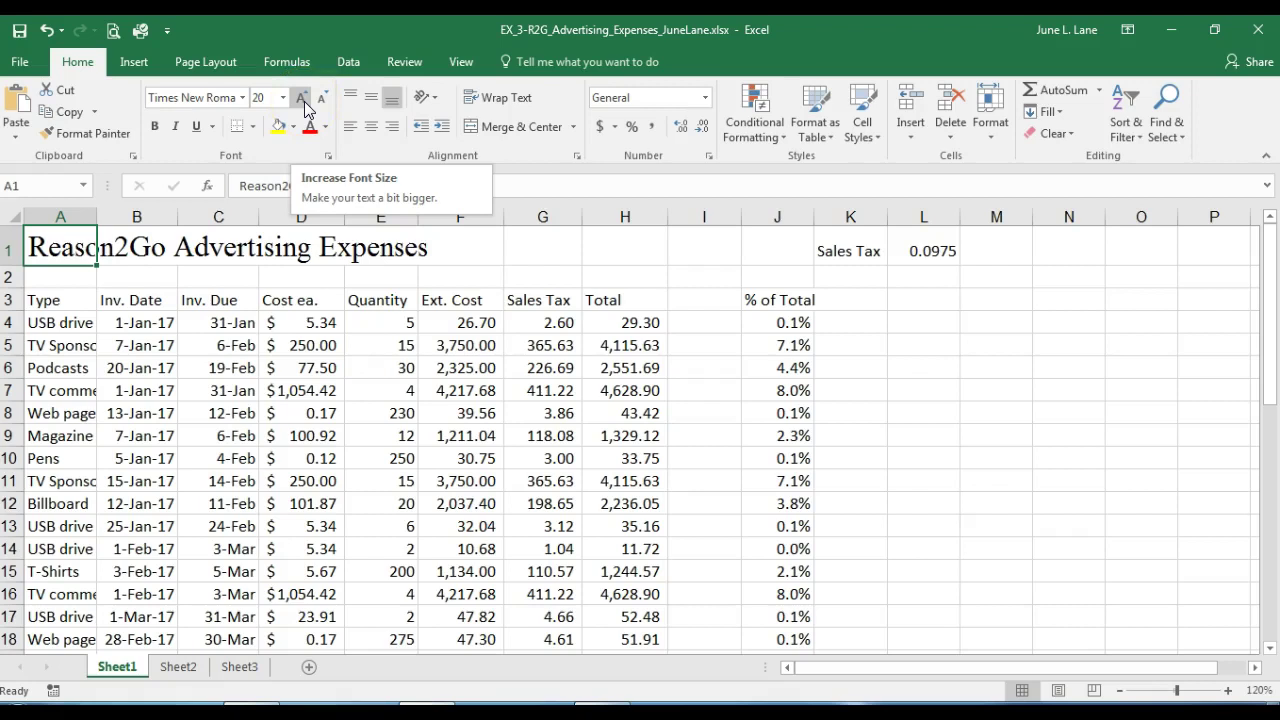
left_click(303, 100)
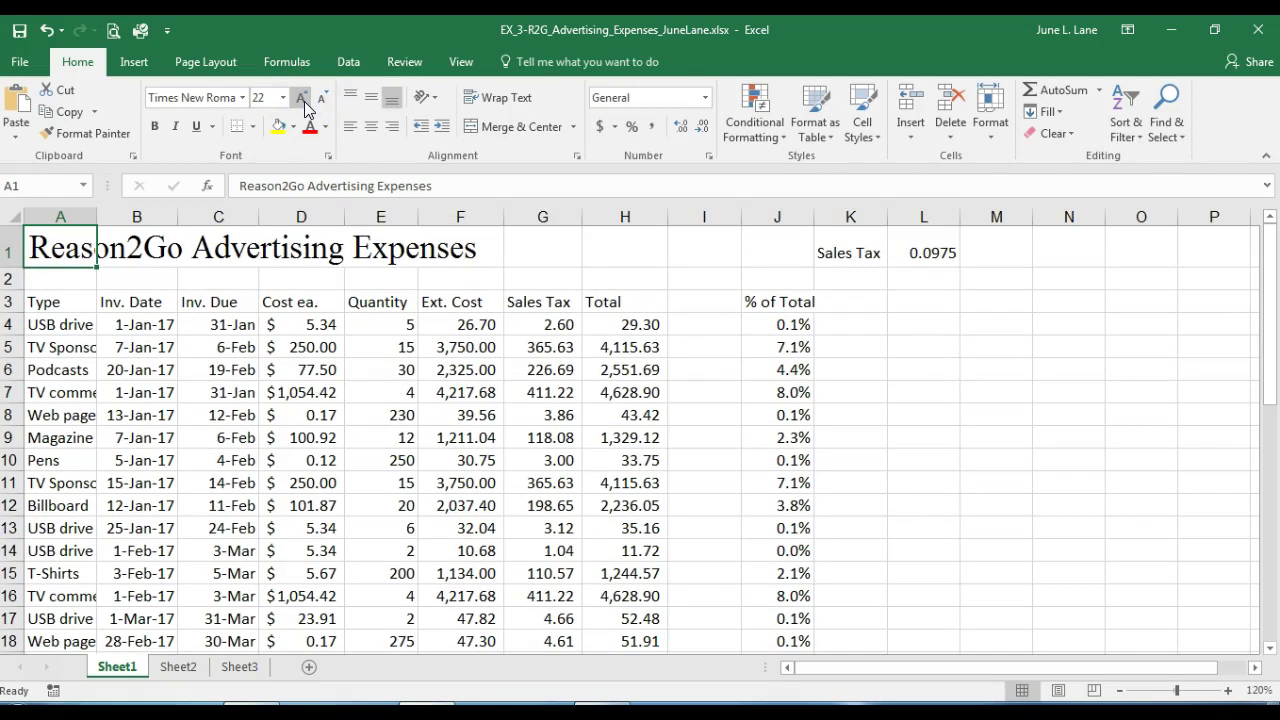
left_click(305, 103)
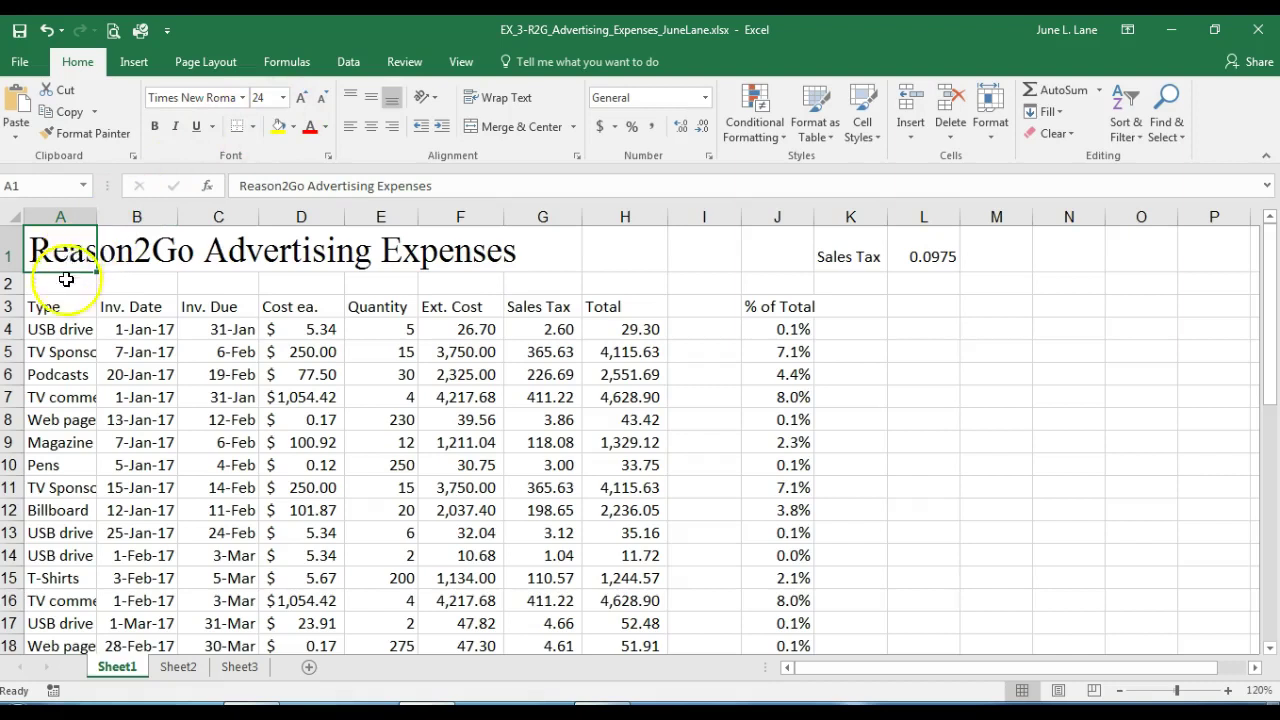
Set the font of the column headings in A3:J3 to Times New Roman
left_click_drag(55, 305, 766, 305)
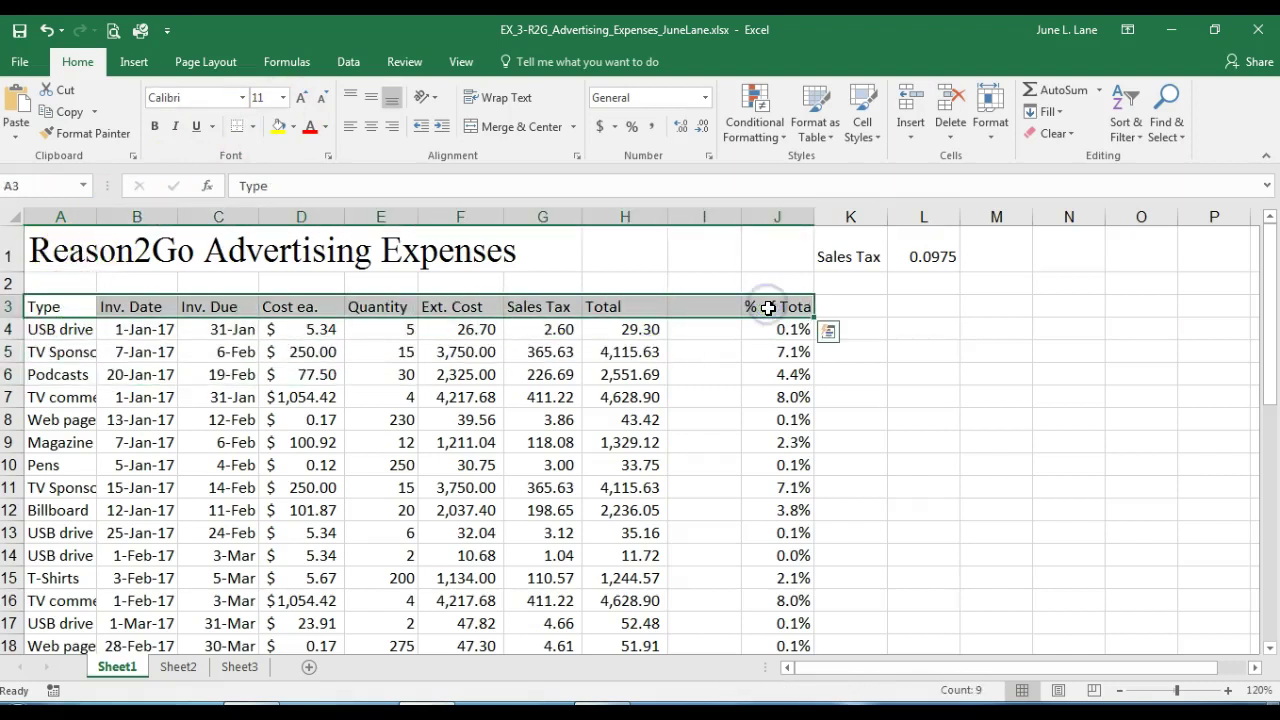
right_click(770, 310)
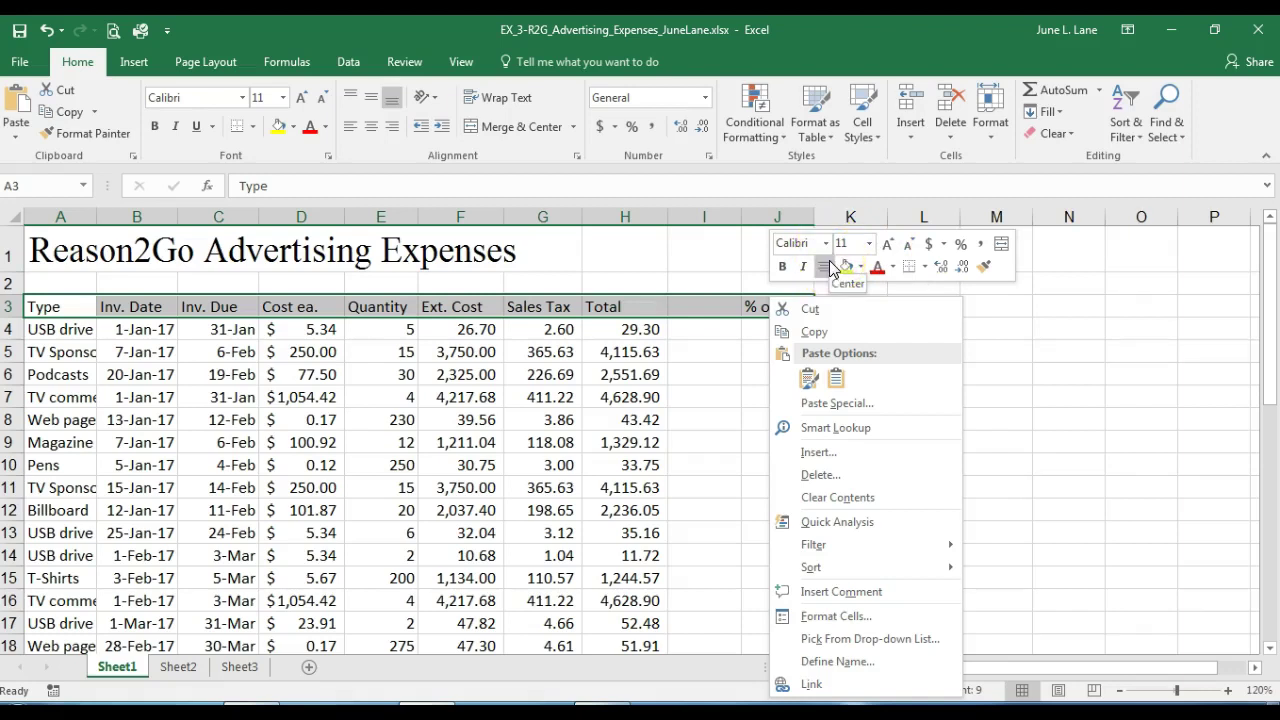
left_click(829, 244)
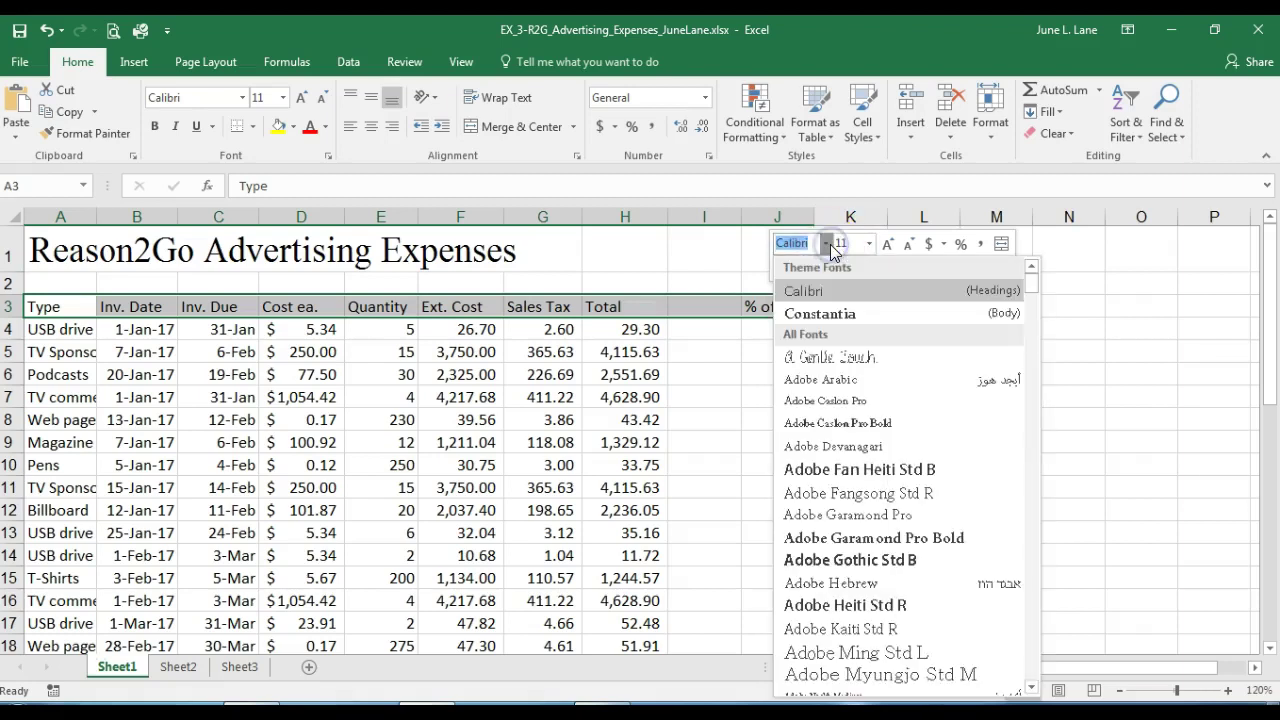
scroll(875, 440, "down", 12)
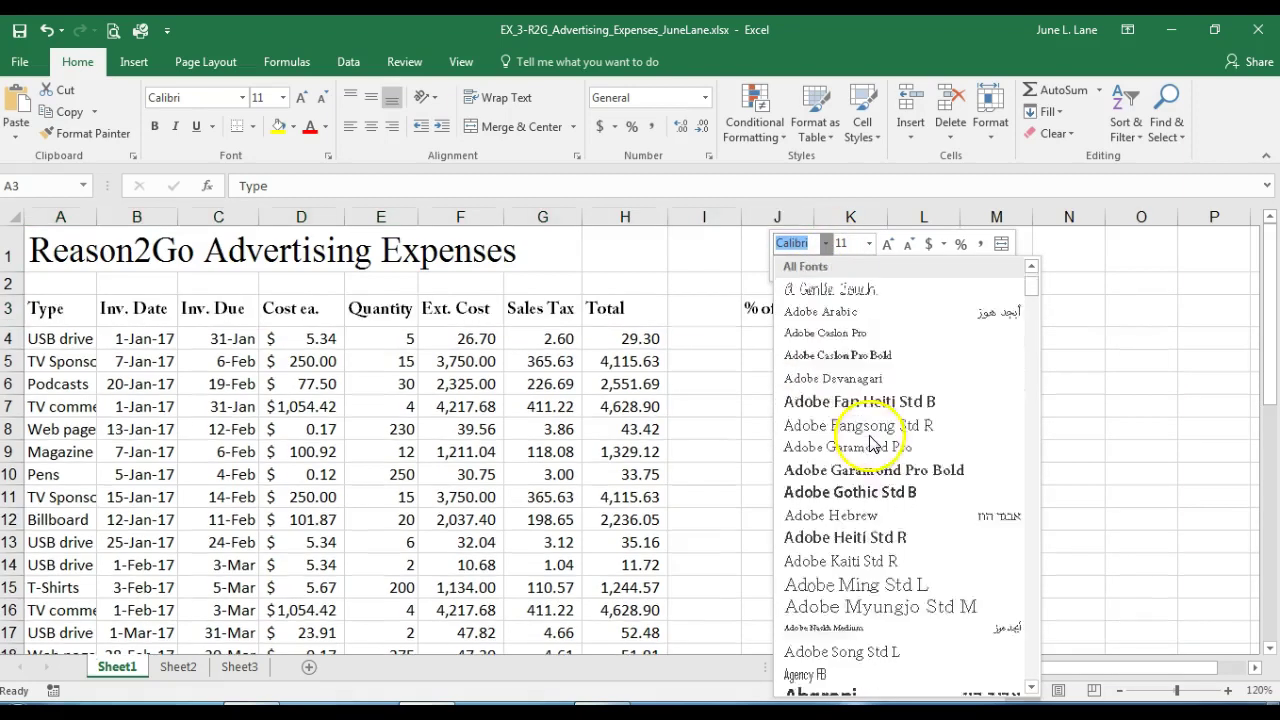
scroll(880, 455, "down", 15)
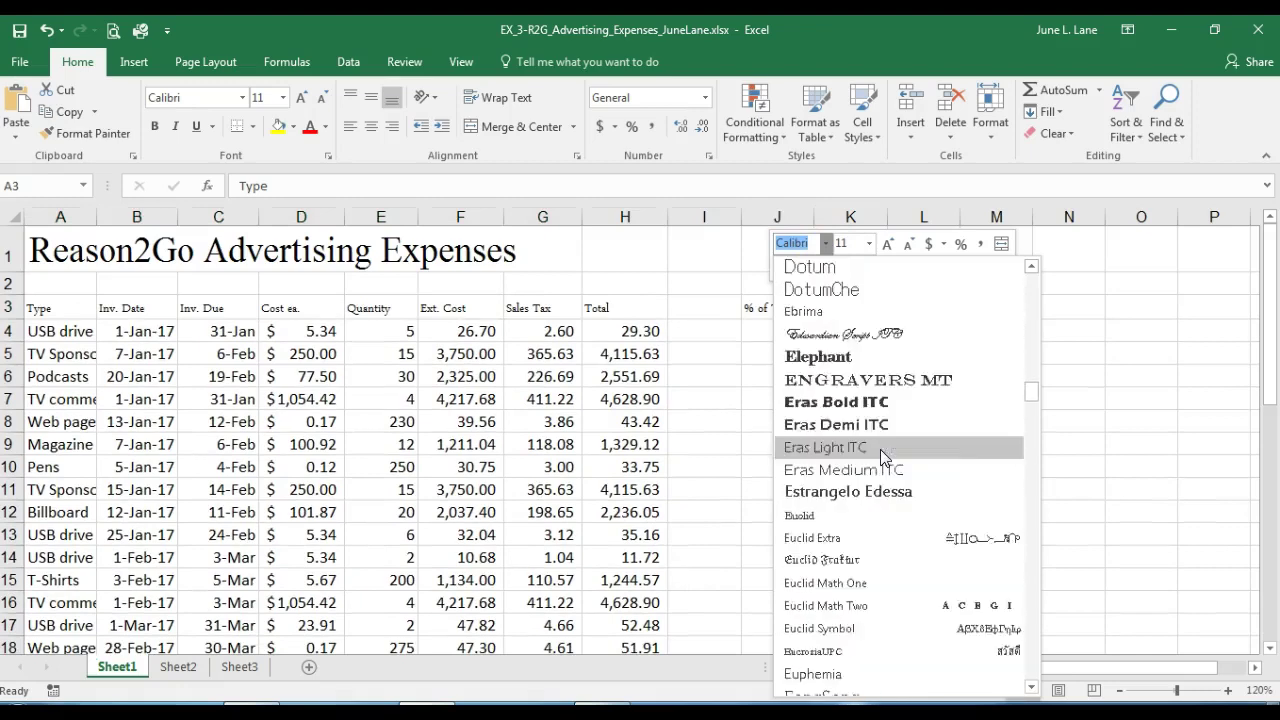
scroll(882, 457, "down", 20)
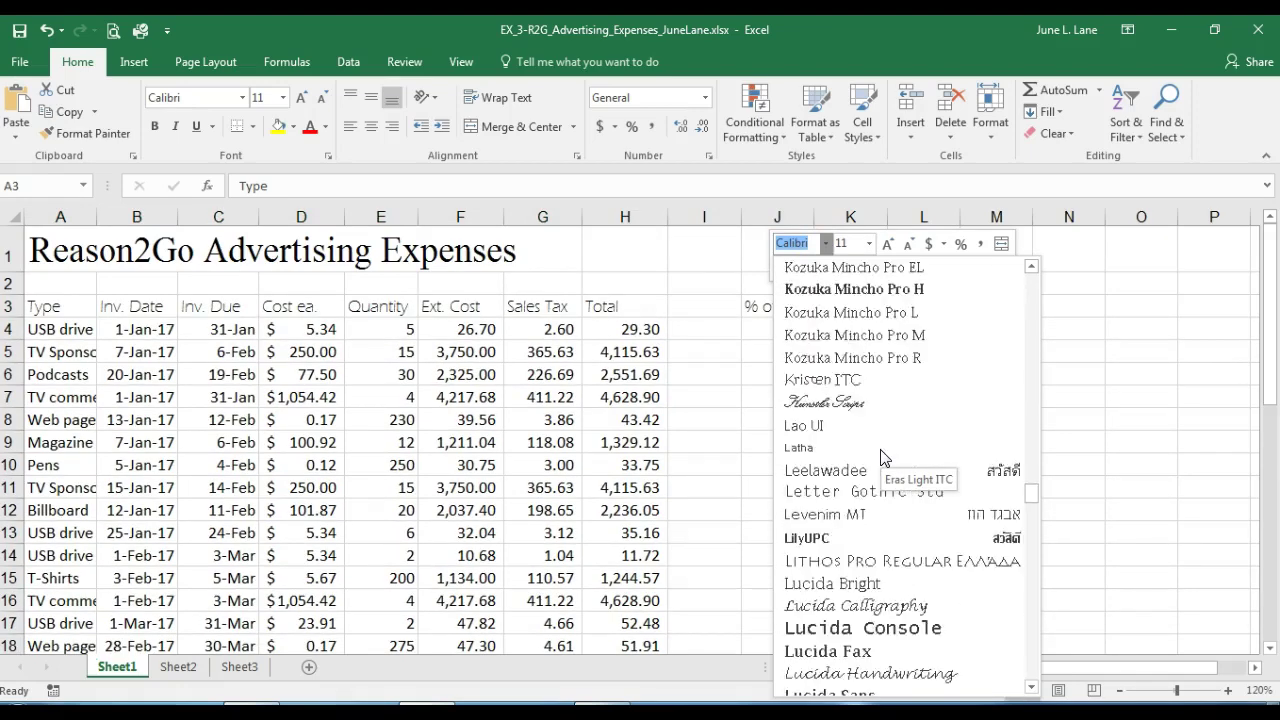
scroll(882, 457, "down", 20)
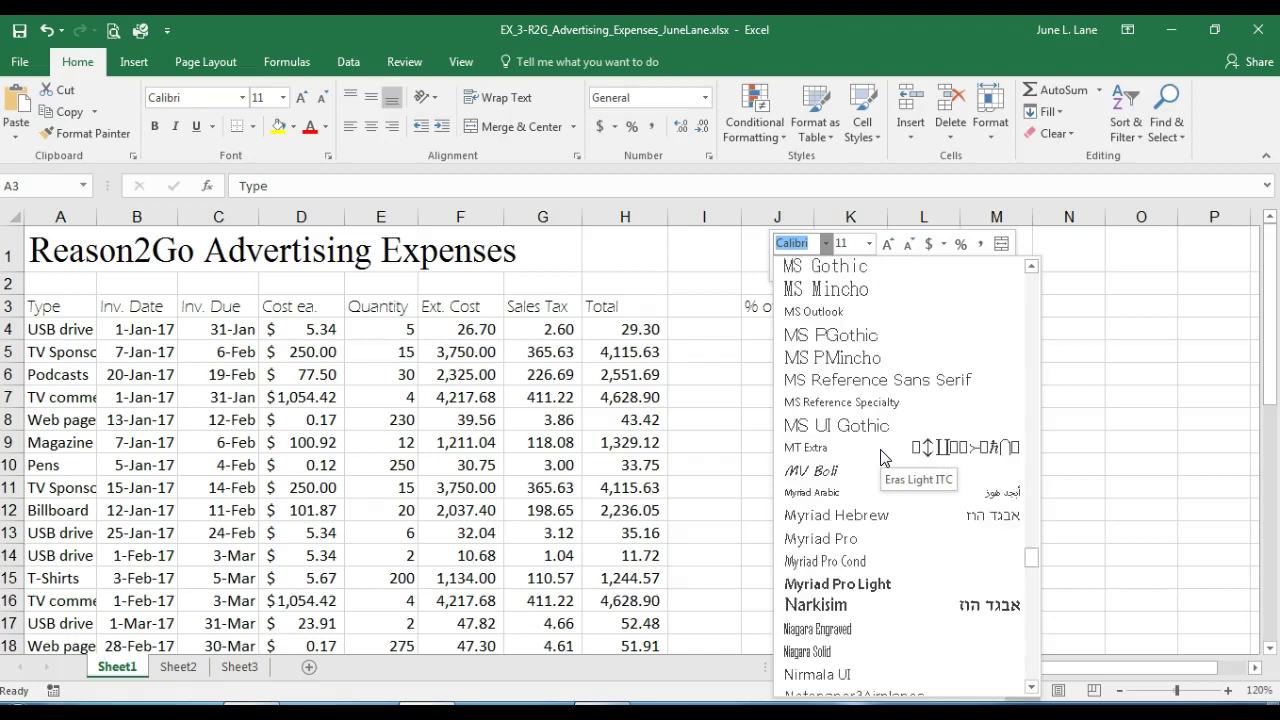
scroll(882, 457, "down", 20)
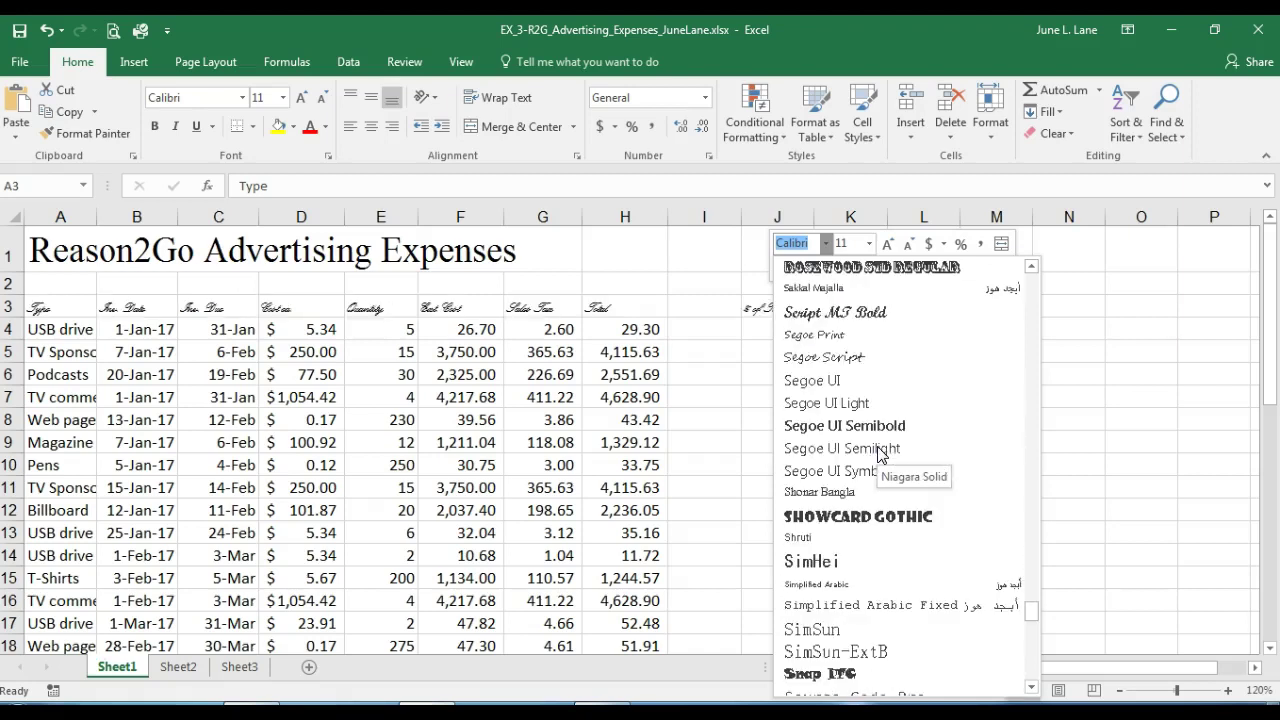
scroll(870, 503, "down", 20)
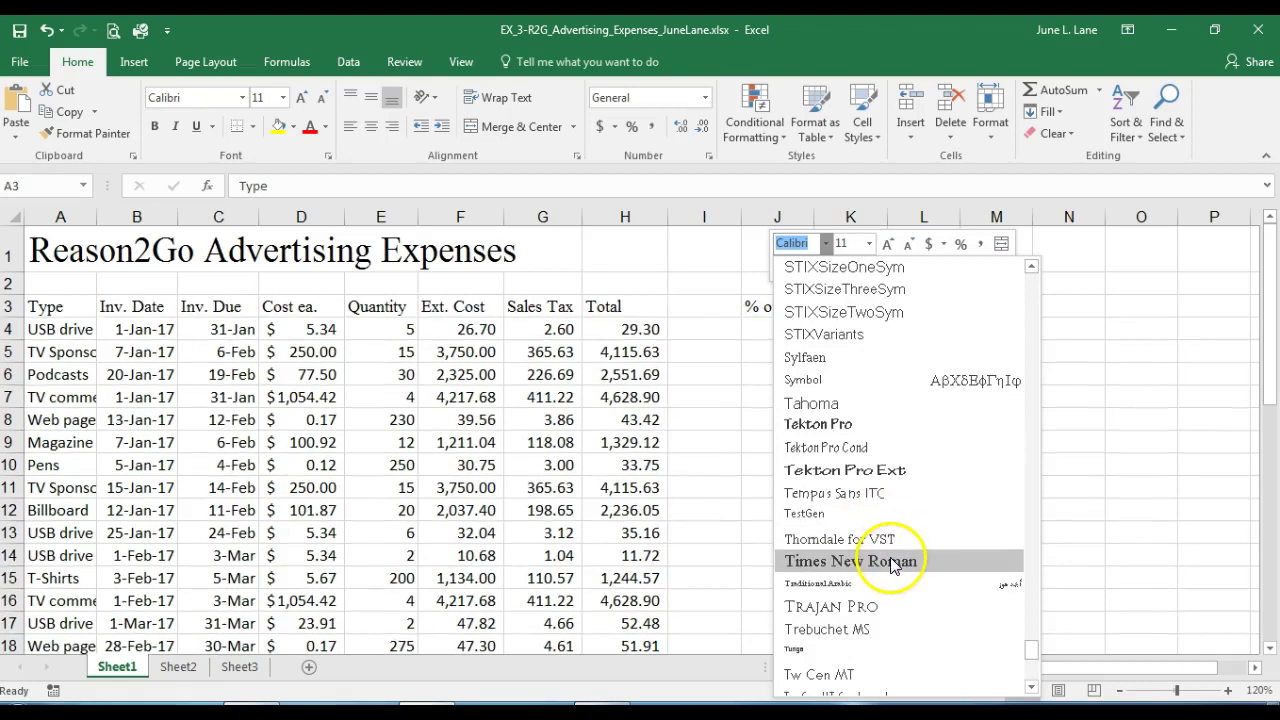
left_click(890, 560)
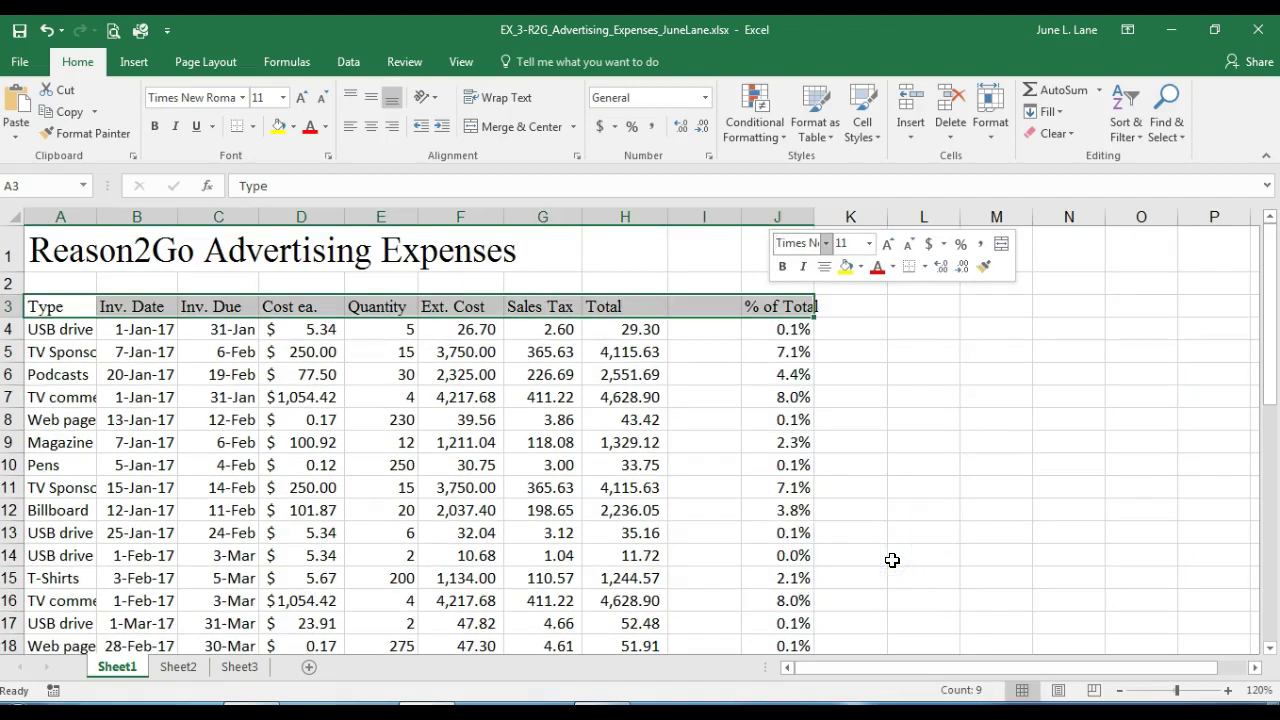
Increase the font size of the column headings in A3:J3 to 14 points
left_click(887, 272)
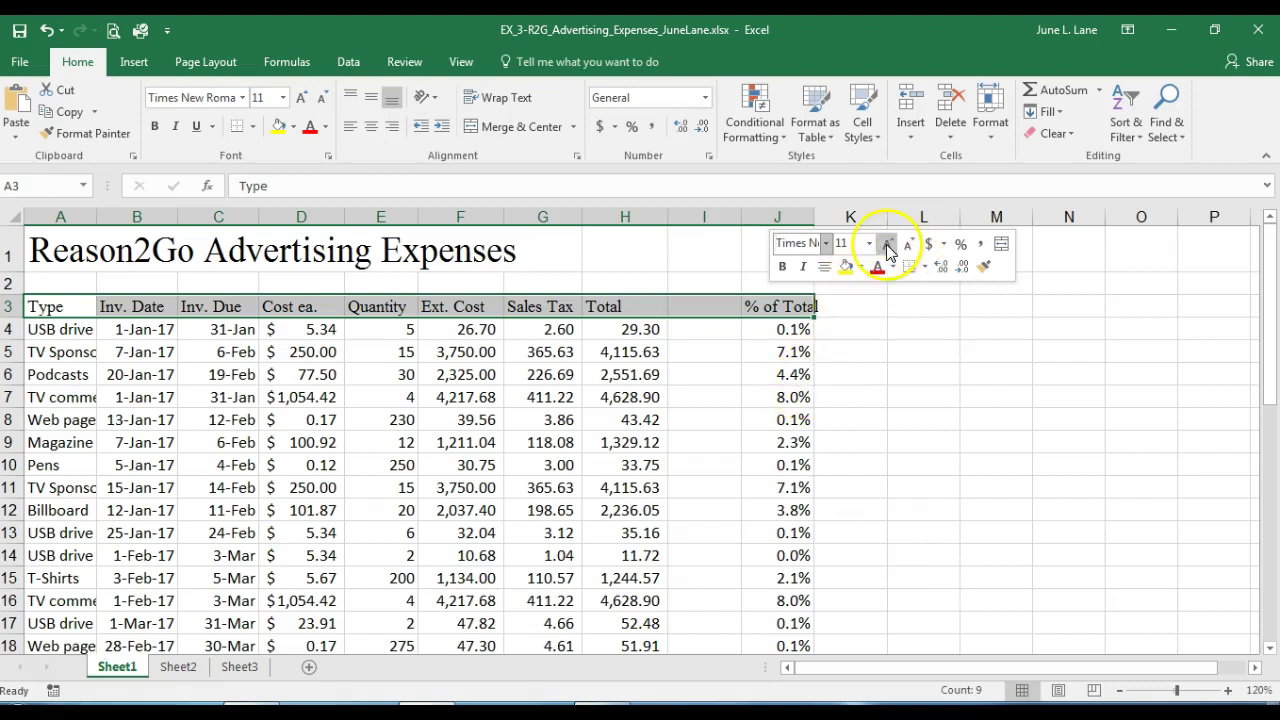
left_click(887, 244)
left_click(887, 244)
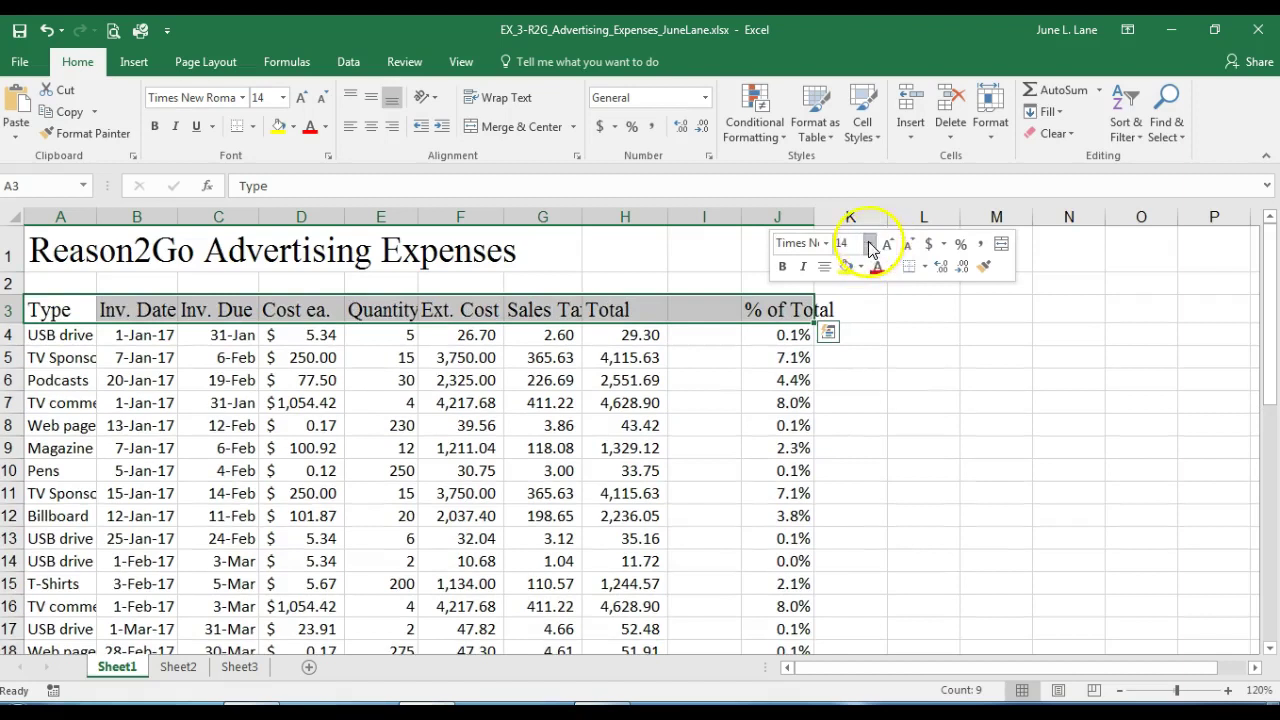
left_click(870, 244)
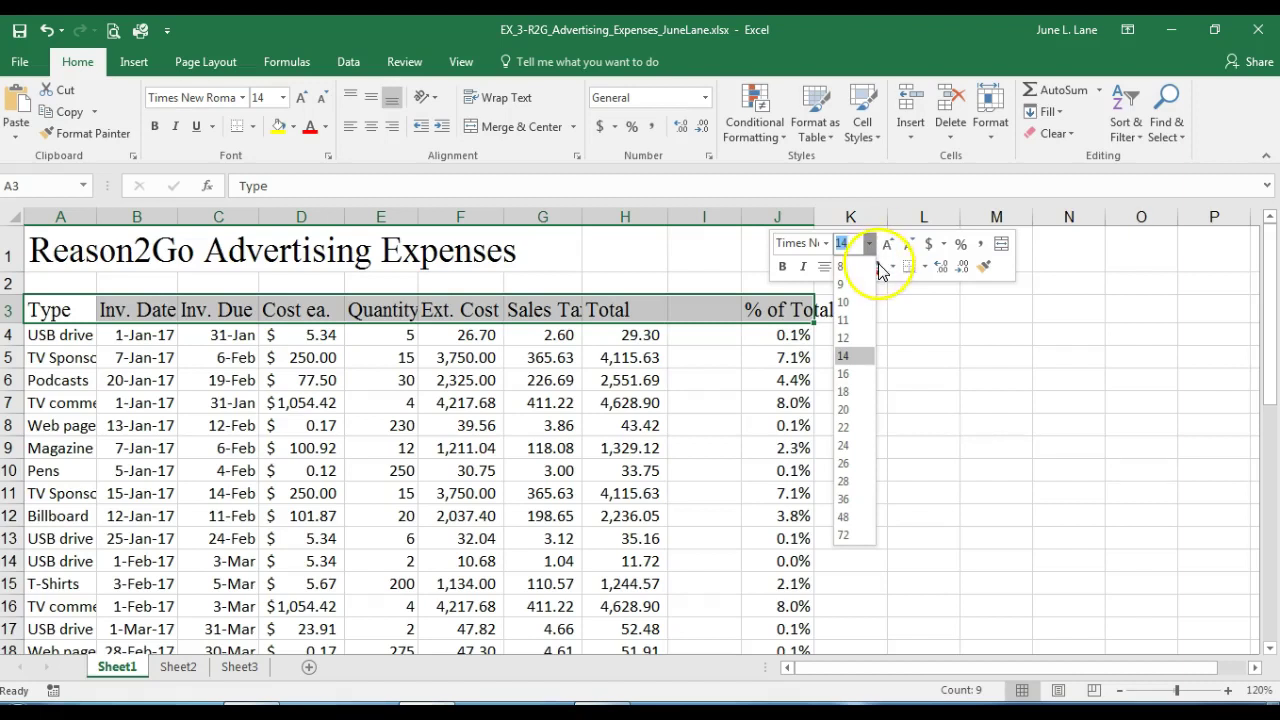
left_click(880, 317)
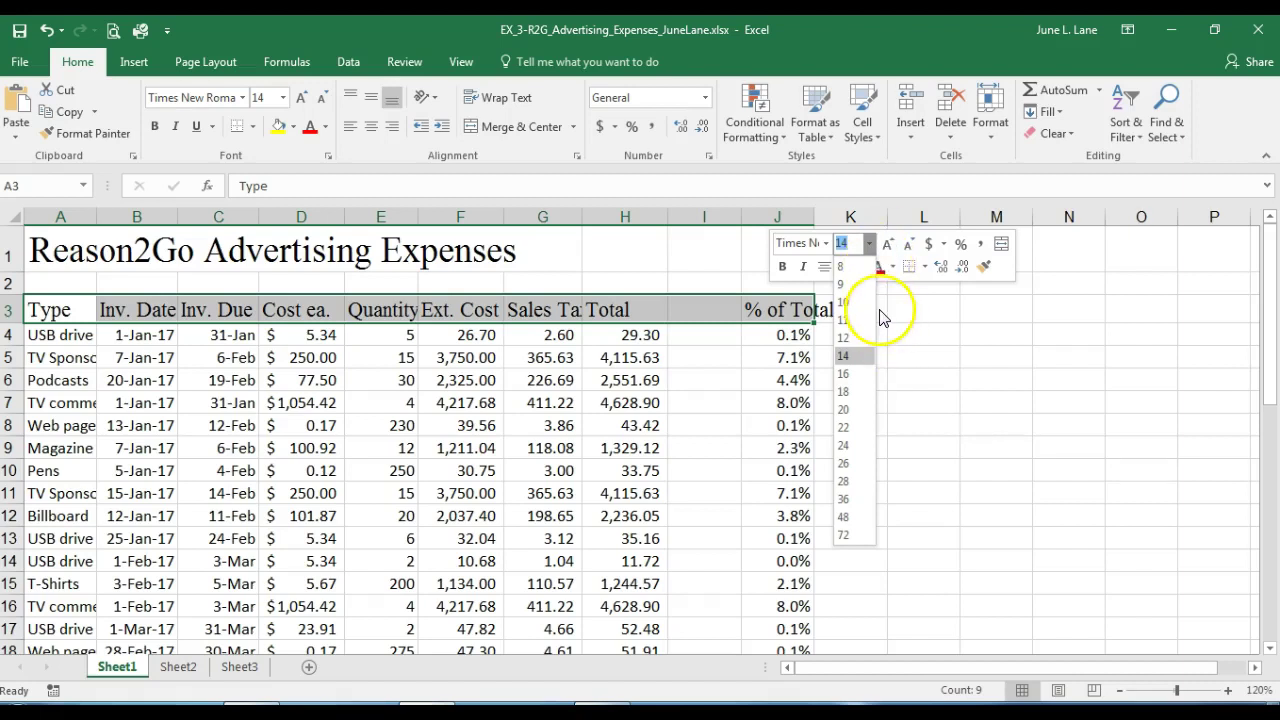
left_click(876, 244)
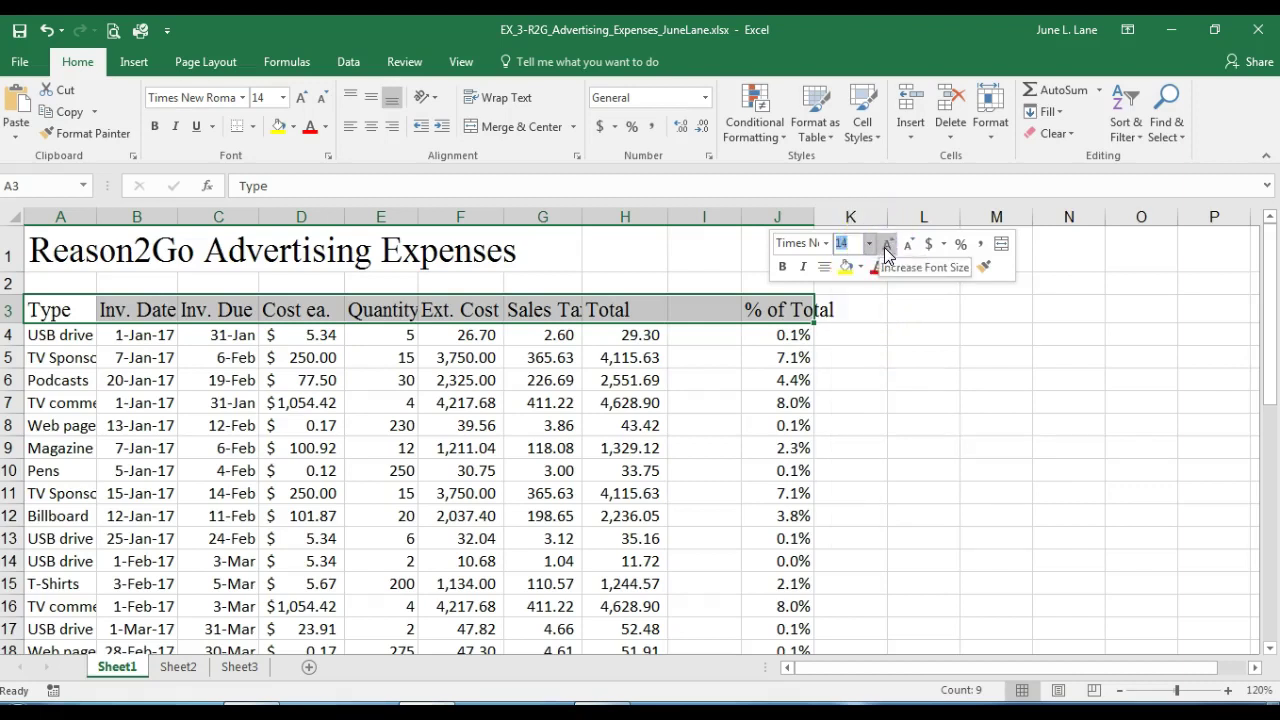
Save the workbook and reduce the heading selection to cell A3
left_click(17, 33)
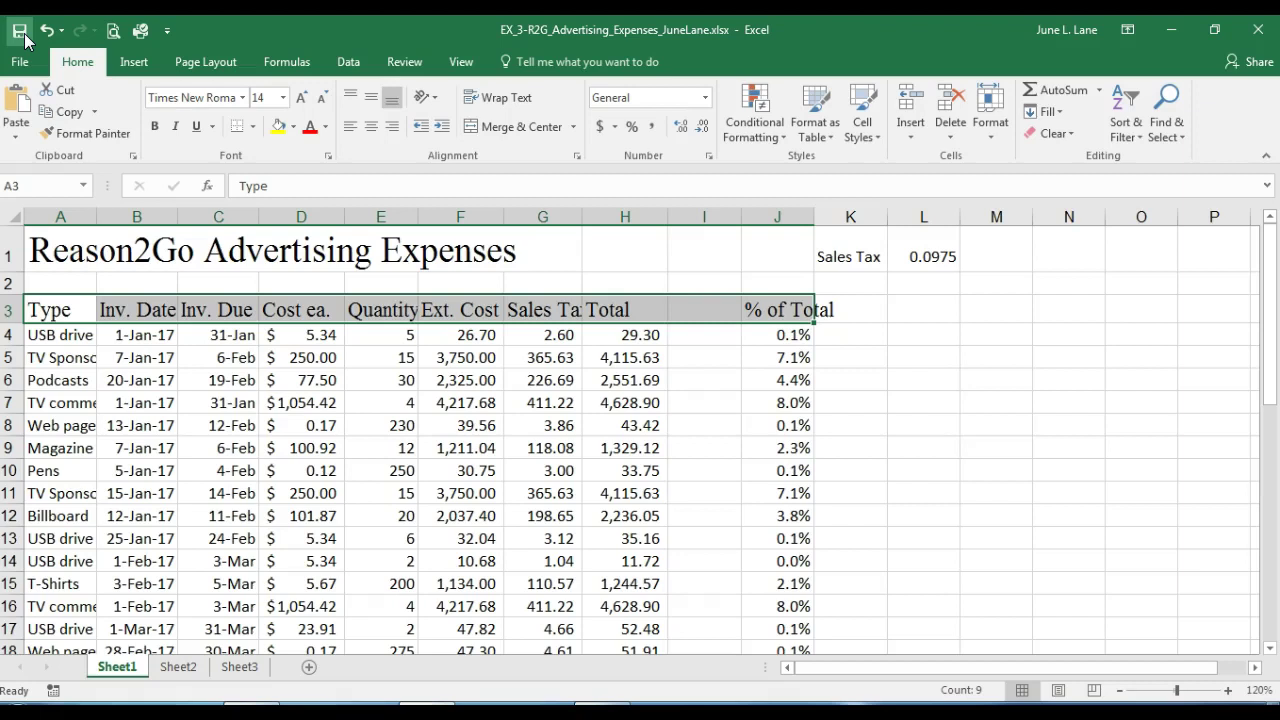
key("shift+BackSpace")
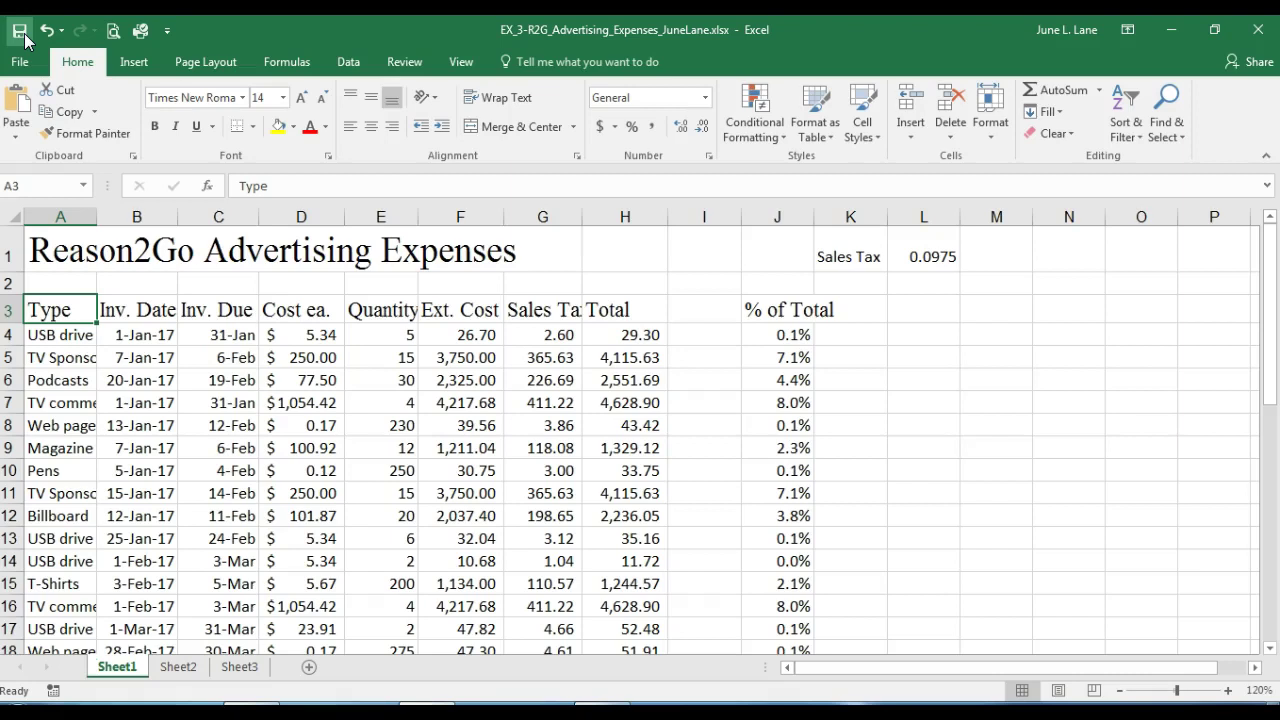
left_click(24, 36)
Make the worksheet title in A1 bold
left_click(58, 219)
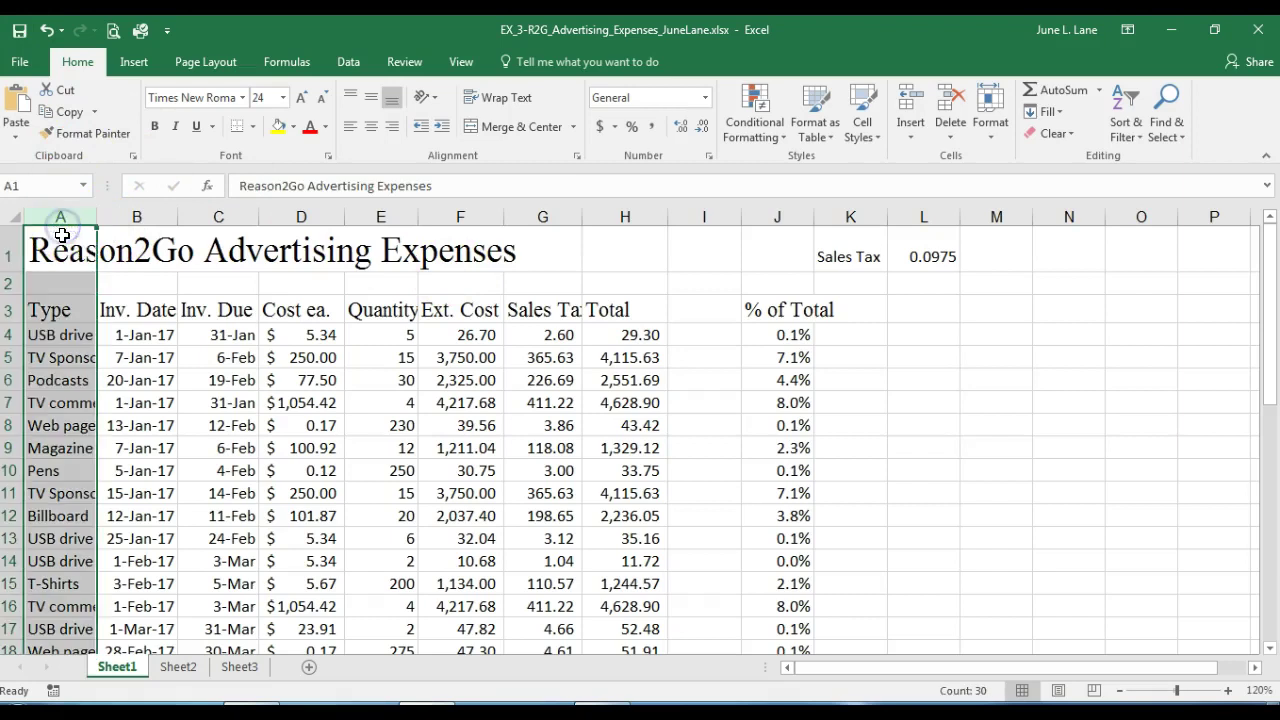
left_click(62, 242)
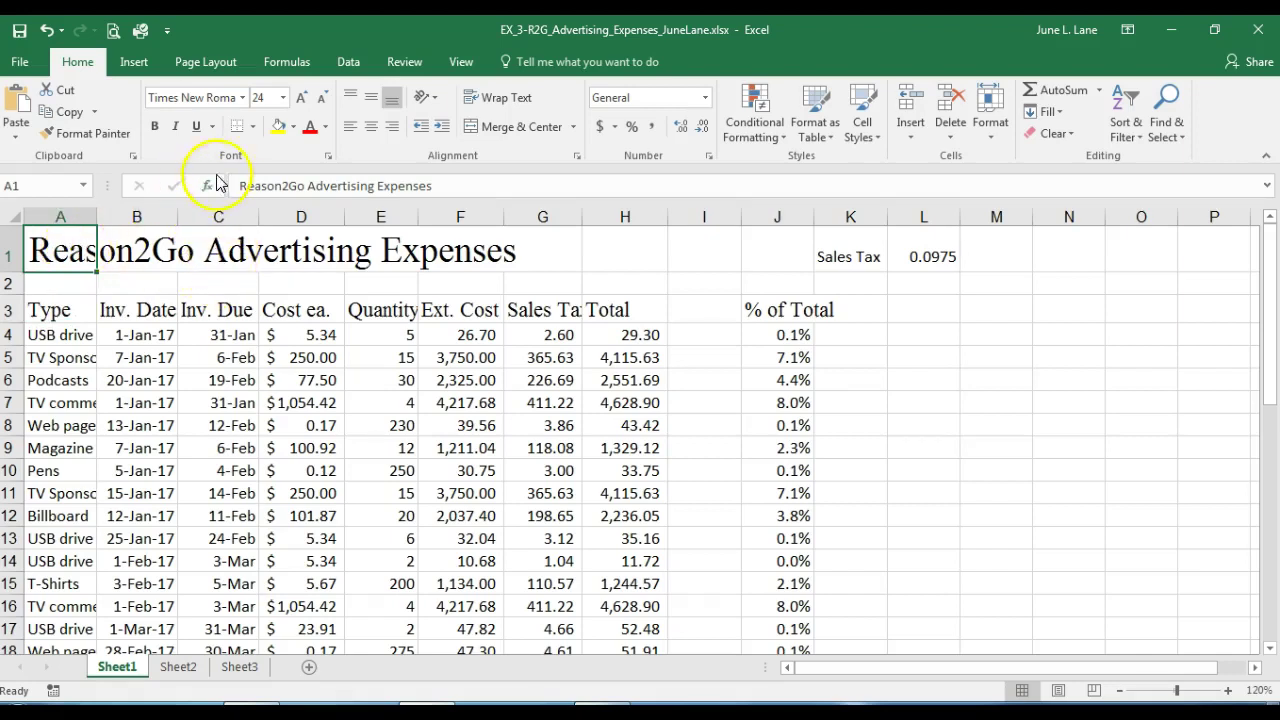
left_click(156, 127)
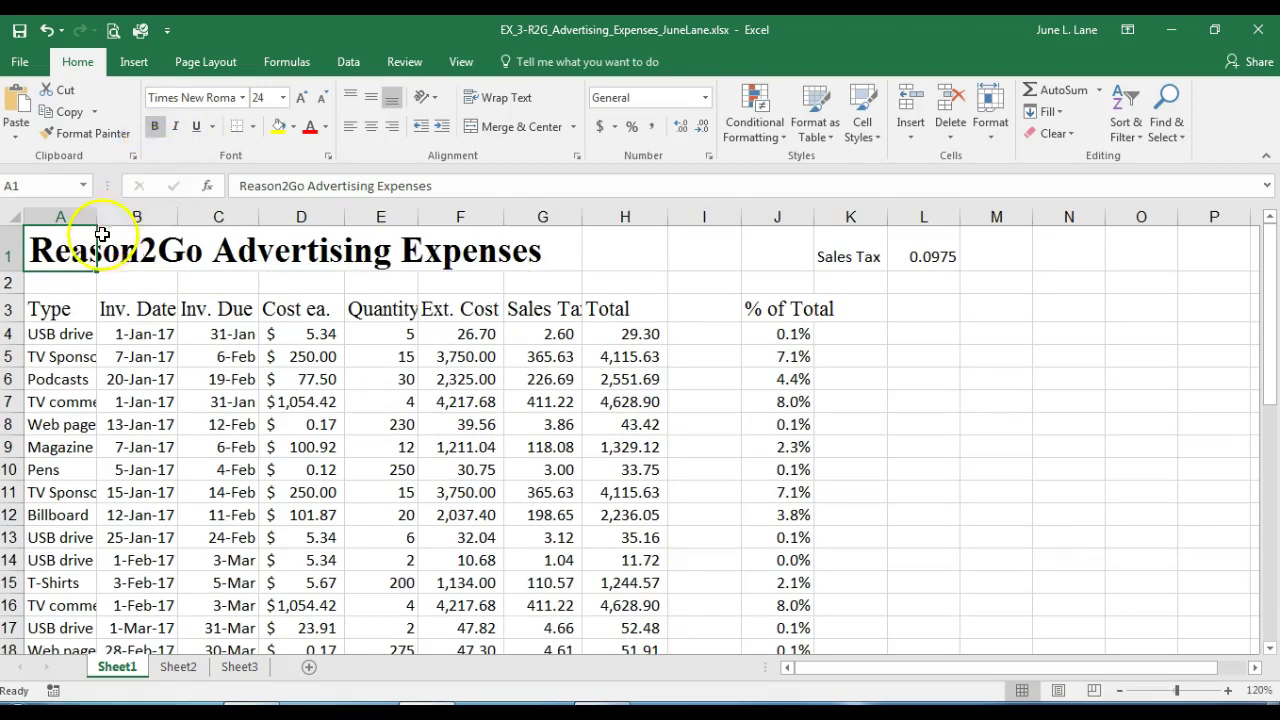
Apply underline, italic and bold to the Type heading in A3, and remove the italic again
left_click(70, 308)
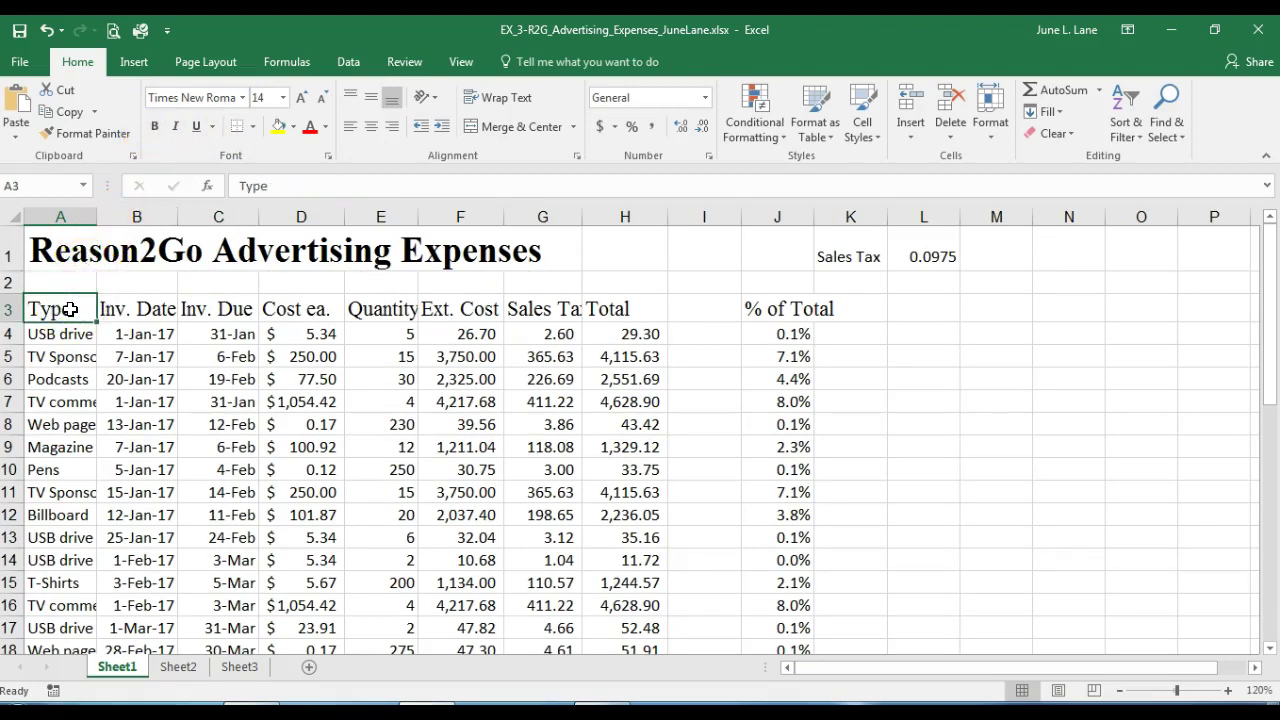
left_click(194, 127)
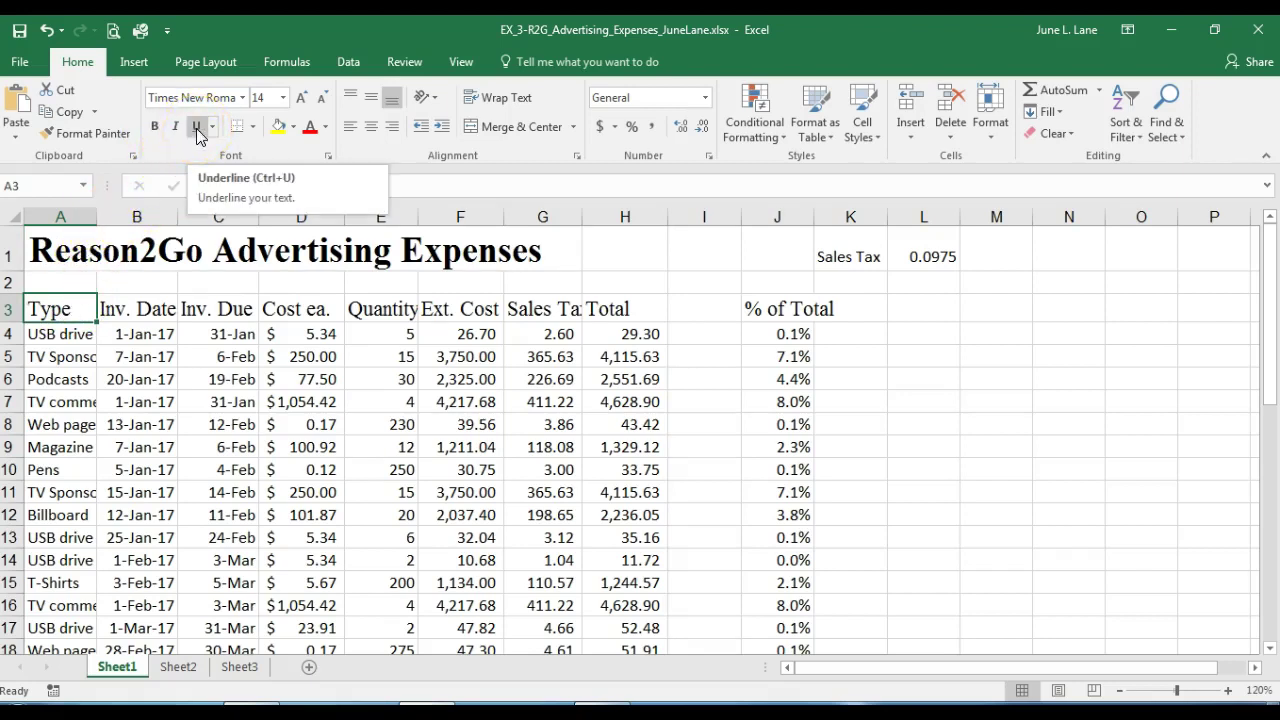
left_click(196, 128)
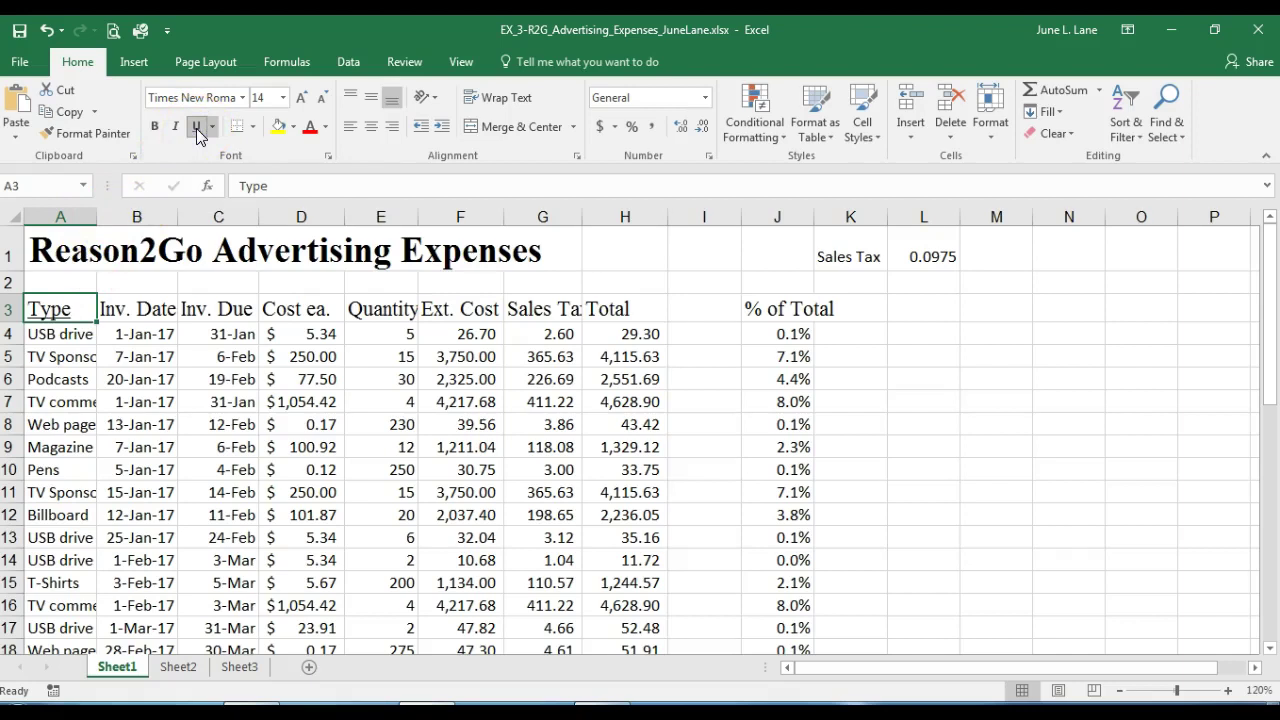
left_click(179, 129)
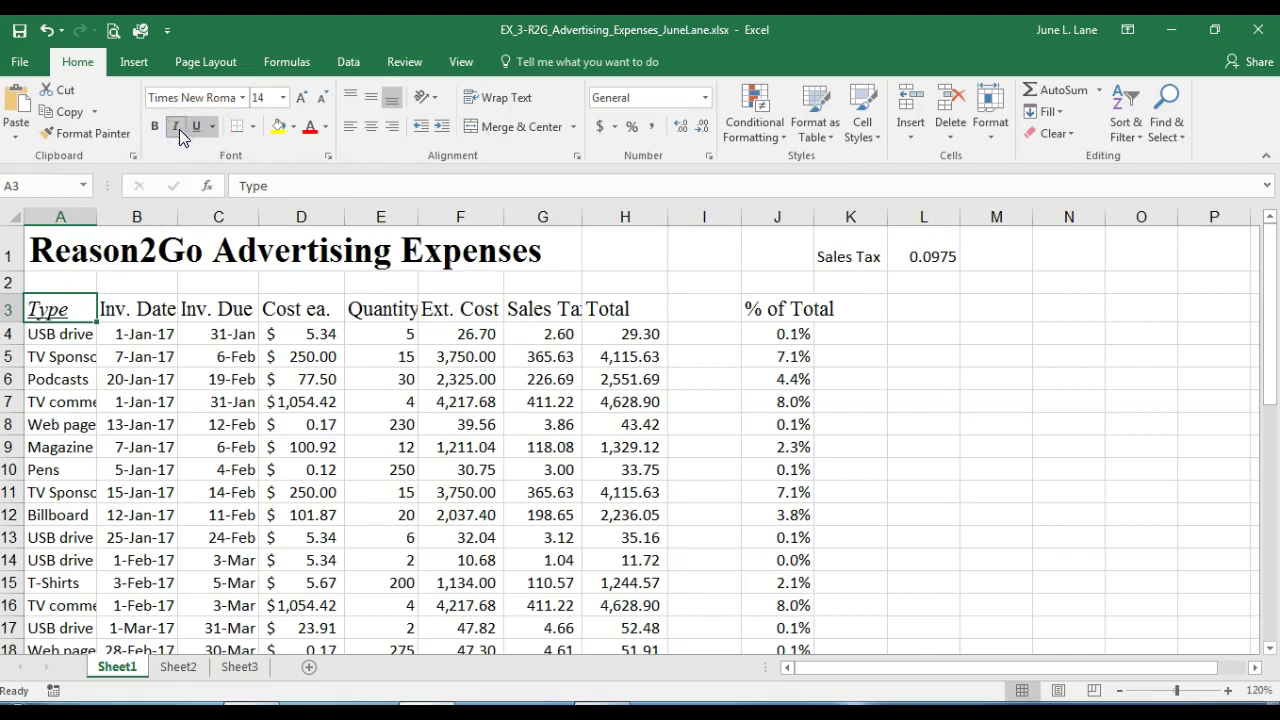
left_click(155, 127)
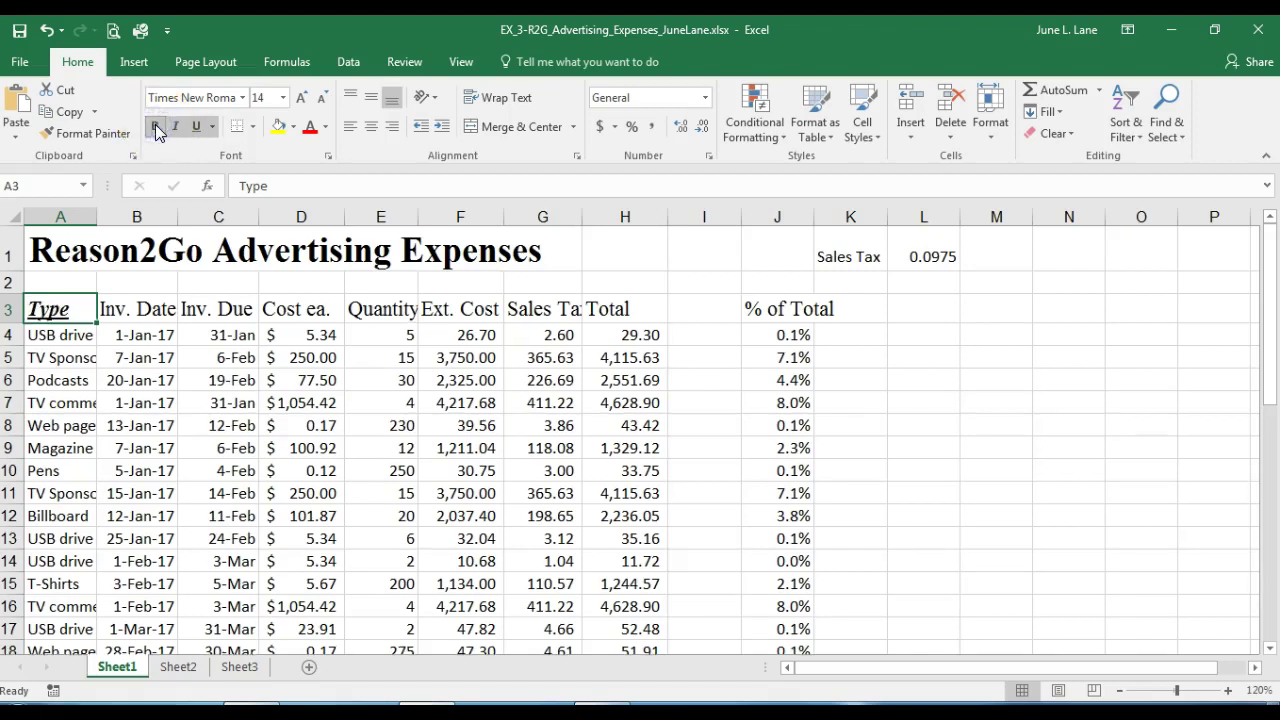
left_click(157, 162)
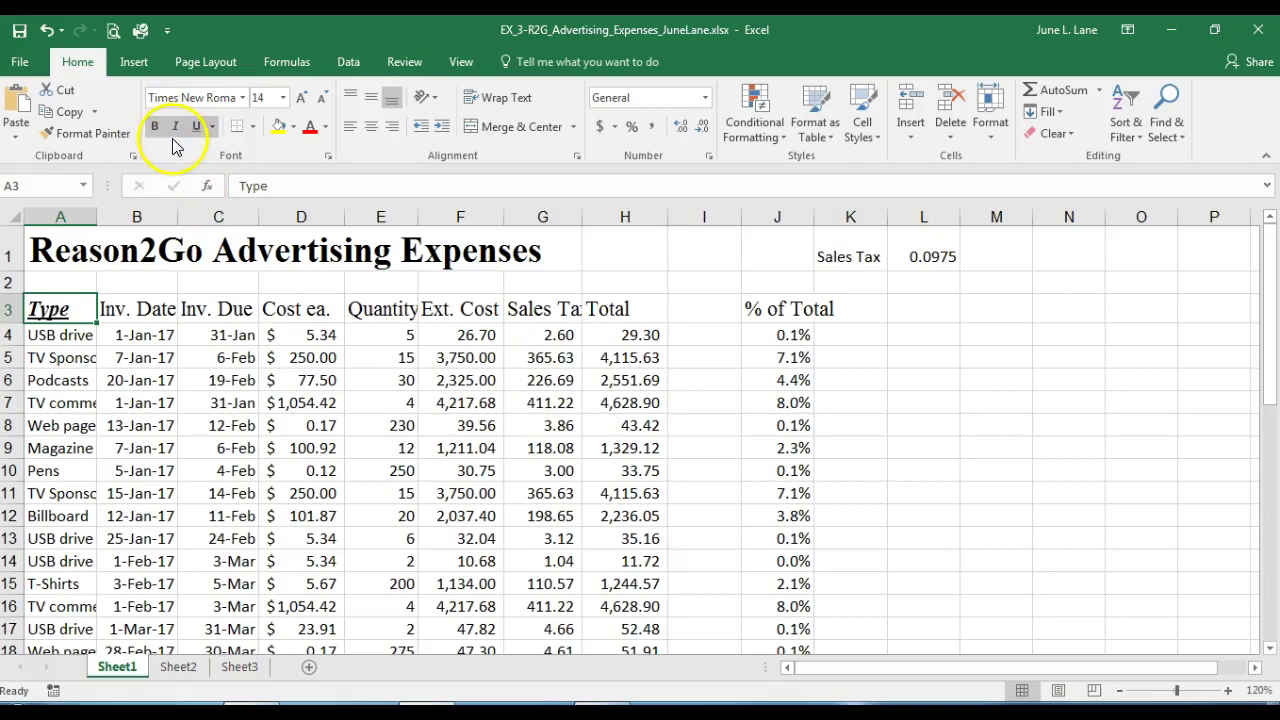
left_click(175, 128)
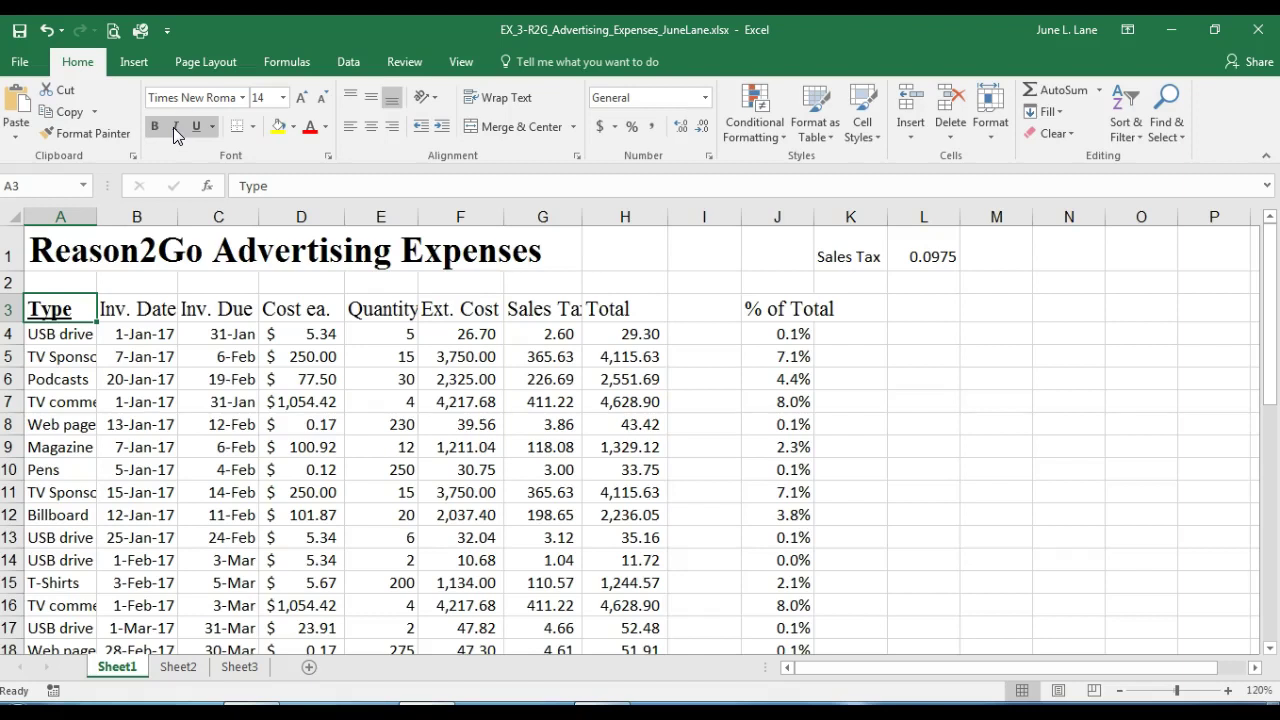
left_click(168, 204)
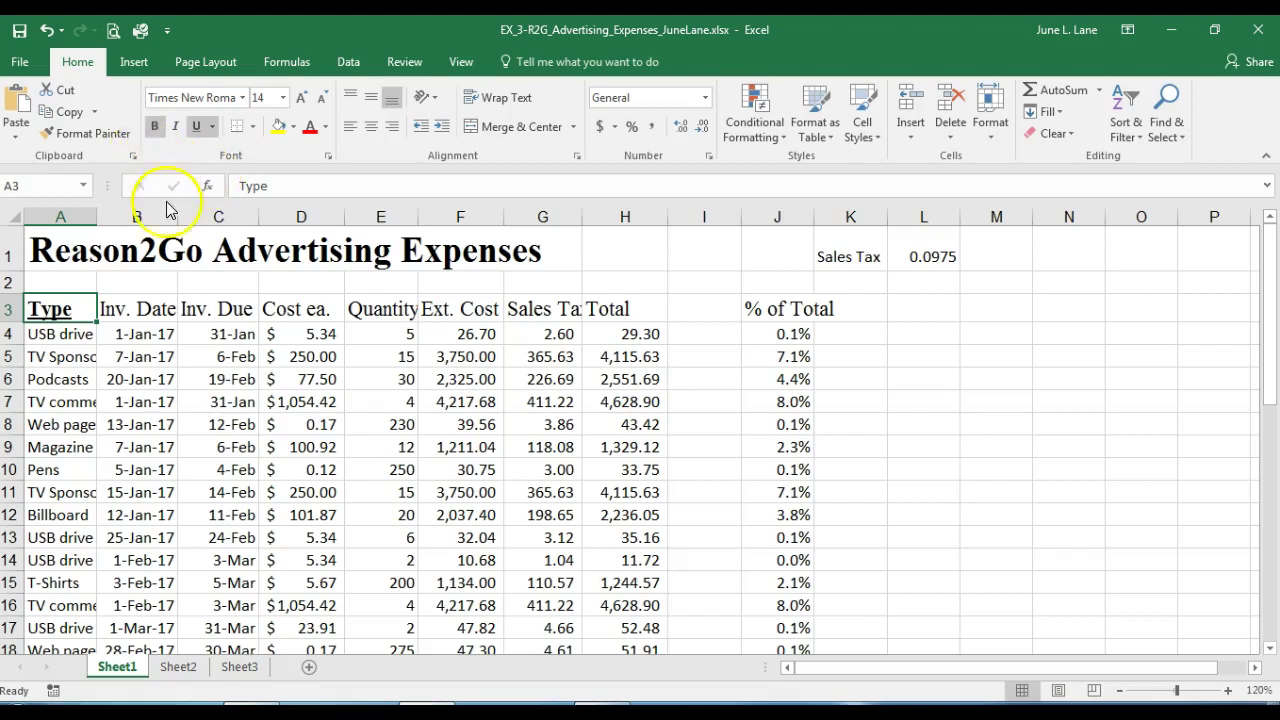
Copy the formatting of the Type heading in A3 to the headings in B3:J3 with Format Painter
left_click(90, 142)
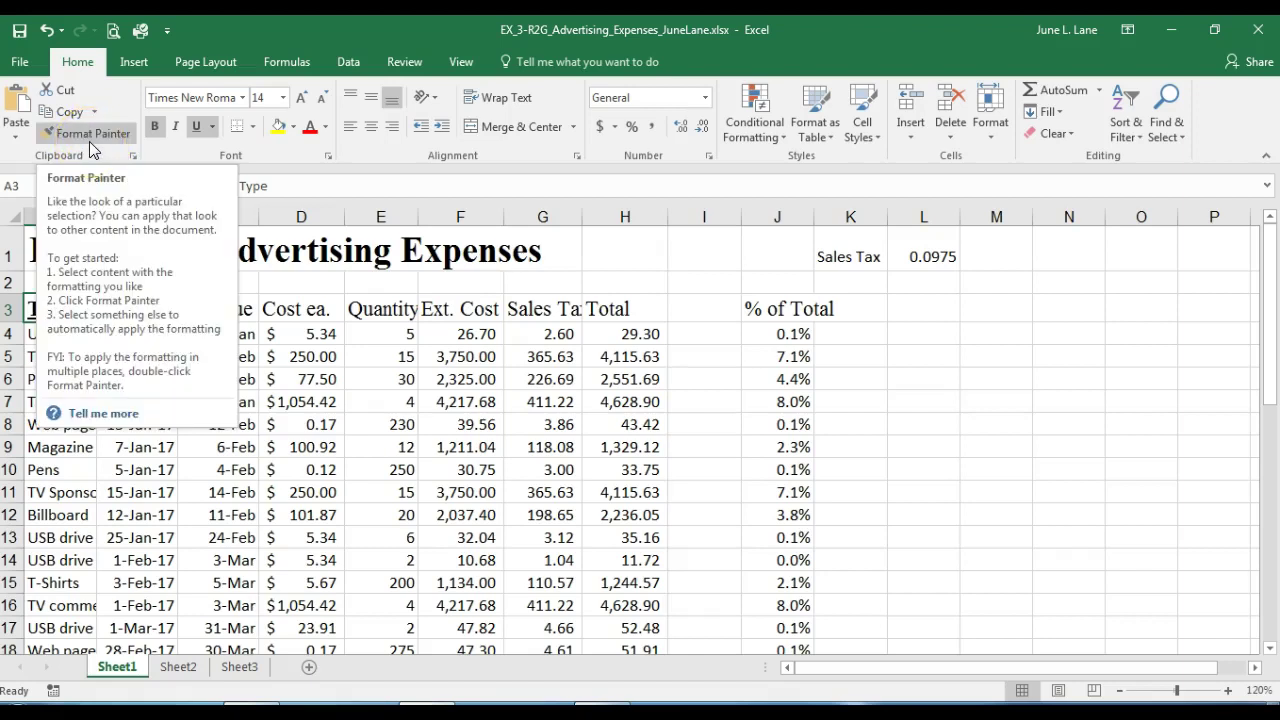
left_click(95, 132)
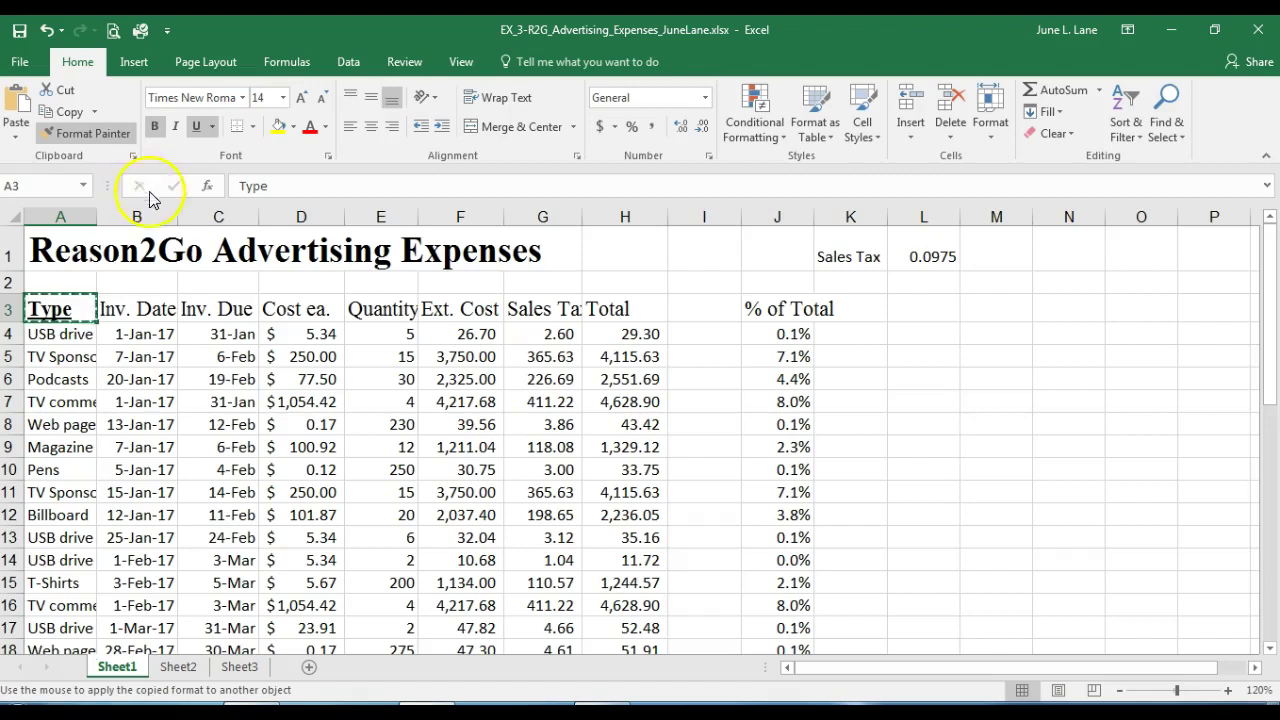
mouse_move(130, 308)
left_mouse_down()
mouse_move(280, 334)
mouse_move(466, 334)
mouse_move(645, 333)
mouse_move(766, 306)
left_mouse_up()
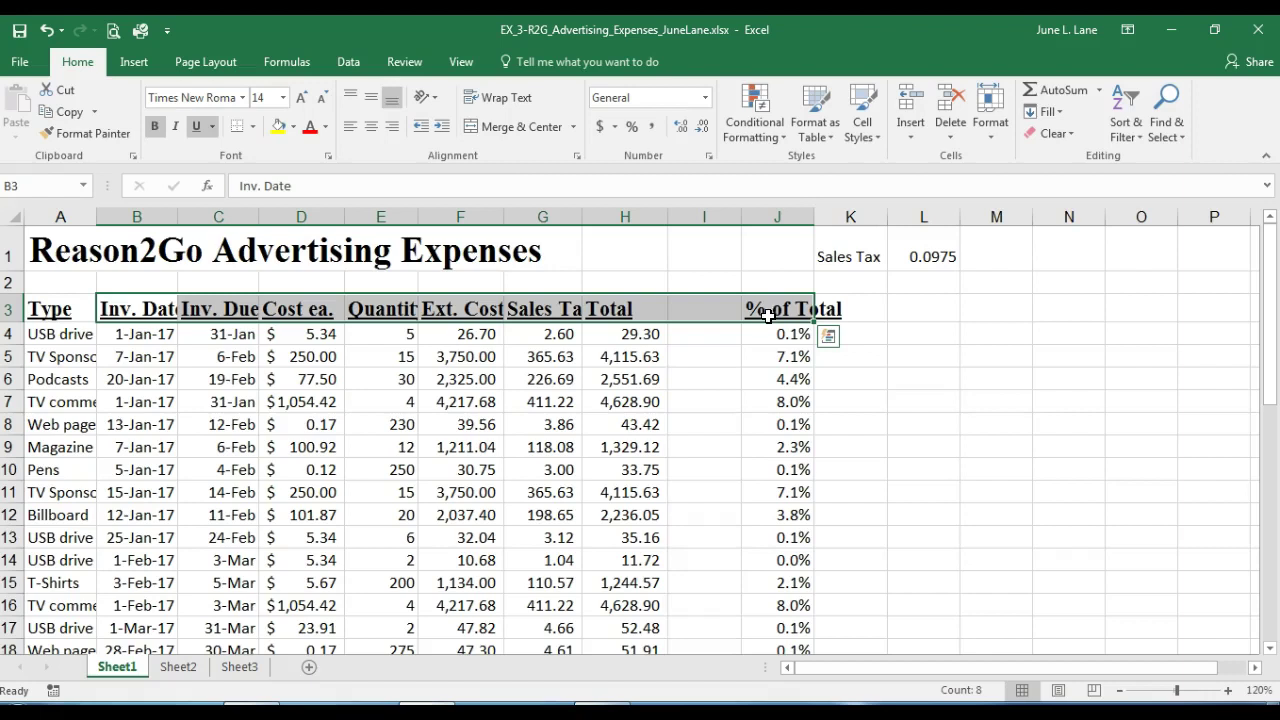
left_click(757, 337)
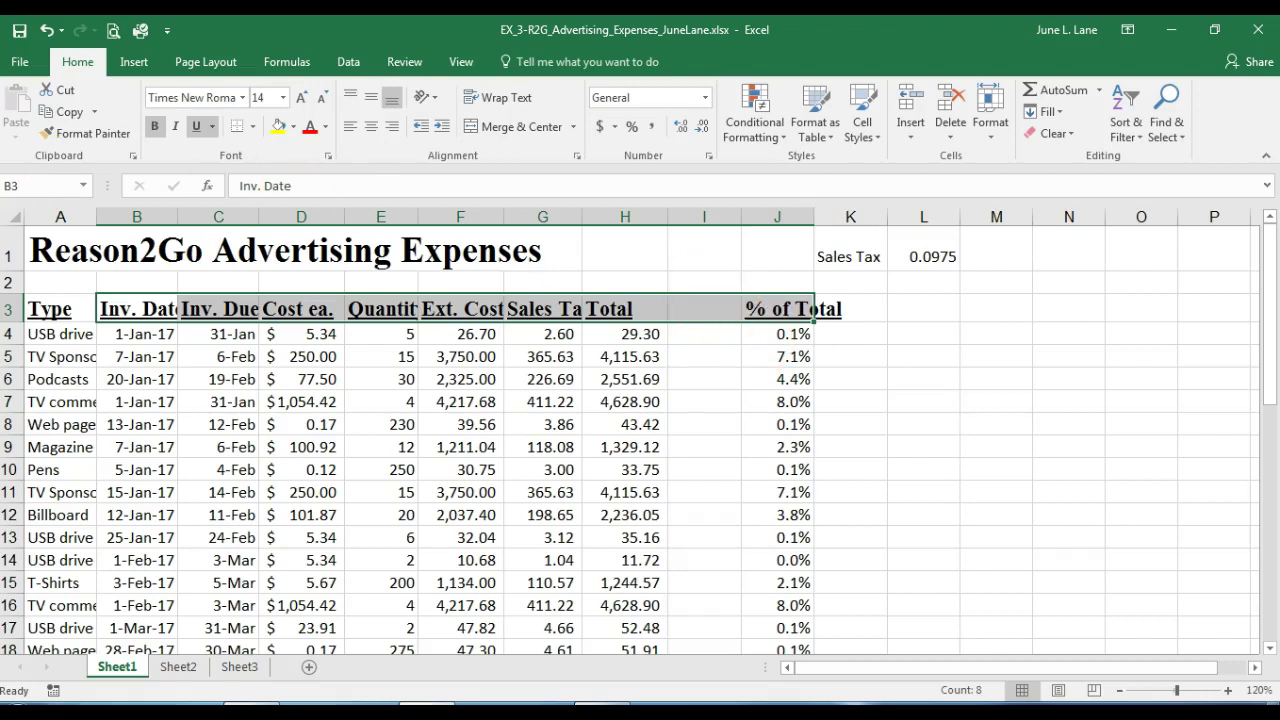
Merge and center the worksheet title across A1:H1
left_click(65, 240)
left_click_drag(65, 240, 620, 240)
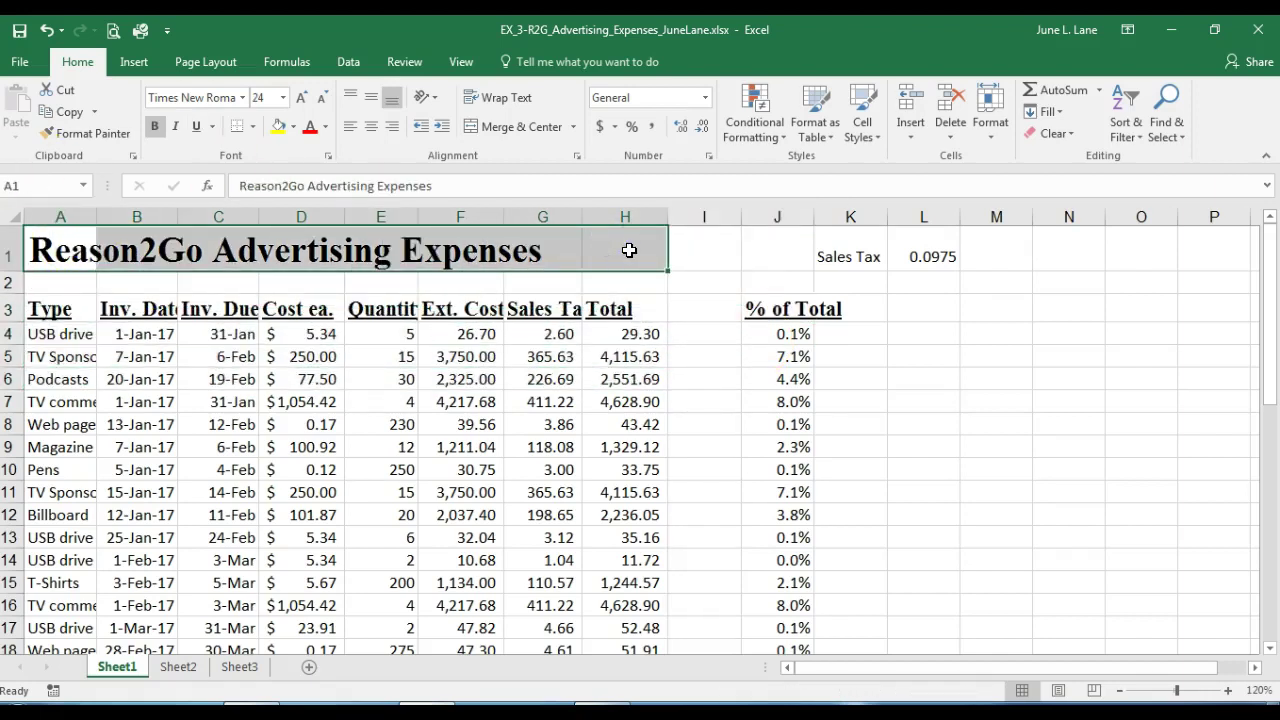
left_click(491, 129)
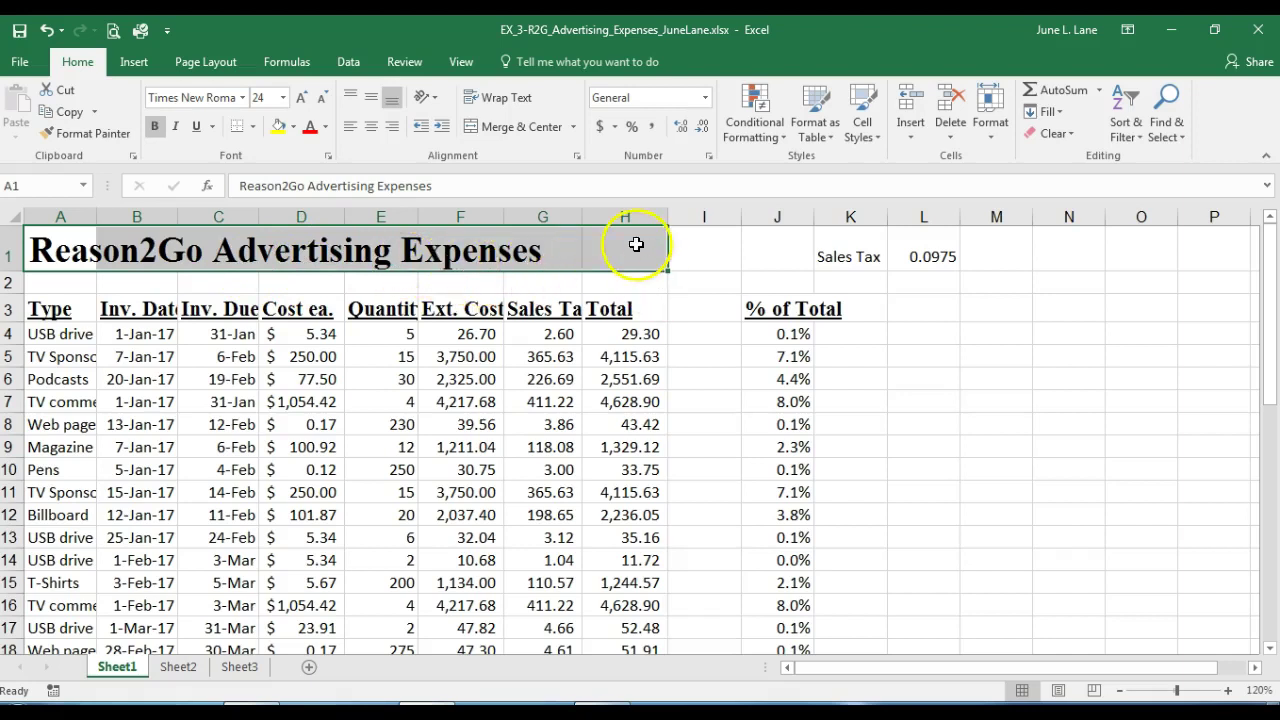
left_click(514, 128)
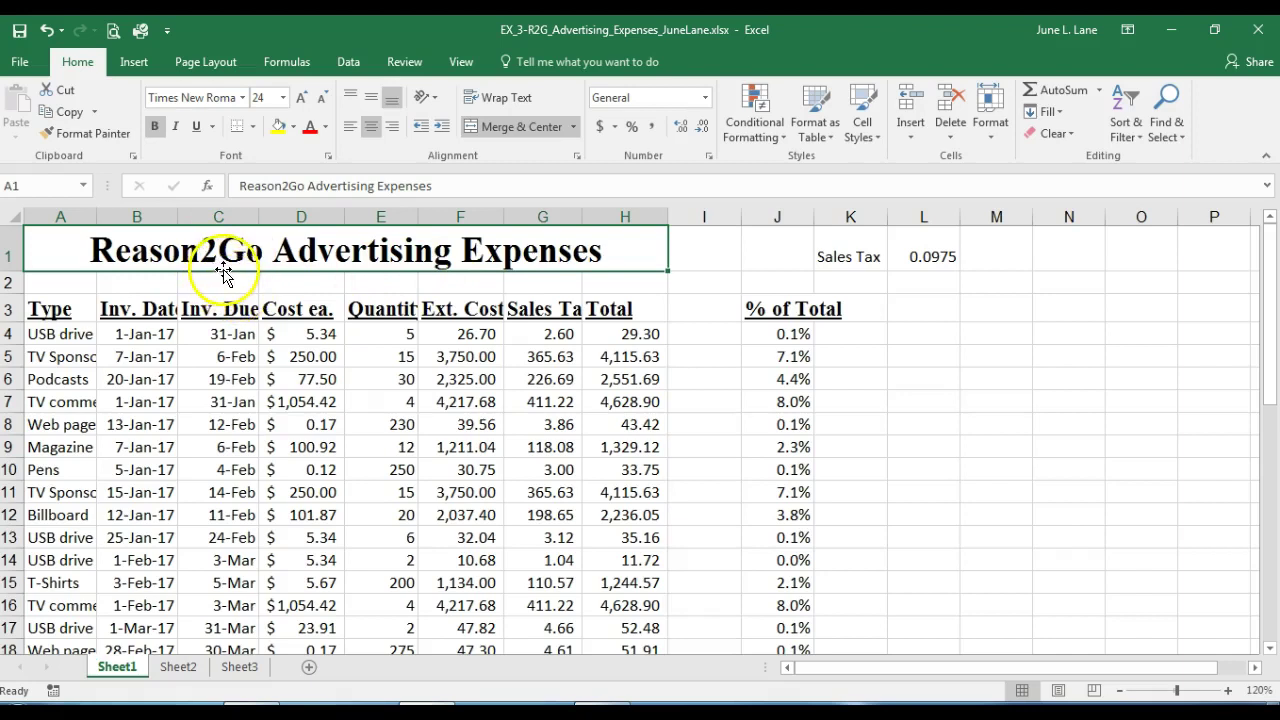
Center the column headings in A3:J3 within their cells
left_click(43, 312)
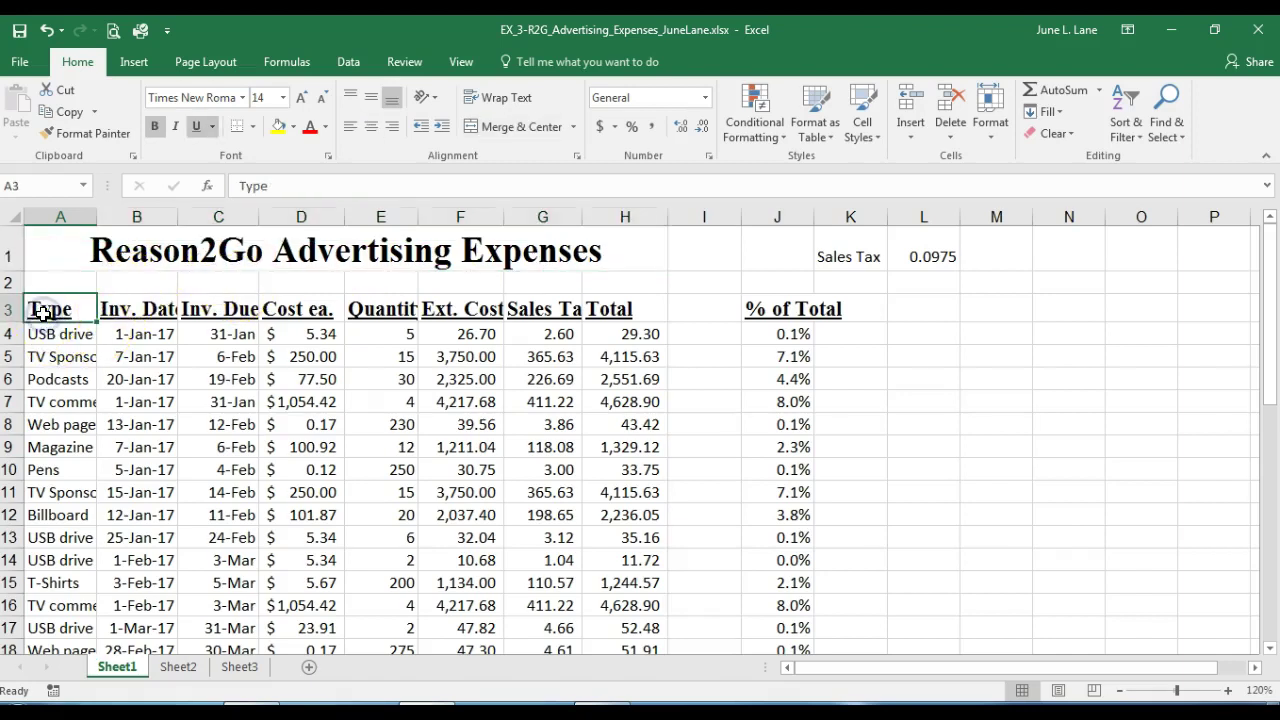
left_click_drag(43, 312, 768, 311)
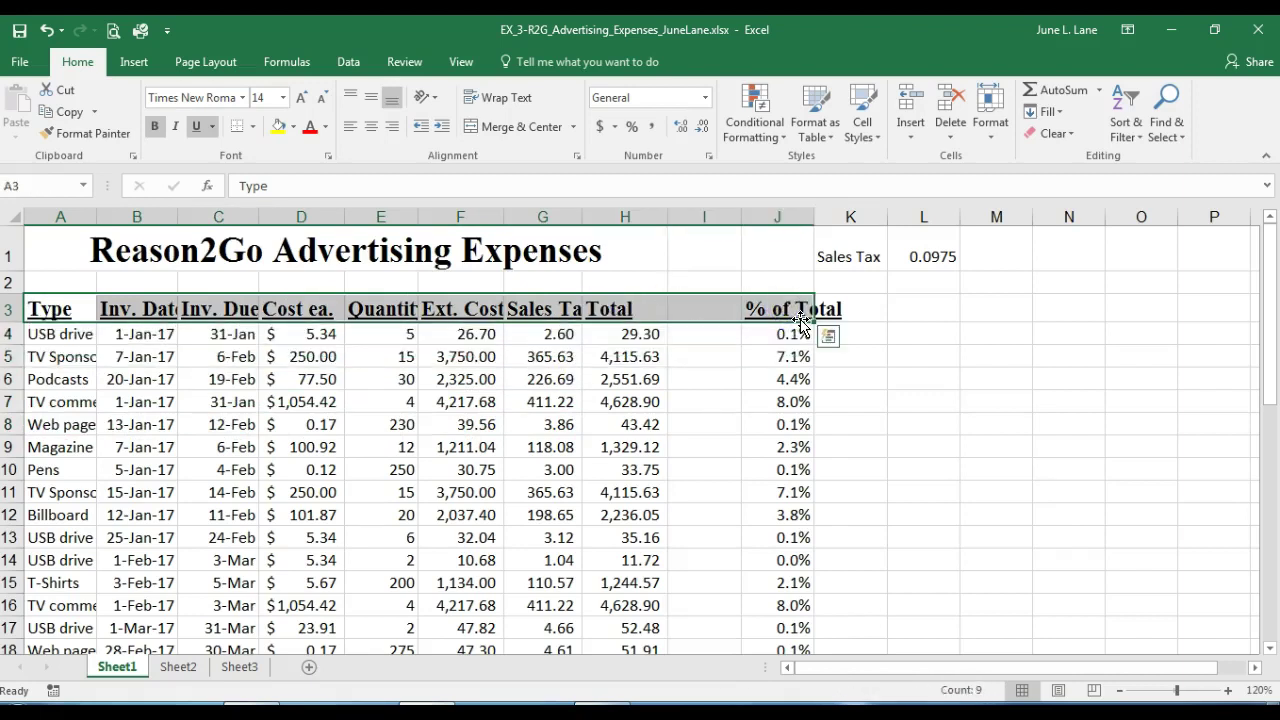
right_click(782, 302)
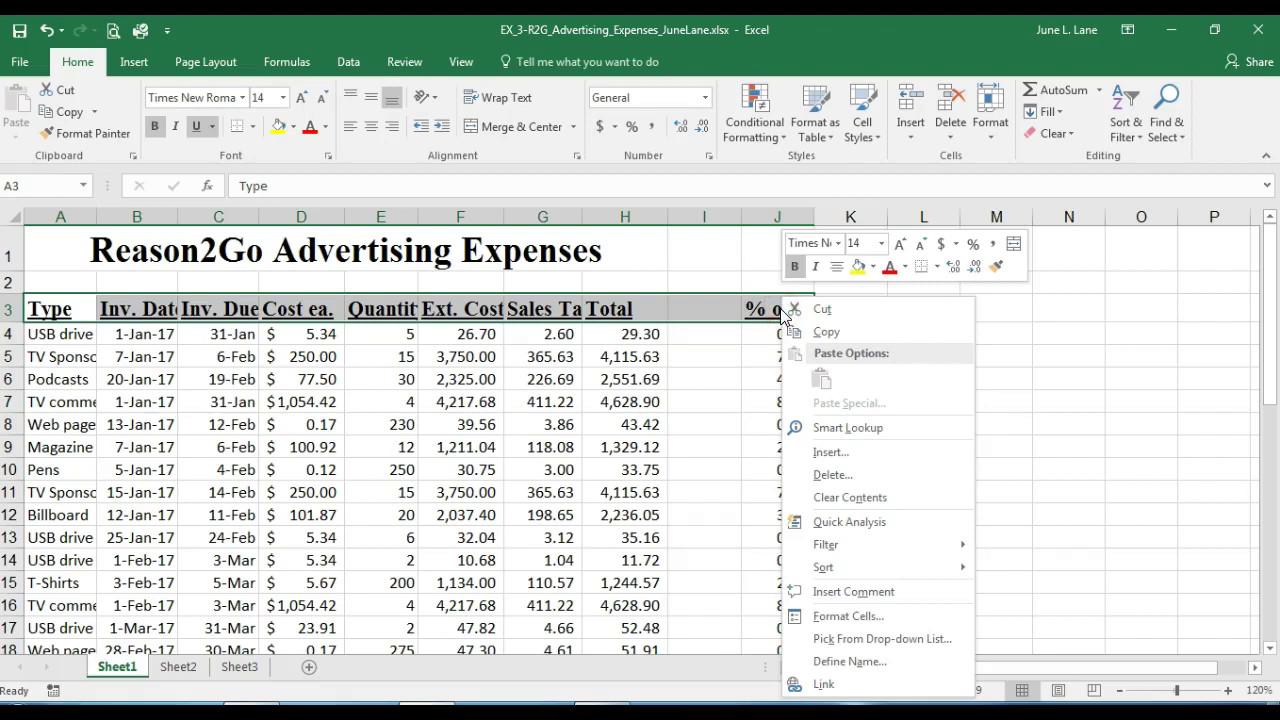
left_click(838, 268)
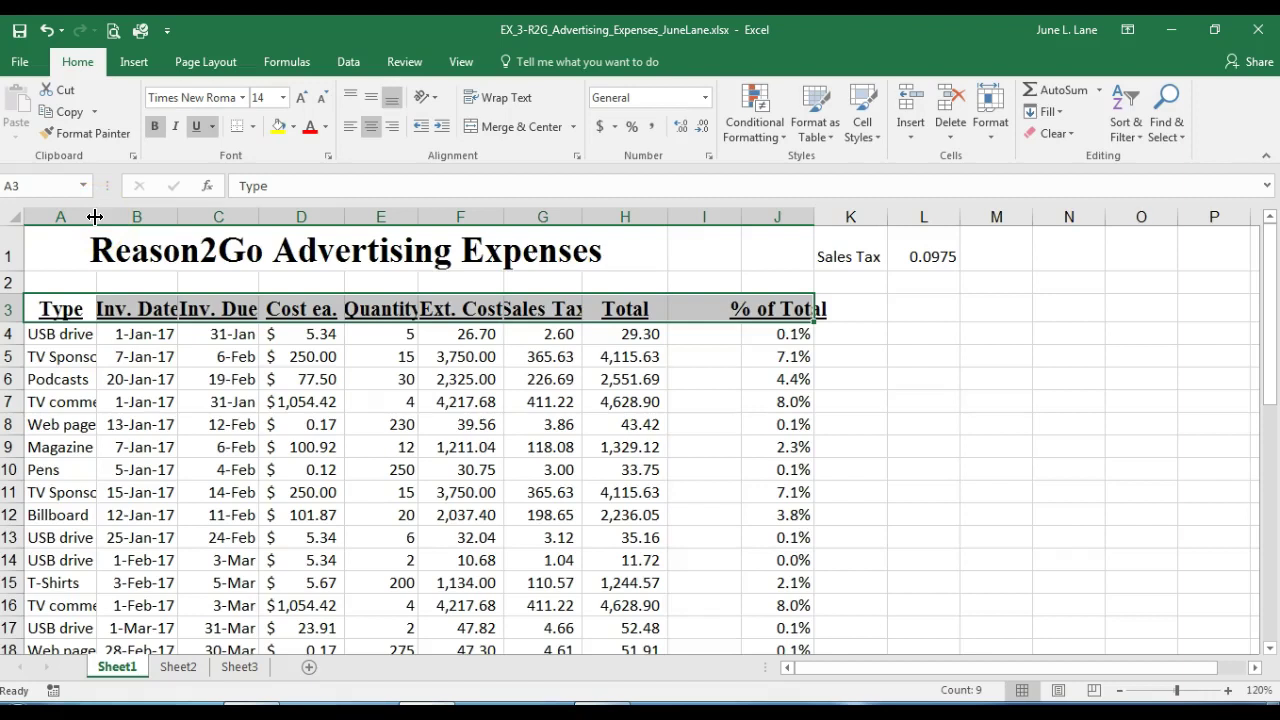
Widen column A enough to show its full entries, and AutoFit columns B, C and J to their contents
left_click_drag(95, 217, 209, 277)
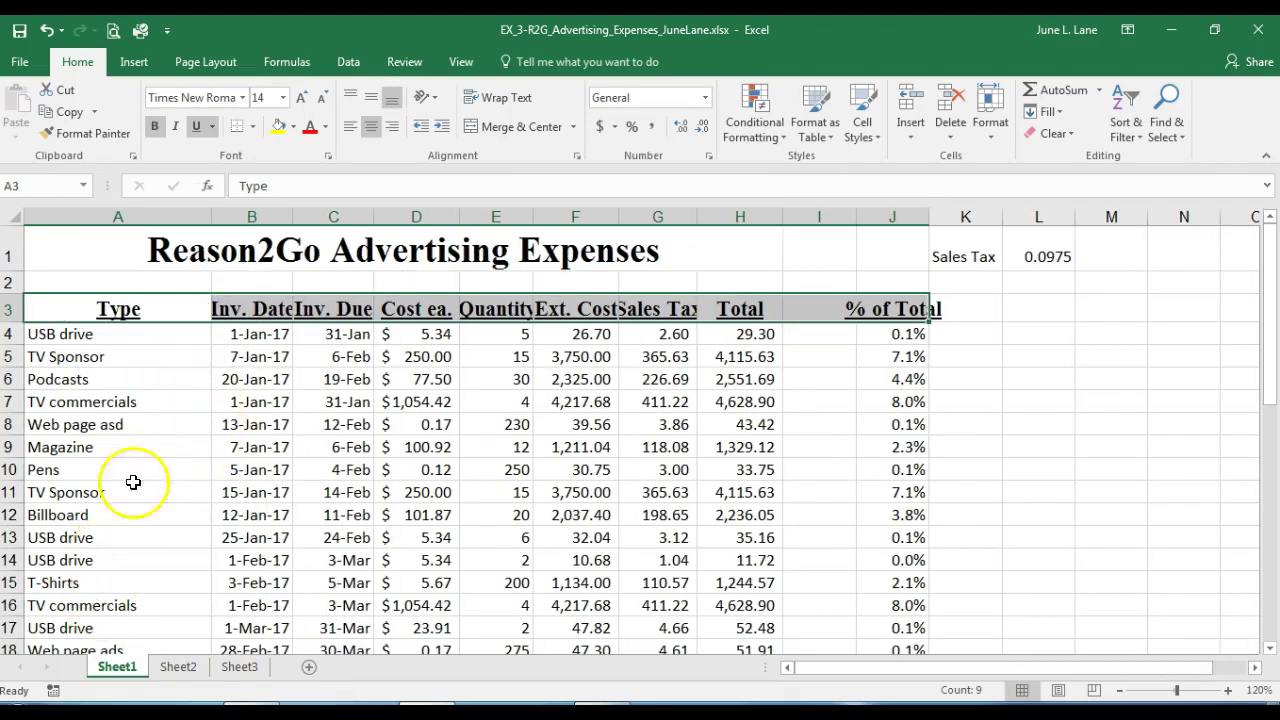
left_click_drag(211, 212, 150, 190)
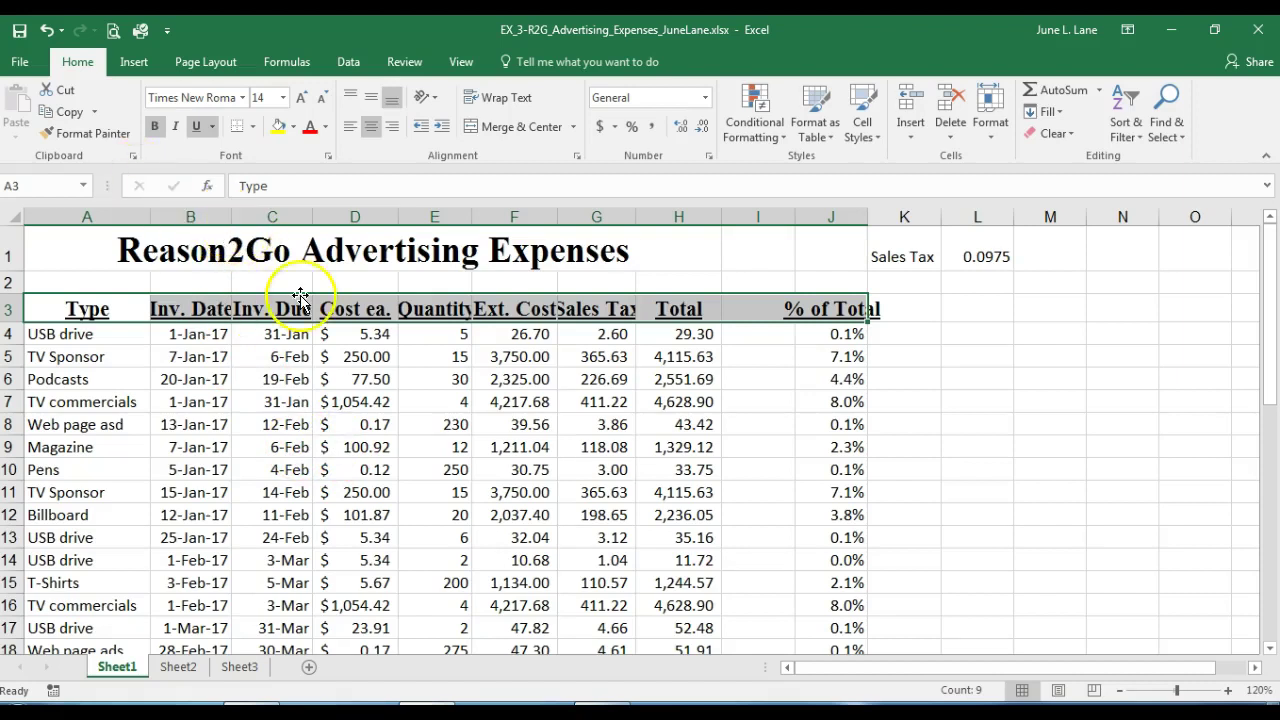
left_click_drag(230, 216, 230, 211)
double_click(230, 211)
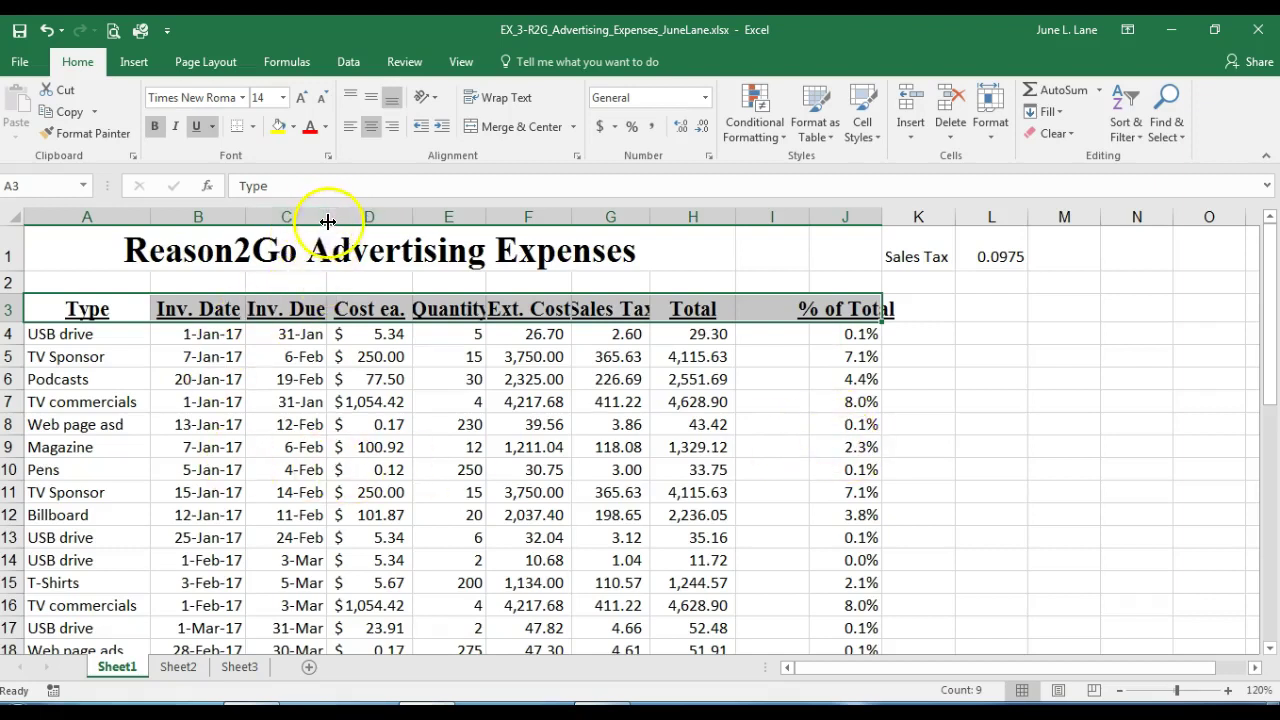
left_click_drag(326, 217, 326, 217)
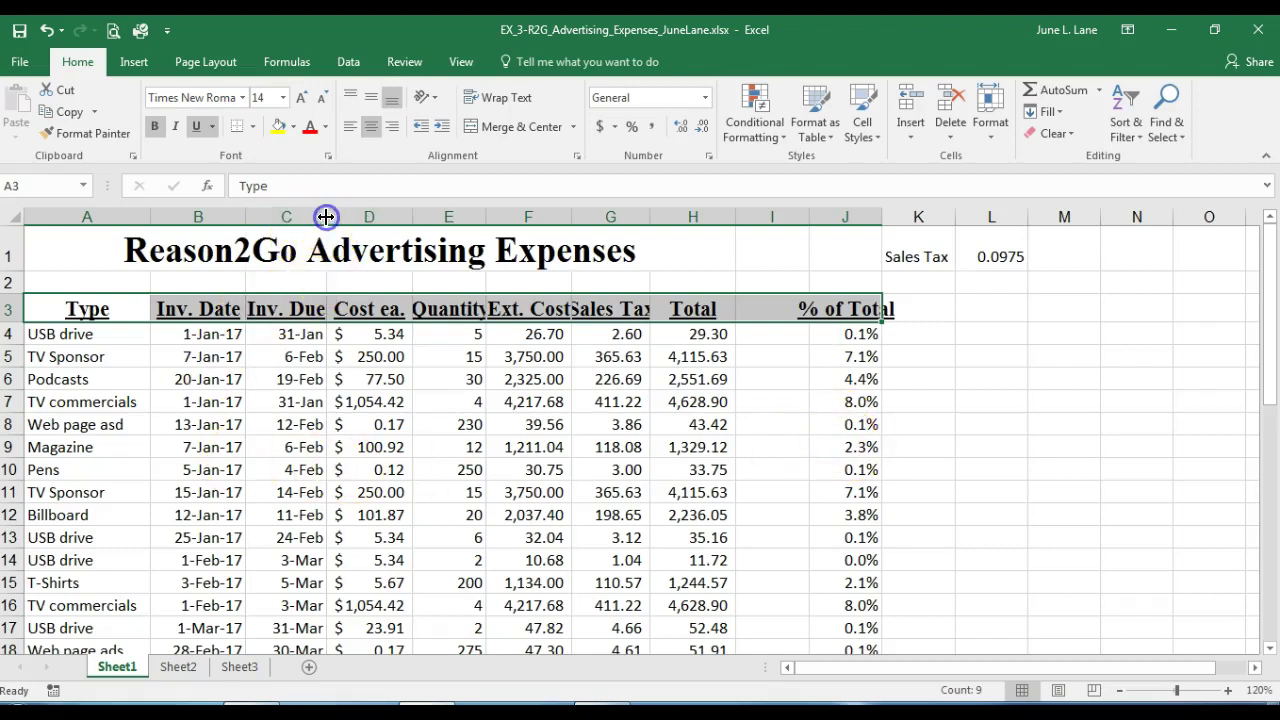
double_click(326, 217)
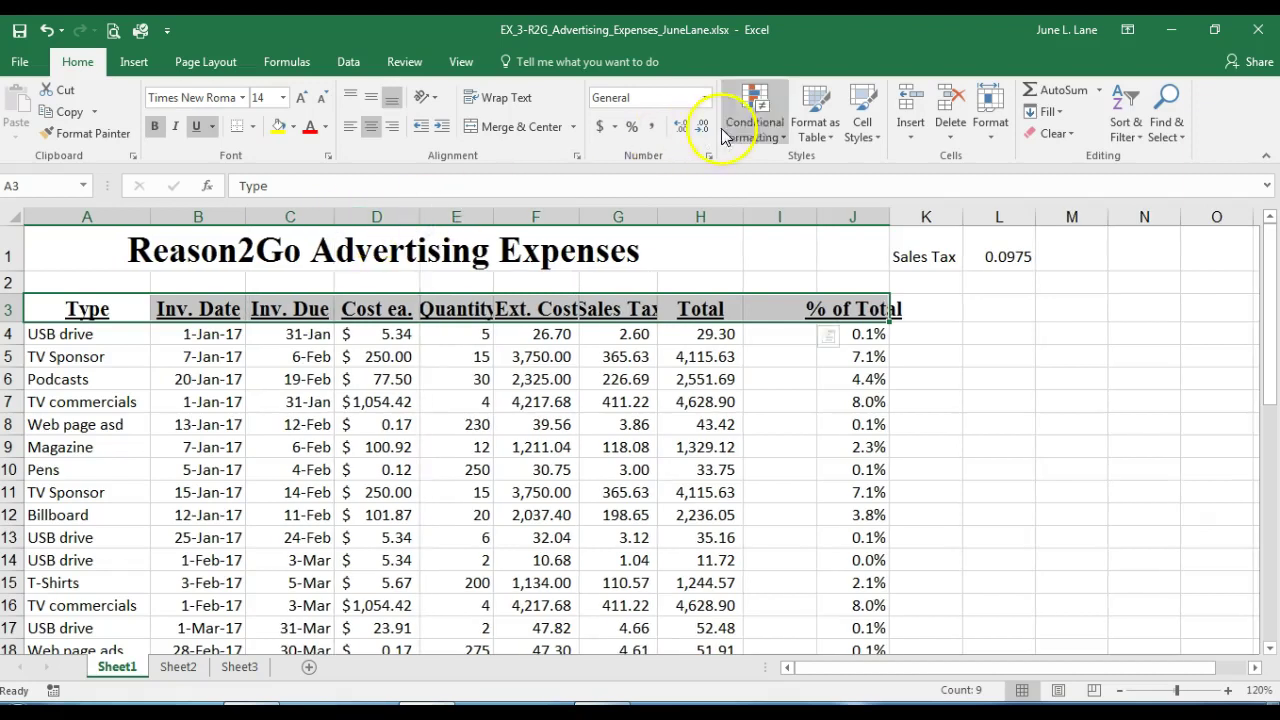
double_click(890, 217)
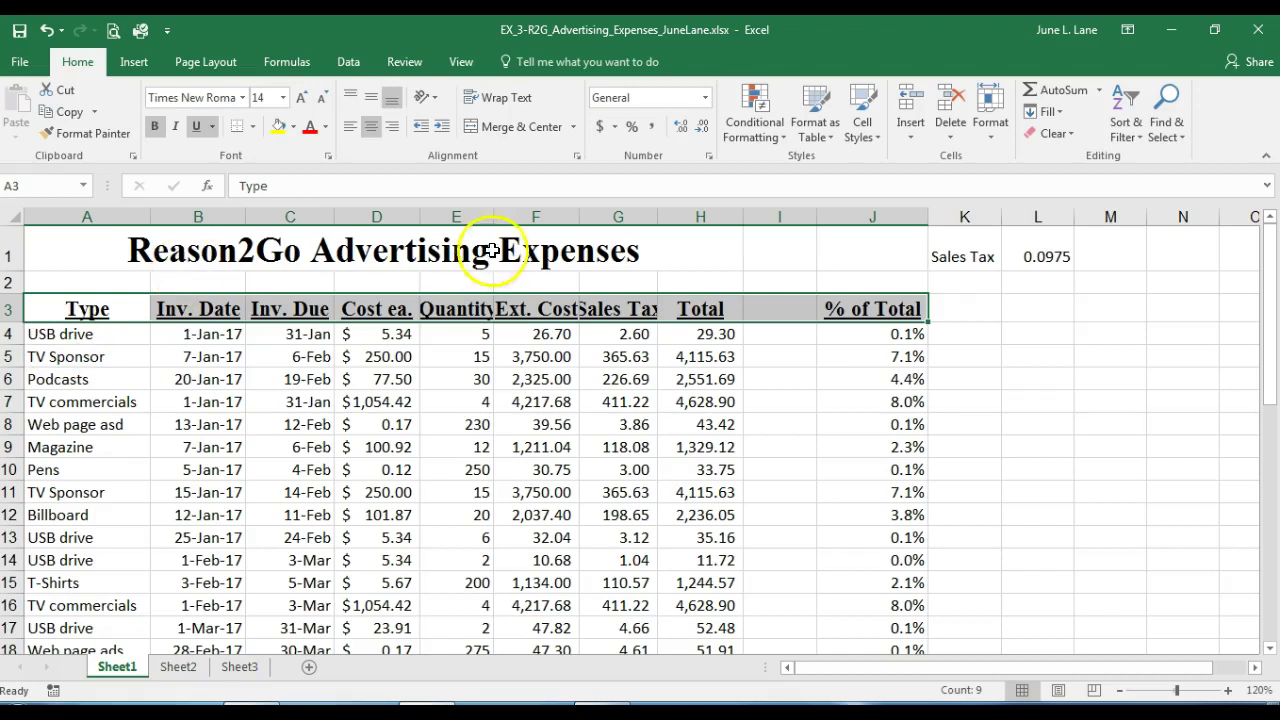
Set the width of columns E through H to 11
left_click_drag(445, 306, 672, 311)
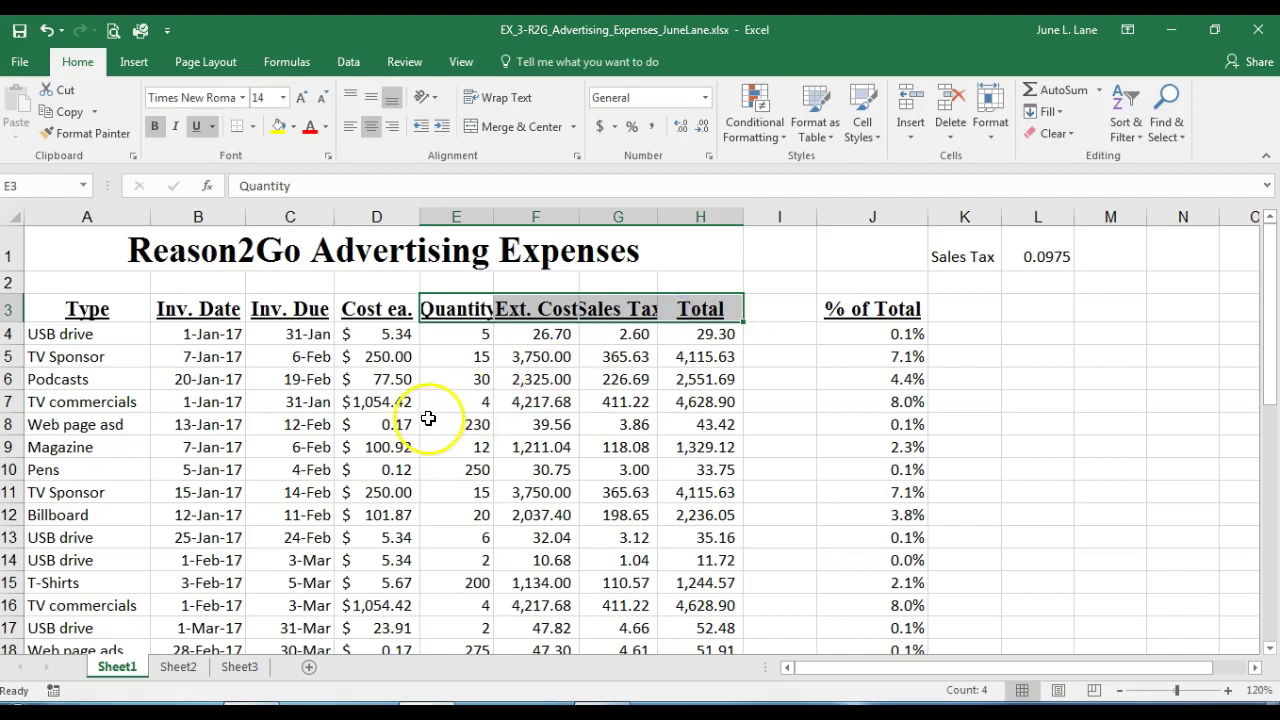
left_click(462, 358)
left_click_drag(459, 364, 688, 368)
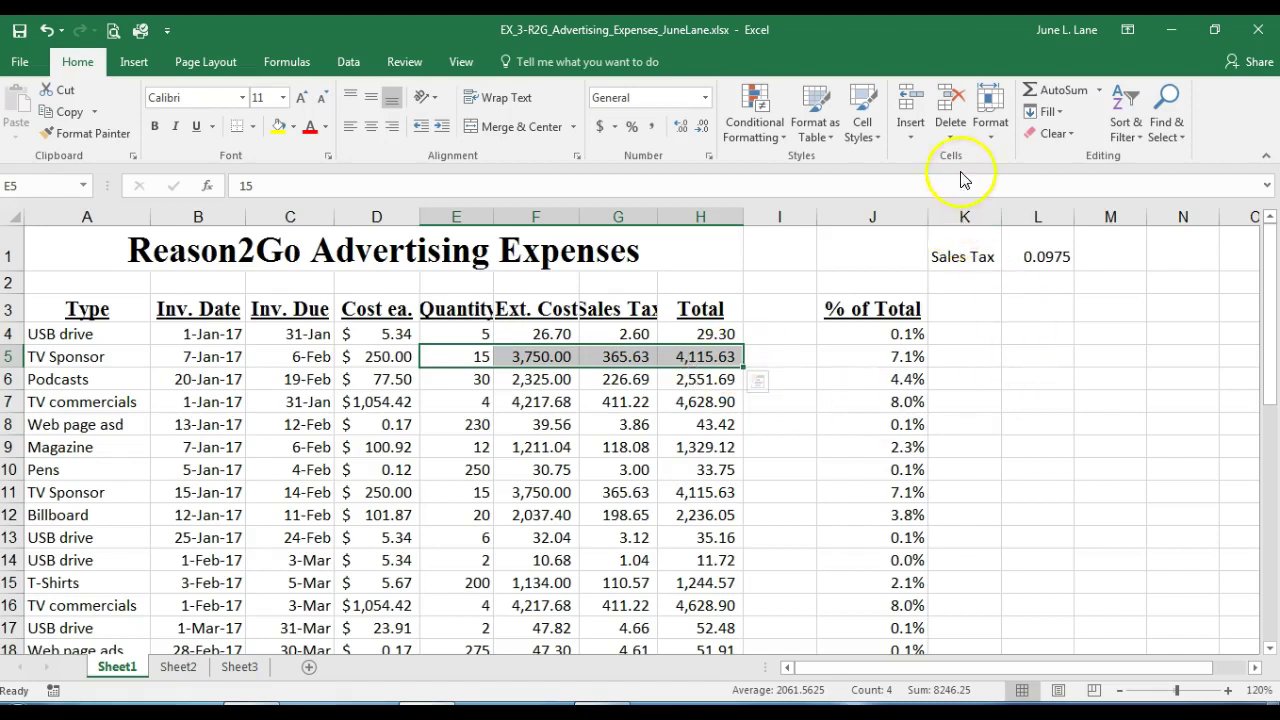
left_click(989, 130)
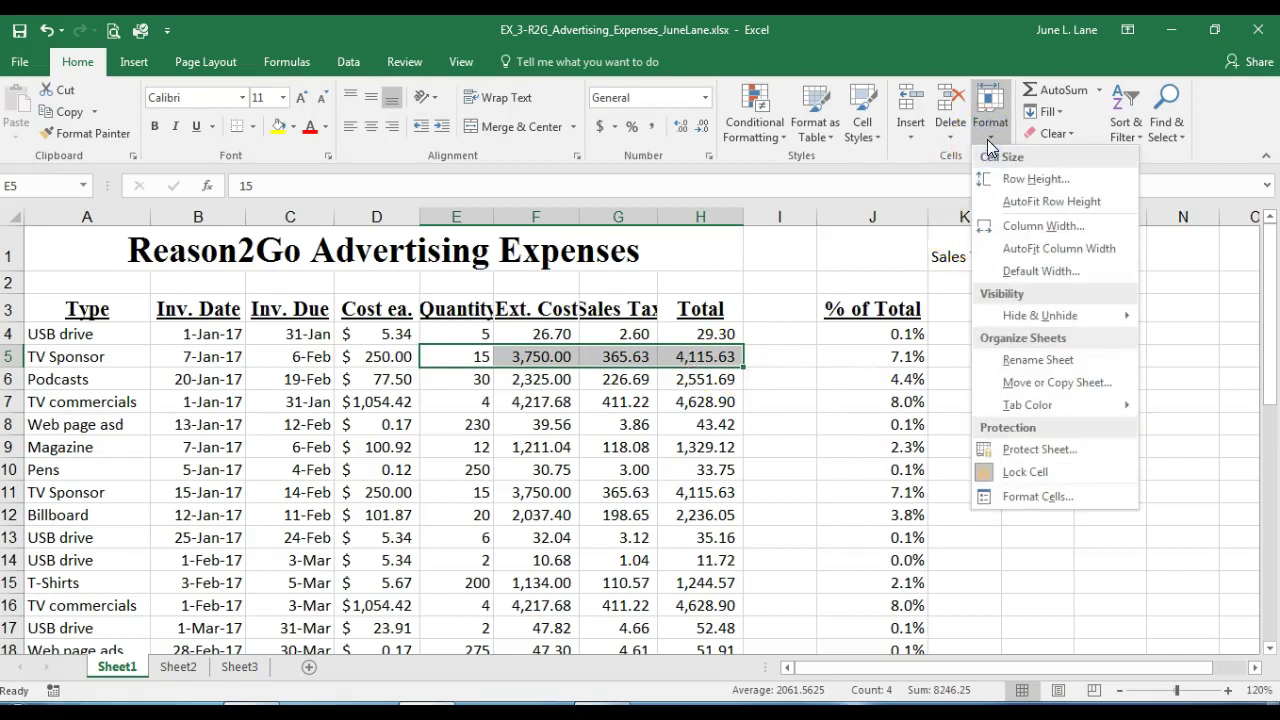
left_click(1059, 228)
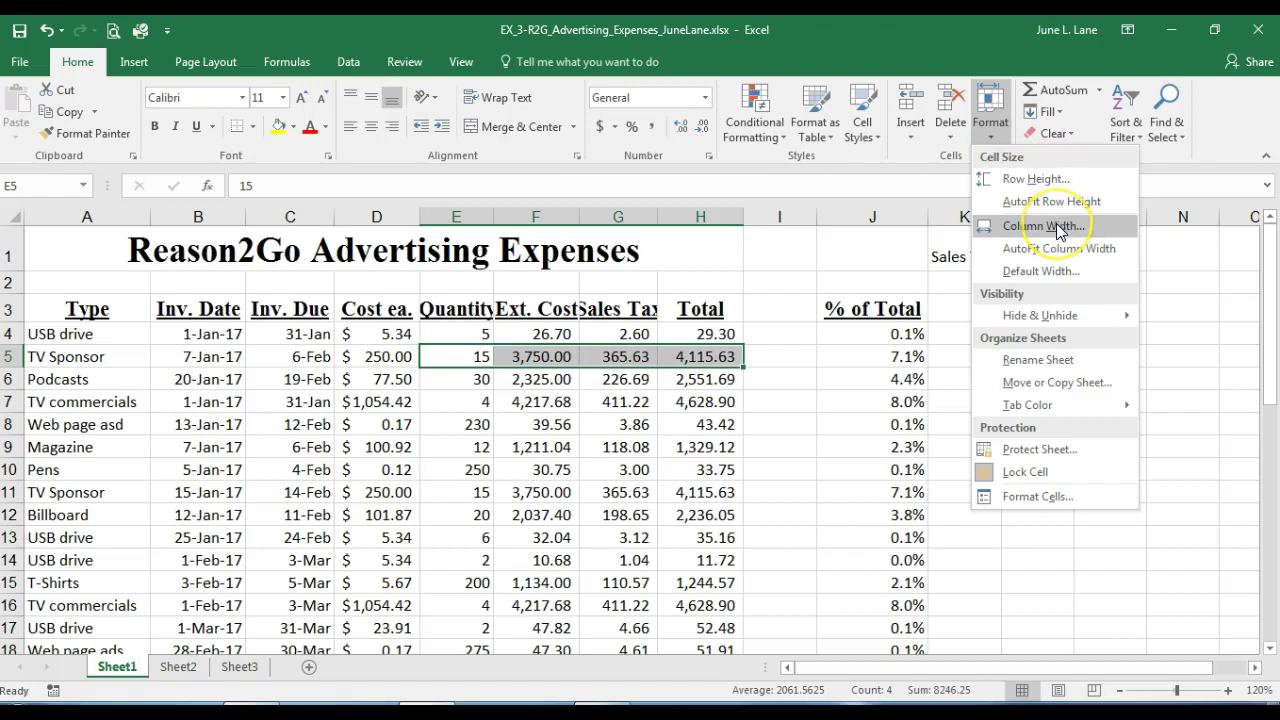
left_click(1059, 228)
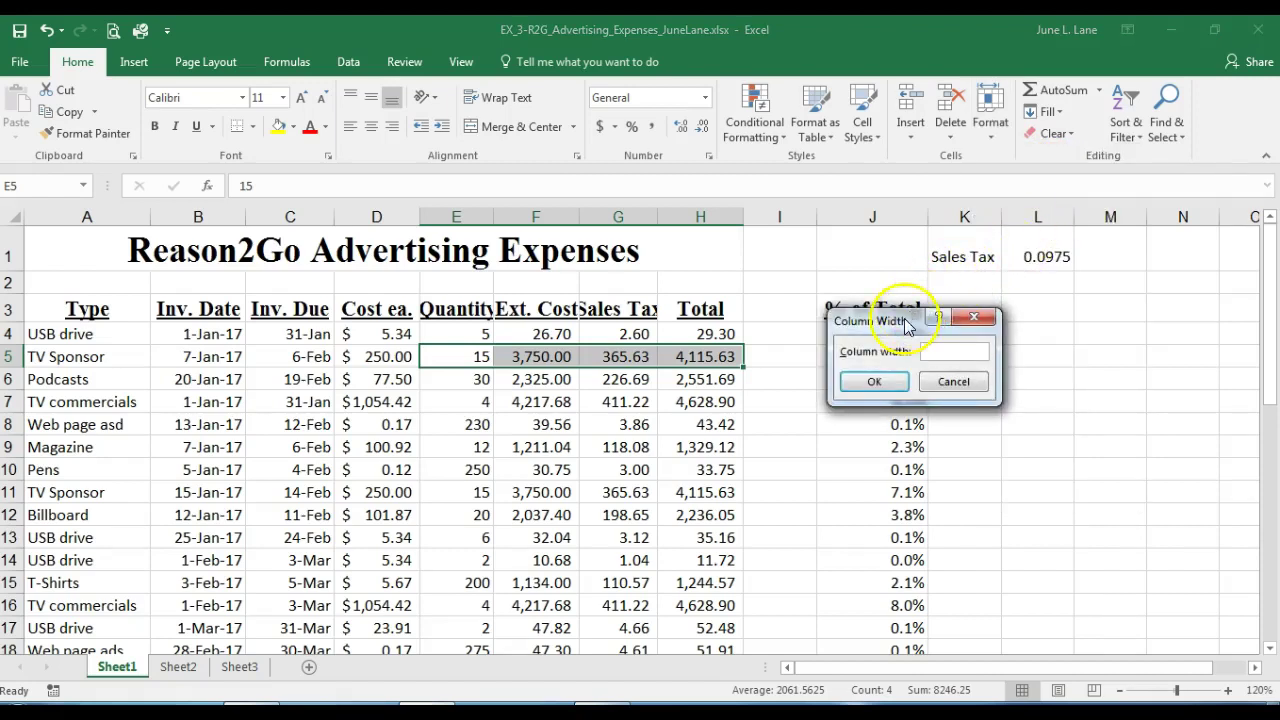
left_click_drag(906, 322, 934, 314)
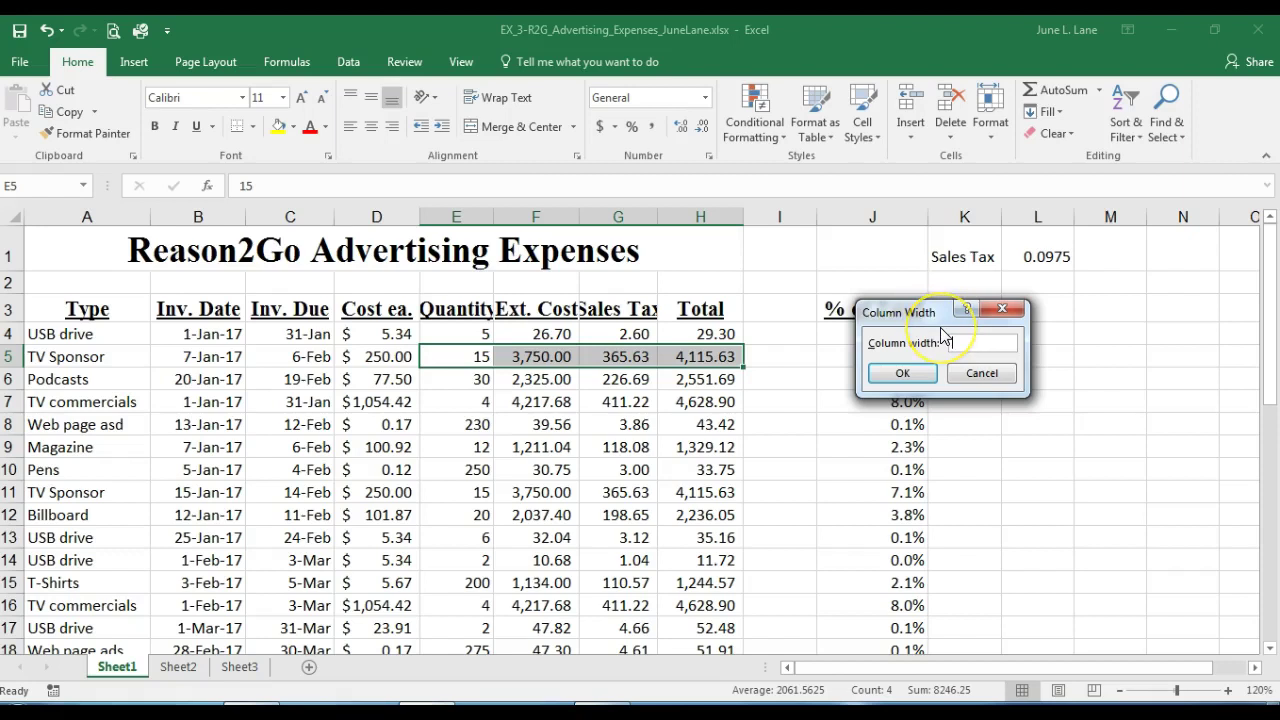
type("11")
left_click(916, 378)
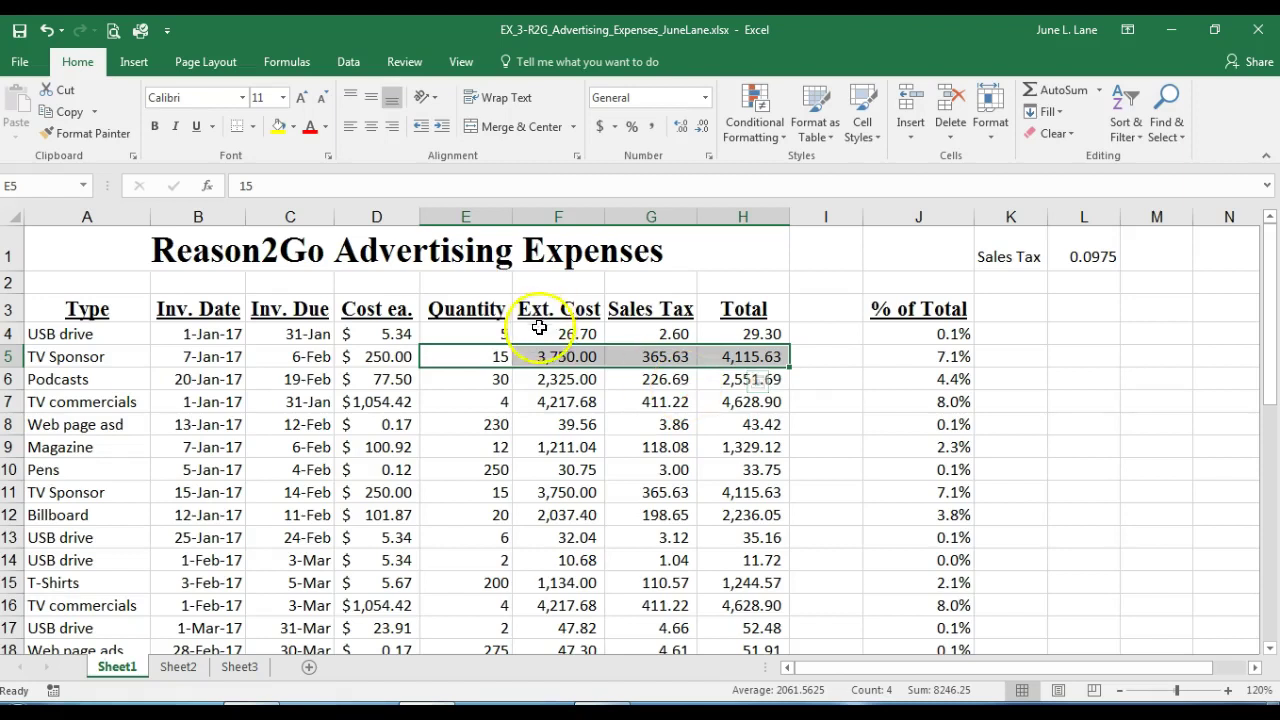
Insert an entire blank row at row 32, between the last Billboard entry and the totals
left_click(10, 60)
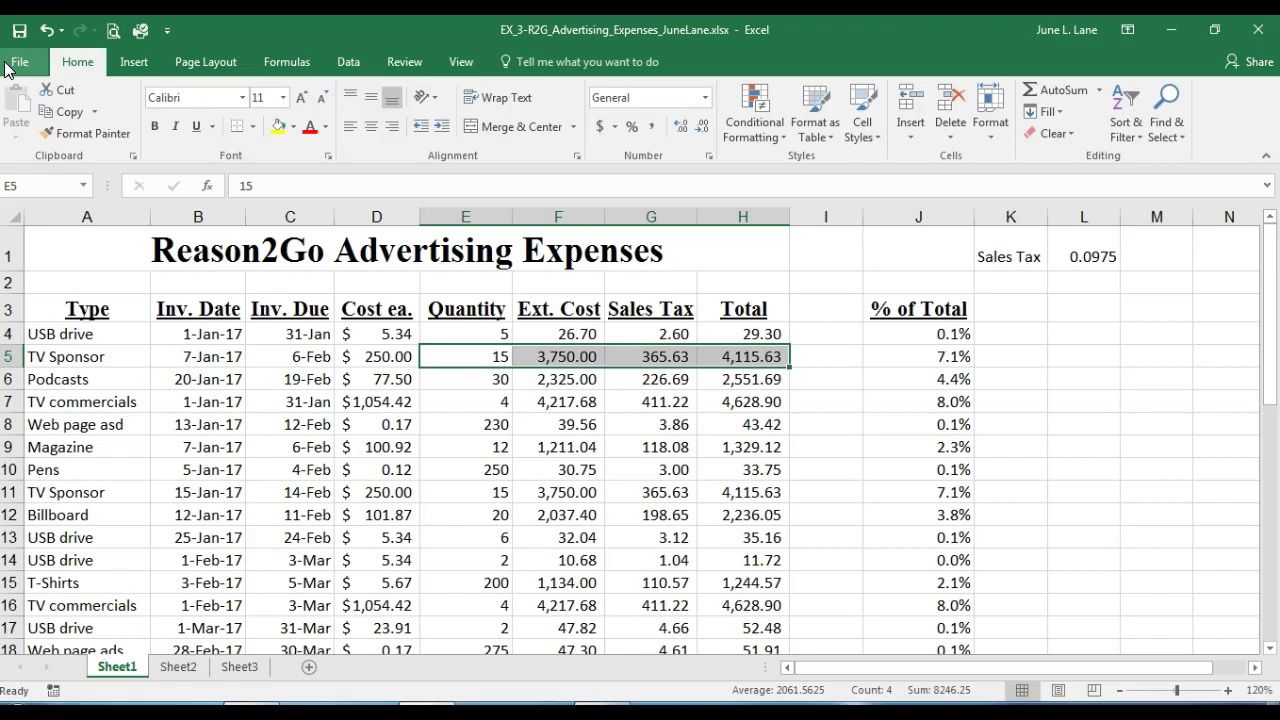
left_click(50, 130)
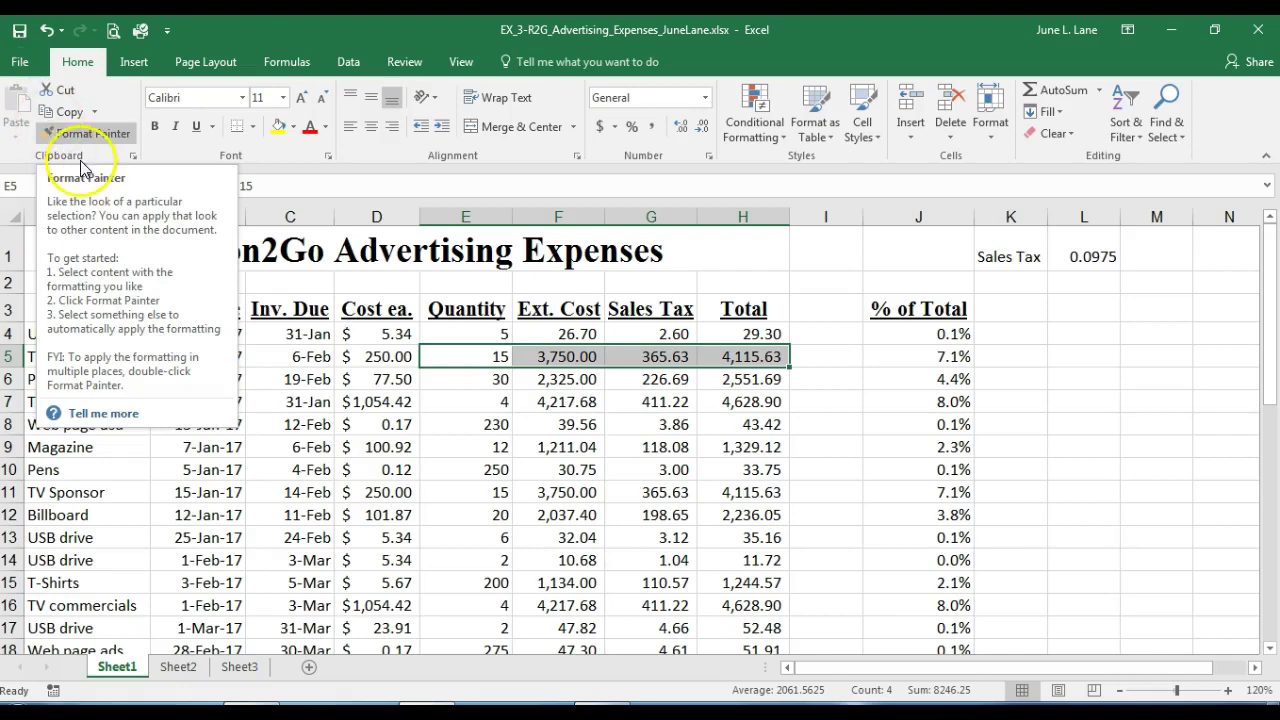
scroll(75, 395, "down", 2)
scroll(82, 400, "down", 6)
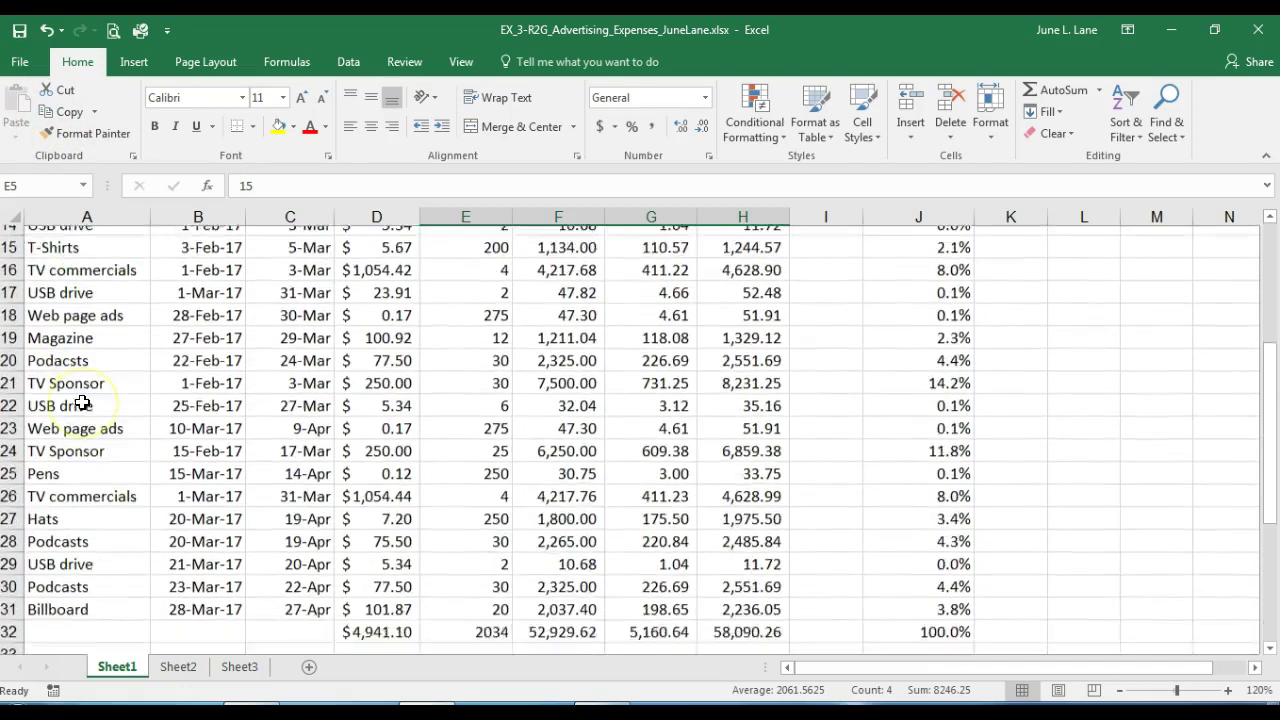
left_click(69, 392)
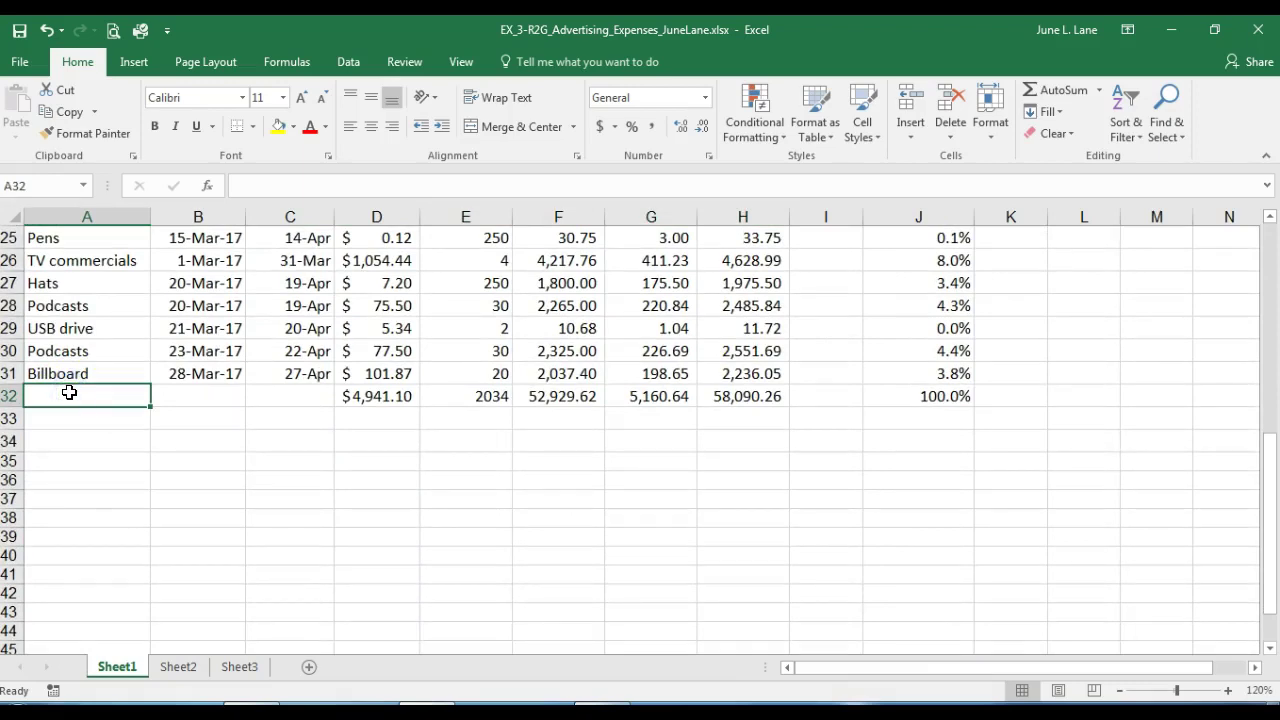
right_click(69, 392)
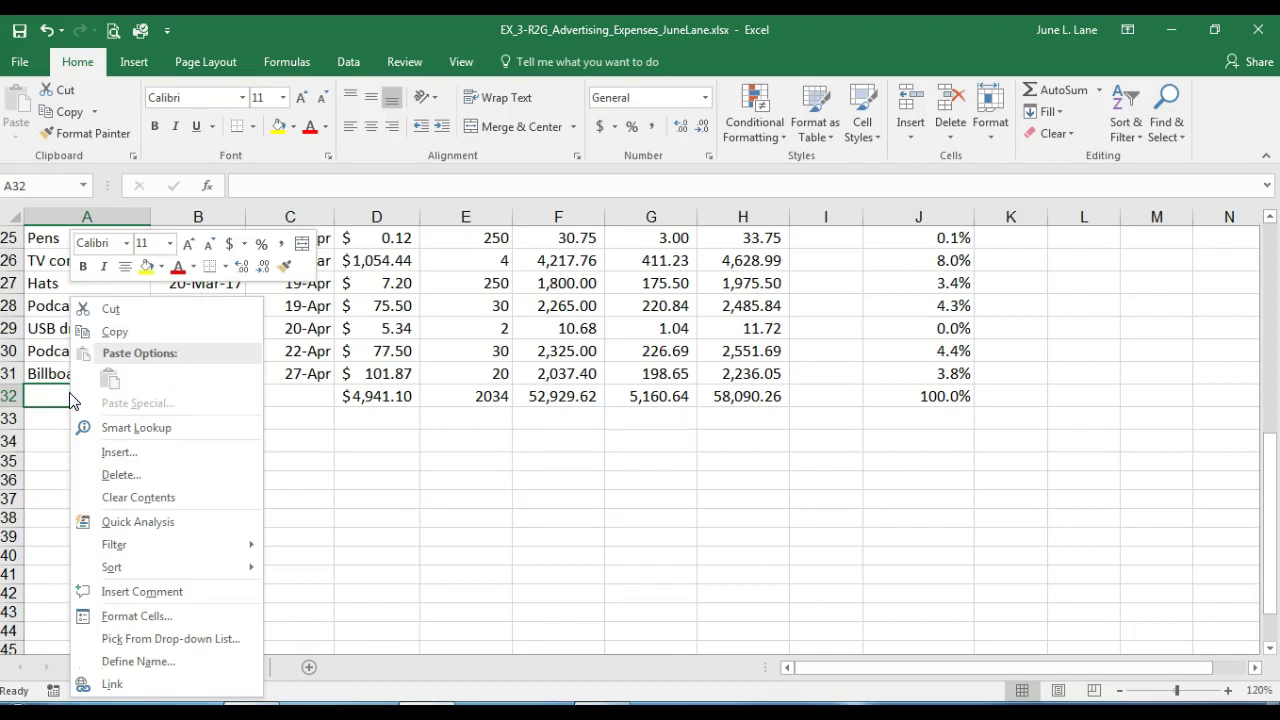
left_click(119, 452)
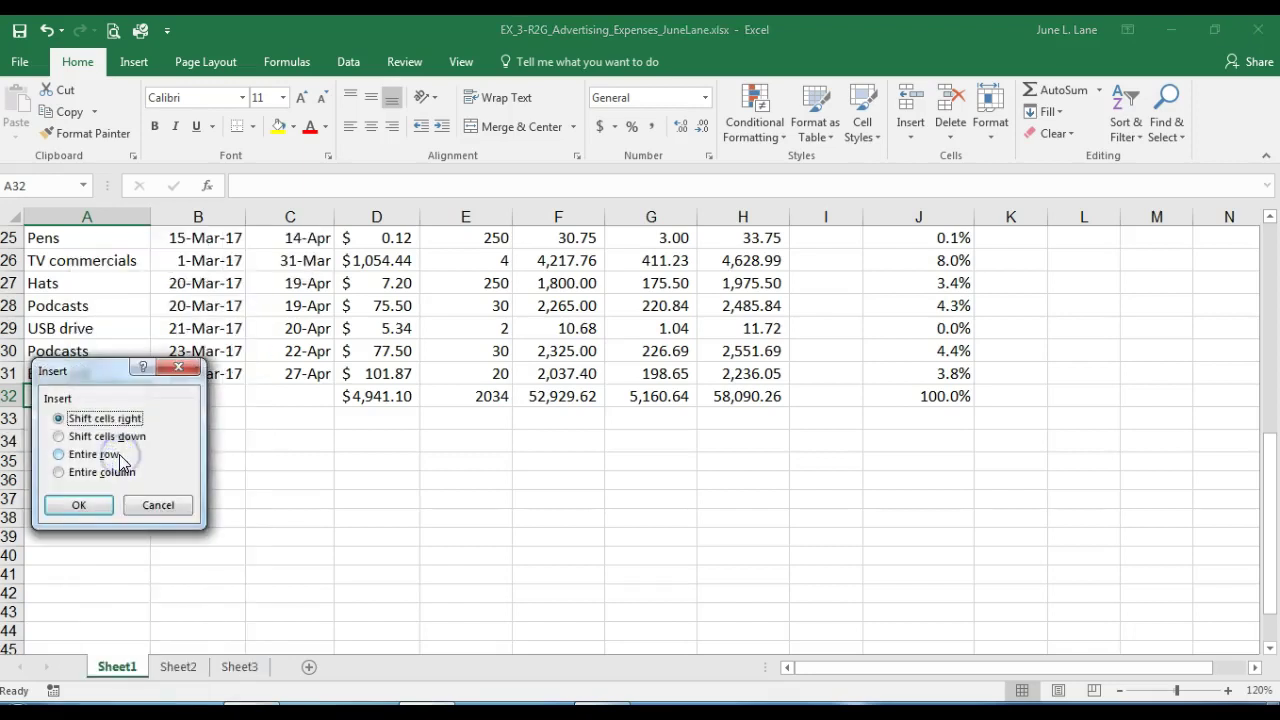
left_click_drag(86, 371, 533, 297)
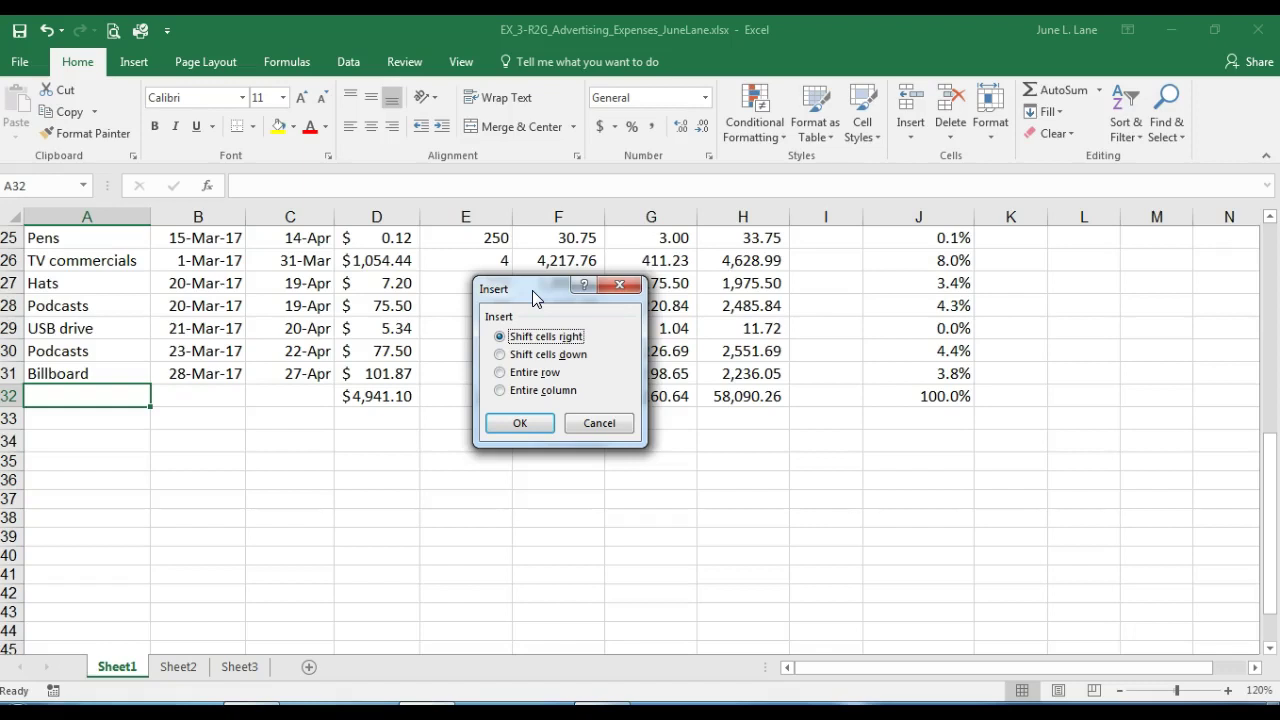
left_click(498, 378)
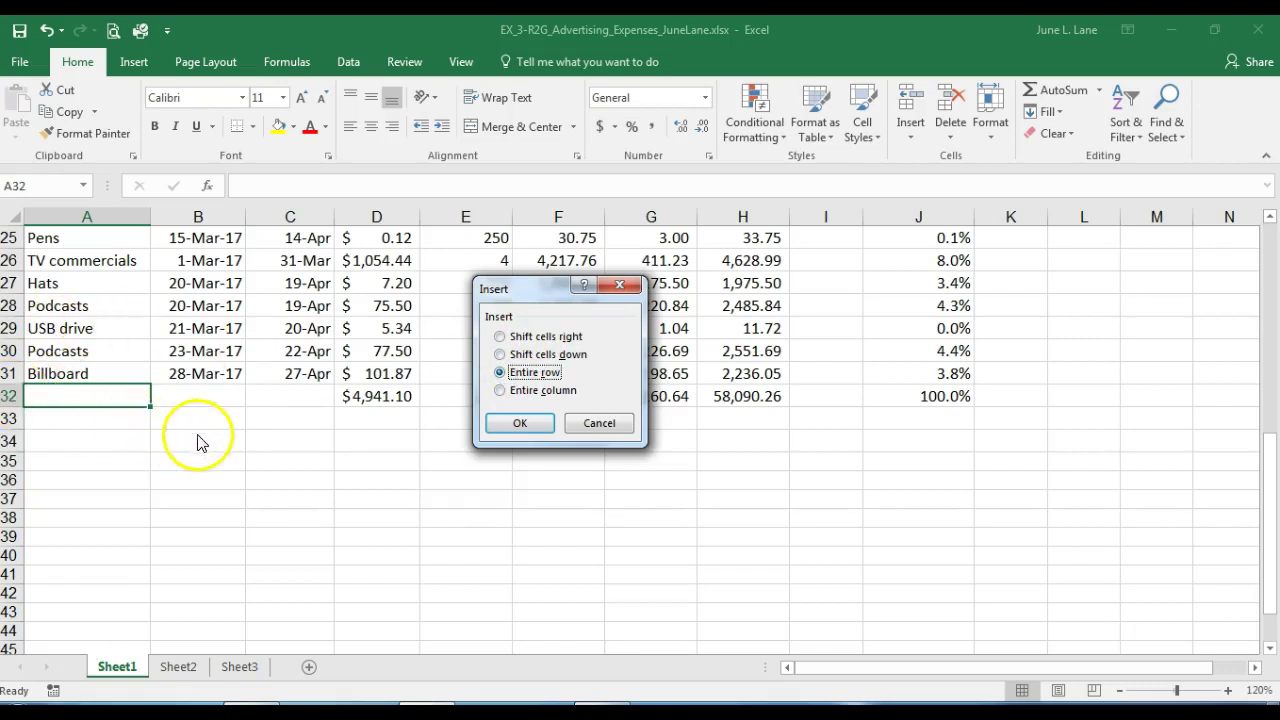
left_click(516, 425)
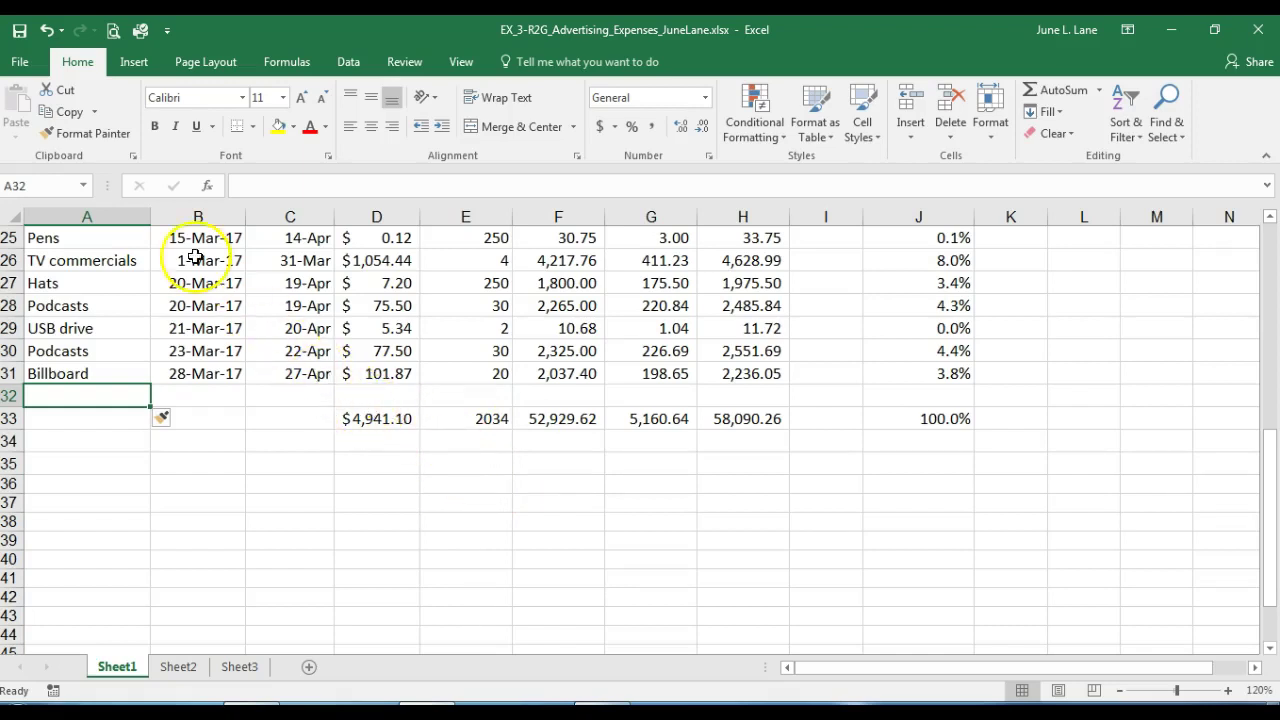
Delete the entire Hats row, row 27
left_click(14, 283)
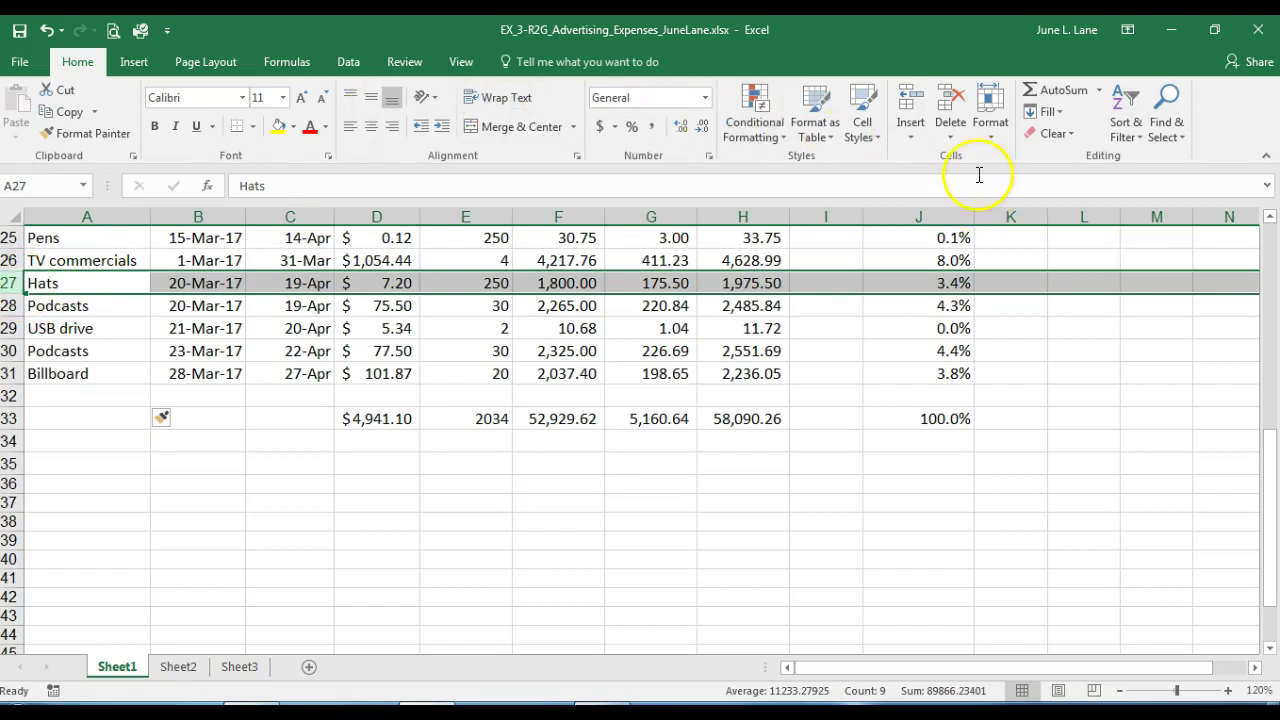
left_click(949, 111)
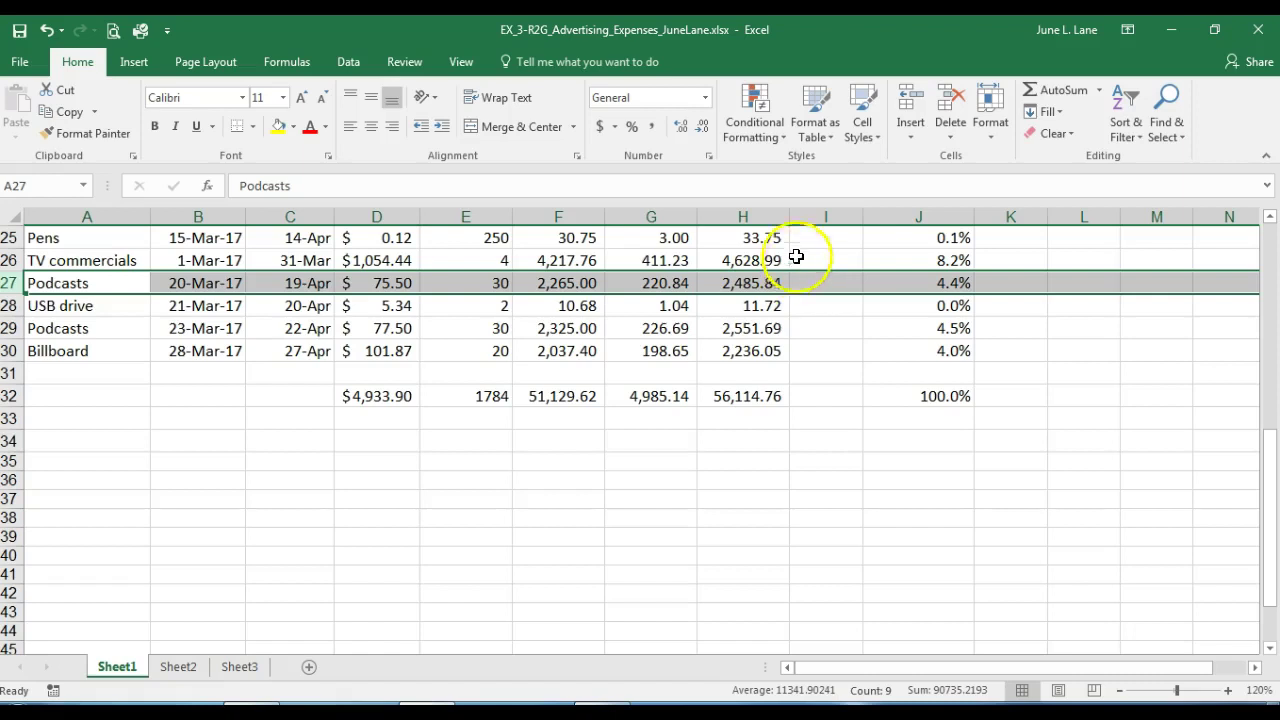
AutoFit columns F and H to their contents and save the workbook
scroll(602, 227, "up", 7)
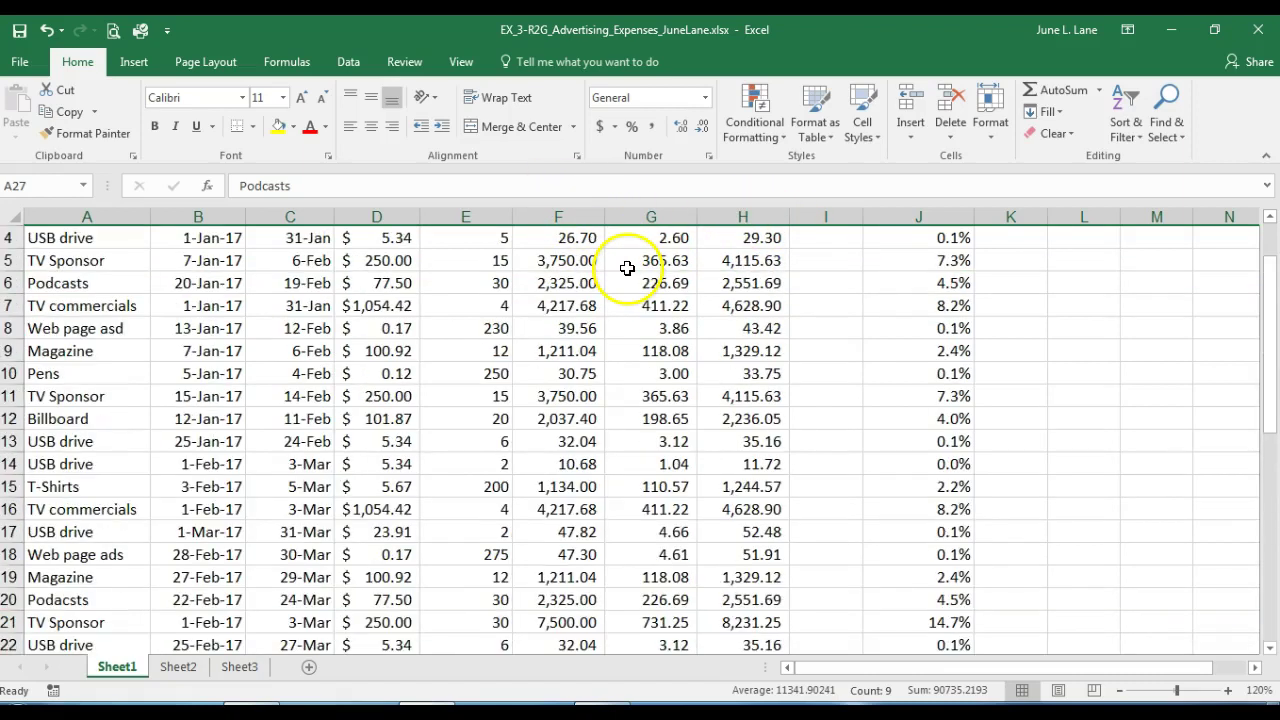
double_click(604, 209)
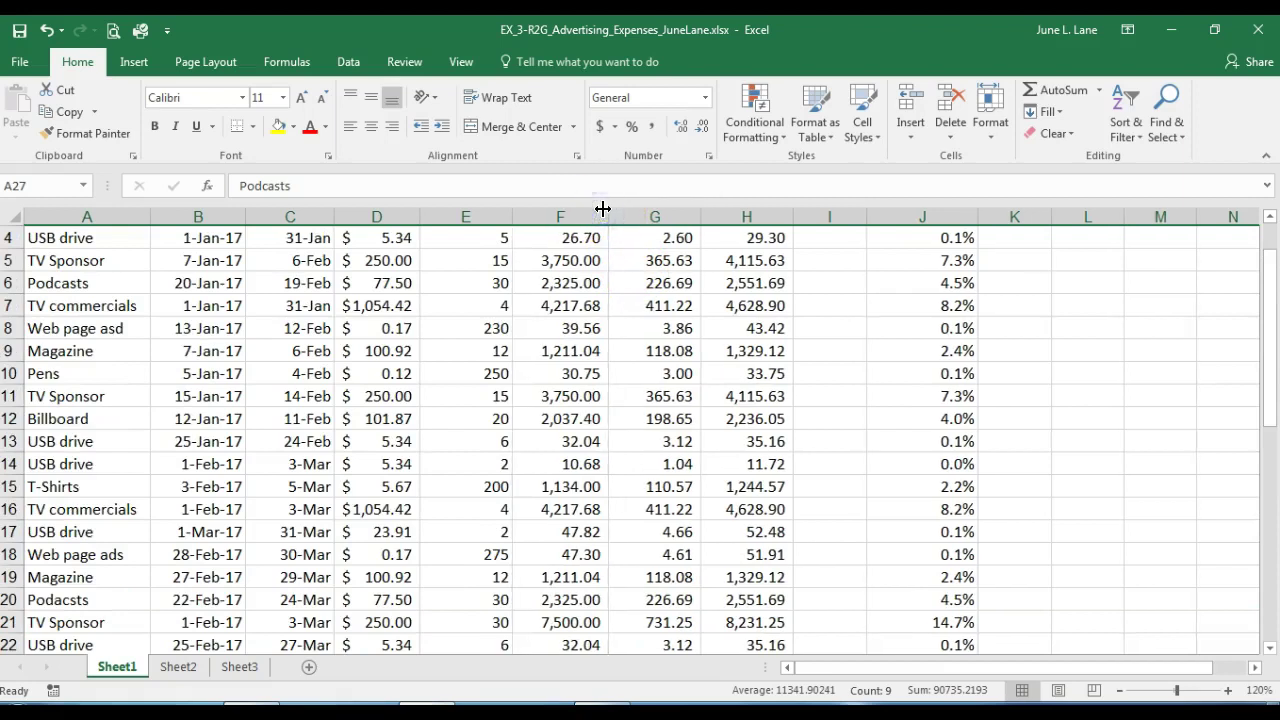
scroll(690, 262, "up", 1)
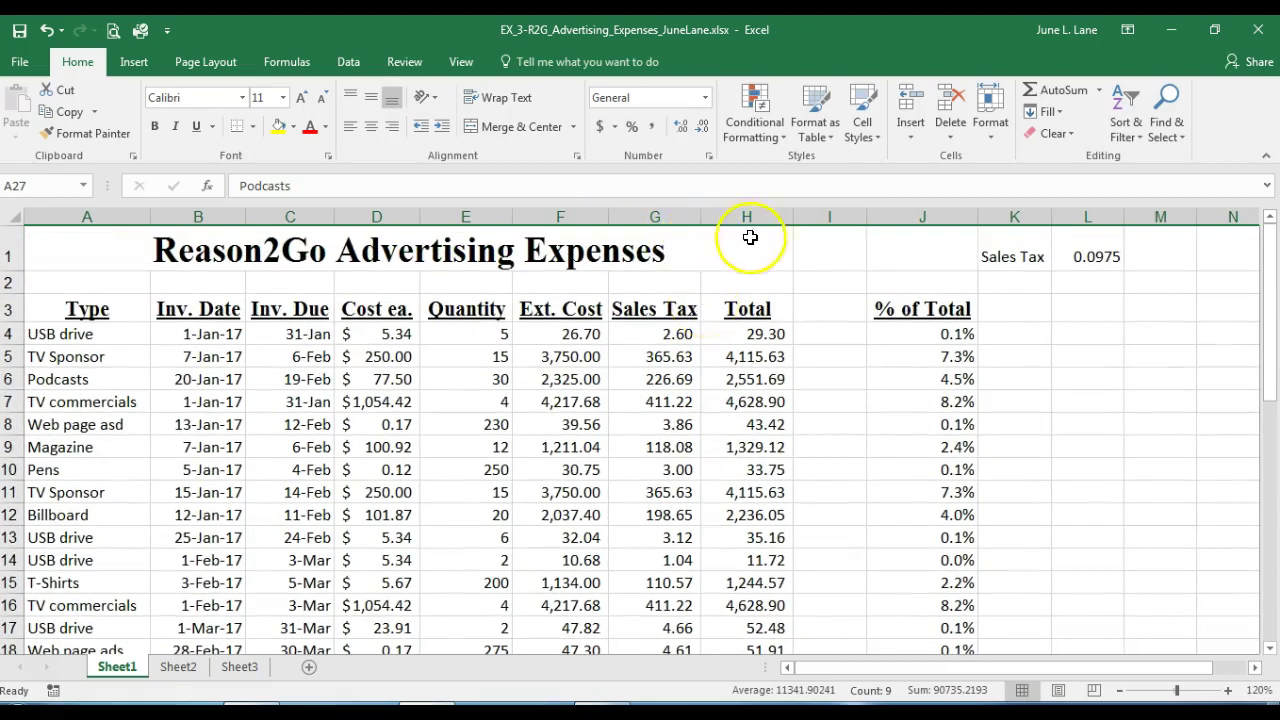
double_click(794, 212)
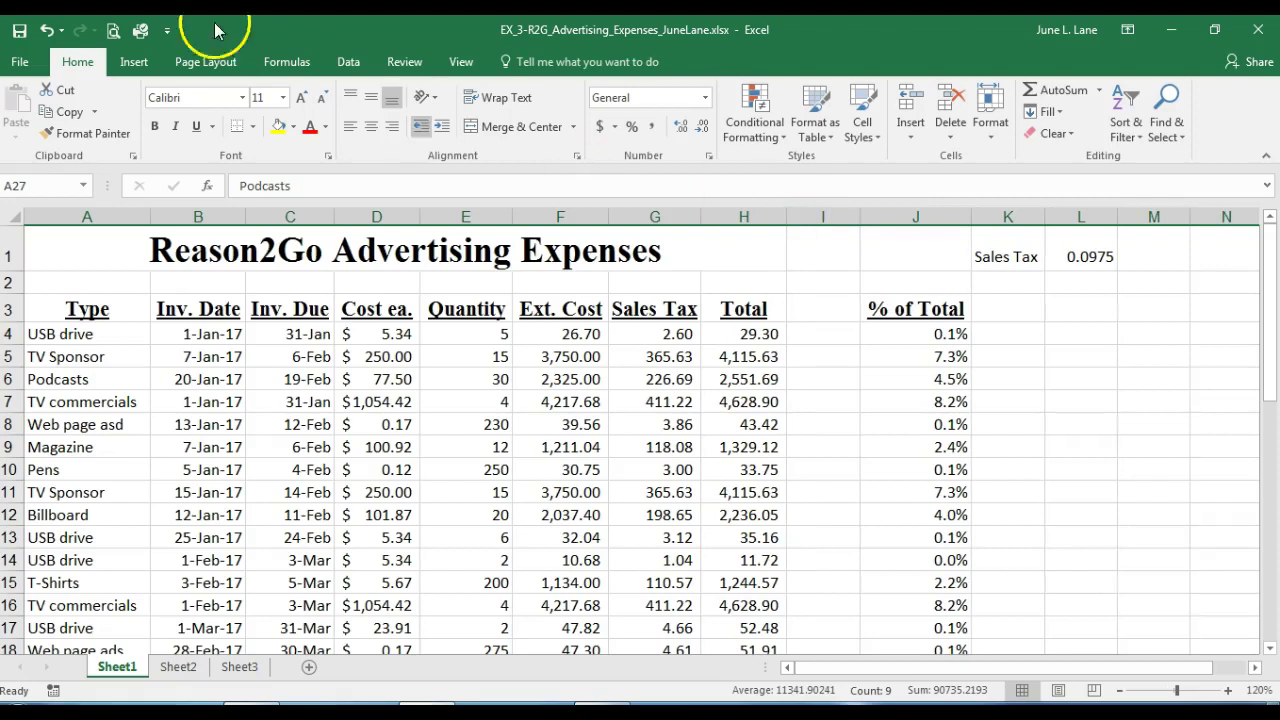
left_click(20, 31)
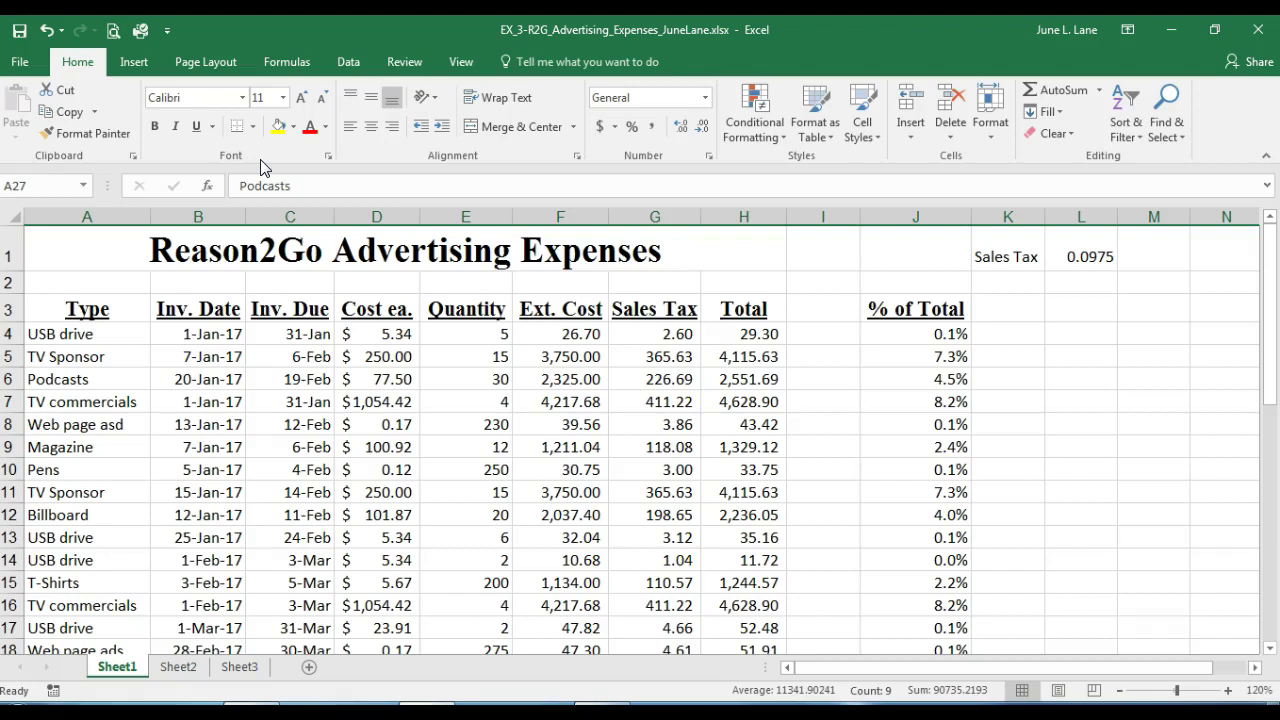
right_click(244, 332)
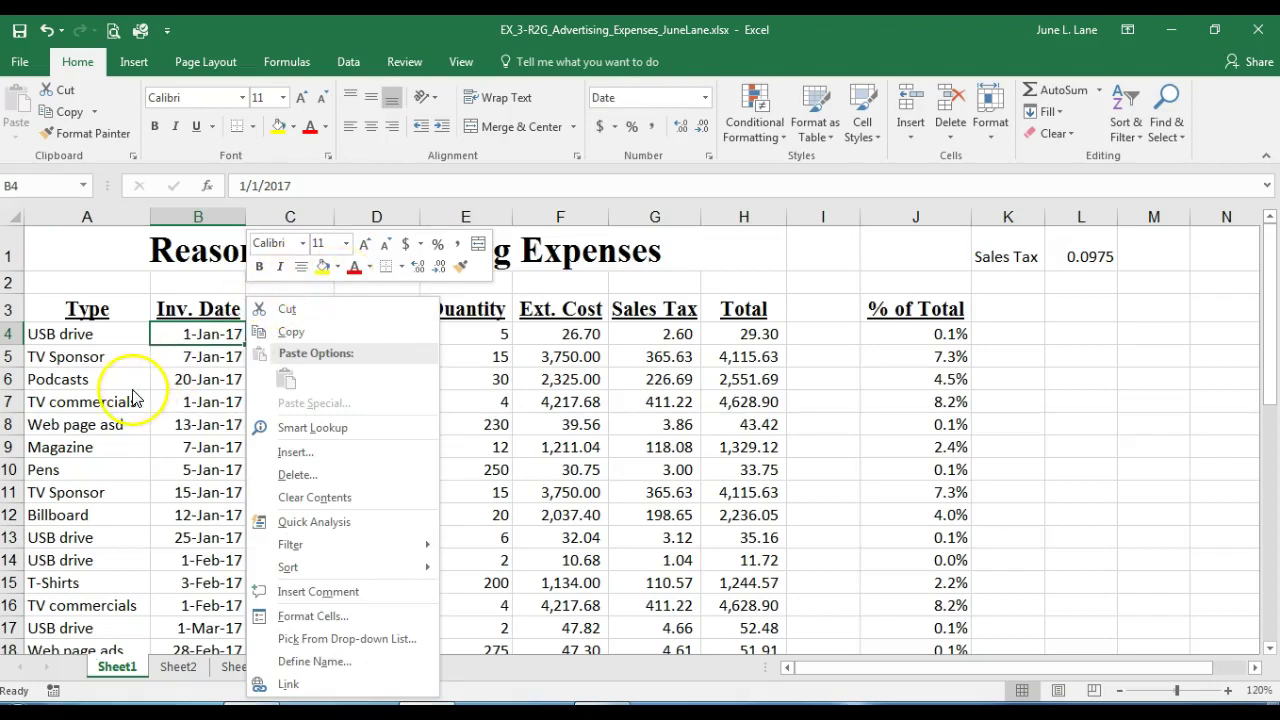
left_click(99, 260)
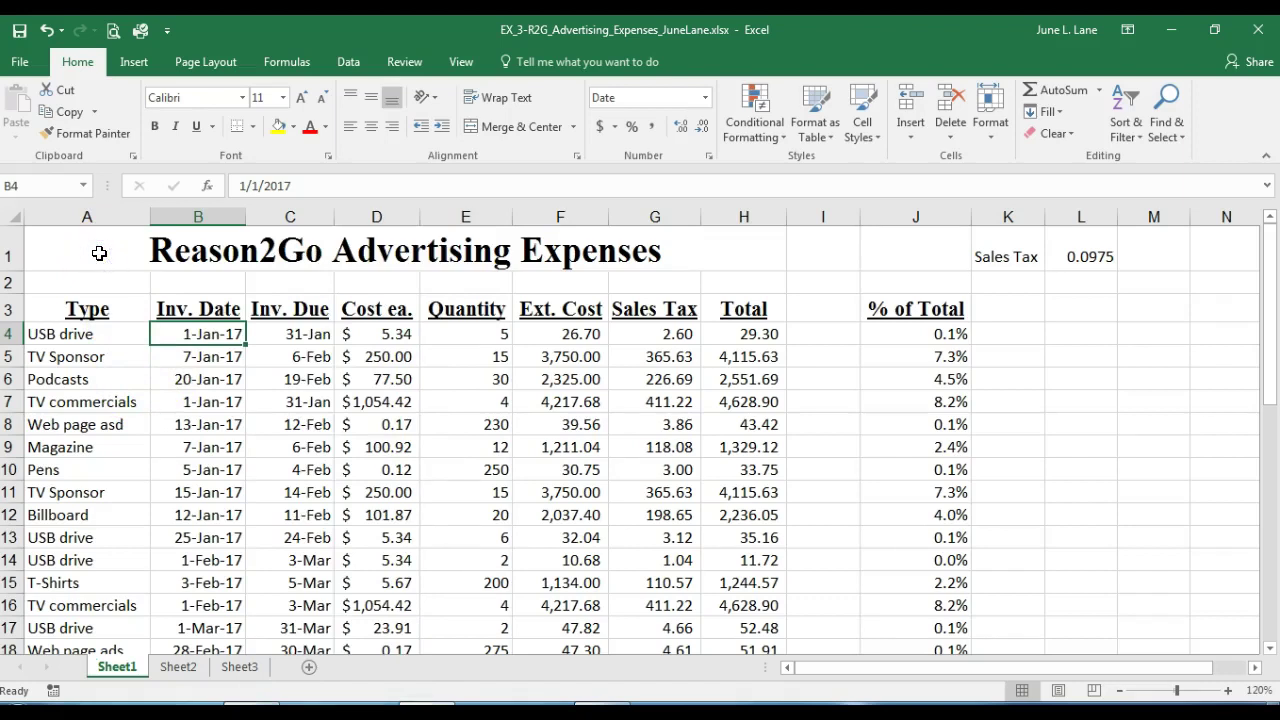
left_click(294, 130)
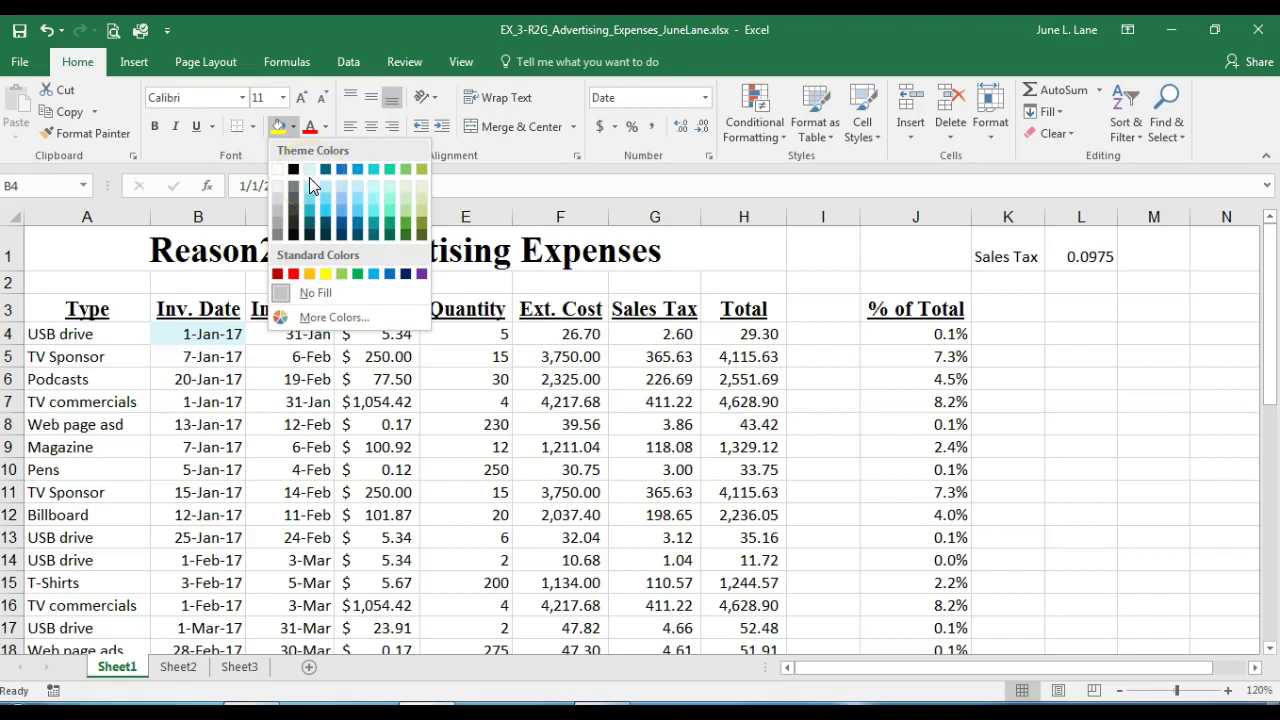
left_click(360, 168)
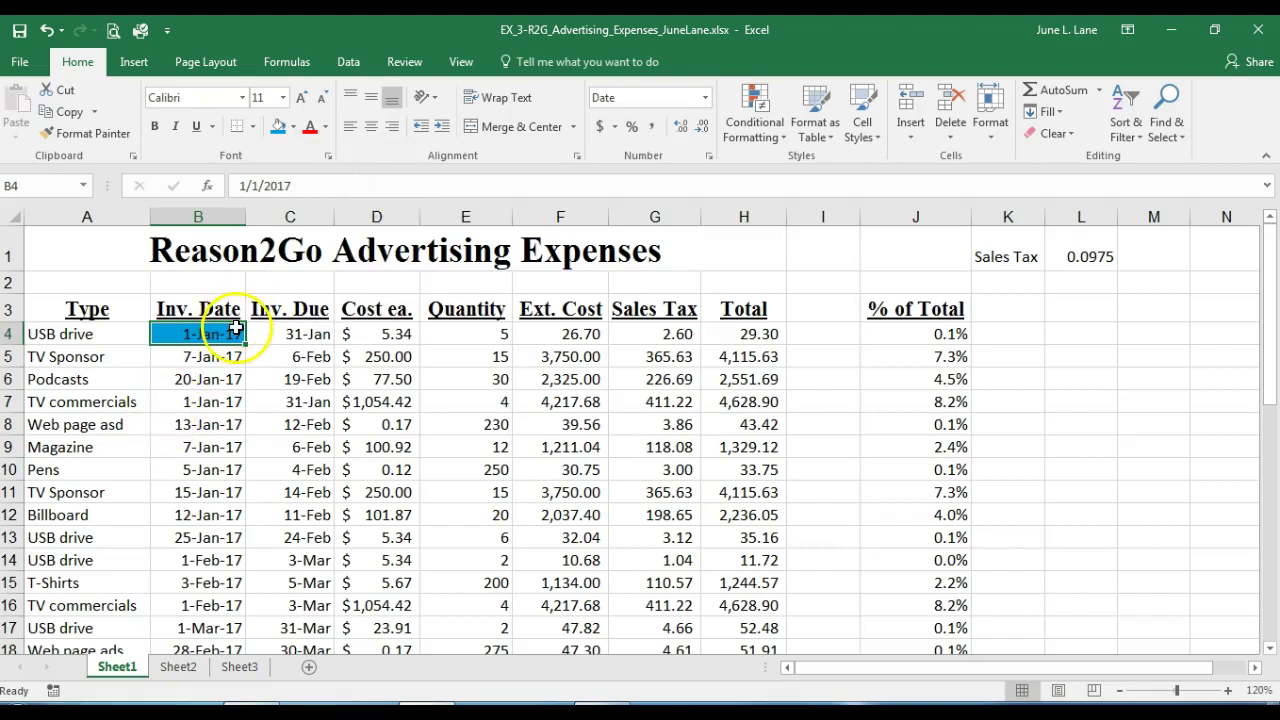
left_click(46, 31)
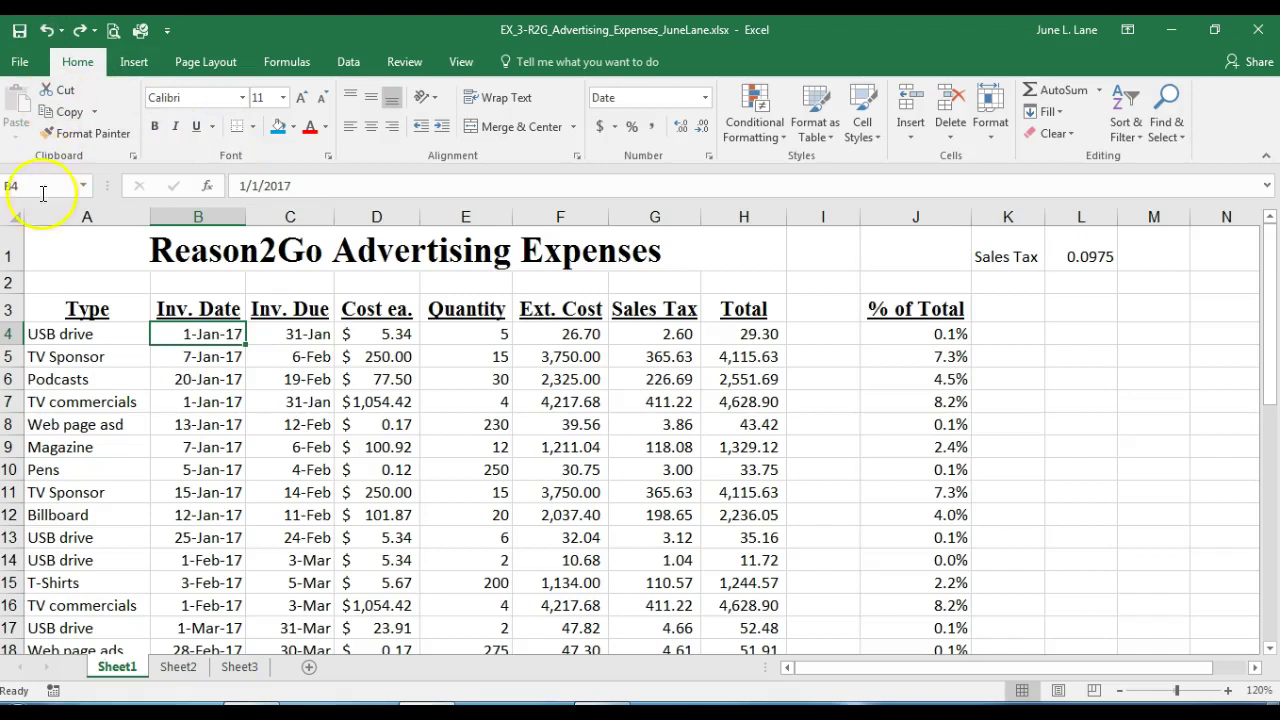
Fill the merged title cell in row 1 with the bright blue theme color
left_click(50, 255)
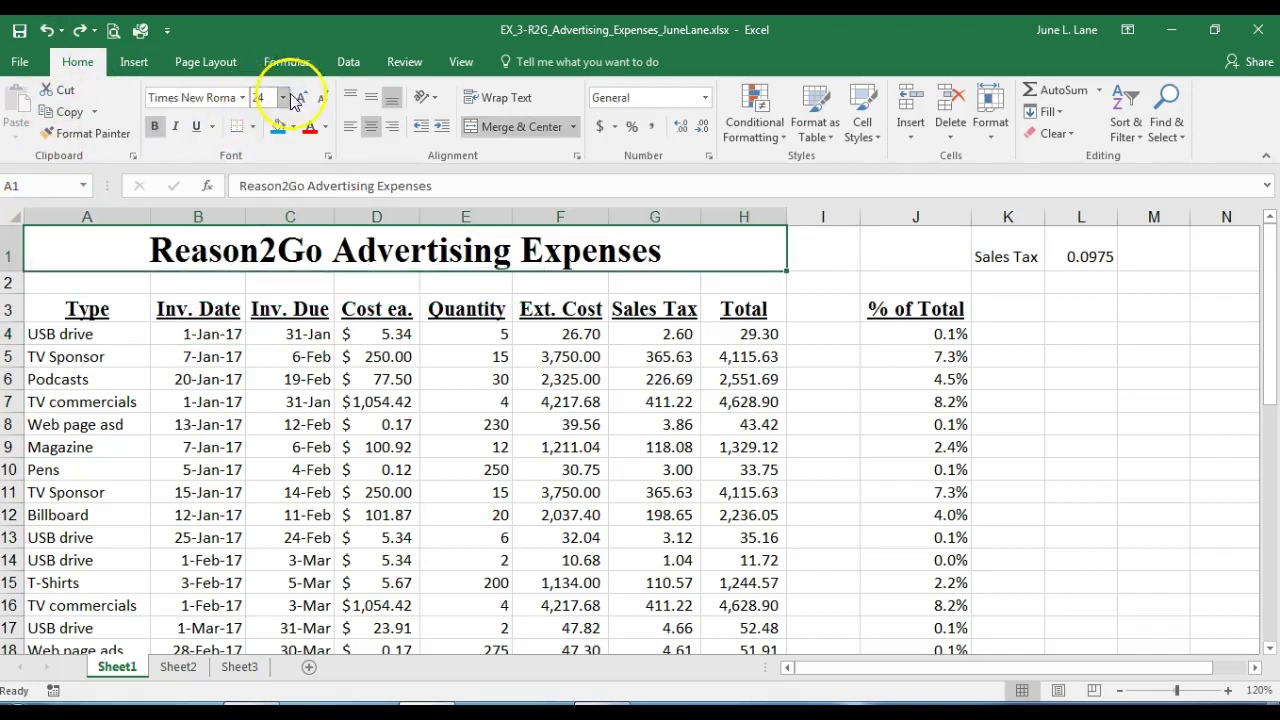
left_click(293, 127)
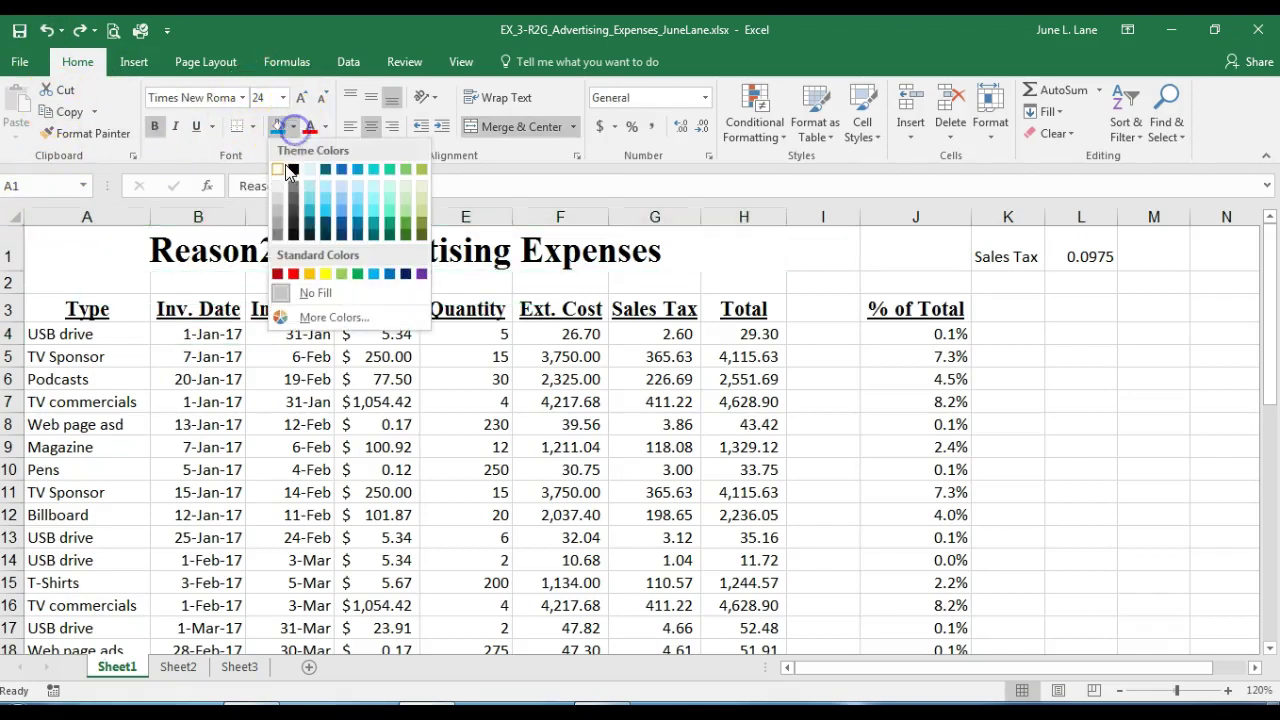
left_click(362, 168)
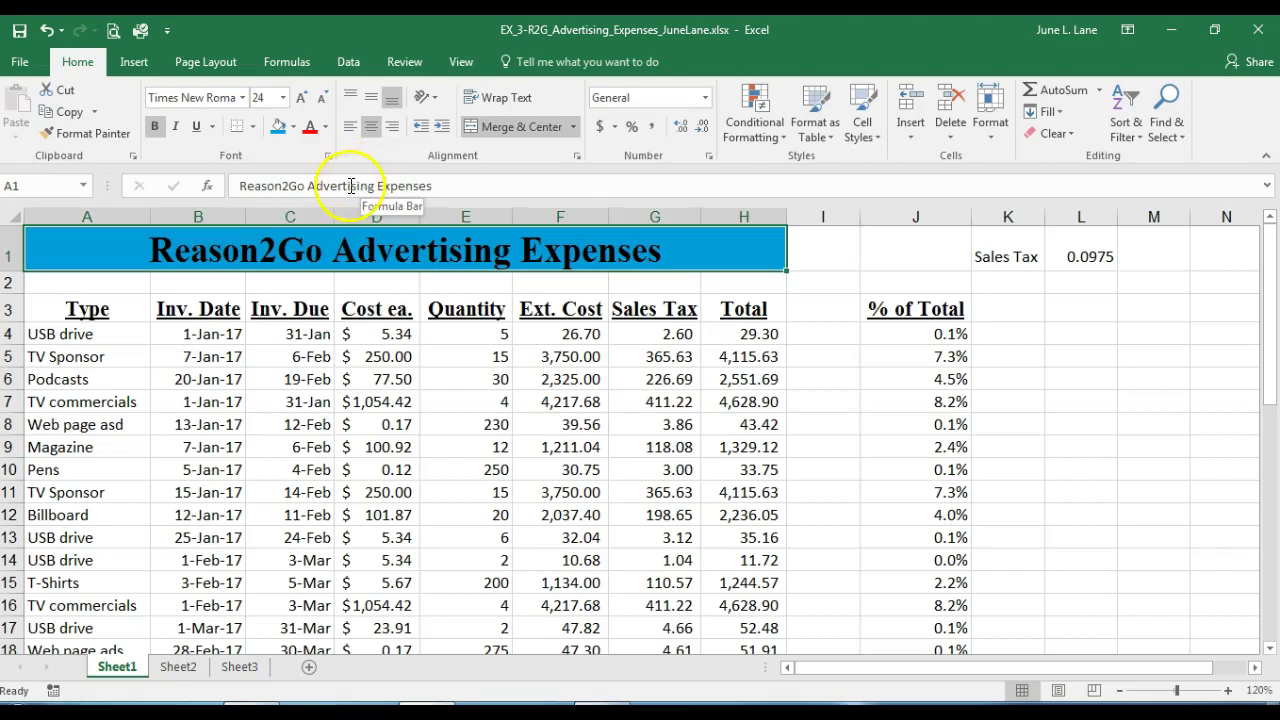
Apply the lightest dotted pattern style to the title cell's fill, keeping the automatic pattern color
right_click(316, 257)
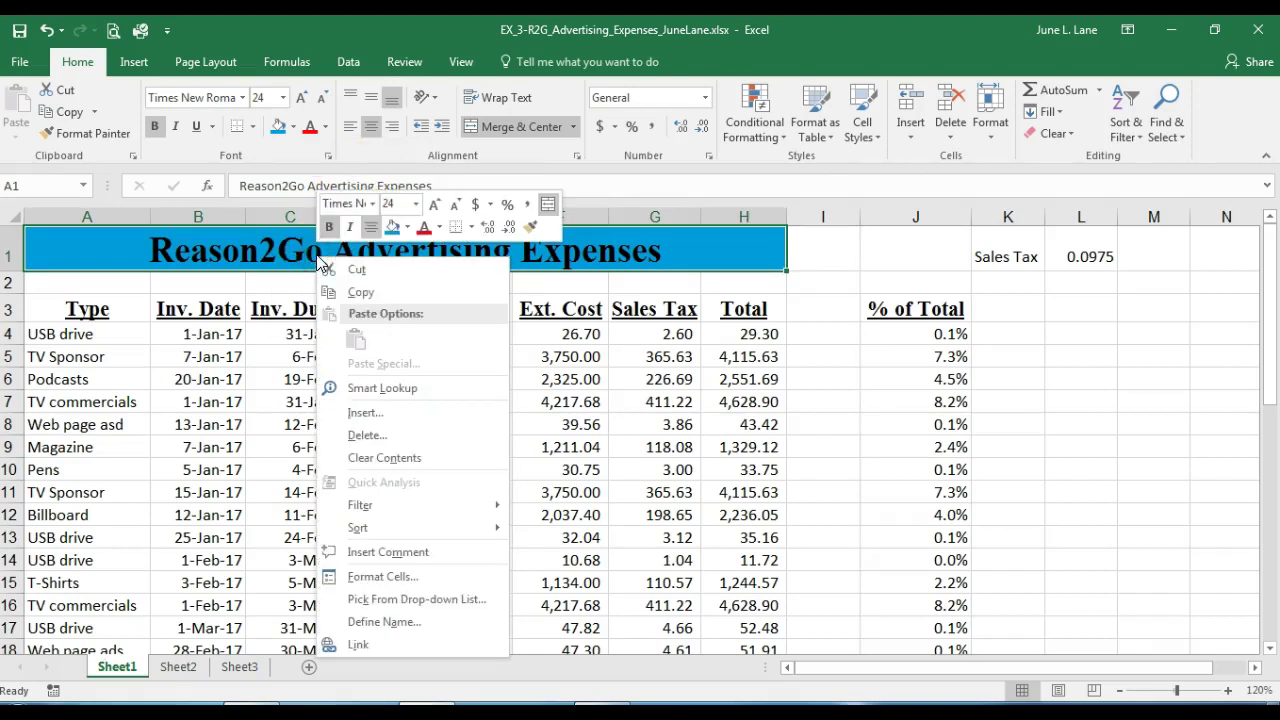
left_click(398, 580)
left_click_drag(418, 264, 848, 137)
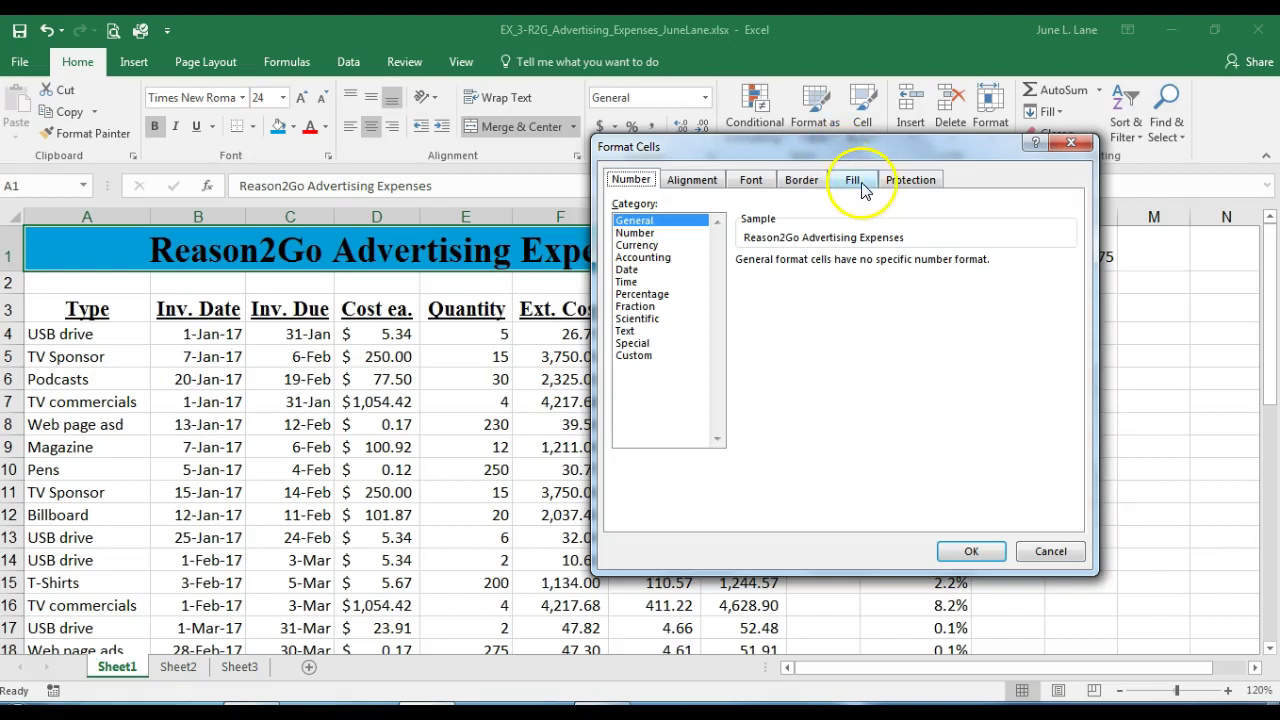
left_click(861, 184)
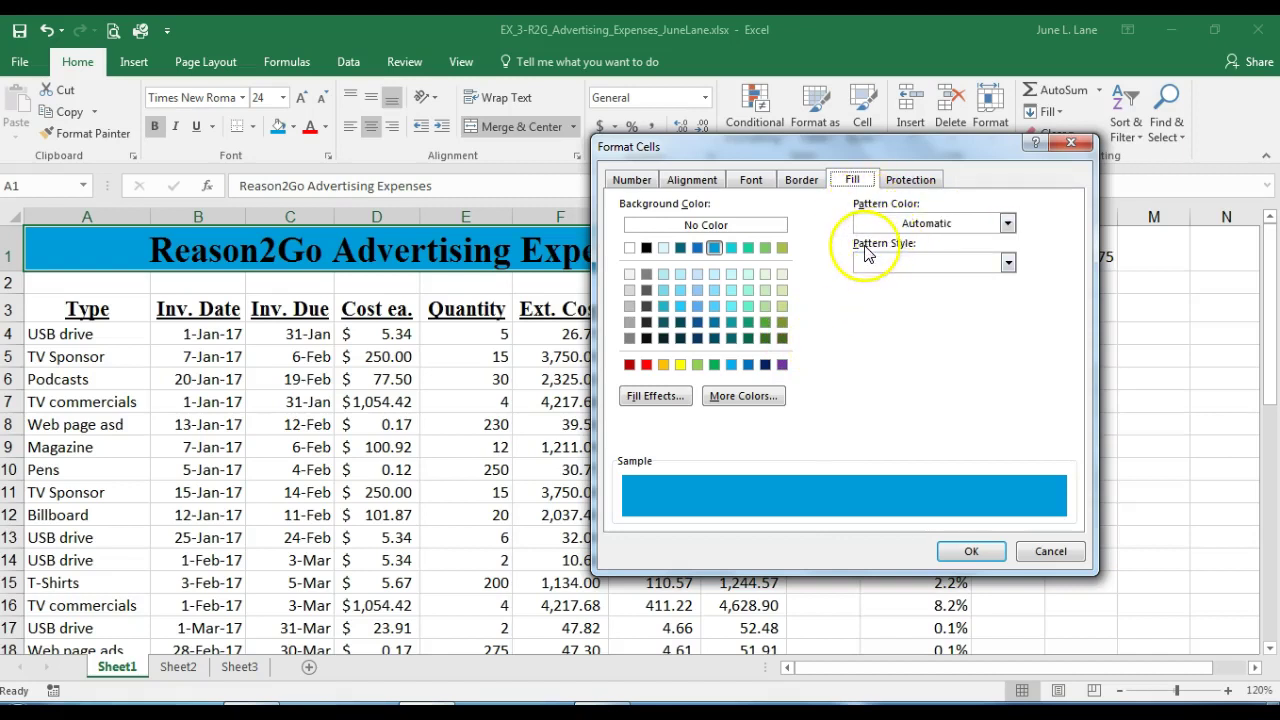
left_click(1008, 264)
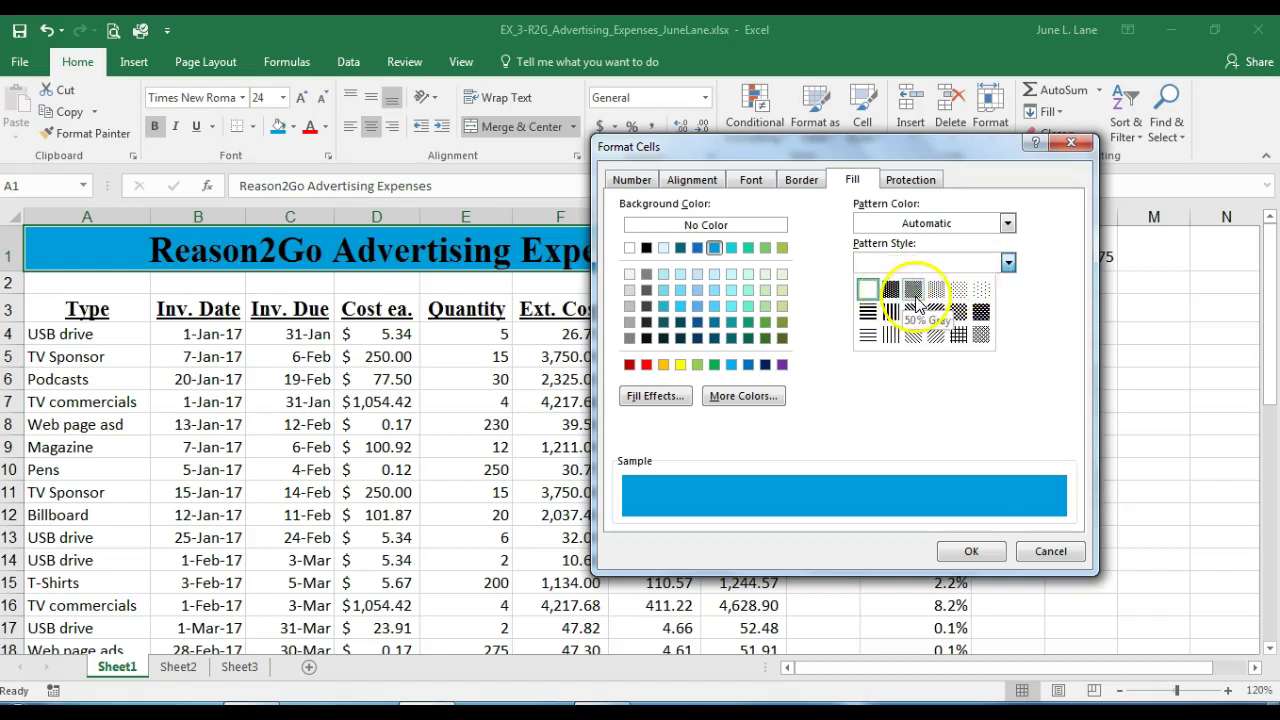
left_click(983, 299)
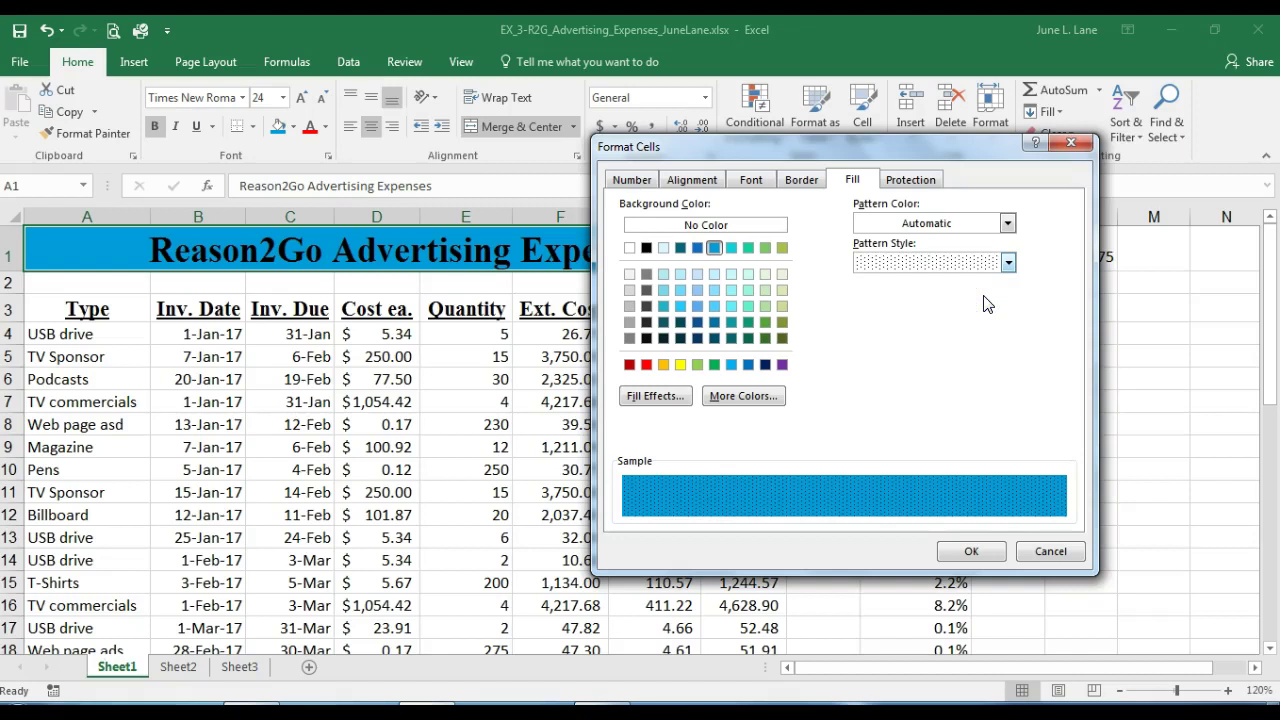
left_click(971, 551)
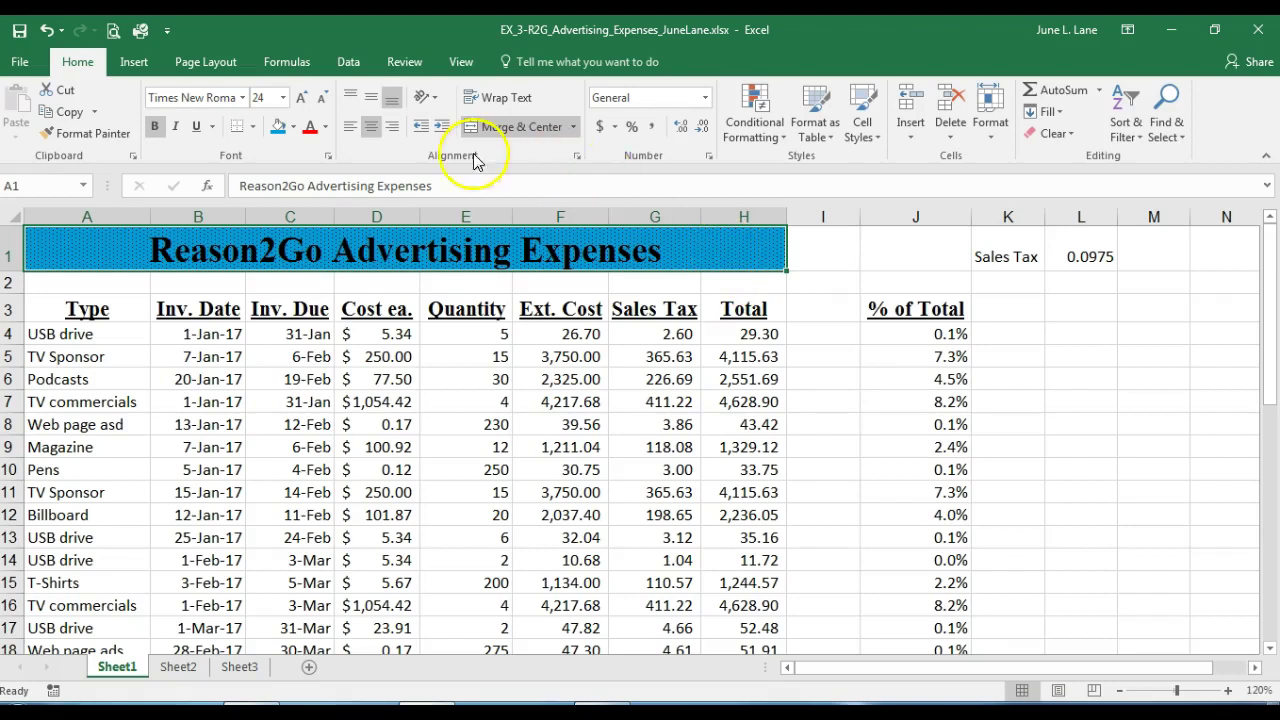
Add a thick bottom border to the Reason2Go Advertising Expenses title cell
left_click(254, 128)
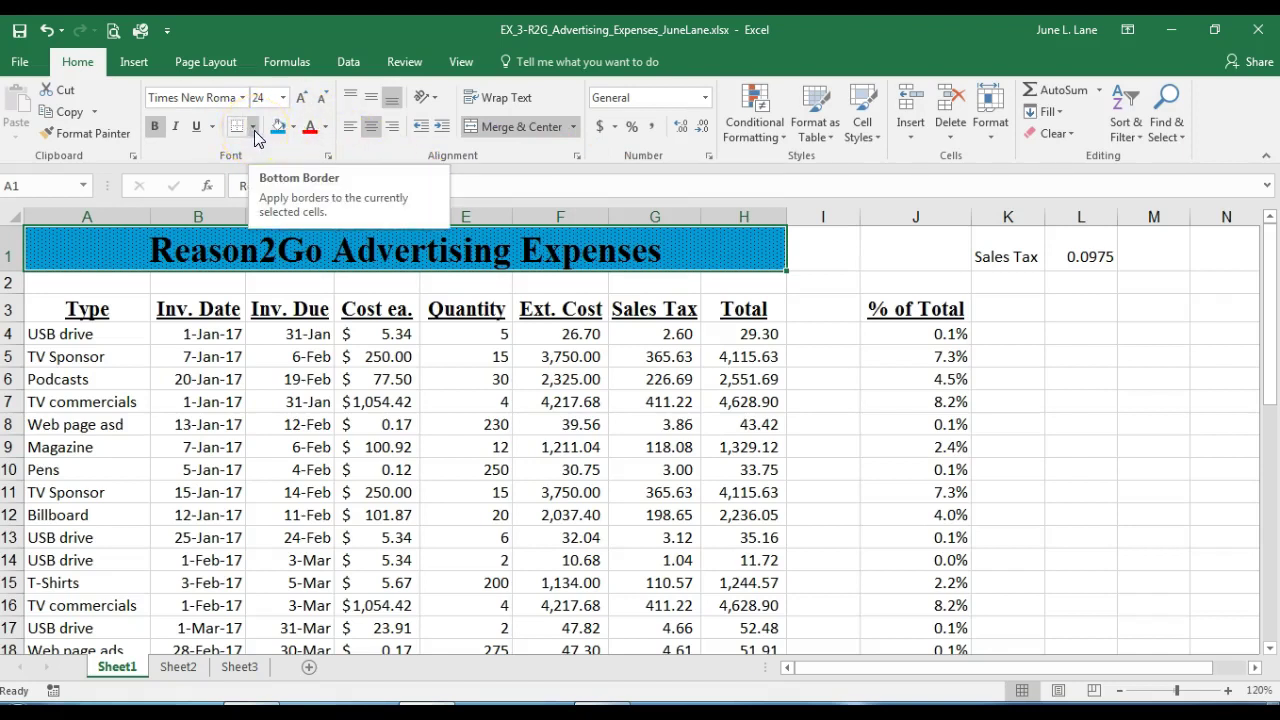
left_click(254, 131)
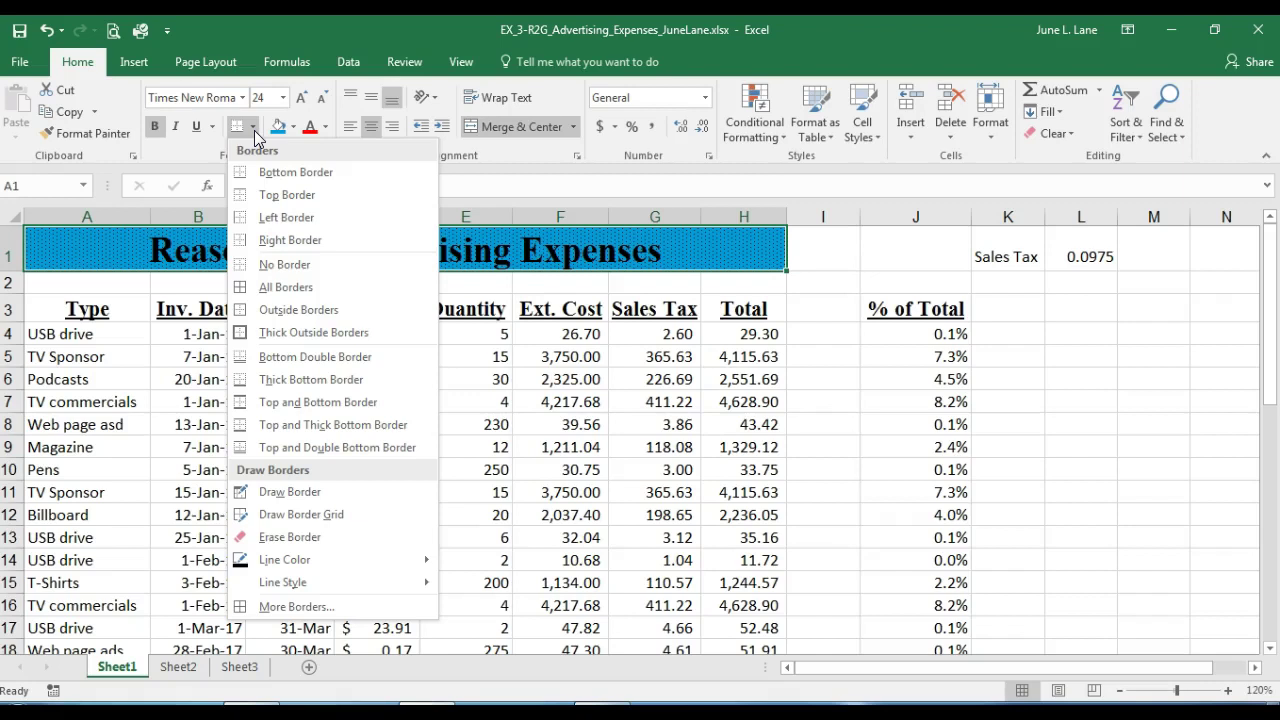
left_click(346, 383)
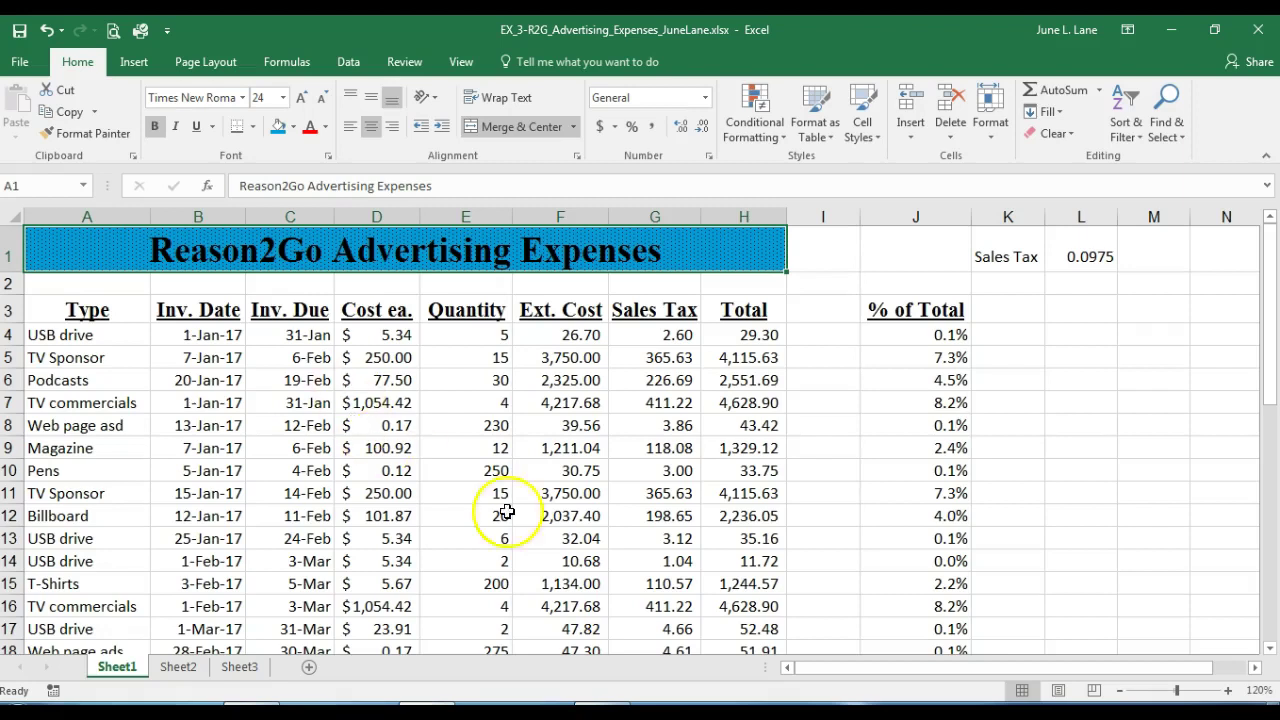
left_click(845, 536)
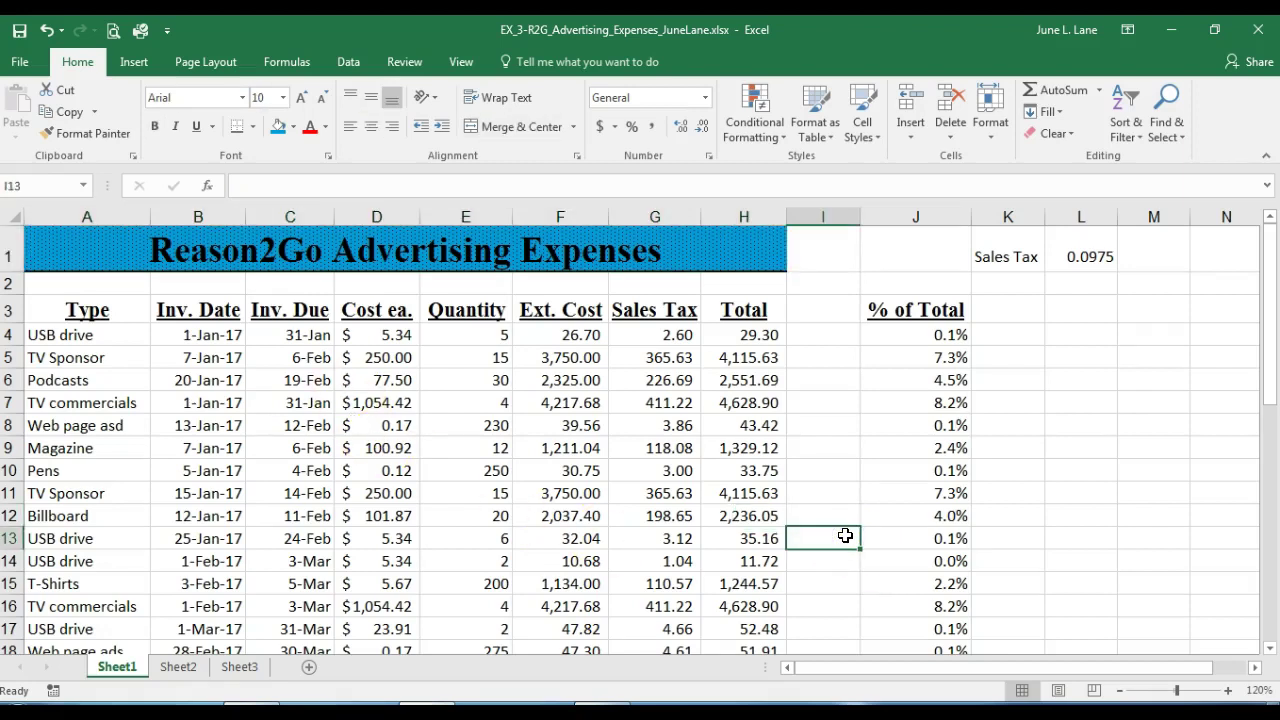
left_click(785, 537)
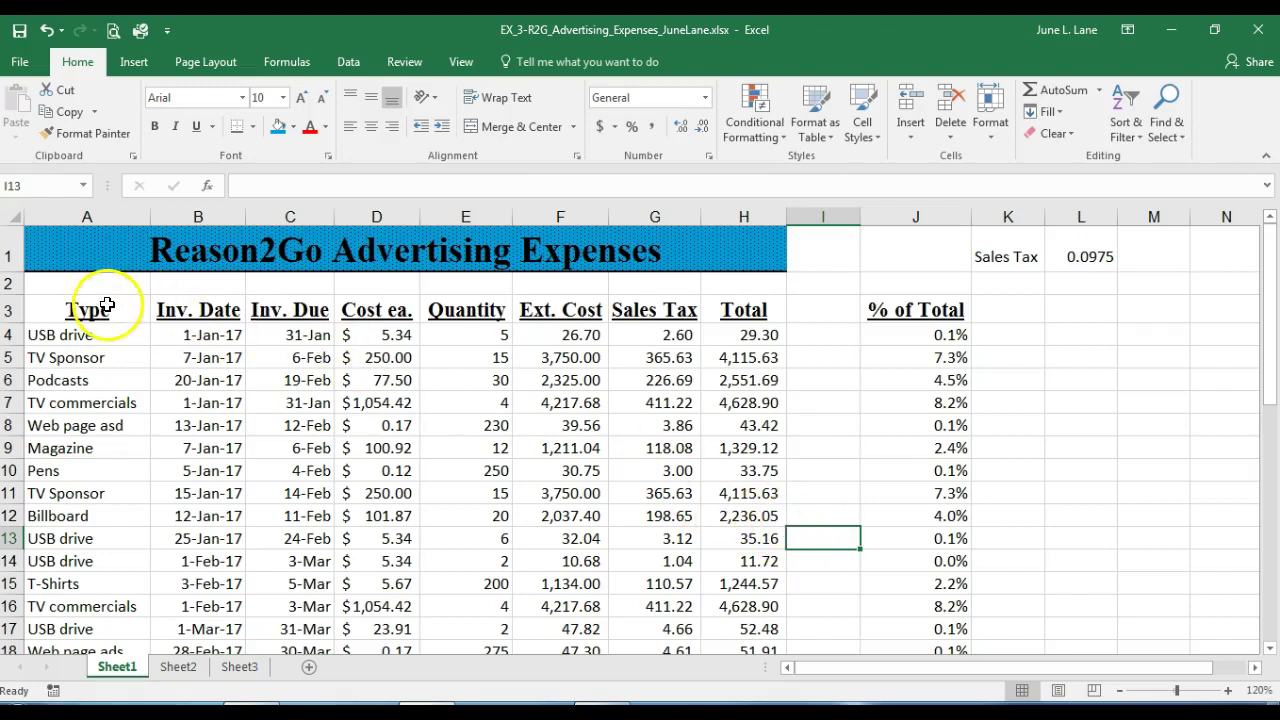
Change the font color of the column headings in A3:H3 to the blue theme color
left_click_drag(107, 307, 724, 311)
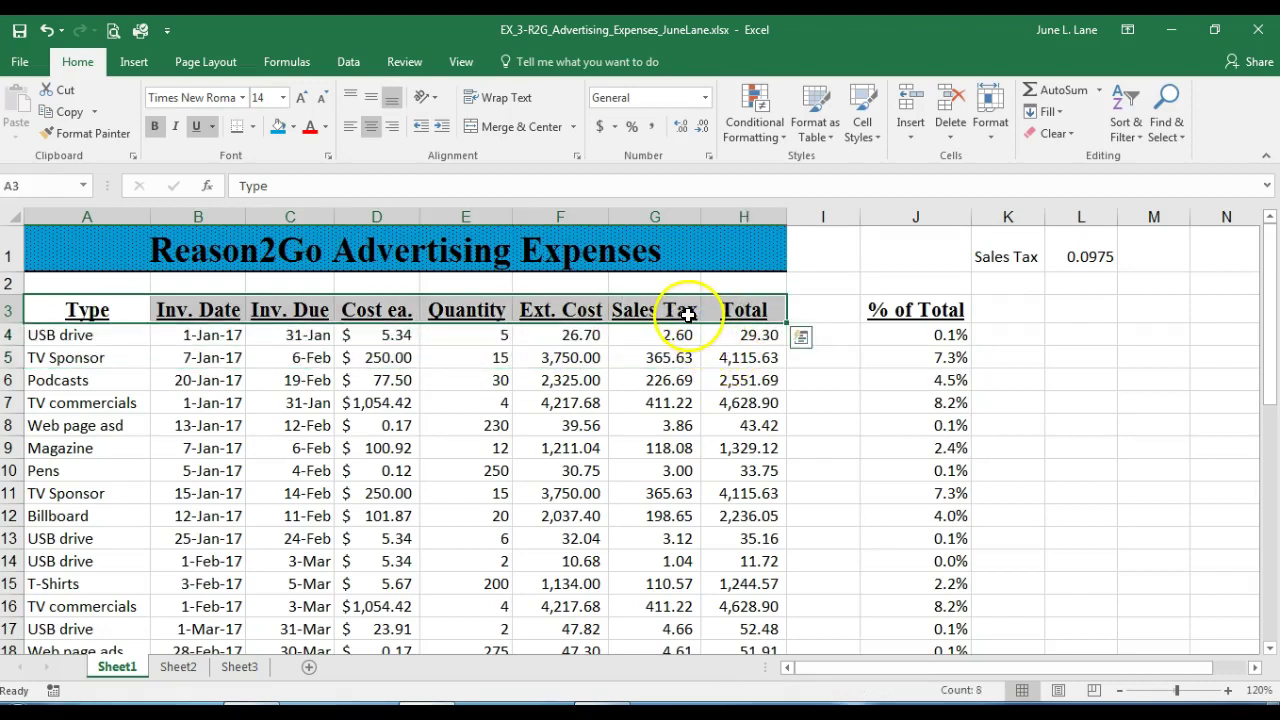
left_click(325, 127)
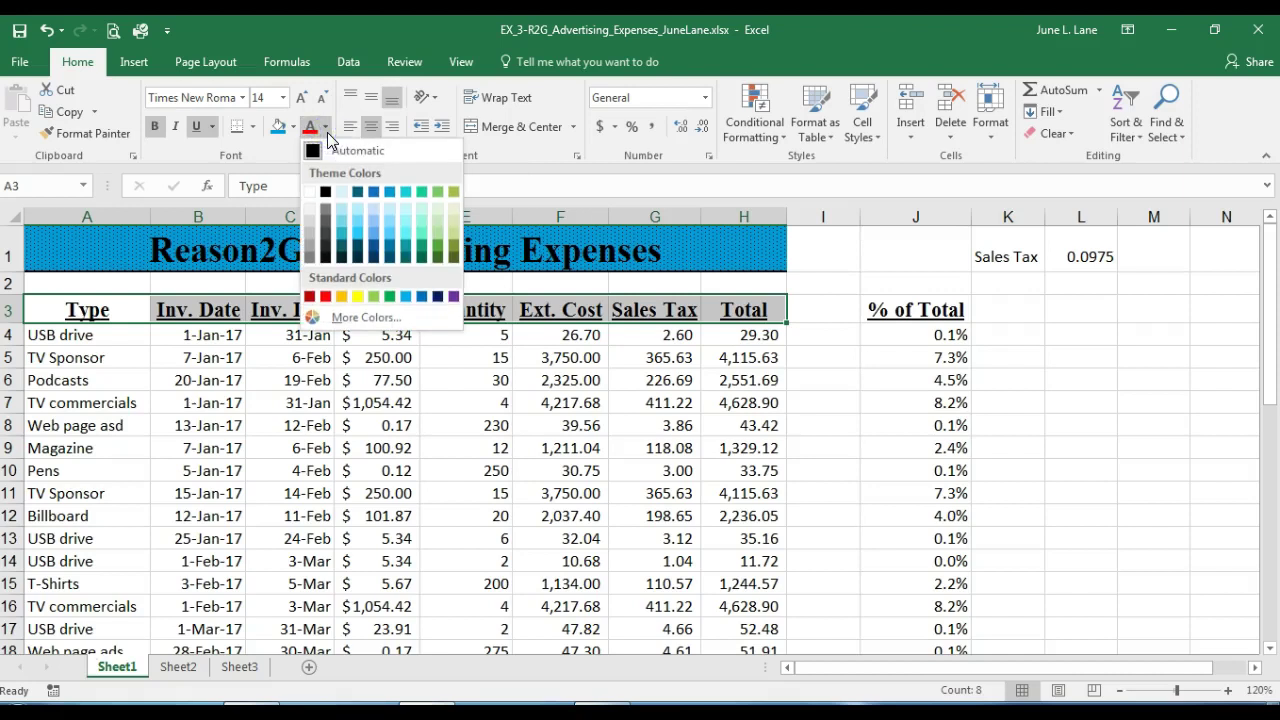
left_click(373, 195)
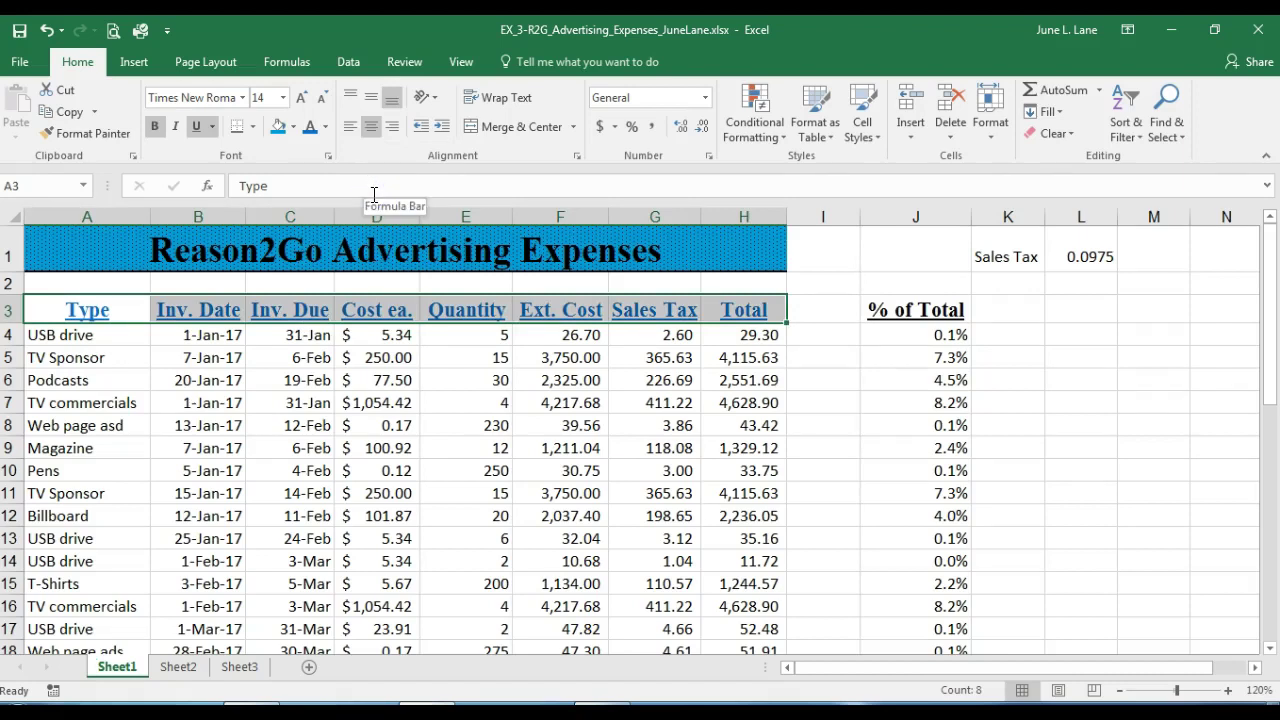
Apply the Neutral cell style to cells J1 and K1
left_click(997, 256)
left_click(920, 245)
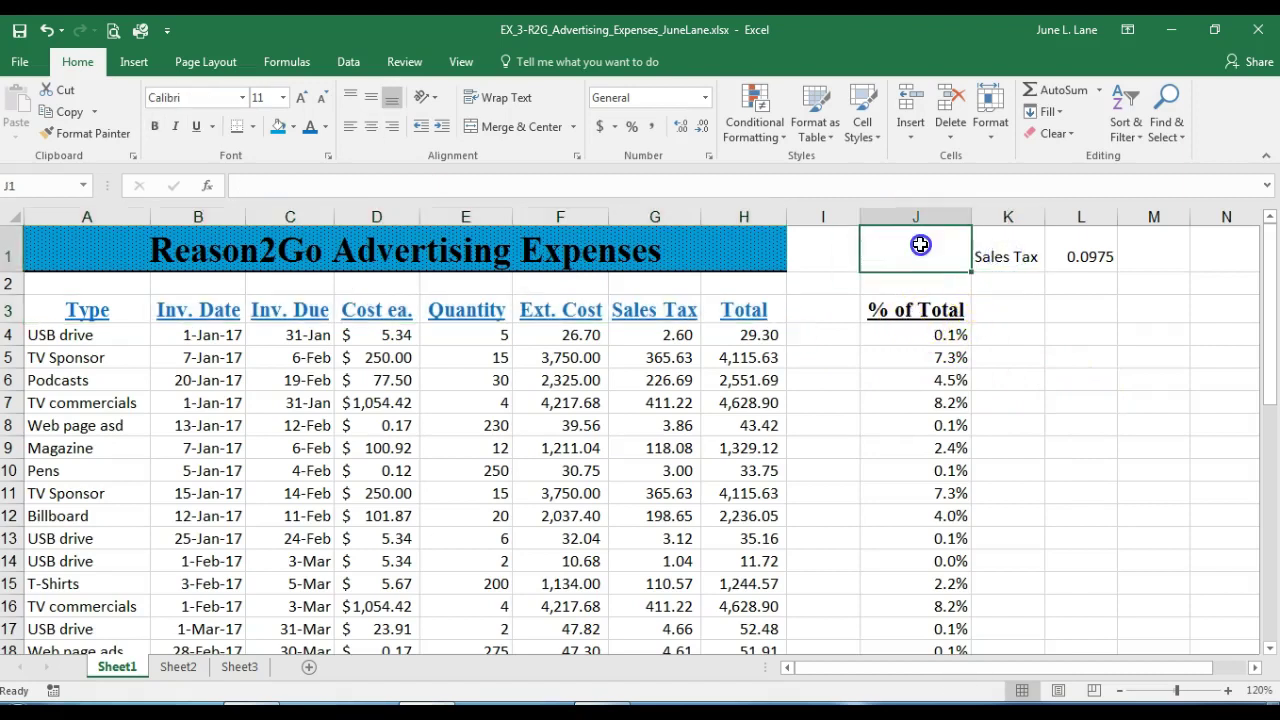
left_click_drag(920, 245, 990, 264)
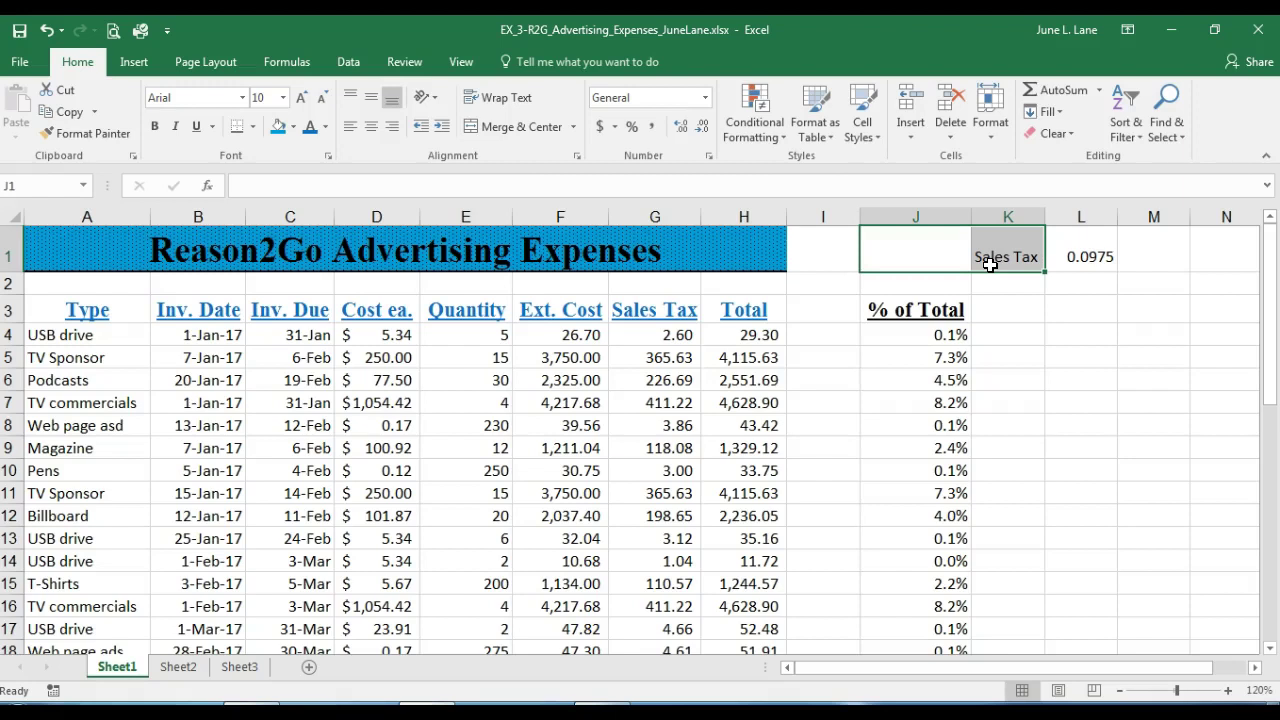
left_click(995, 147)
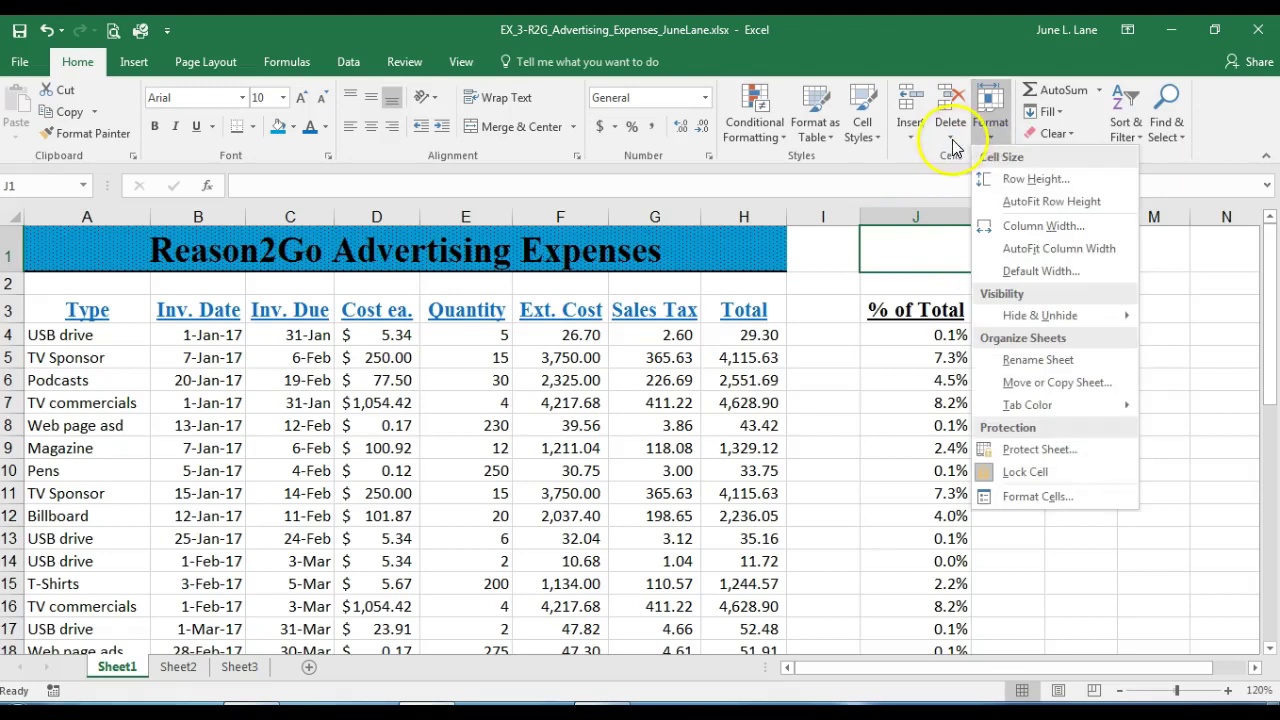
left_click(952, 157)
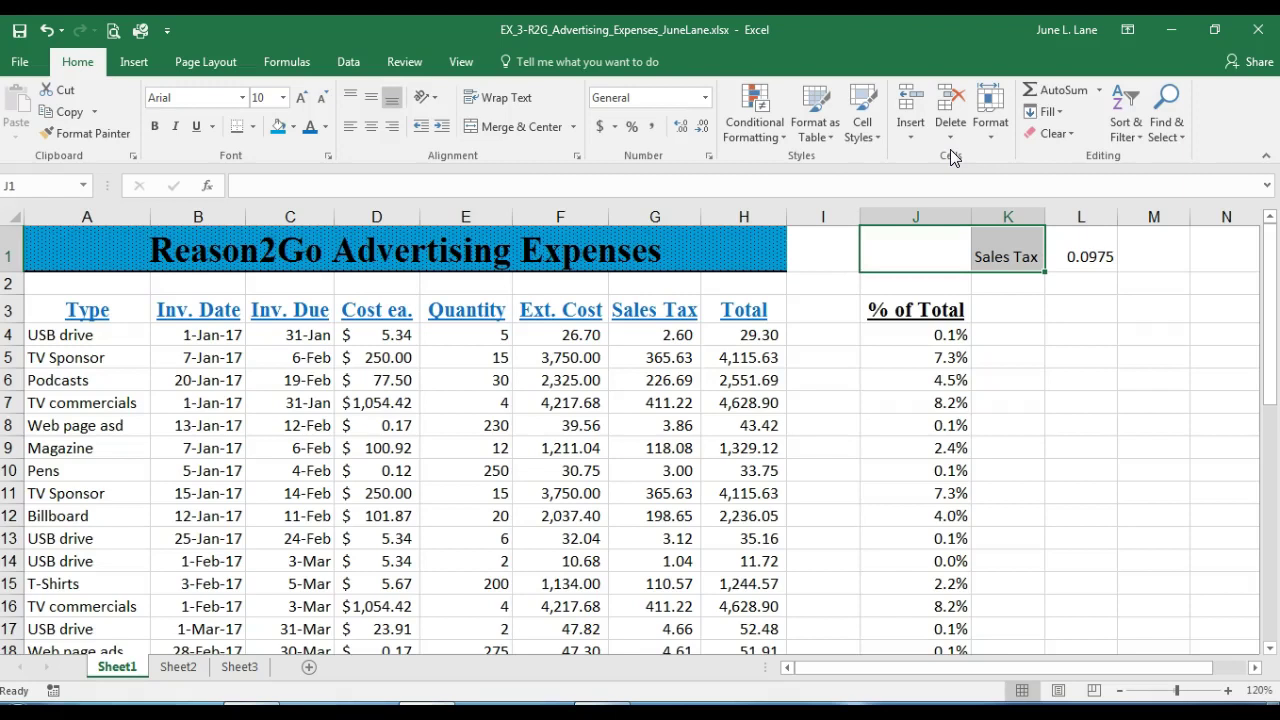
left_click(952, 174)
left_click(994, 140)
left_click(994, 140)
left_click(872, 138)
left_click(866, 136)
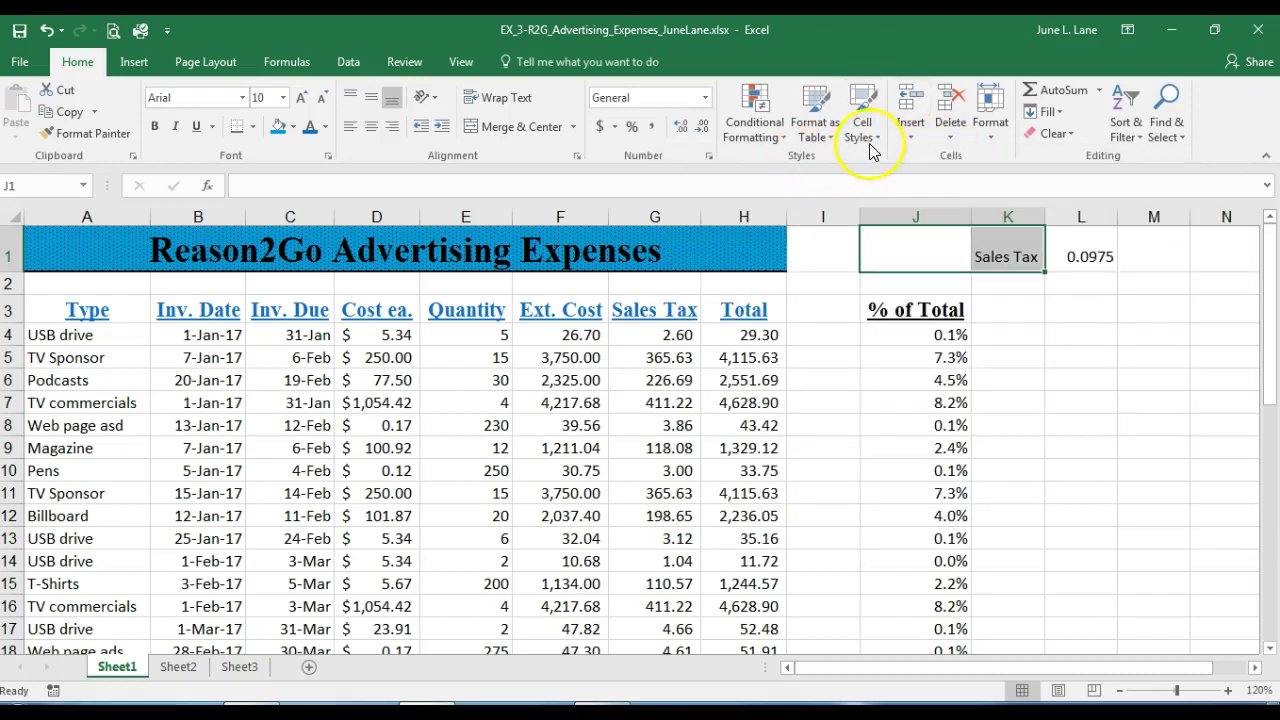
left_click(875, 140)
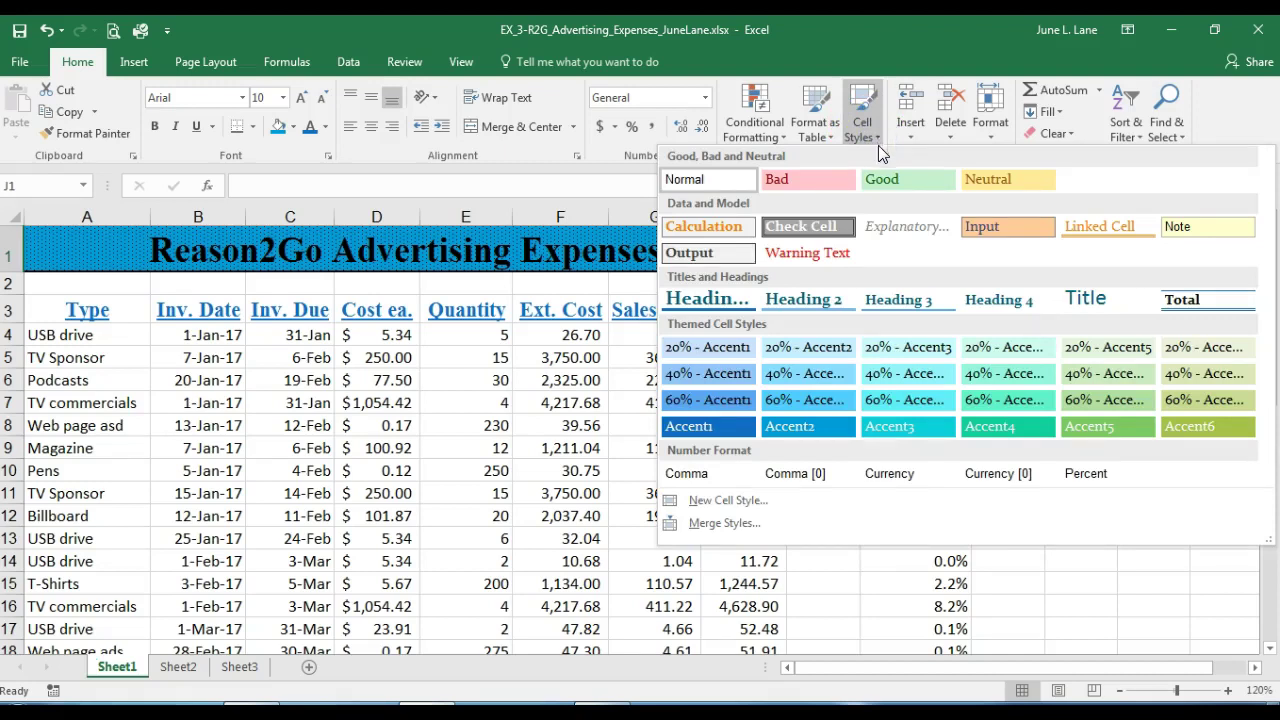
left_click(1009, 180)
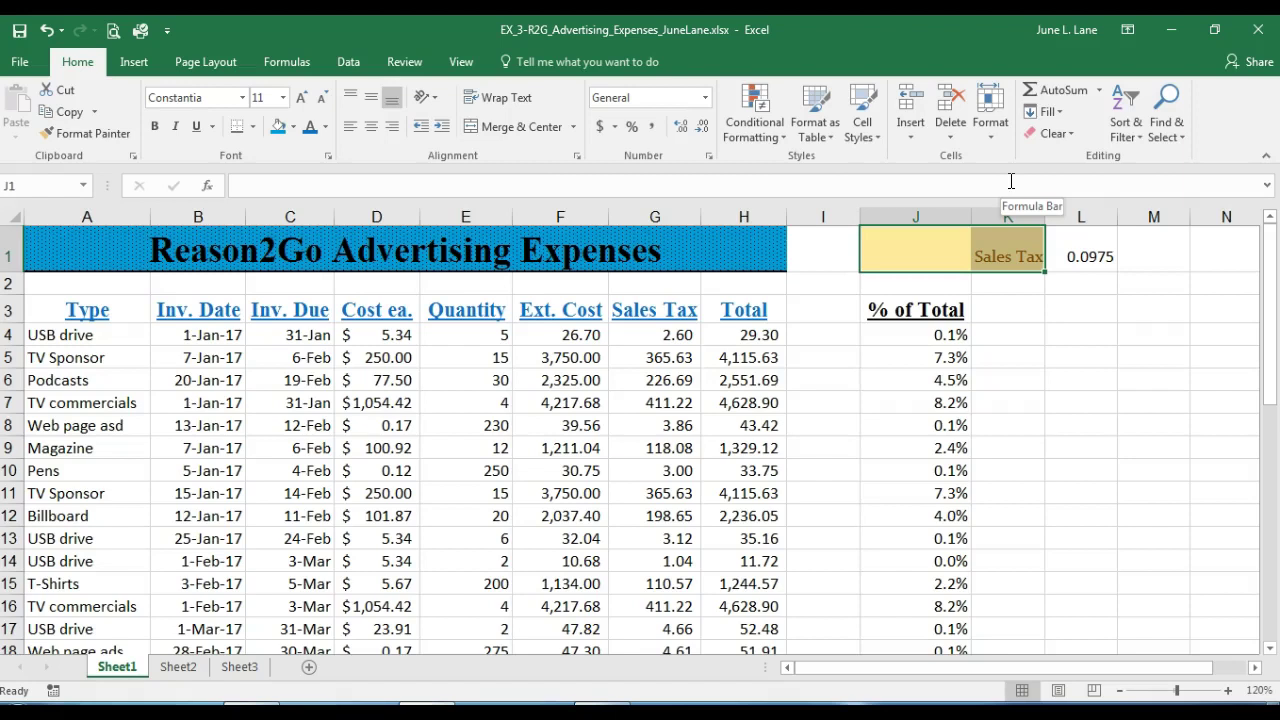
left_click(970, 211)
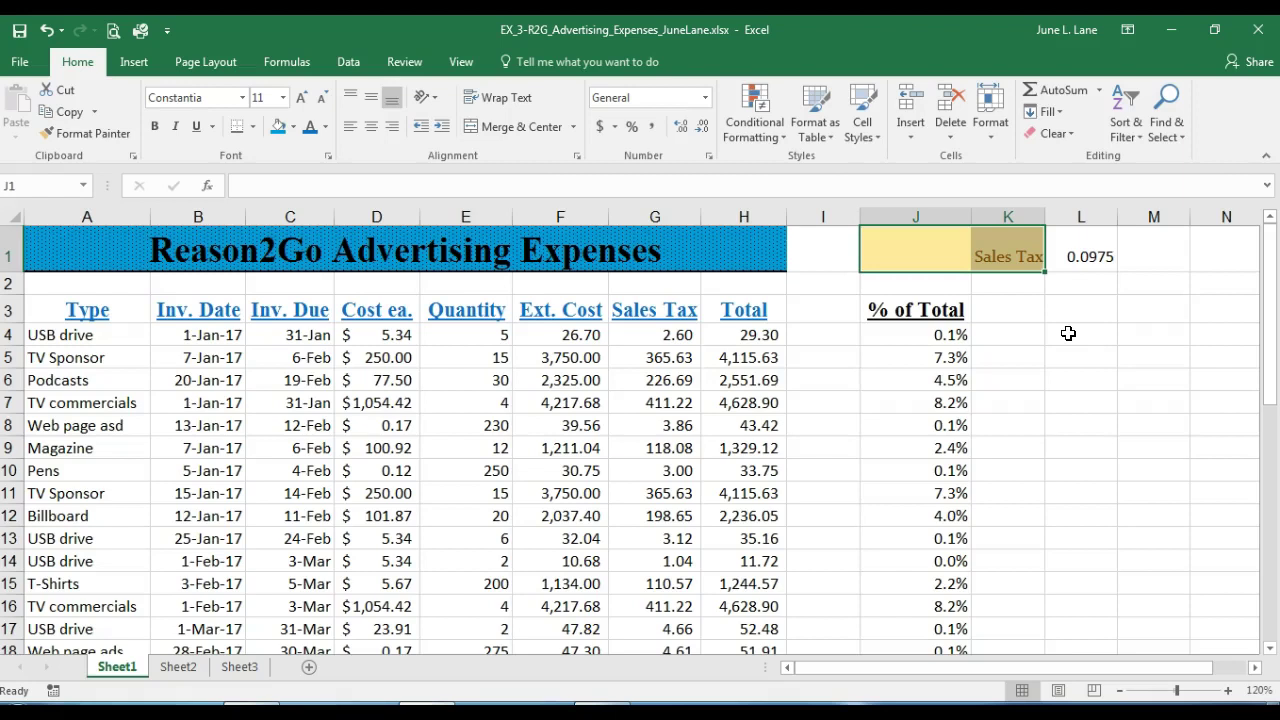
Move the Sales Tax label from K1 to J1 and the tax rate from L1 to K1
left_click(927, 244)
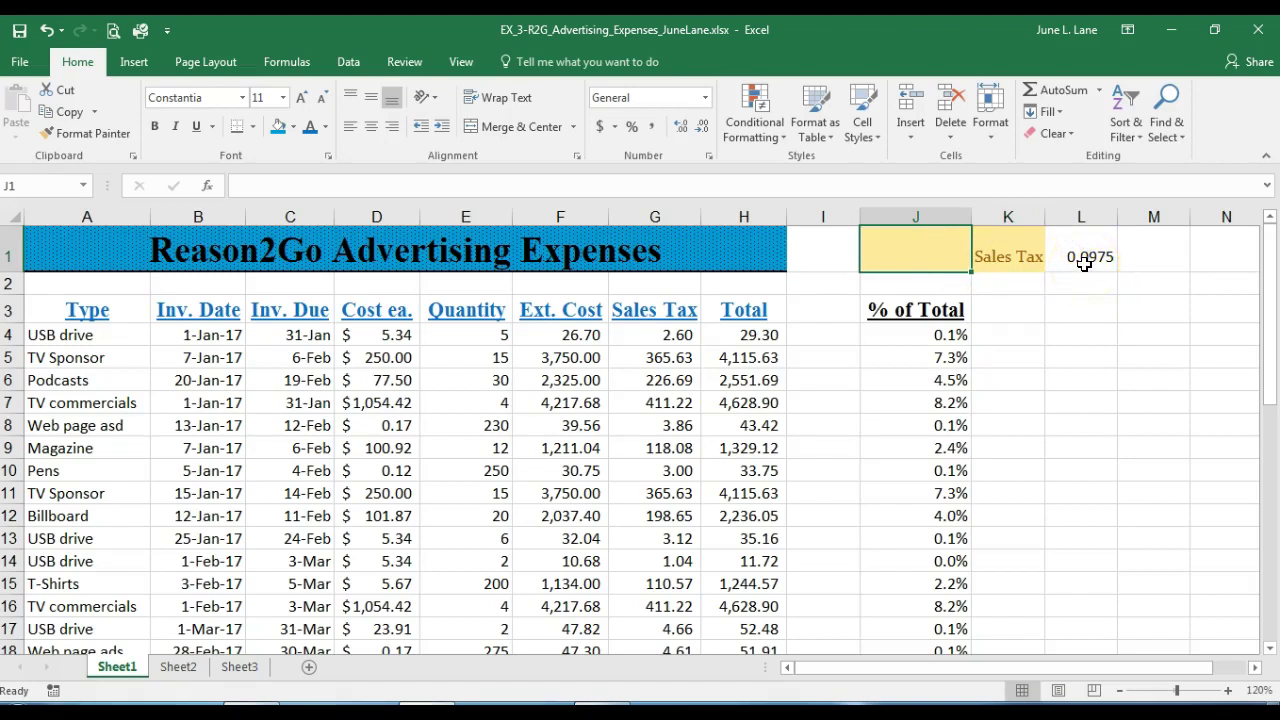
left_click(1030, 266)
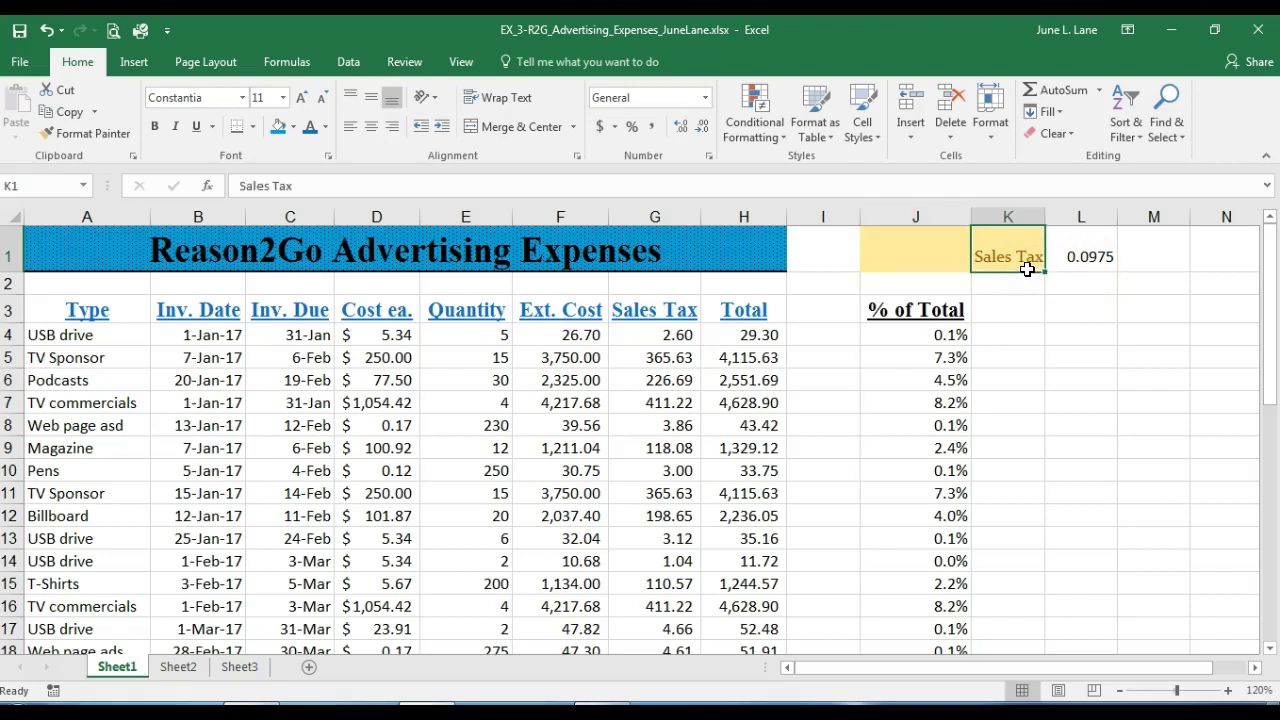
left_click_drag(1027, 269, 945, 255)
left_click(1006, 258)
left_click(1090, 262)
left_click_drag(1115, 264, 1020, 260)
Apply the Neutral cell style to the relocated Sales Tax label and rate in J1:K1, and save the workbook
left_click_drag(940, 250, 990, 265)
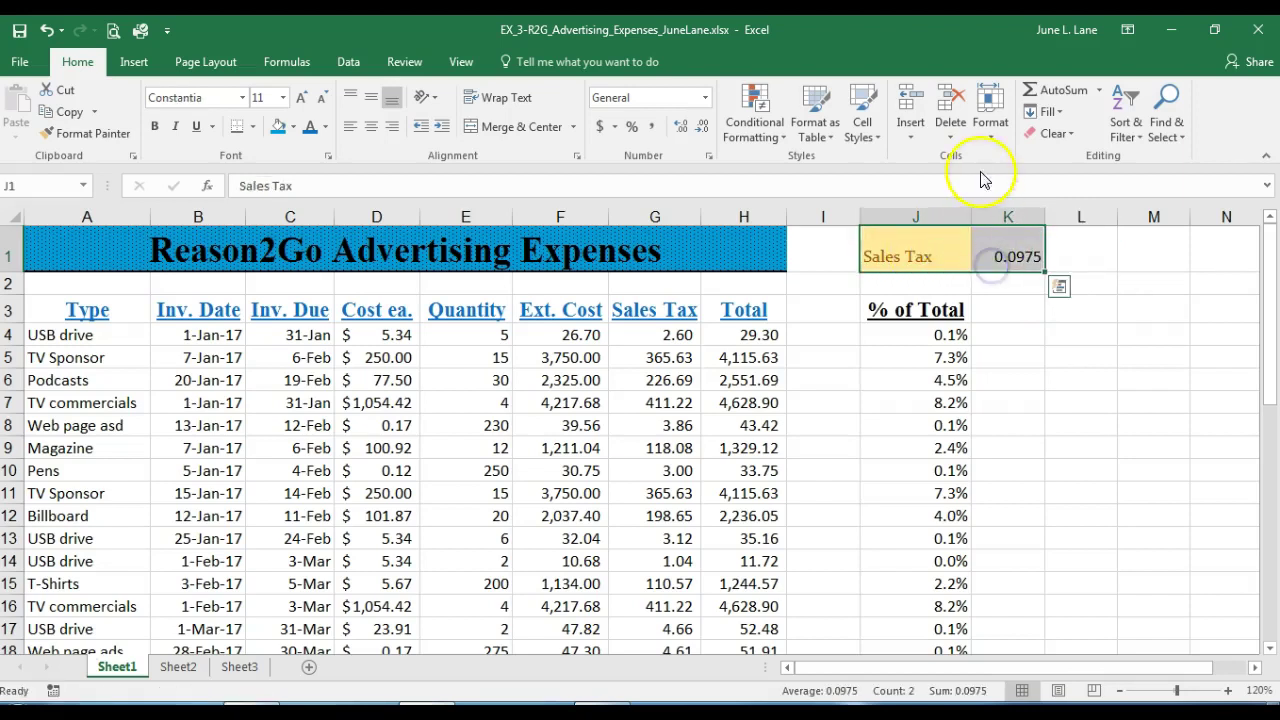
left_click(991, 138)
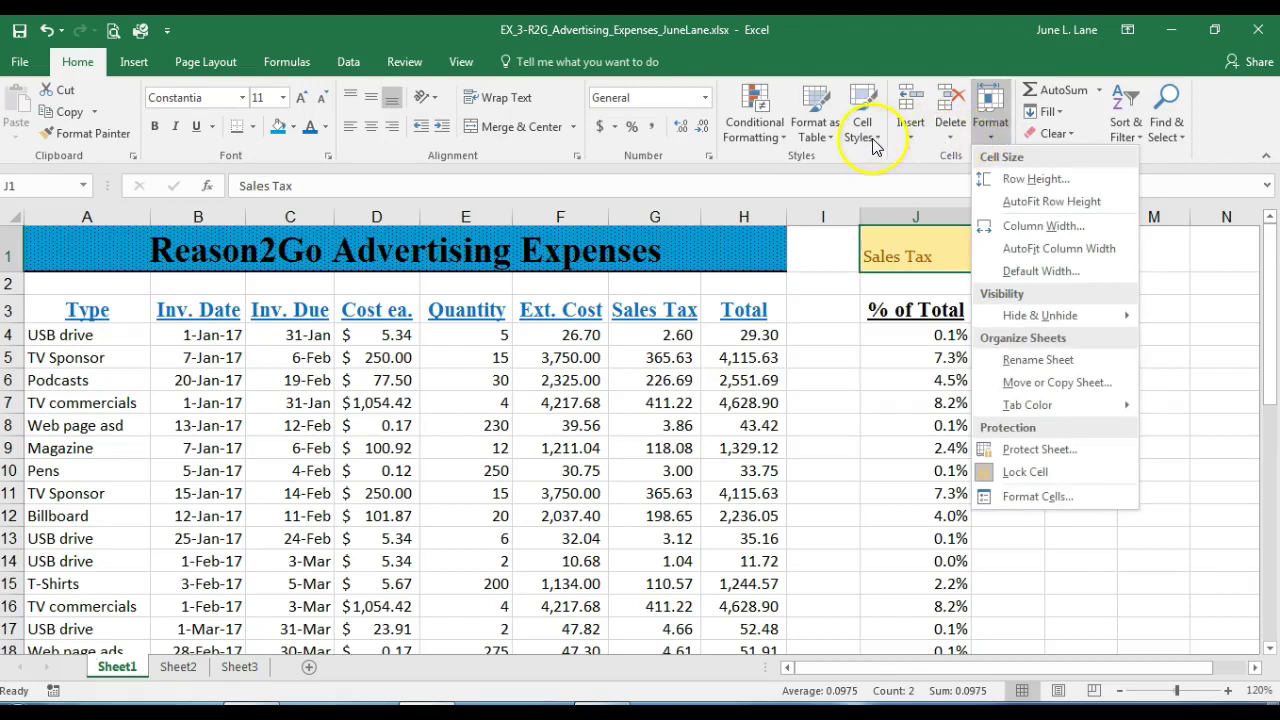
left_click(872, 138)
left_click(992, 180)
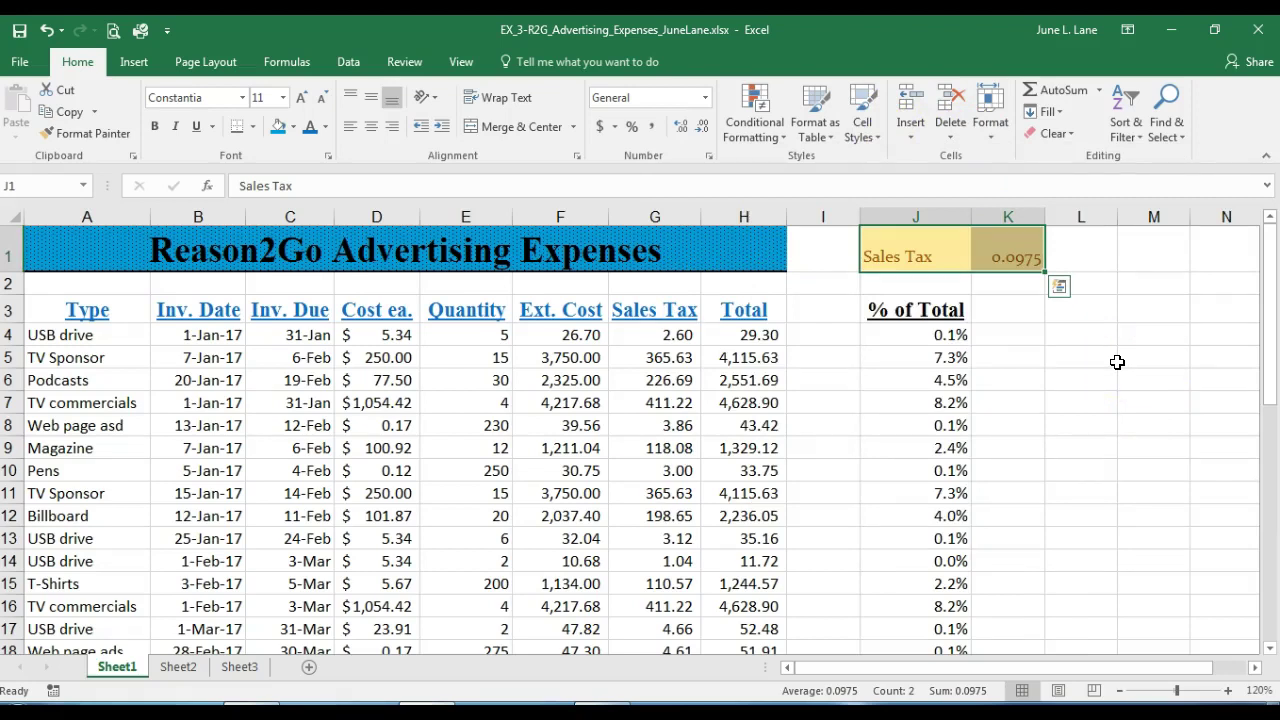
left_click(21, 30)
Apply light blue solid-fill data bars to the Total values in H4:H30
left_click(733, 336)
left_click_drag(760, 401, 743, 591)
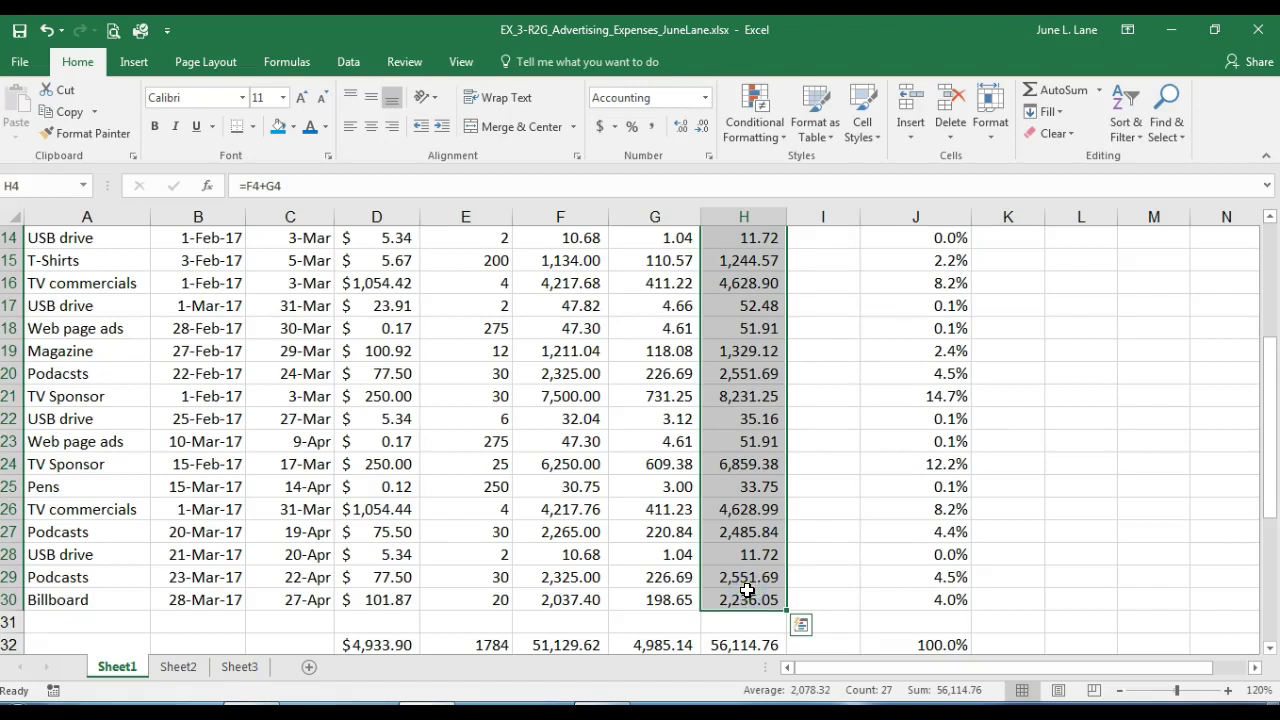
left_click(781, 140)
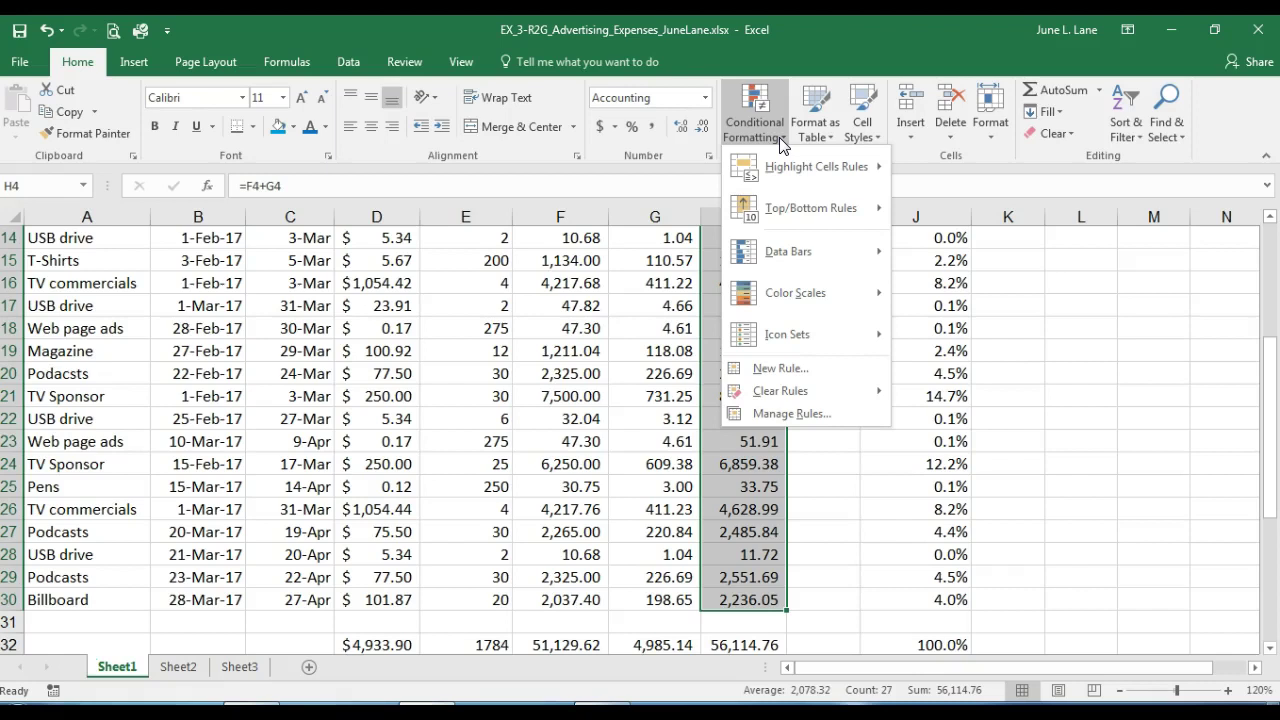
mouse_move(810, 255)
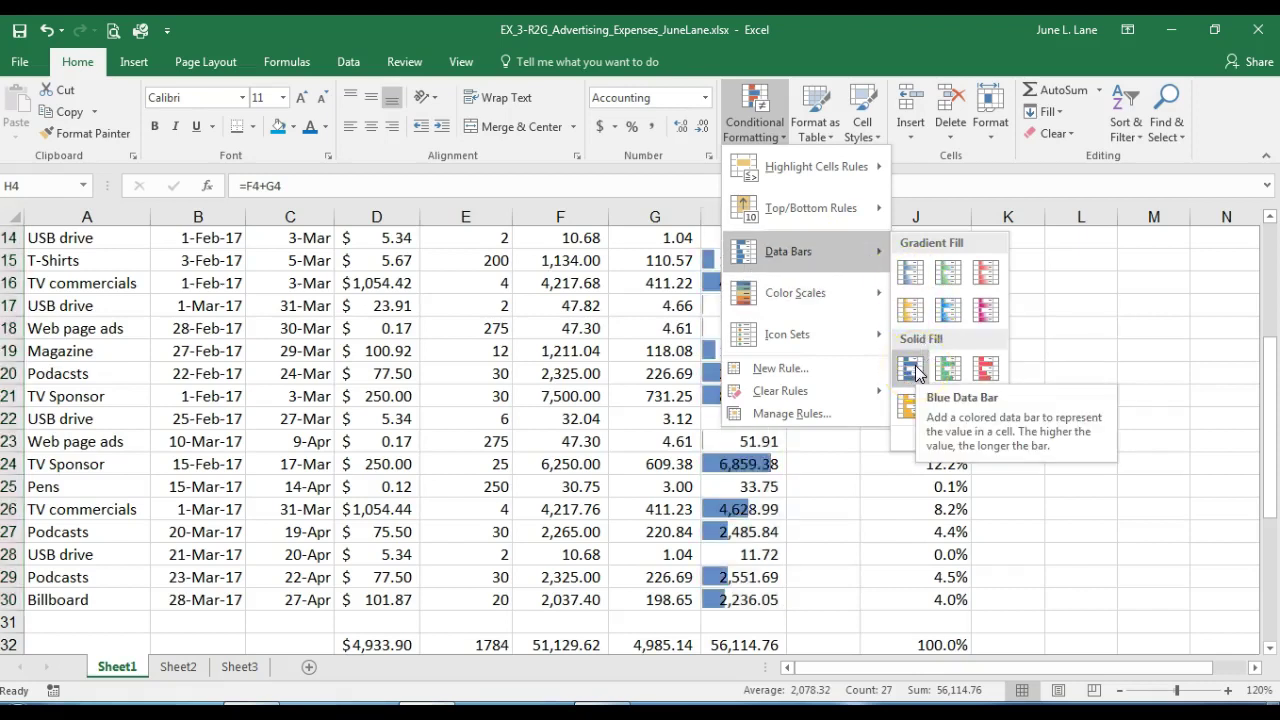
left_click(945, 413)
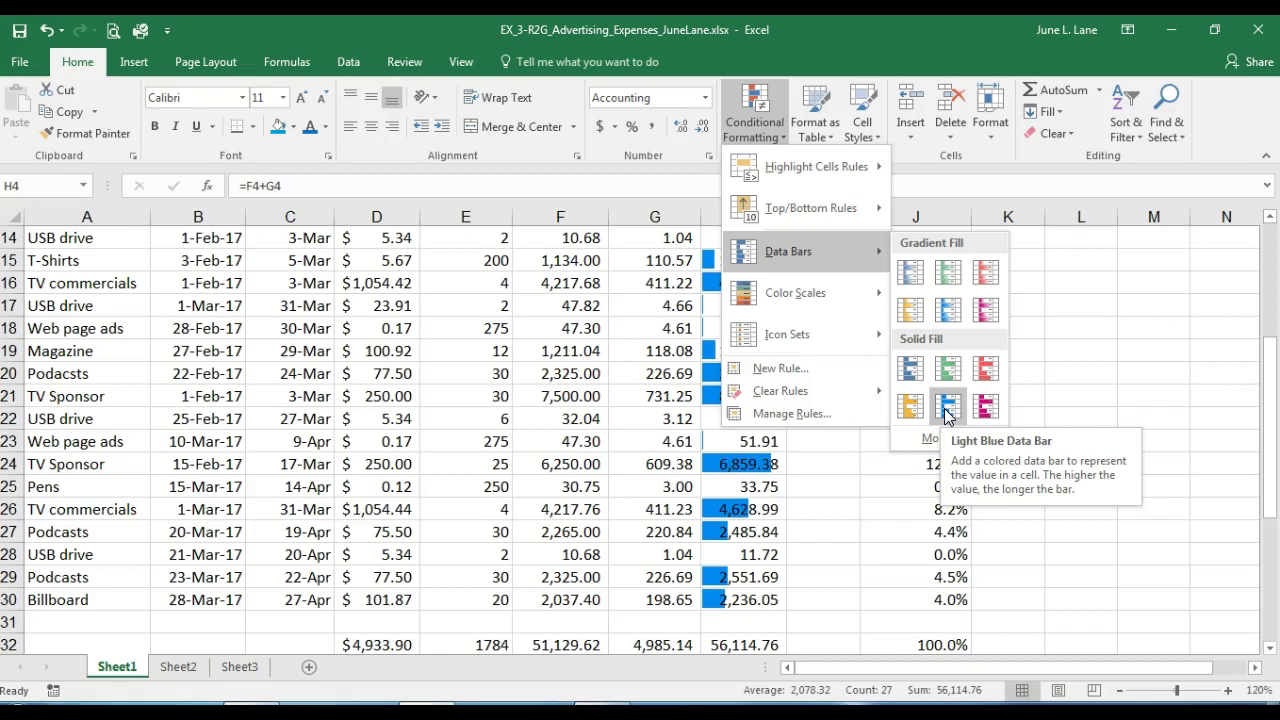
left_click(945, 408)
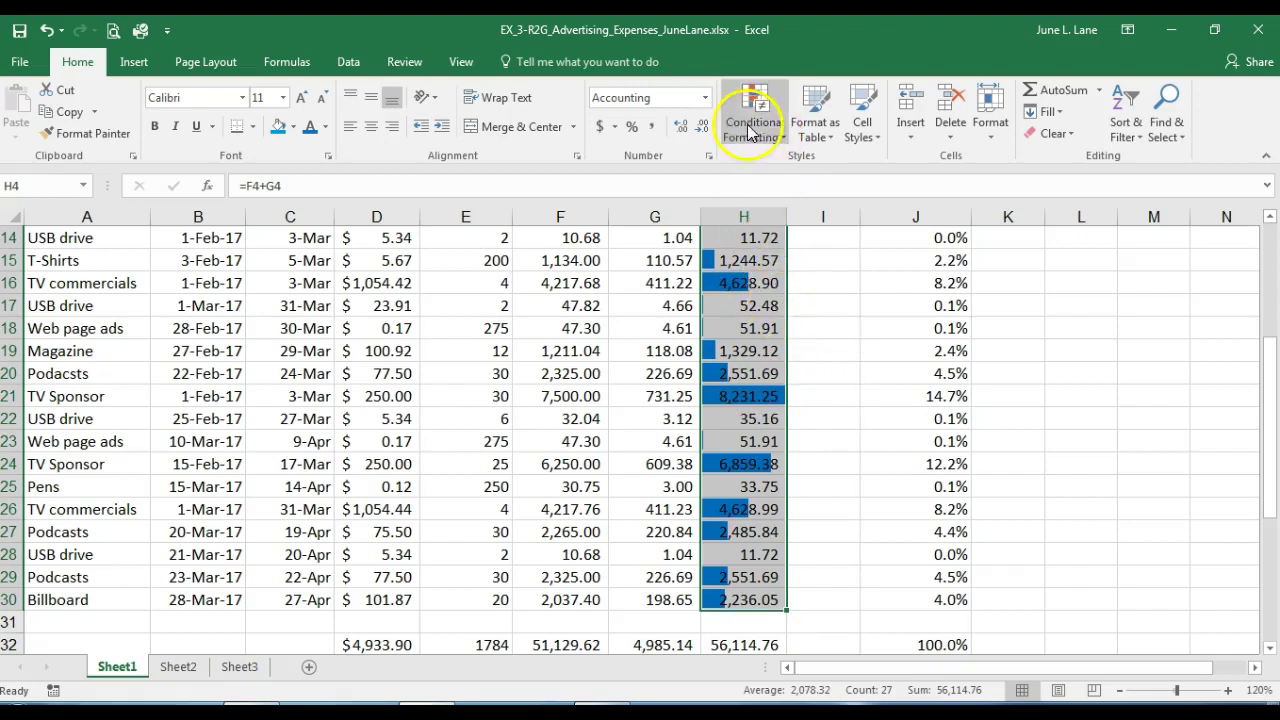
Change the data bars on the Total values in H4:H30 to the green solid fill
left_click(779, 138)
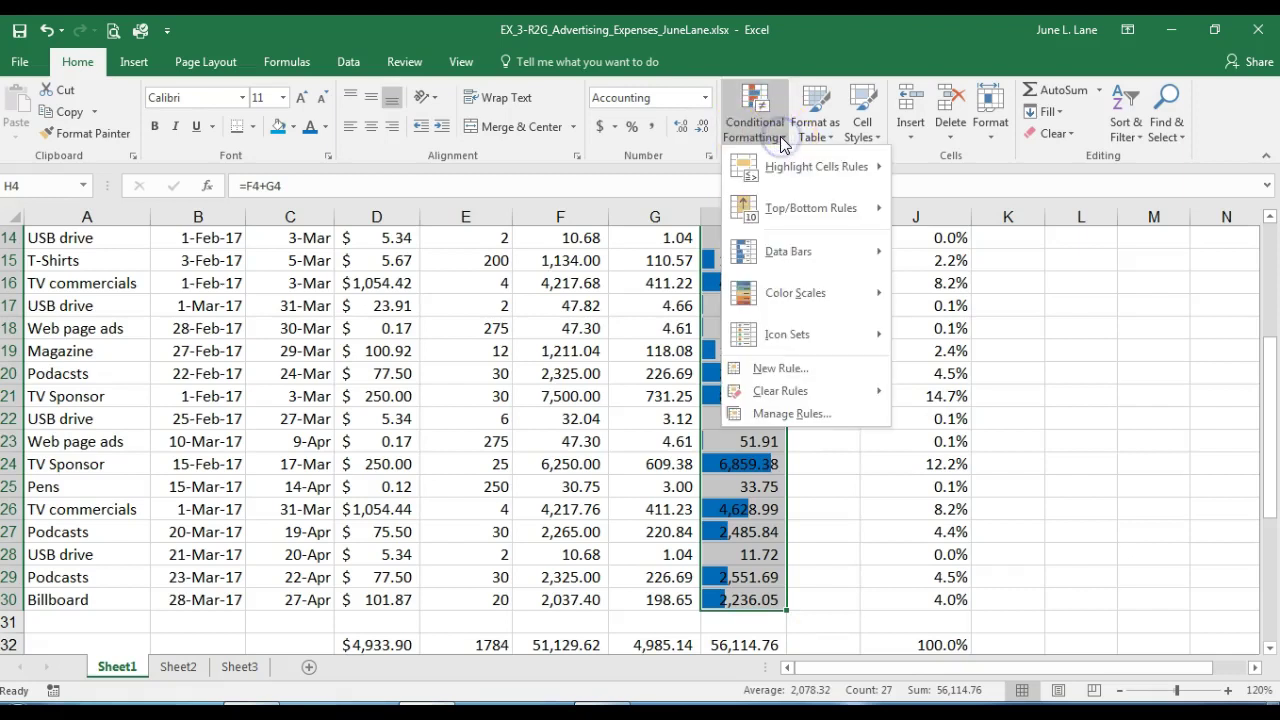
left_click(823, 251)
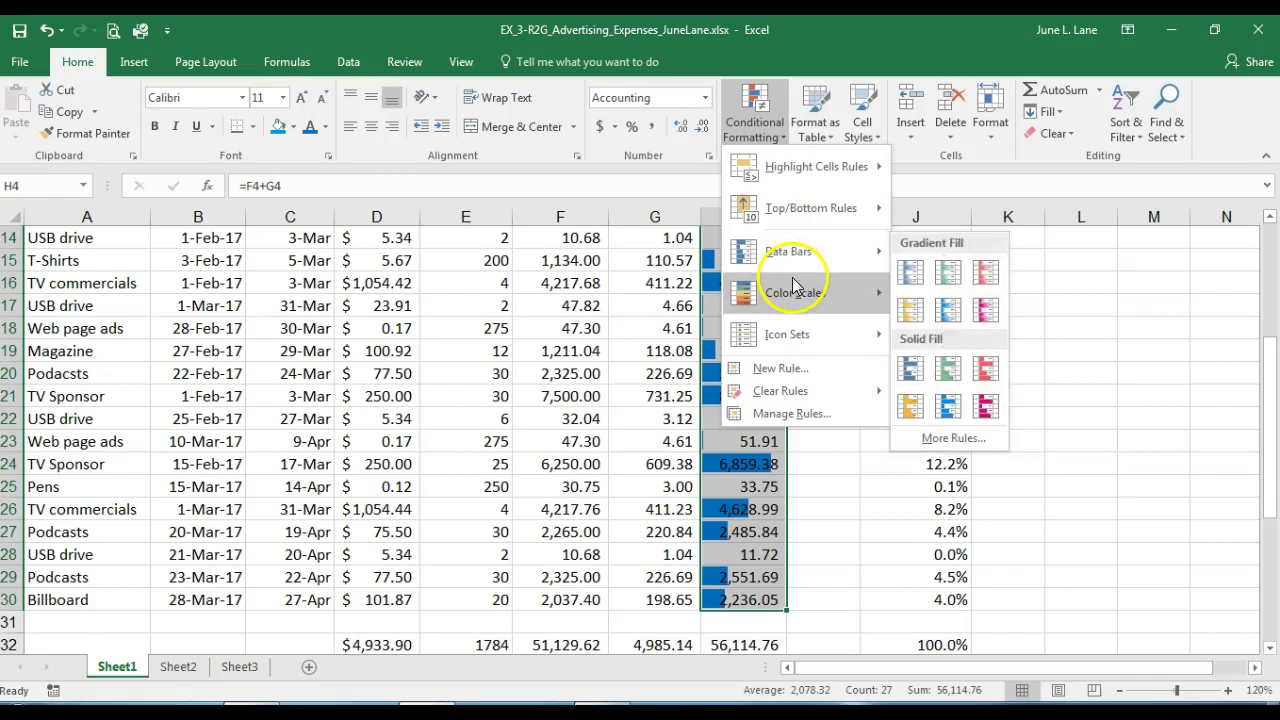
left_click(845, 272)
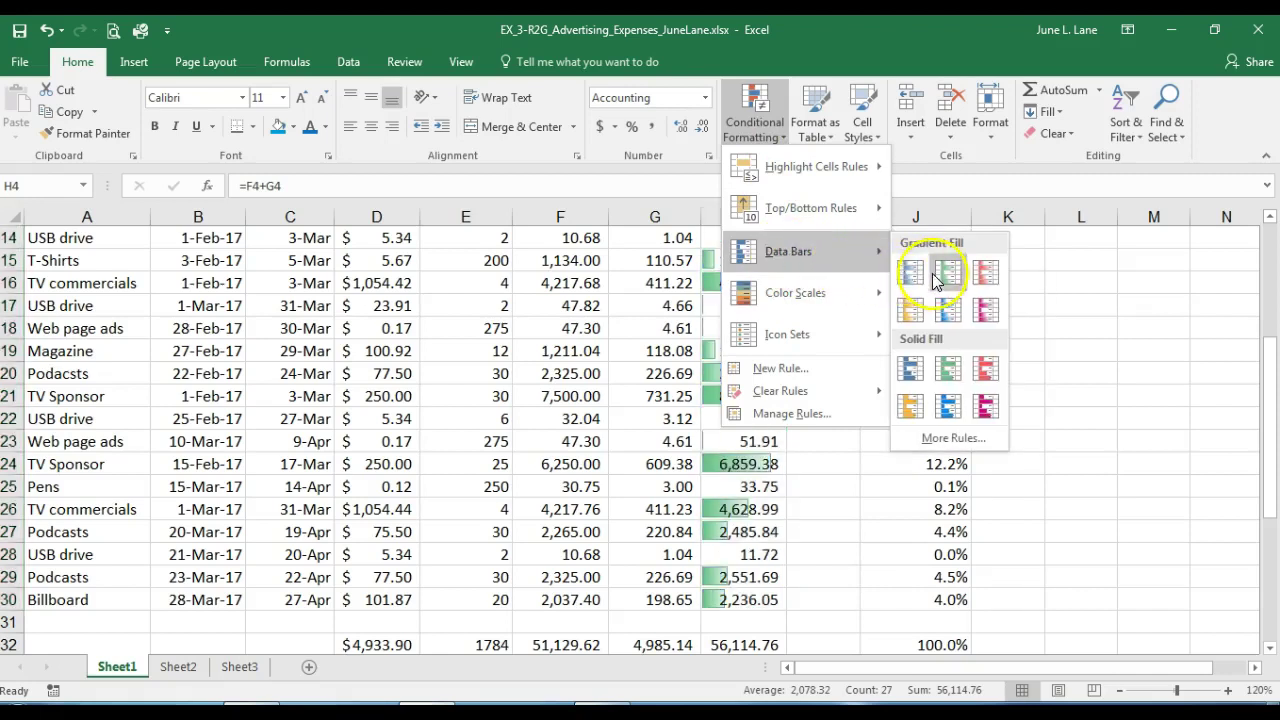
left_click(944, 373)
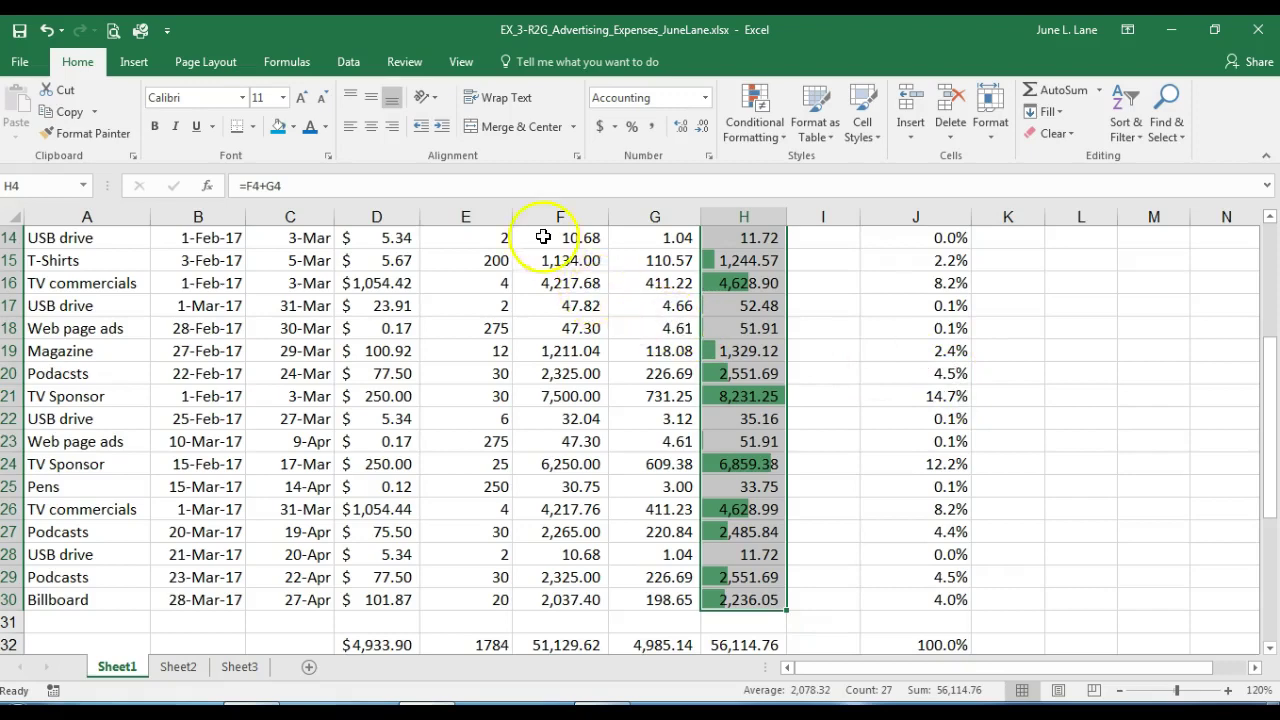
Create a Between highlight rule for the Ext. Cost values in F4:F30 with limits of 2000 and 4000
scroll(620, 336, "up", 5)
left_click_drag(562, 335, 563, 554)
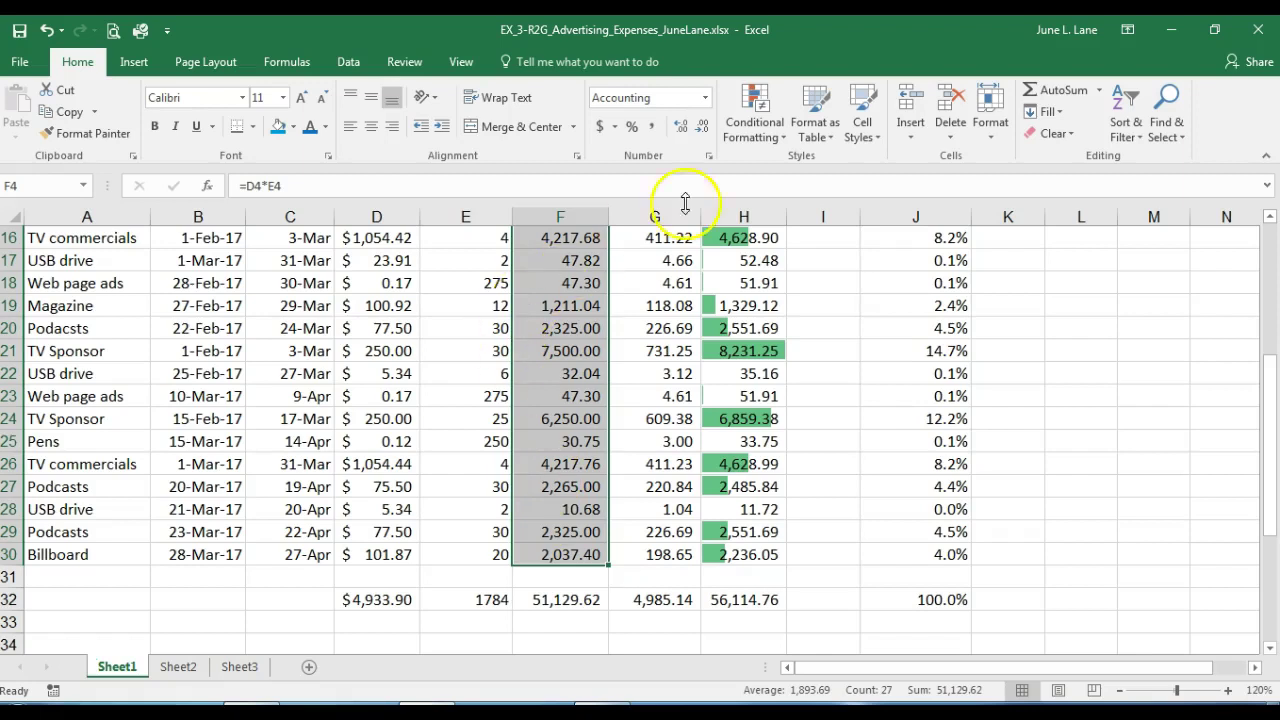
left_click(755, 136)
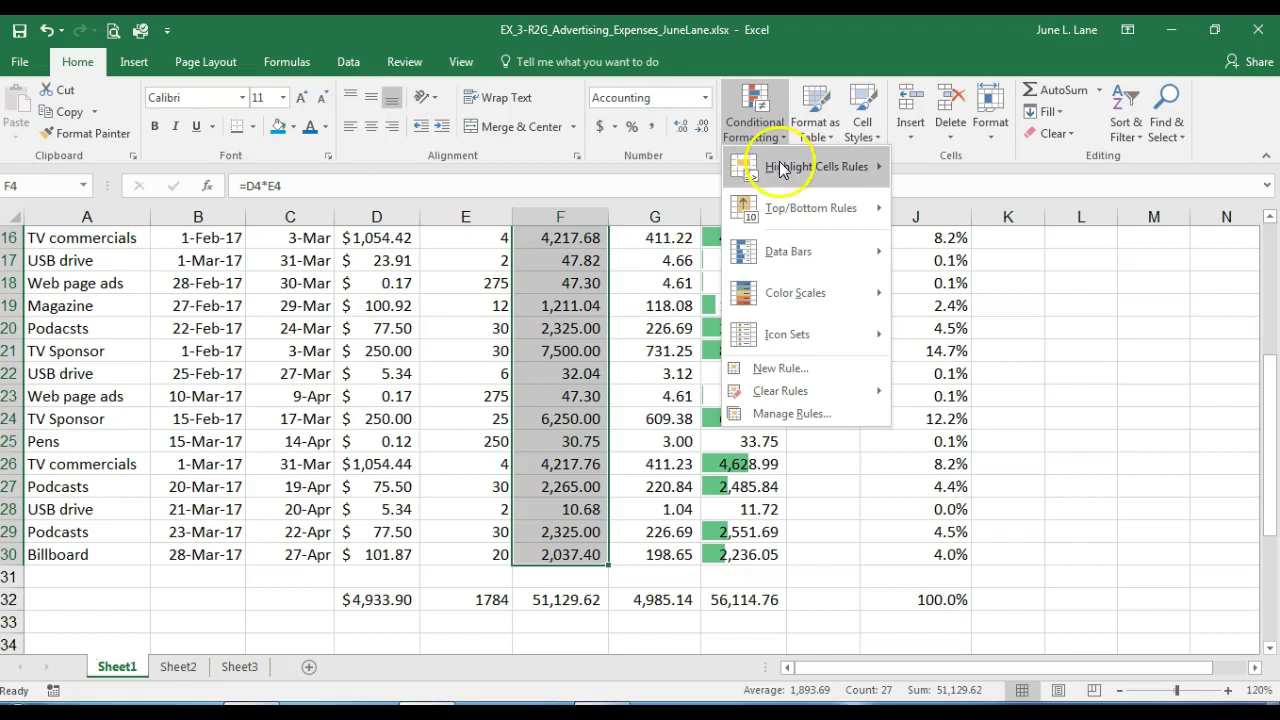
left_click(782, 169)
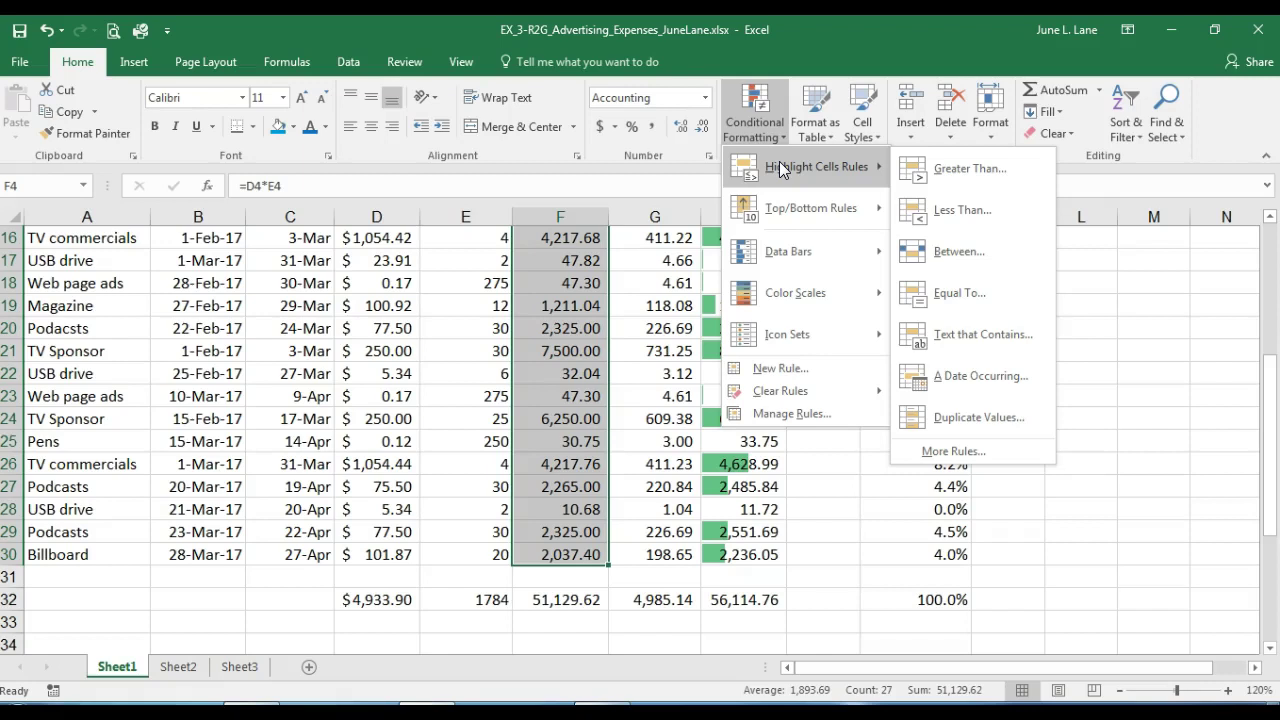
left_click(950, 252)
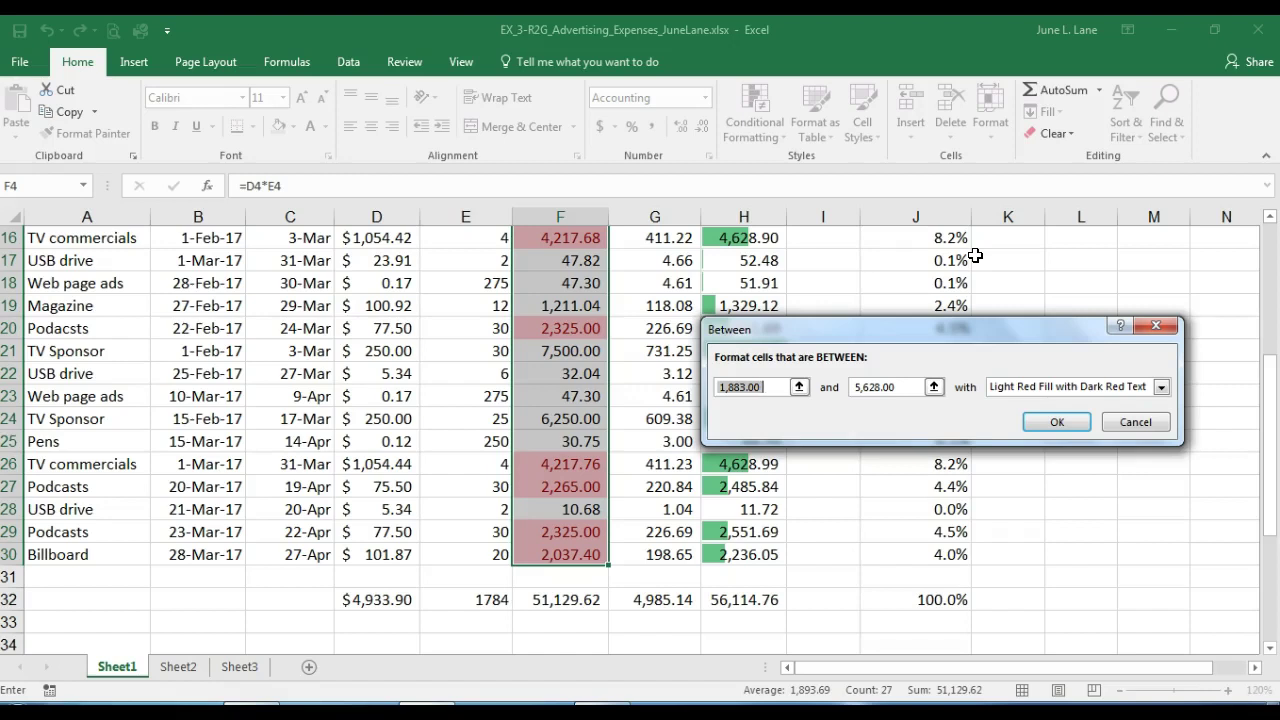
left_click_drag(722, 386, 770, 388)
type("2")
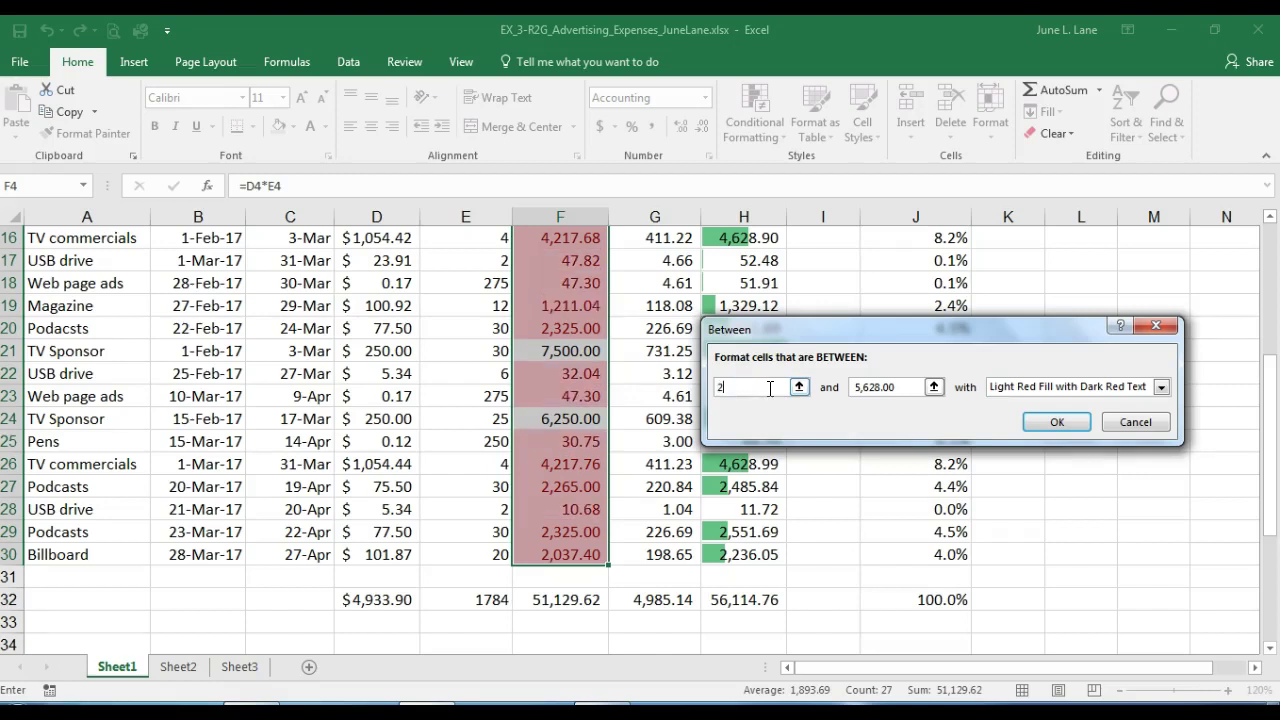
type("000")
scroll(957, 471, "up", 1)
left_click(871, 386)
left_click_drag(894, 386, 845, 388)
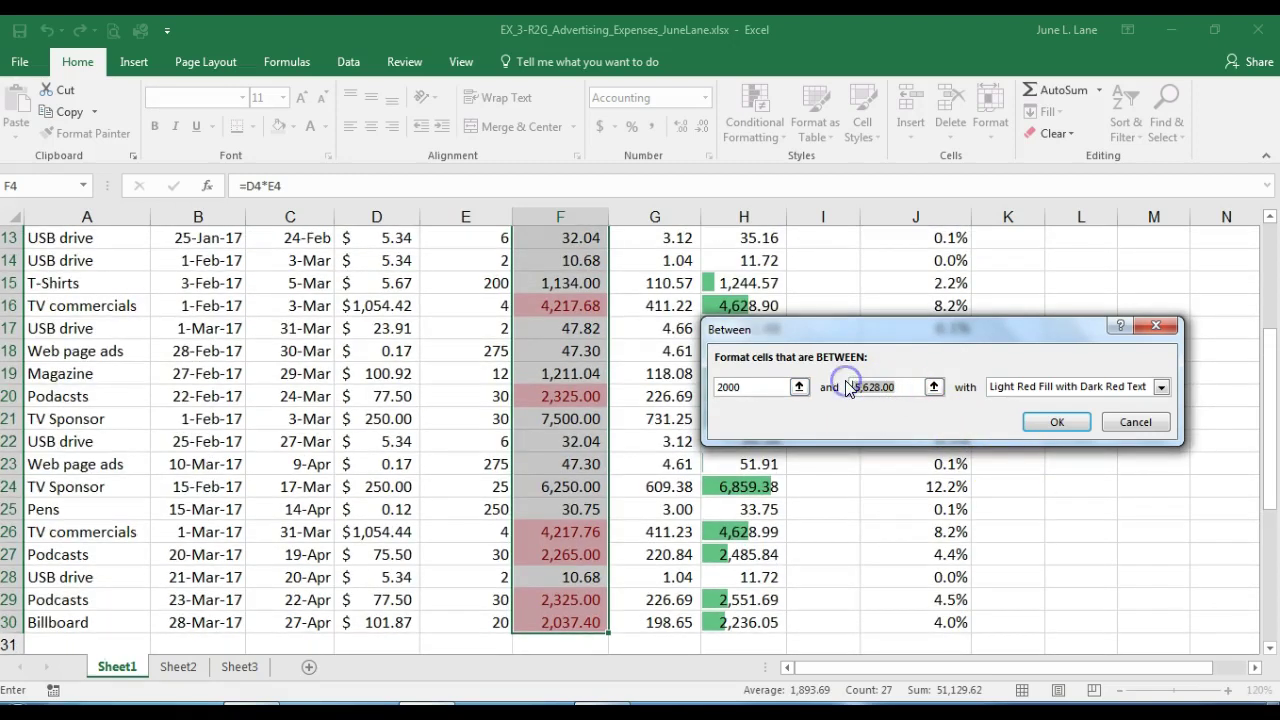
type("4000")
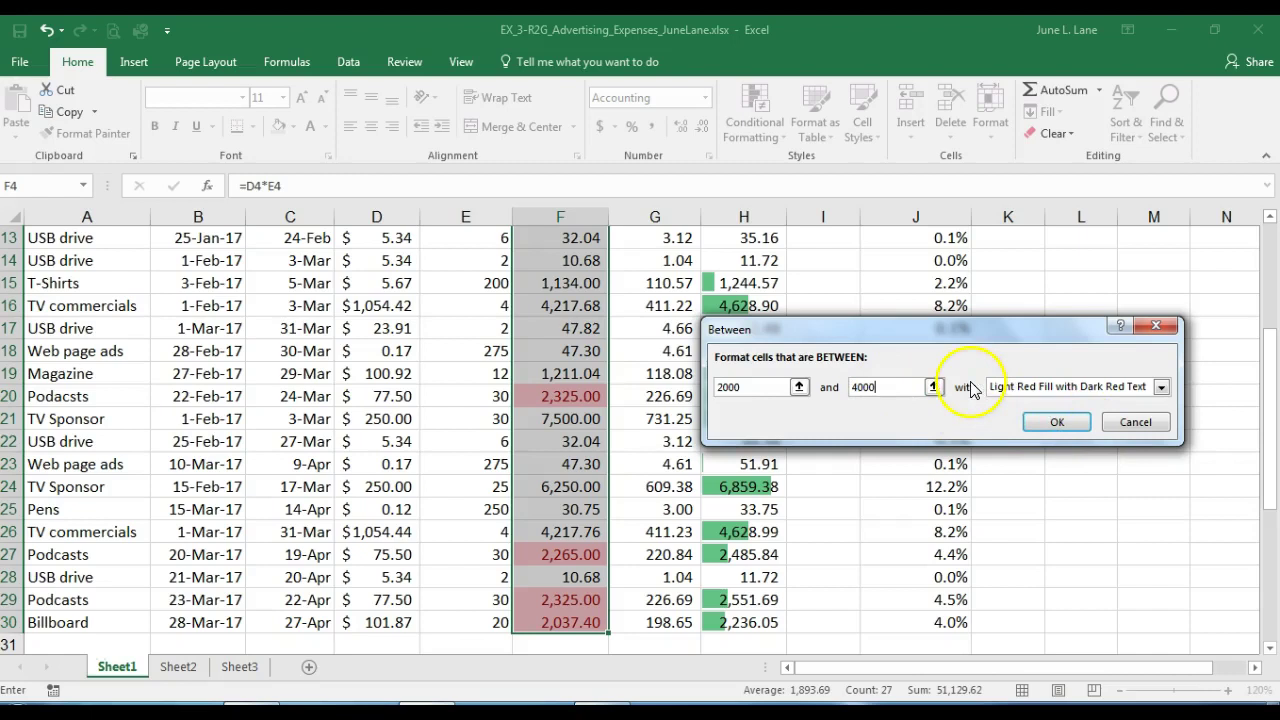
Choose Light Red Fill as the Between rule's format and apply the rule to F4:F30
left_click(1161, 387)
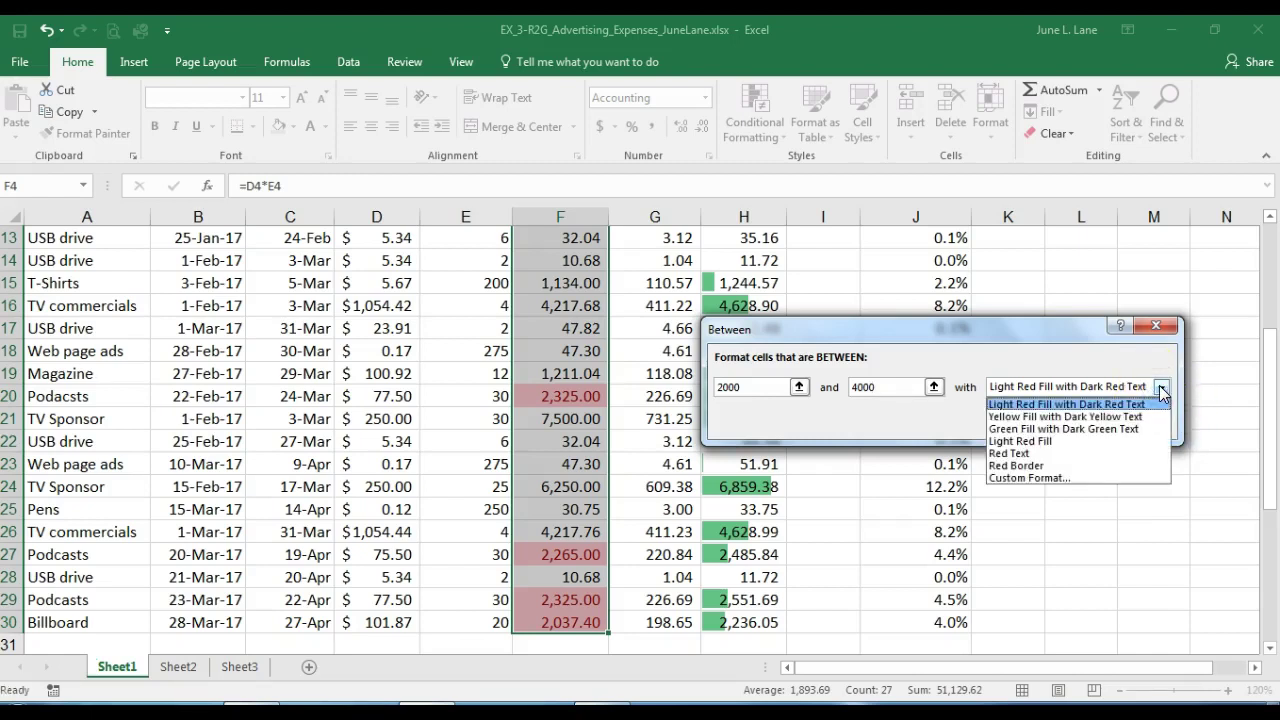
left_click(1026, 450)
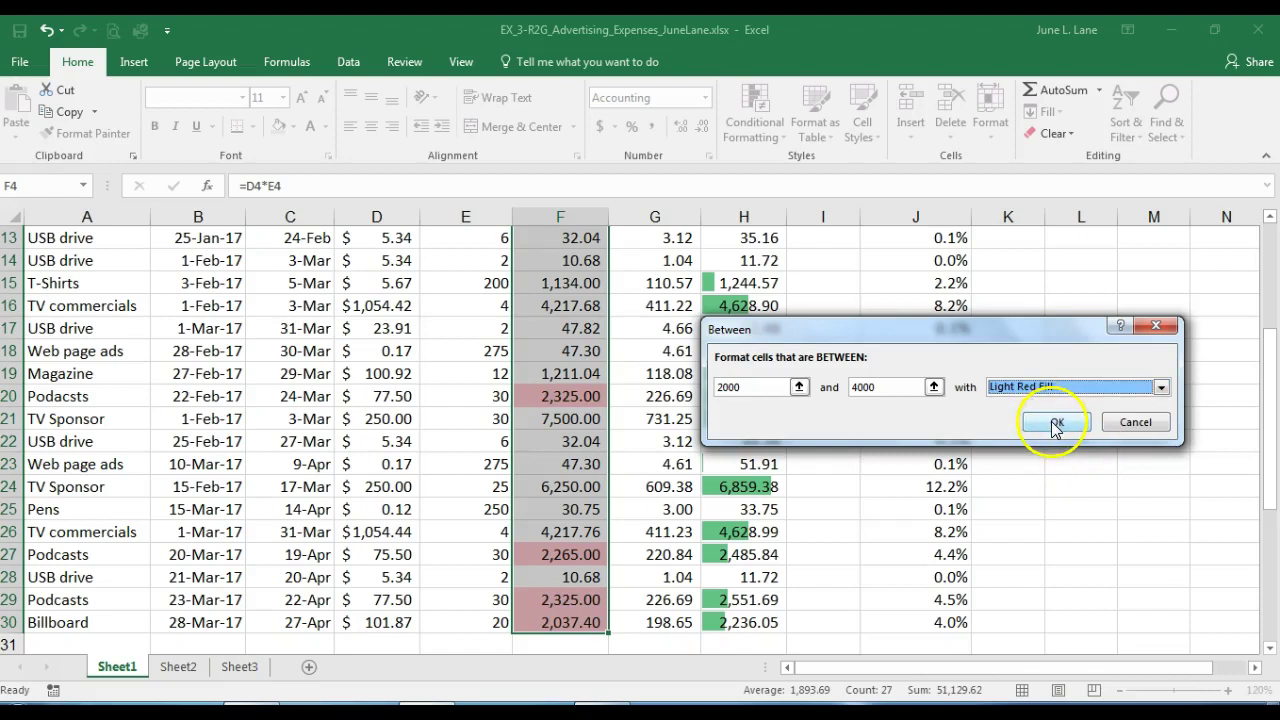
left_click(1057, 422)
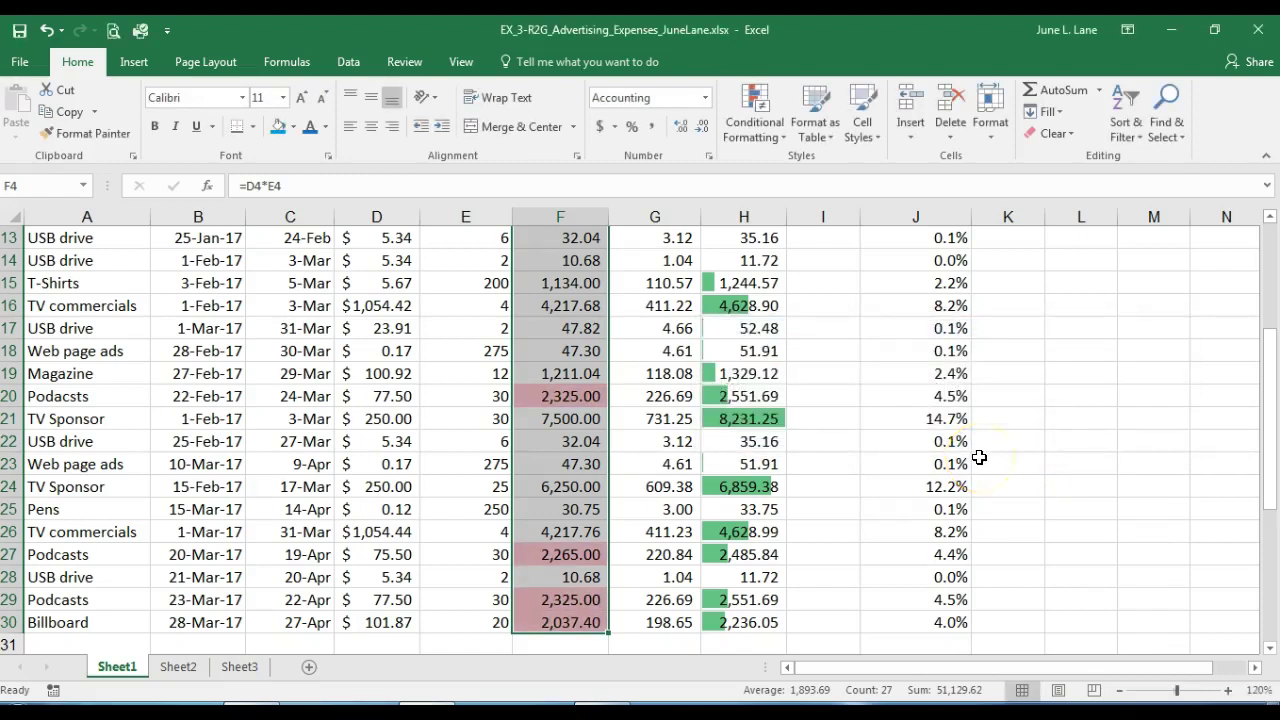
scroll(979, 457, "up", 4)
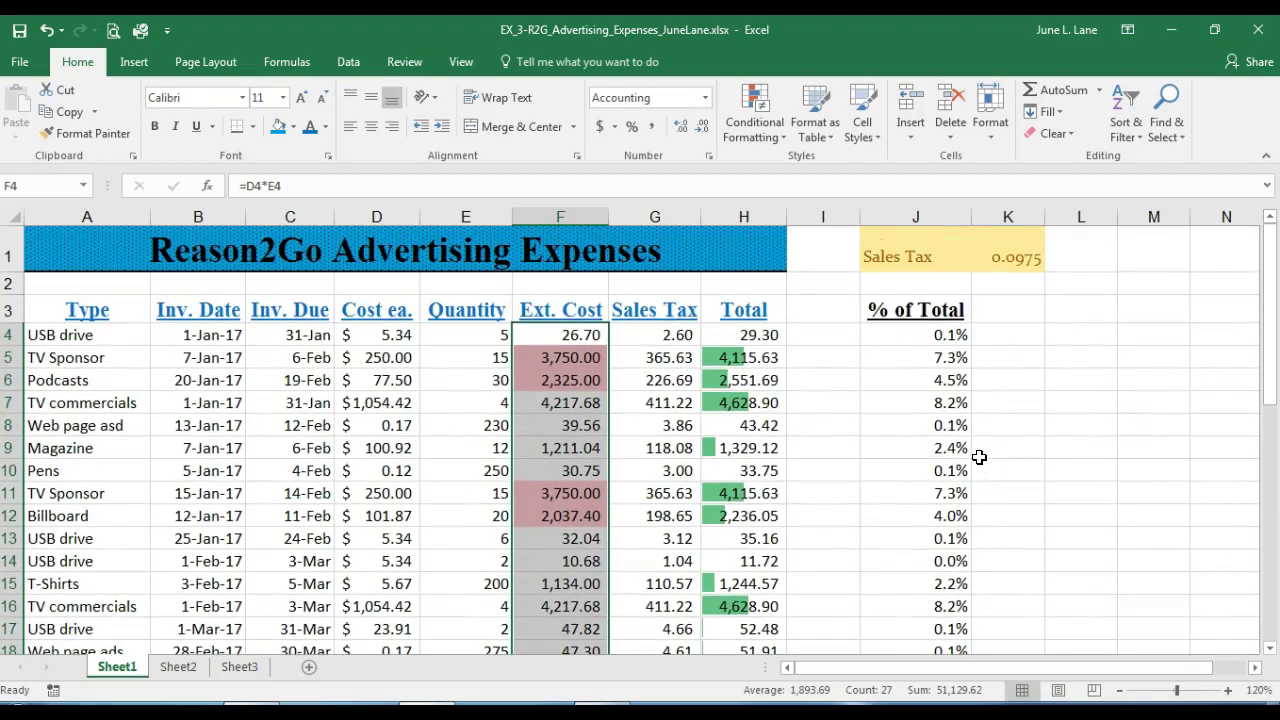
left_click(1023, 464)
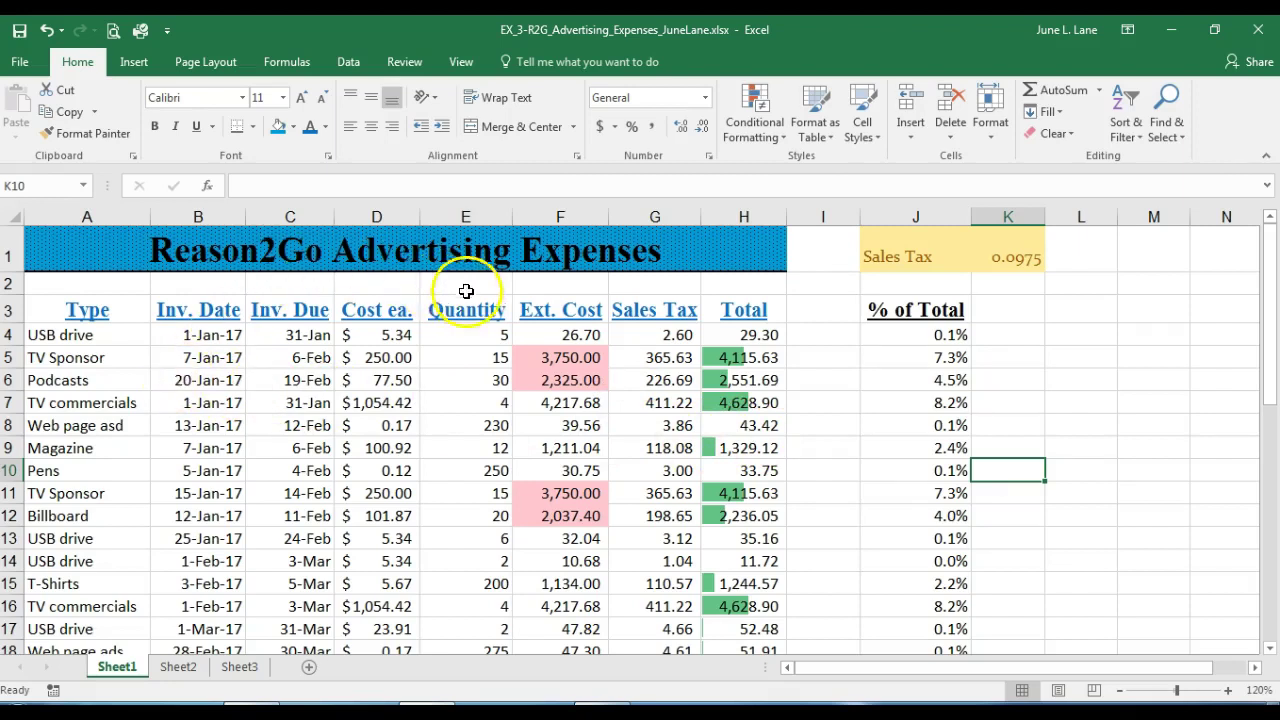
Change the TV commercials quantity in E7 to 3, save the workbook and select the title cell A1
left_click(490, 402)
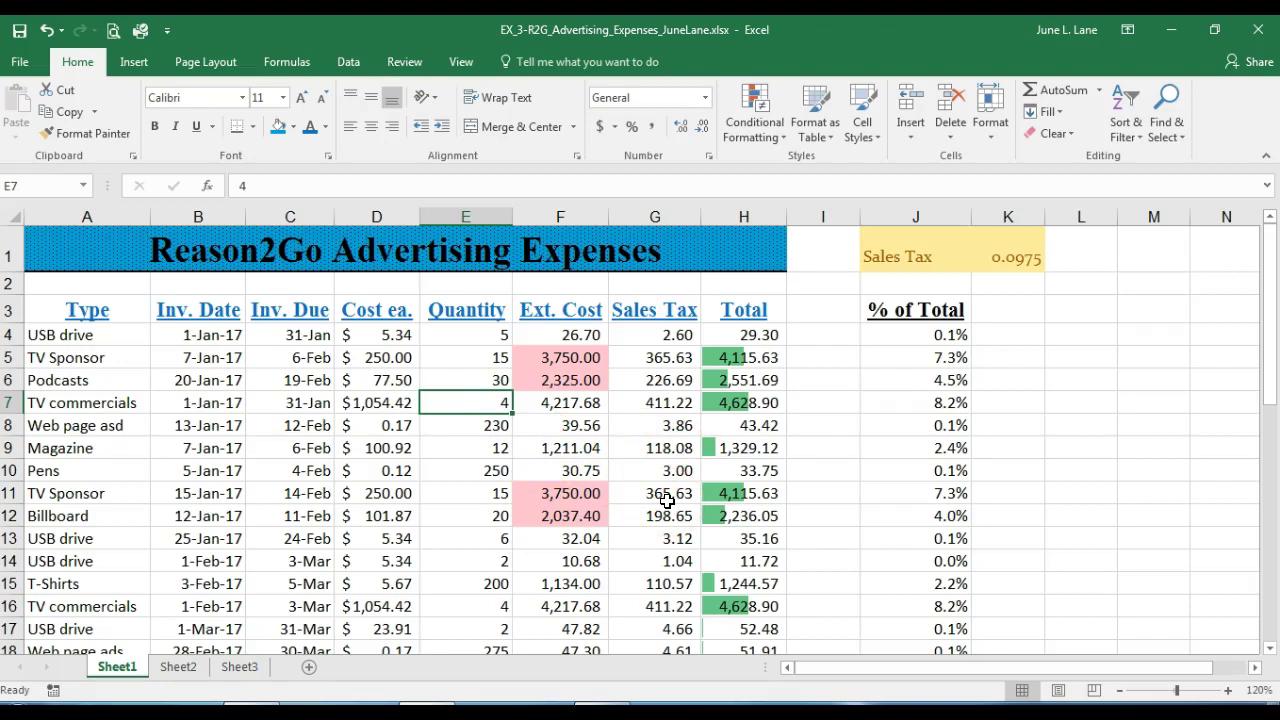
type("3")
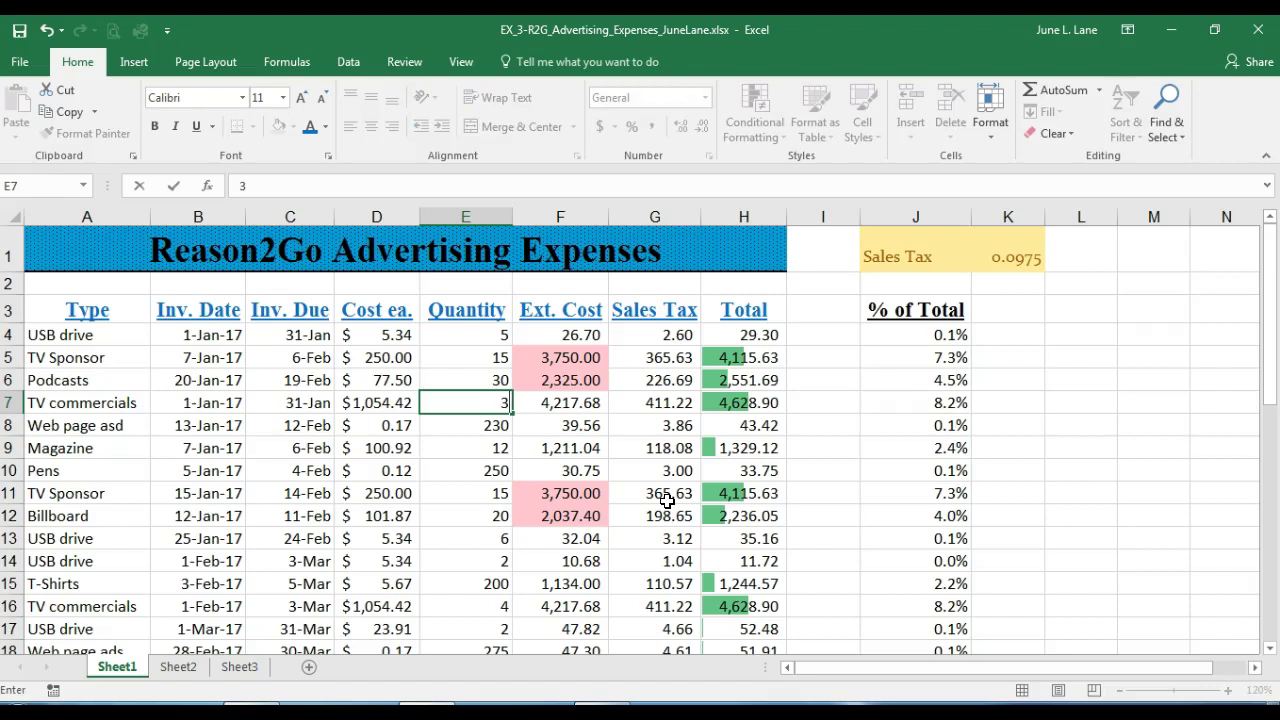
key("Return")
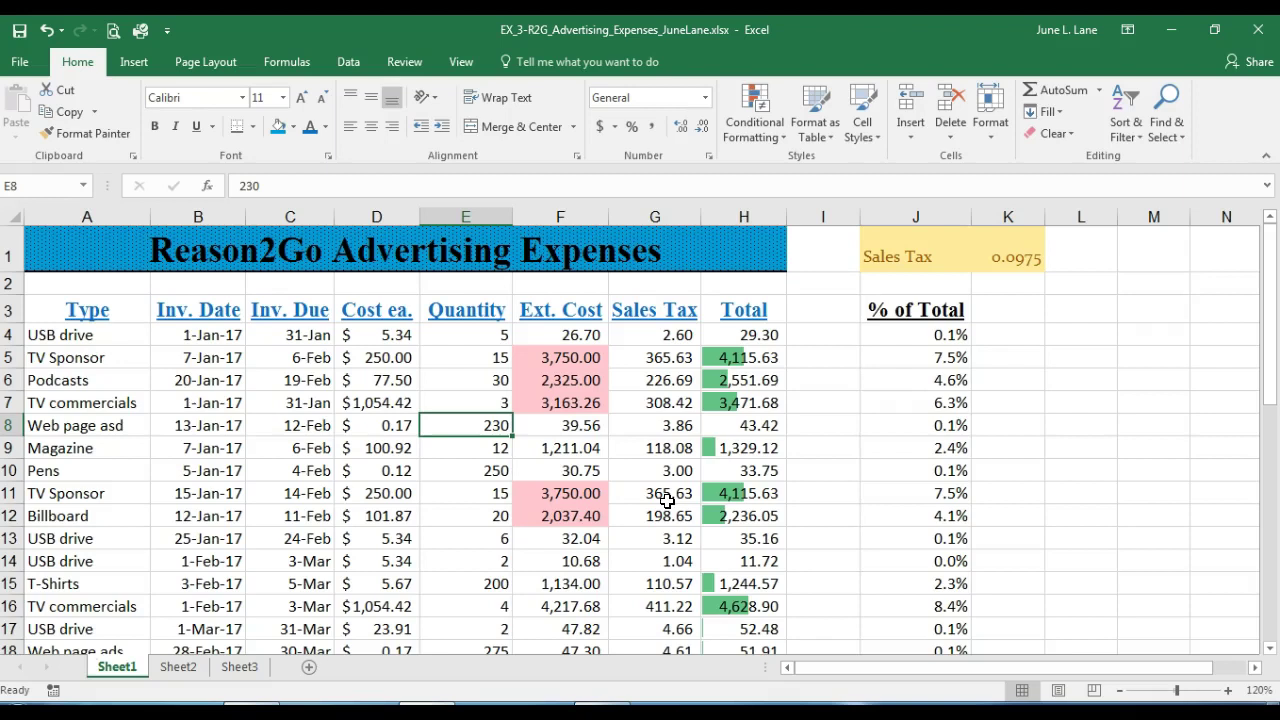
left_click(20, 31)
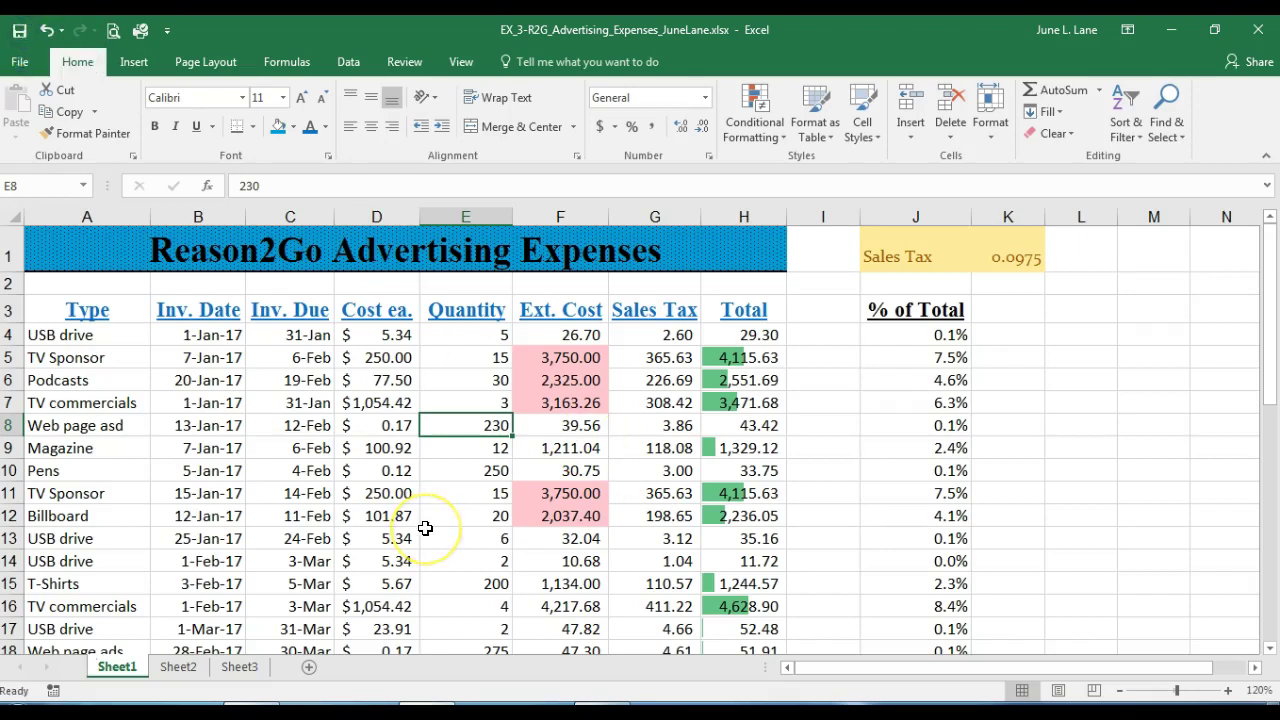
left_click(51, 257)
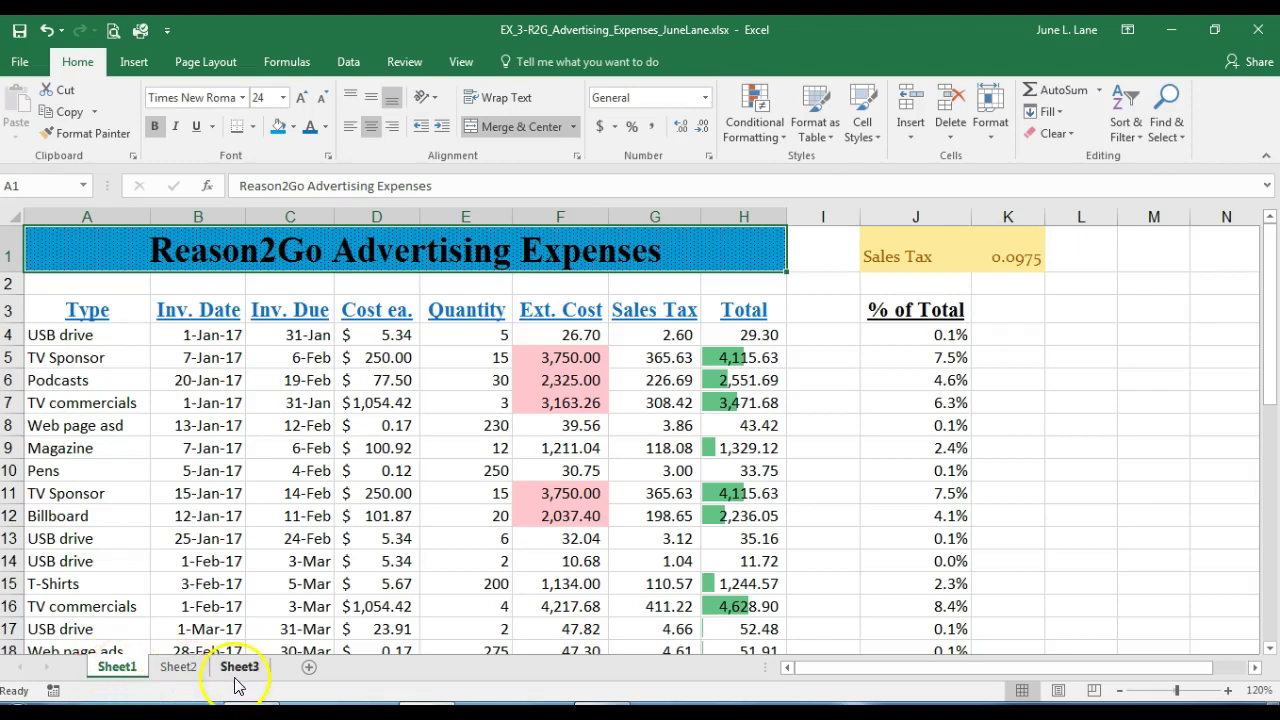
Rename the Sheet2 worksheet as Budget
left_click(184, 669)
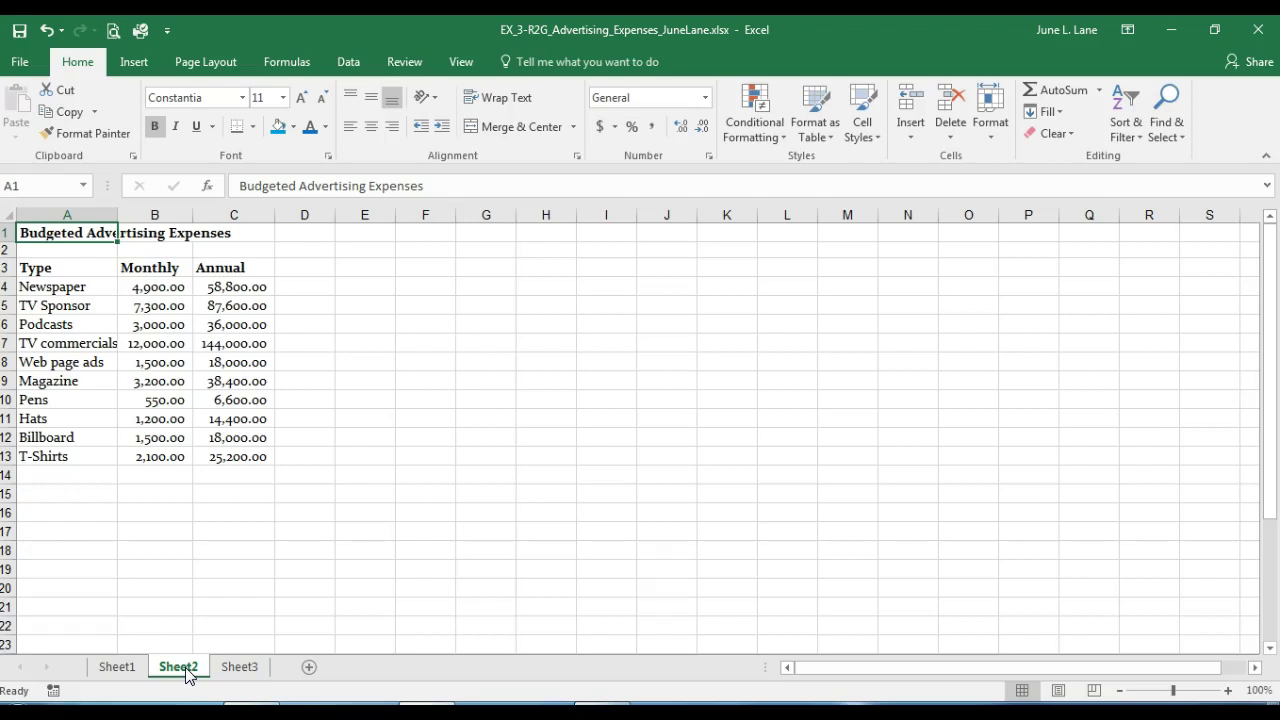
left_click(118, 669)
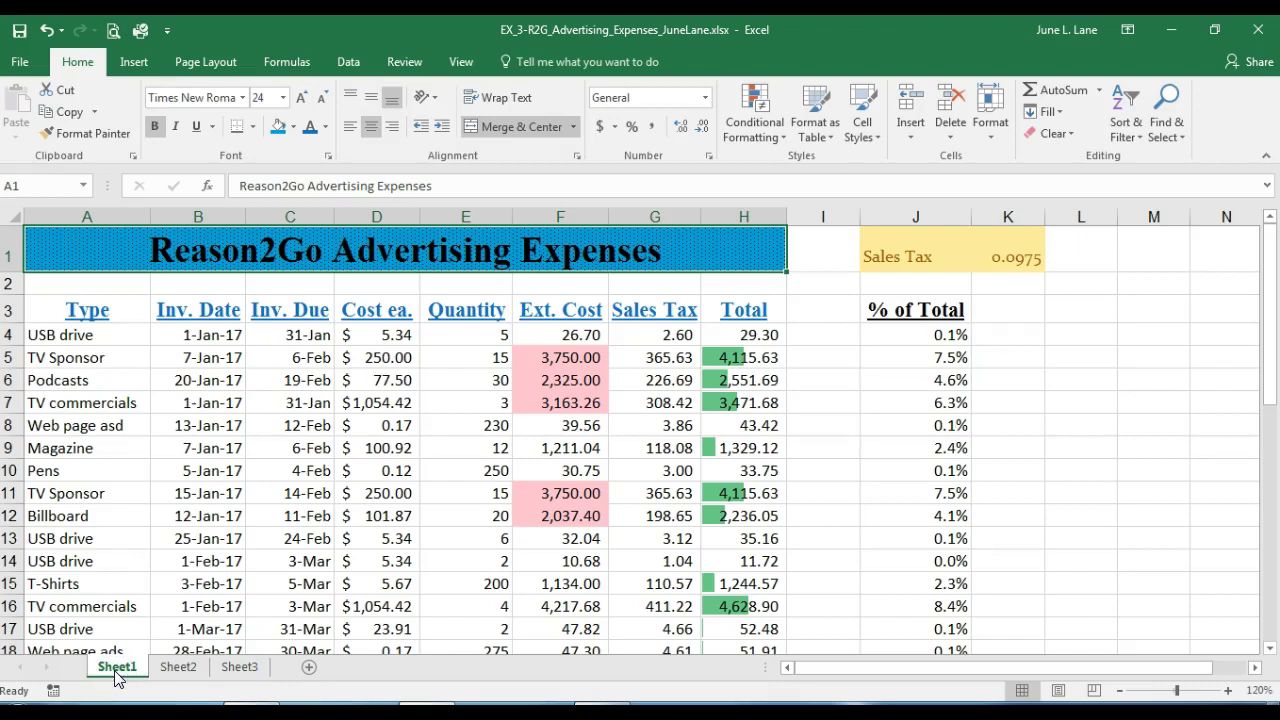
left_click(188, 670)
double_click(190, 669)
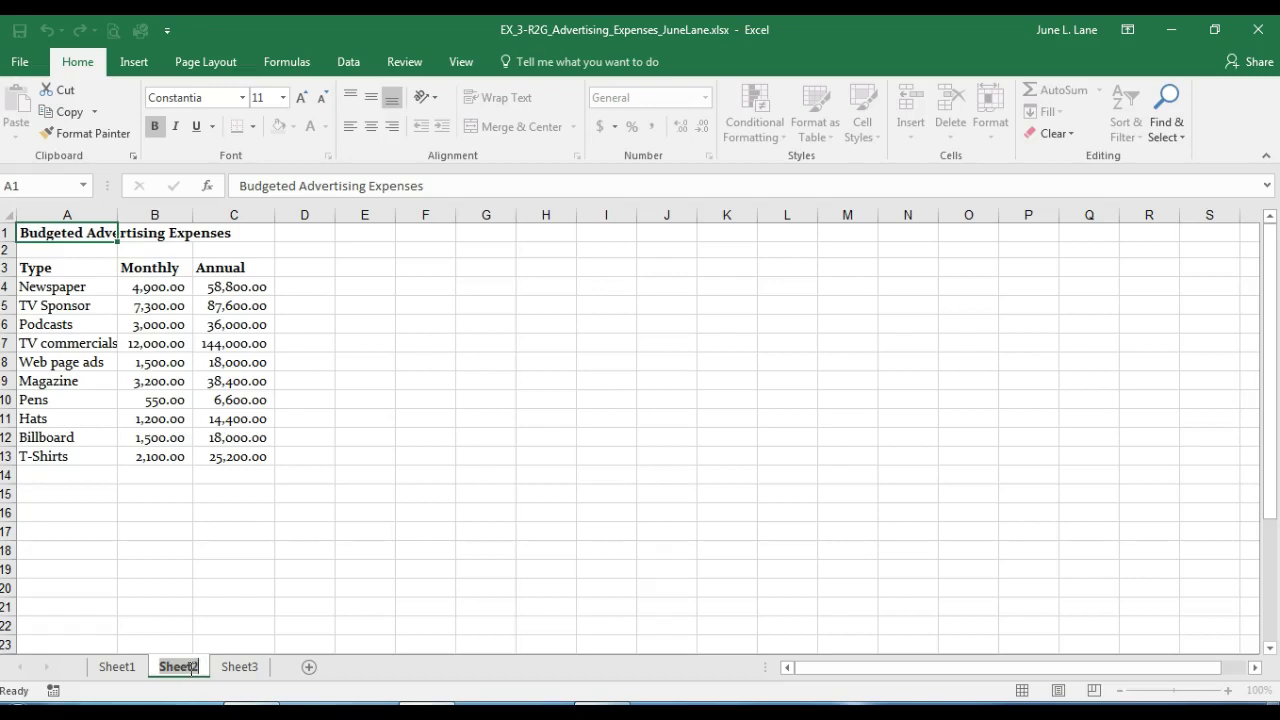
type("Bu")
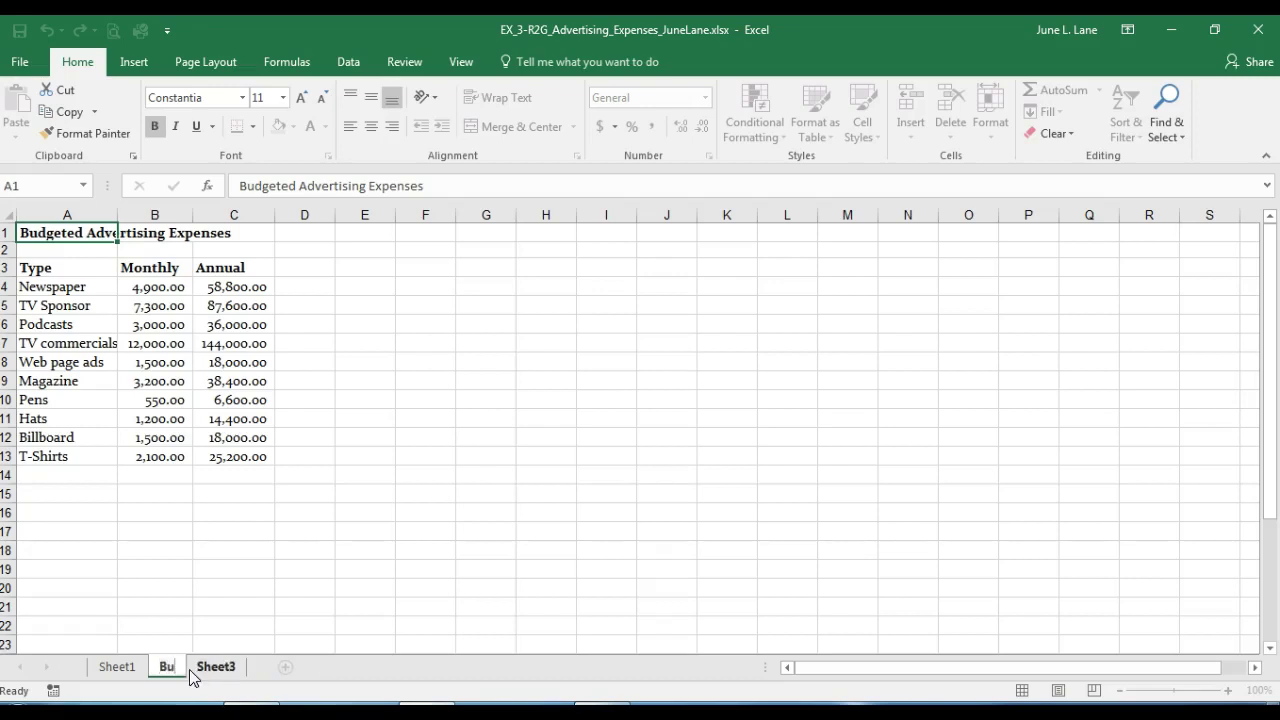
type("dget")
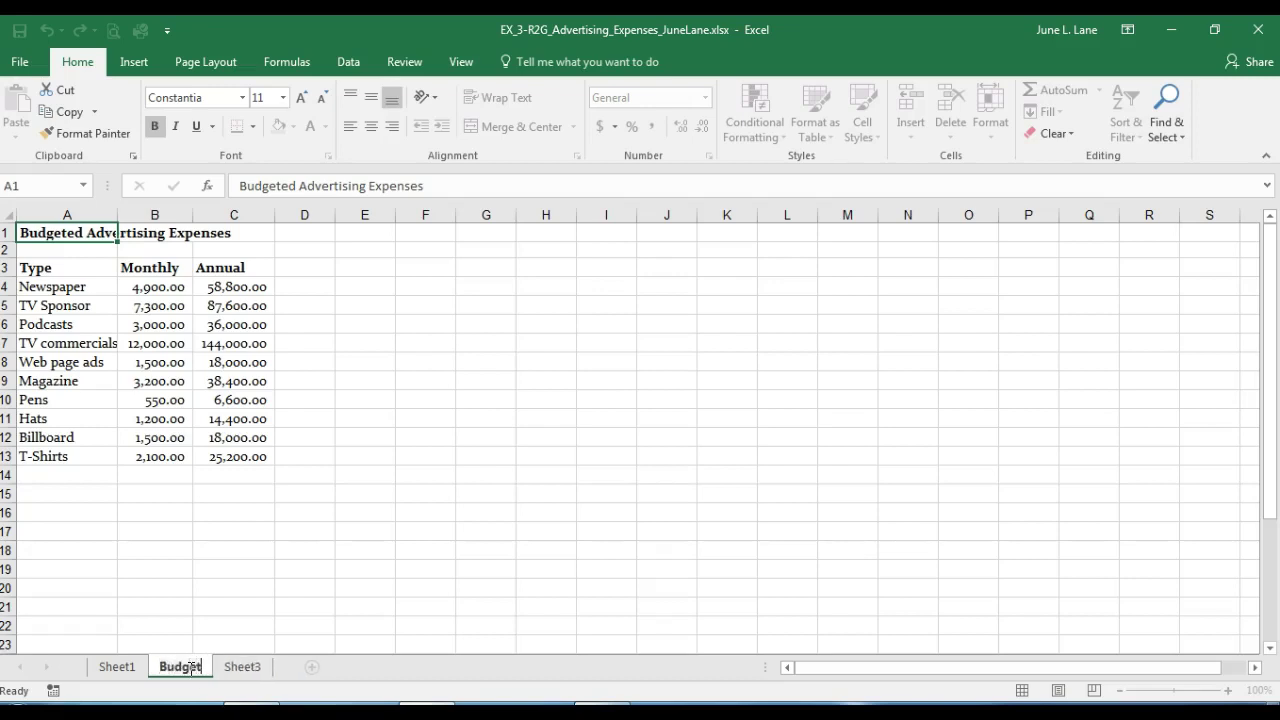
key("Return")
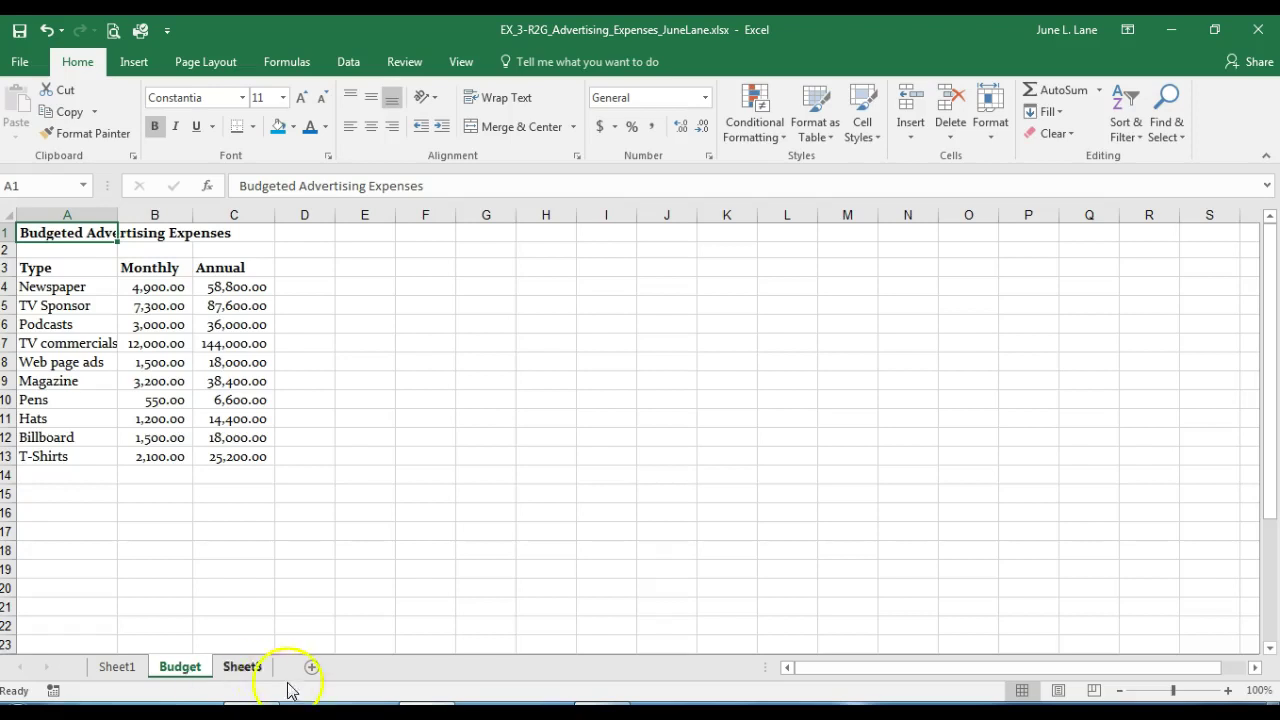
Set the Budget sheet's tab color to Bright Green, Accent 4, Lighter 40%
right_click(176, 677)
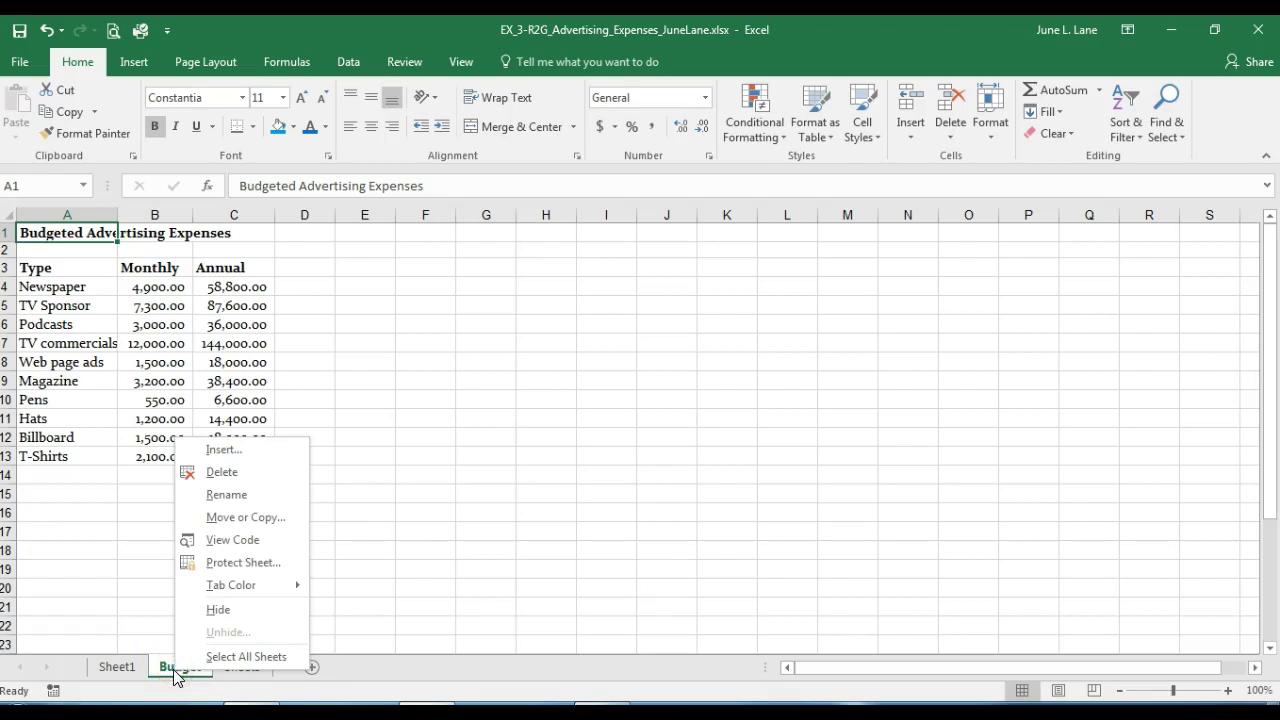
mouse_move(235, 590)
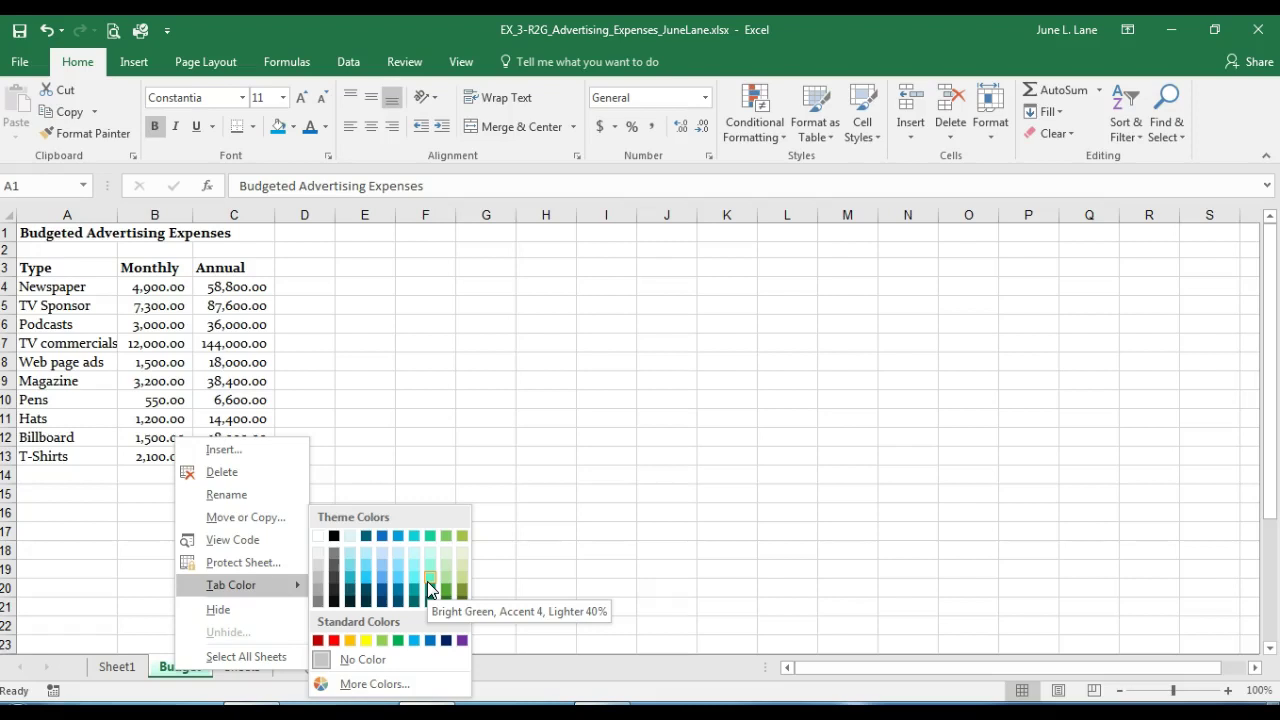
left_click(427, 581)
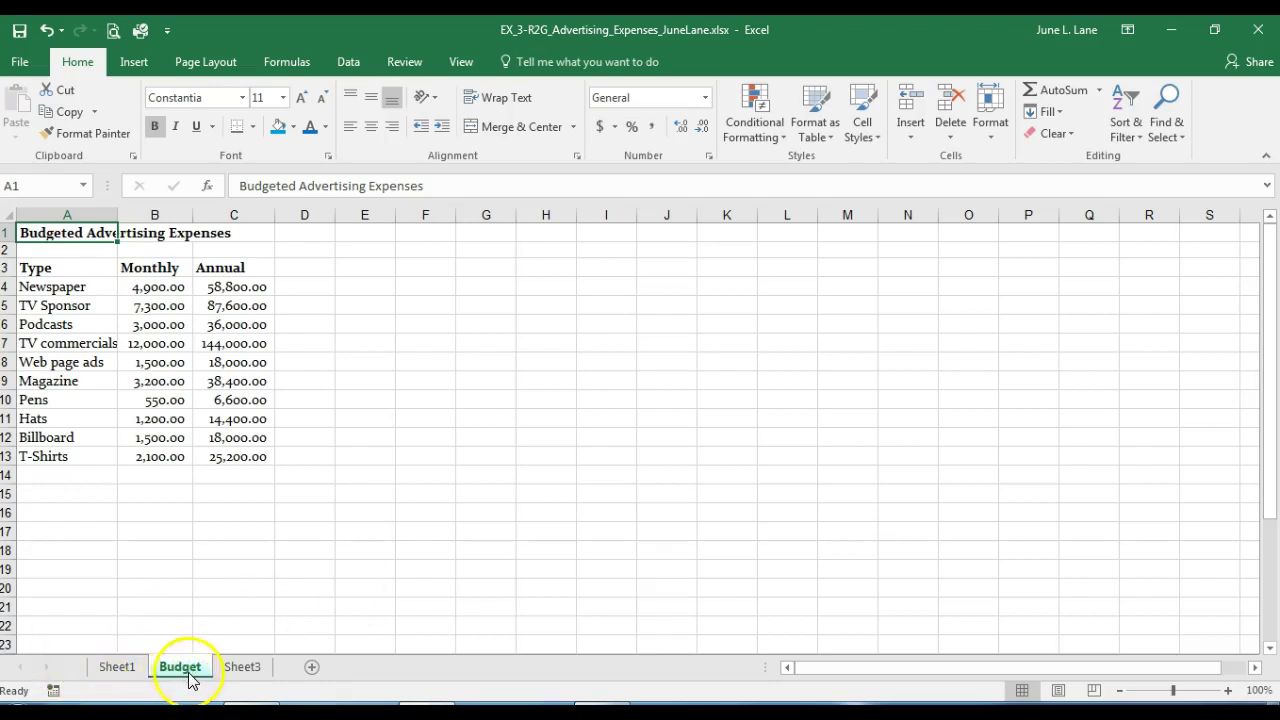
Rename the Sheet1 worksheet as Actual
left_click(118, 667)
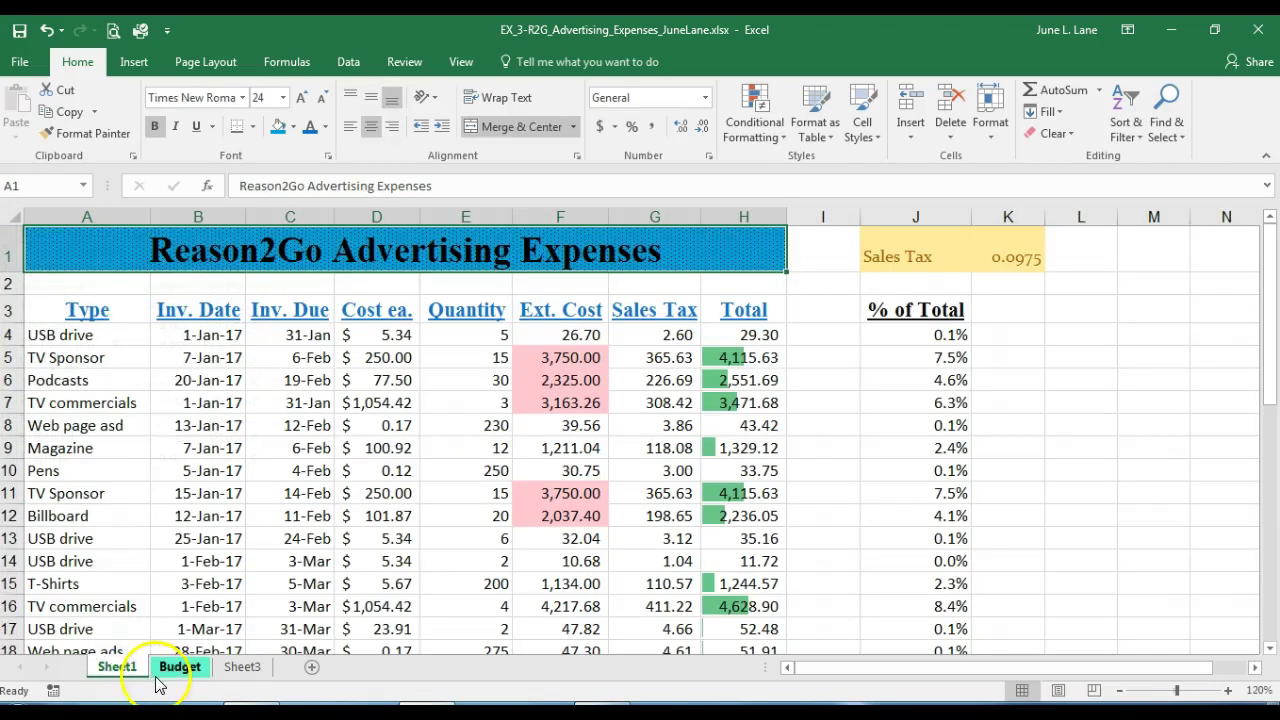
left_click(124, 676)
left_click_drag(124, 676, 124, 672)
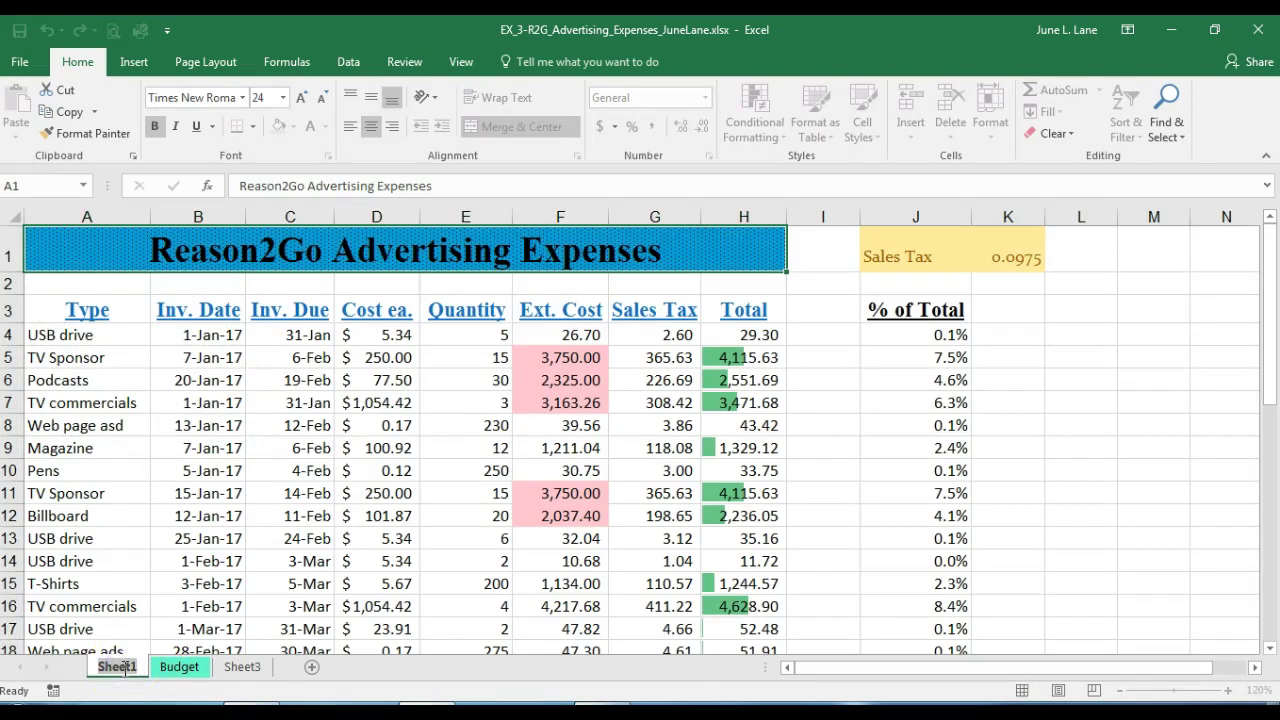
type("Actual")
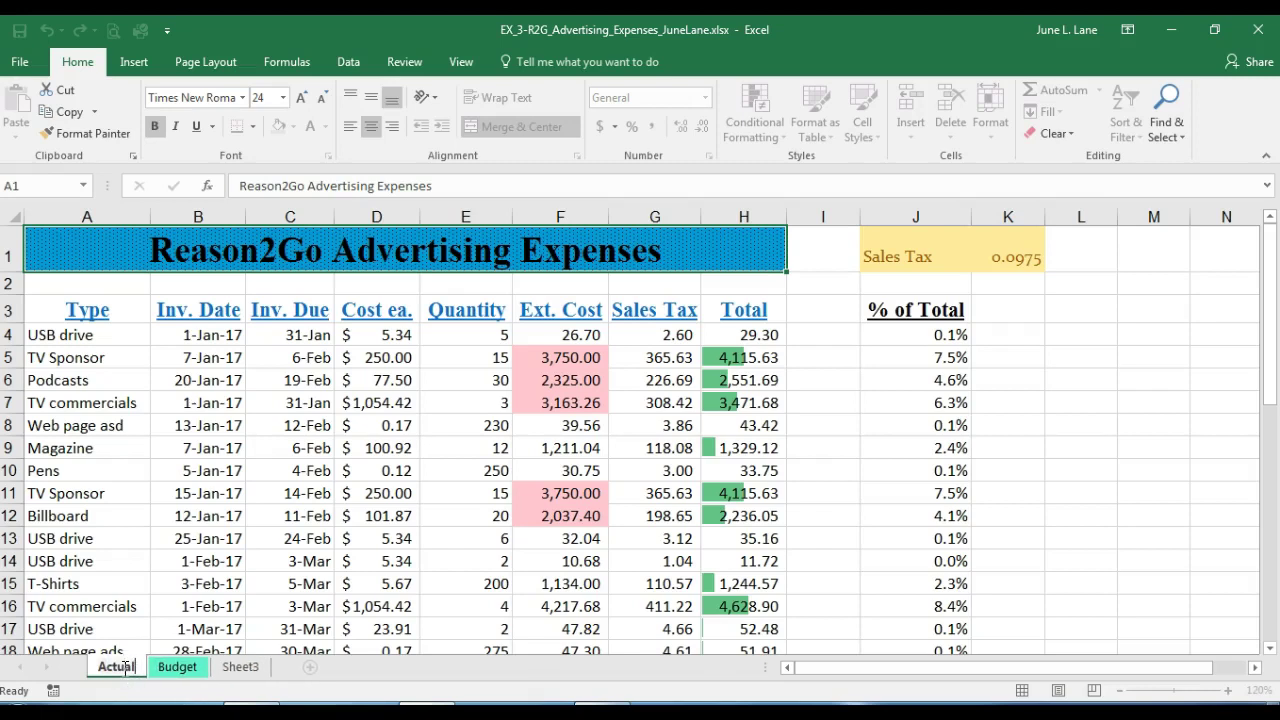
key("Return")
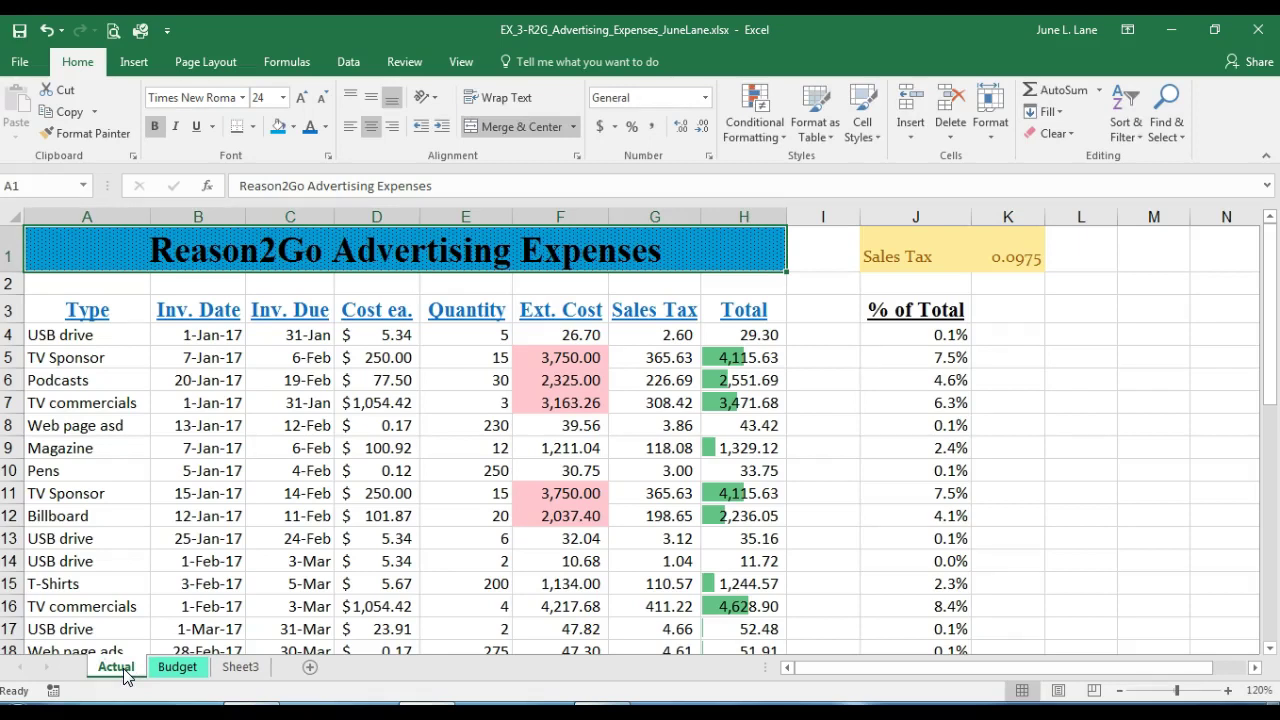
Move the Budget sheet in front of the Actual sheet
left_click(172, 669)
left_click_drag(172, 672, 163, 672)
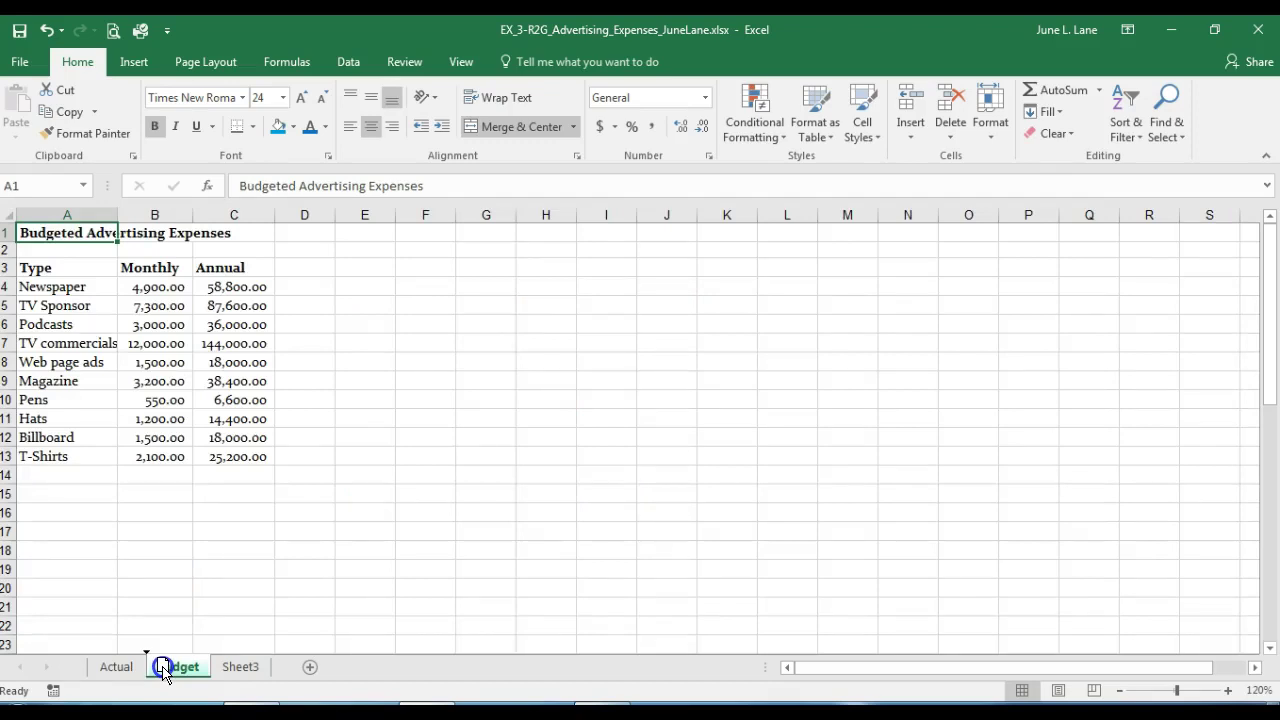
left_click_drag(163, 672, 120, 655)
left_click(177, 678)
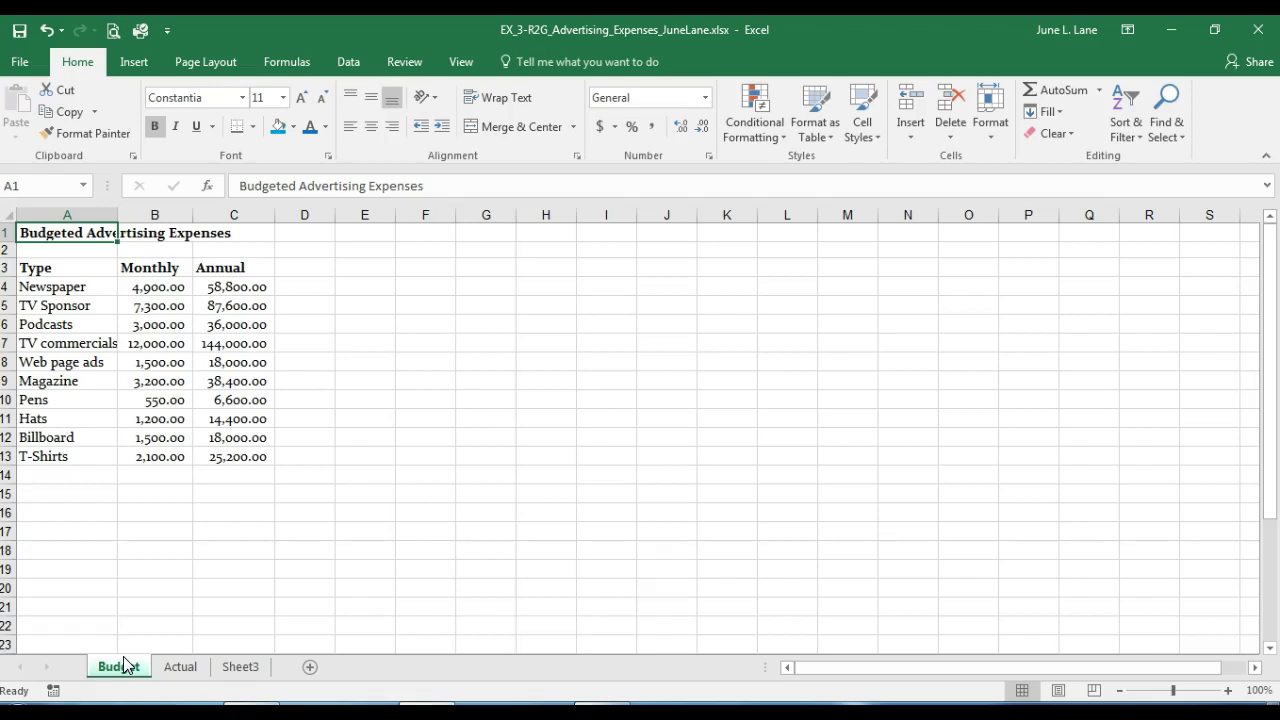
Show the Actual sheet in Page Layout view
left_click(182, 668)
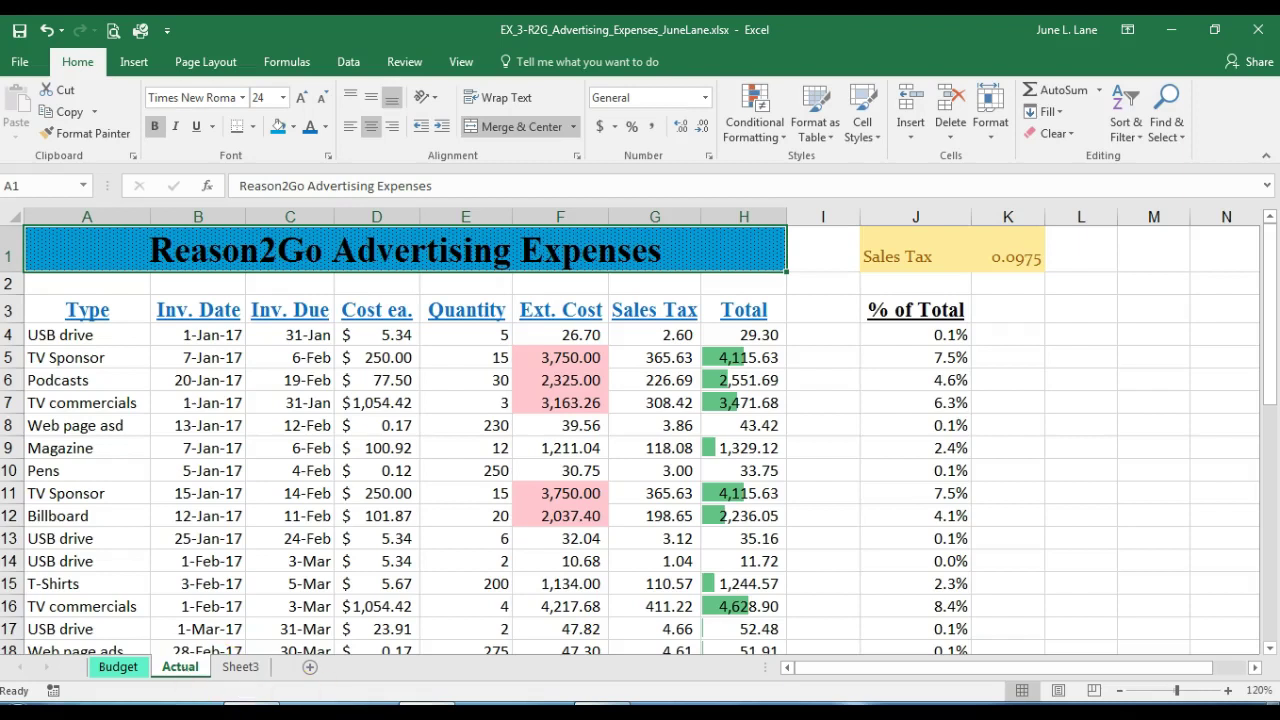
left_click(1058, 690)
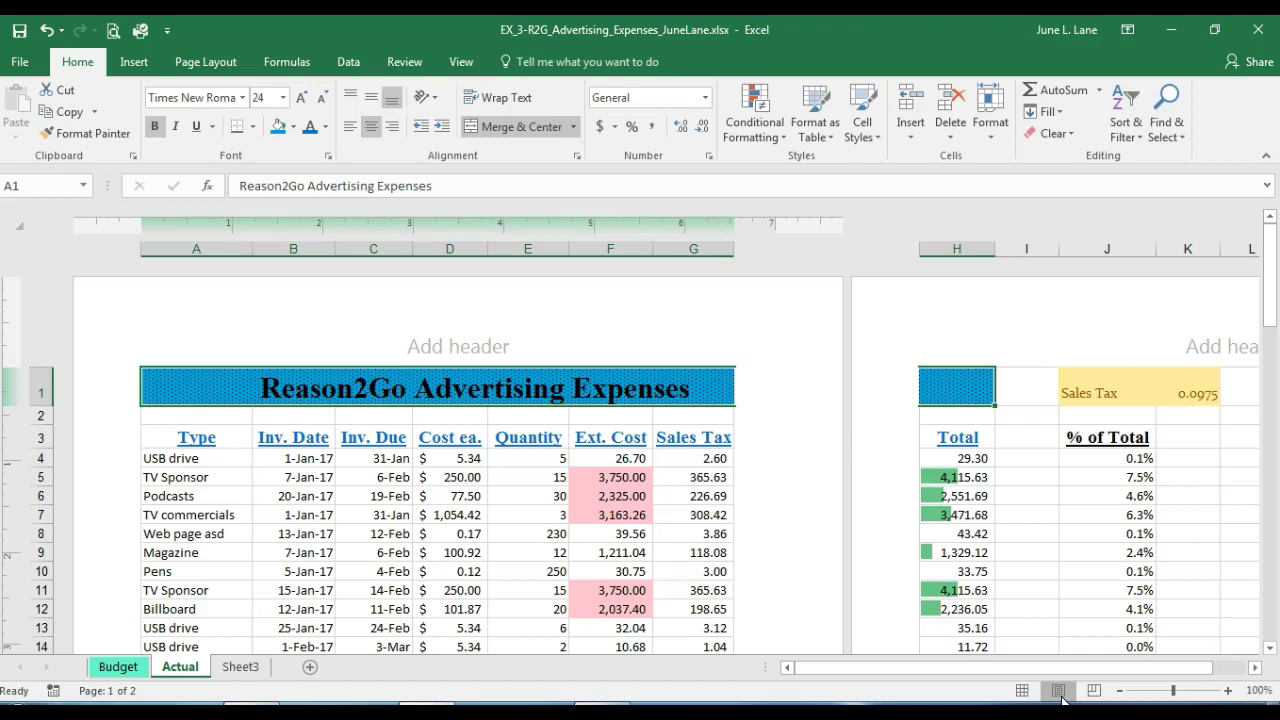
scroll(509, 608, "down", 3)
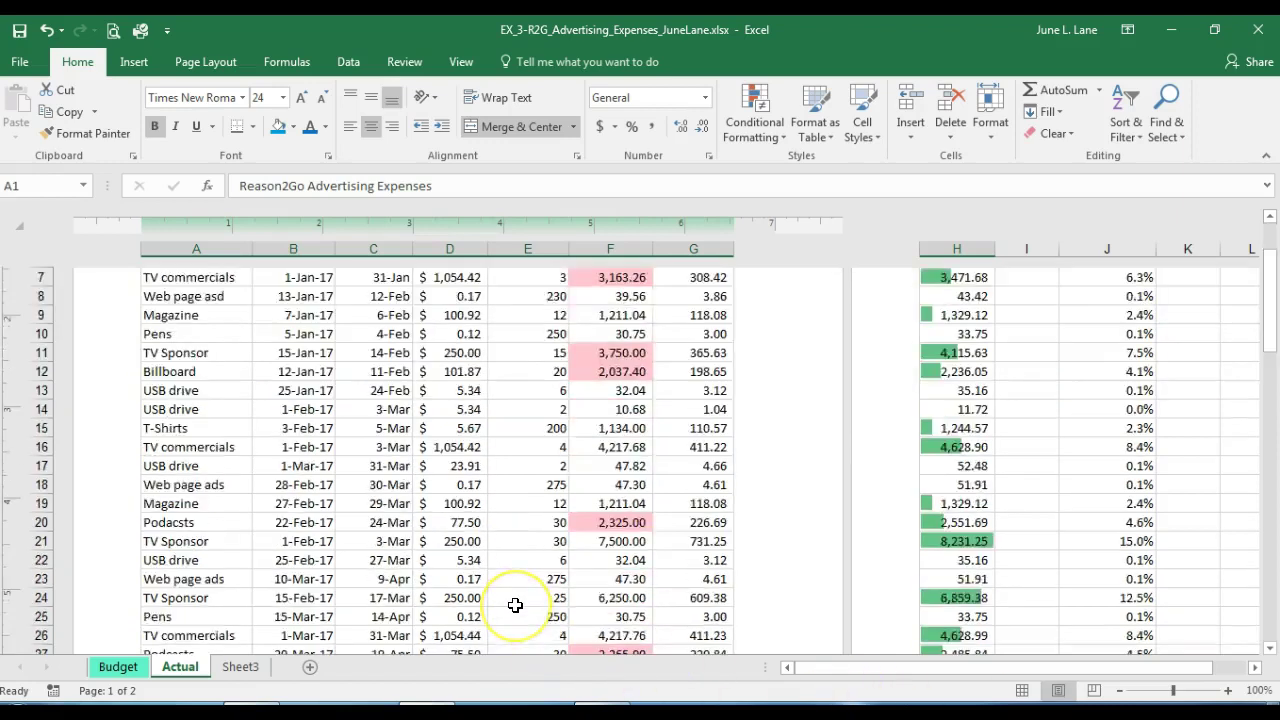
scroll(515, 605, "down", 6)
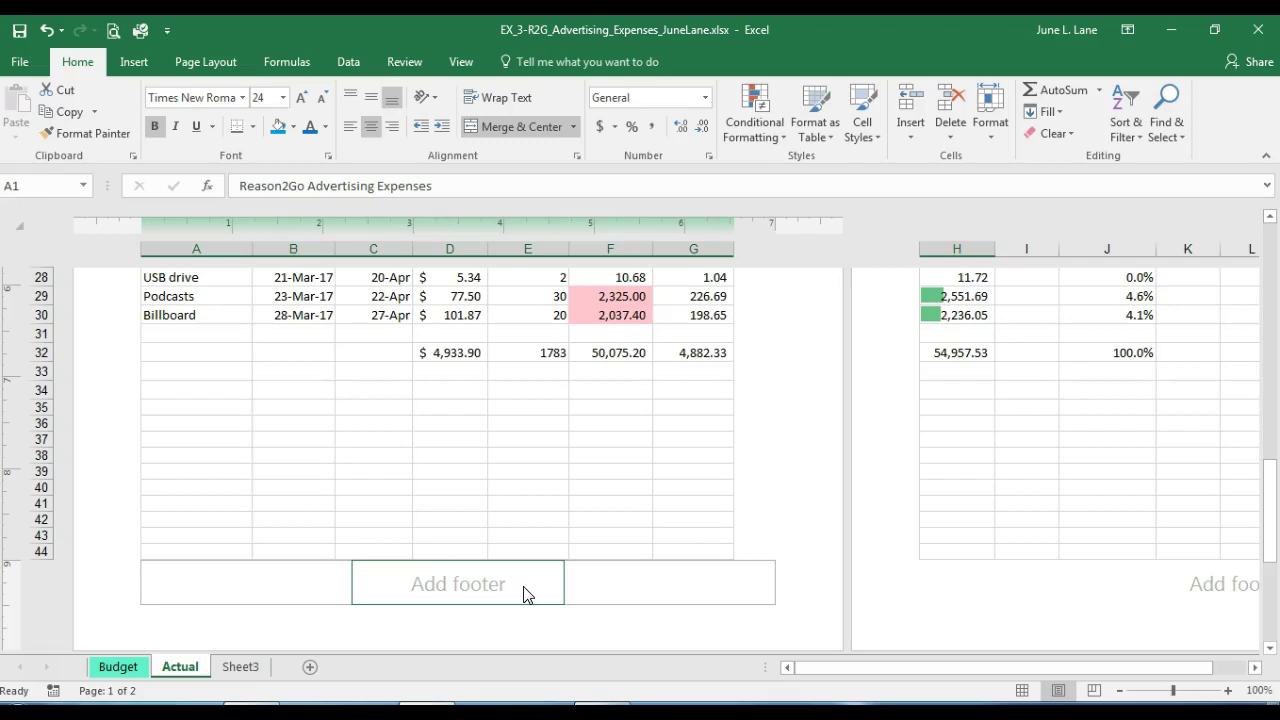
scroll(525, 594, "down", 1)
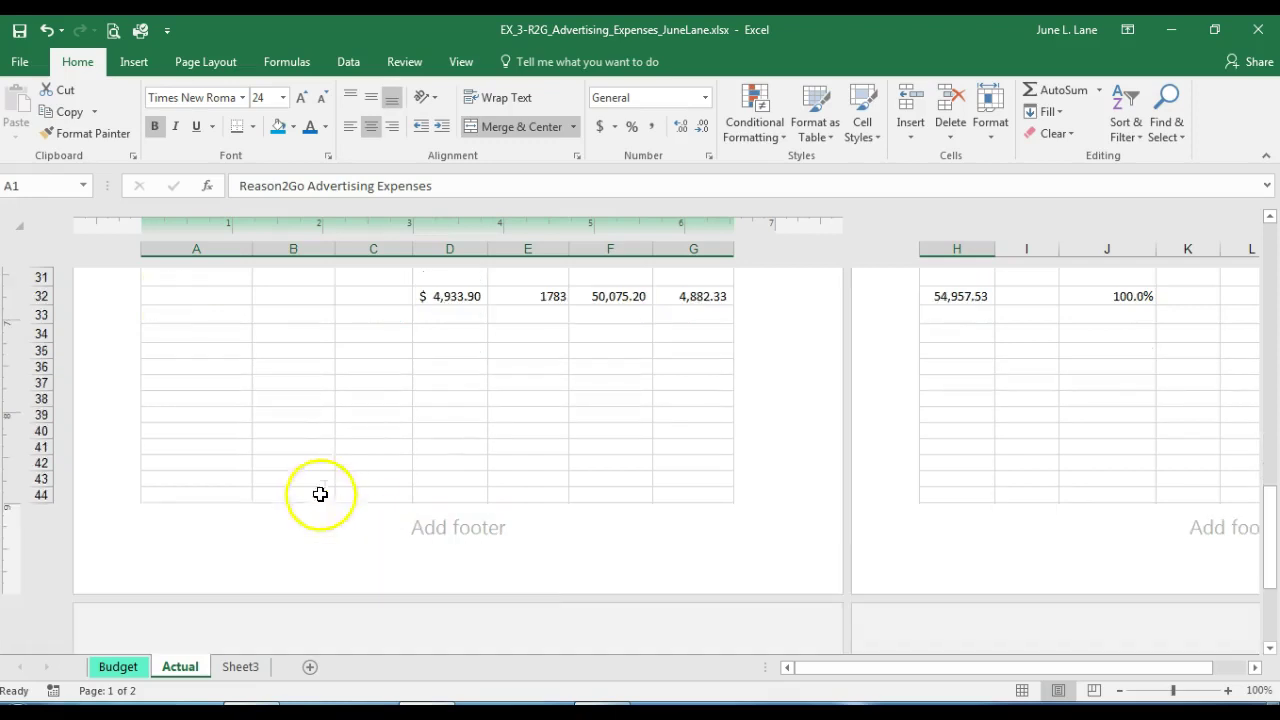
left_click(272, 510)
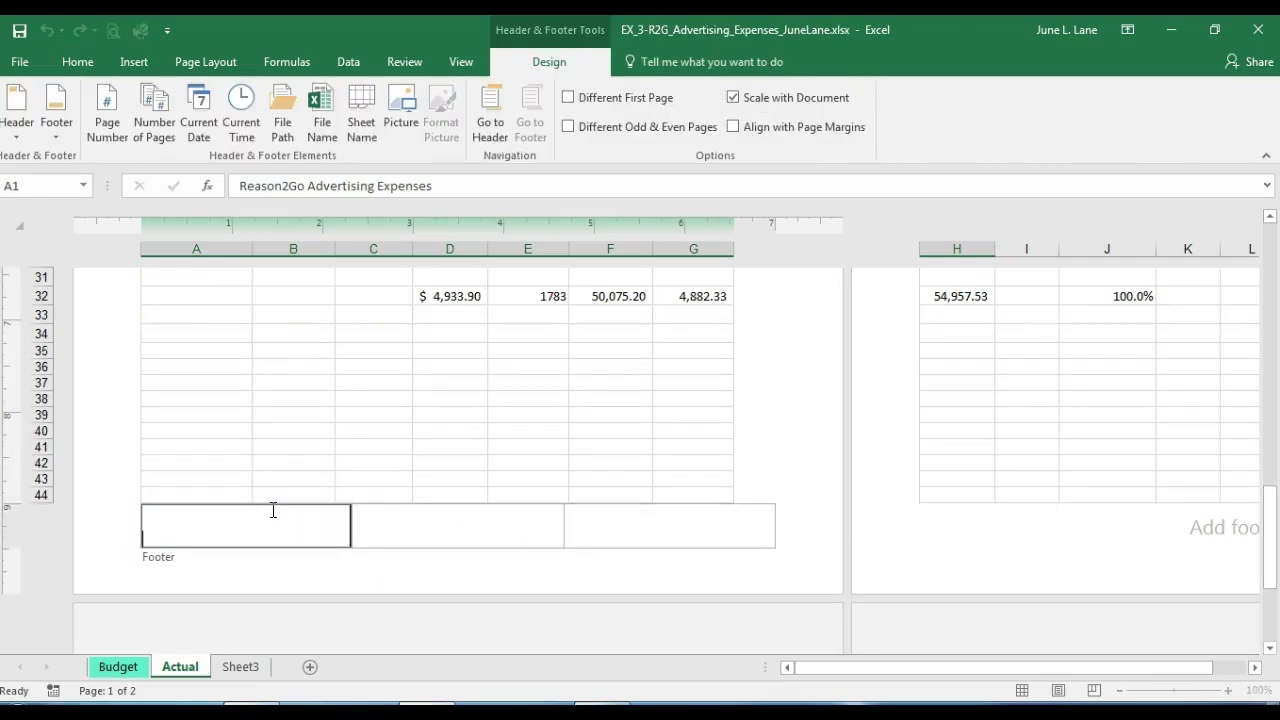
type("Your Name Here")
left_click(295, 463)
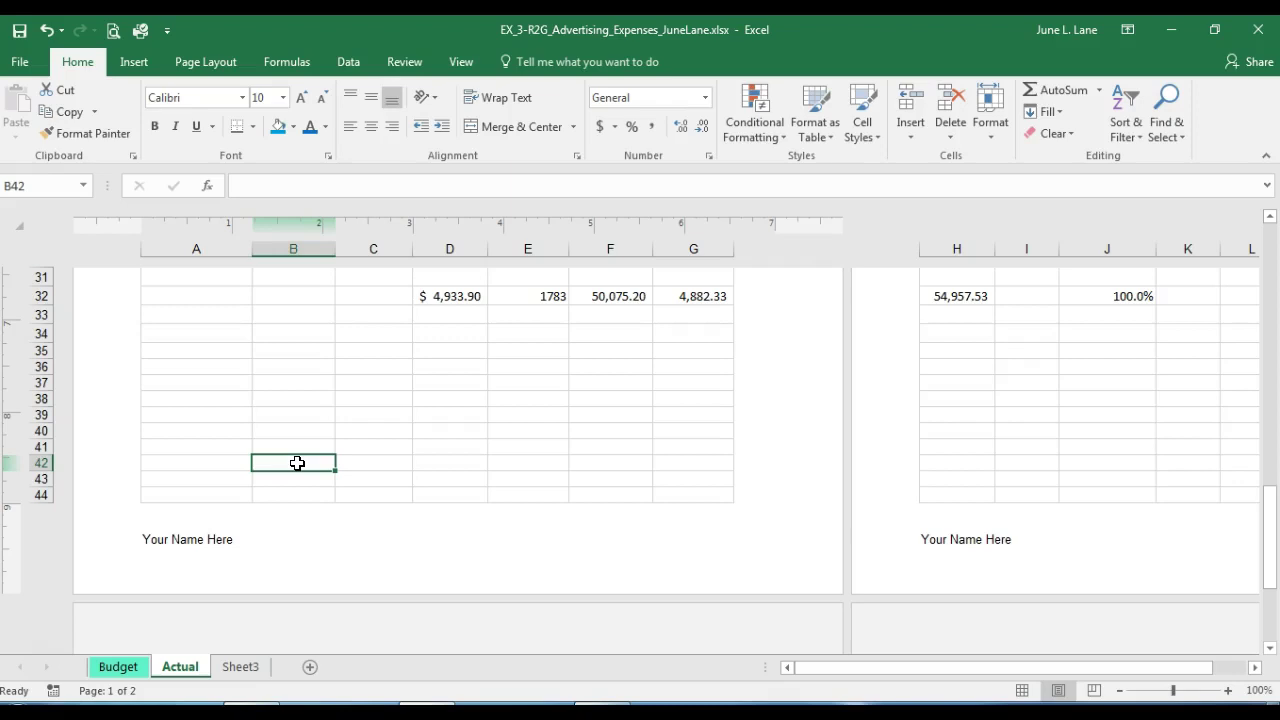
left_click(212, 532)
key("Delete")
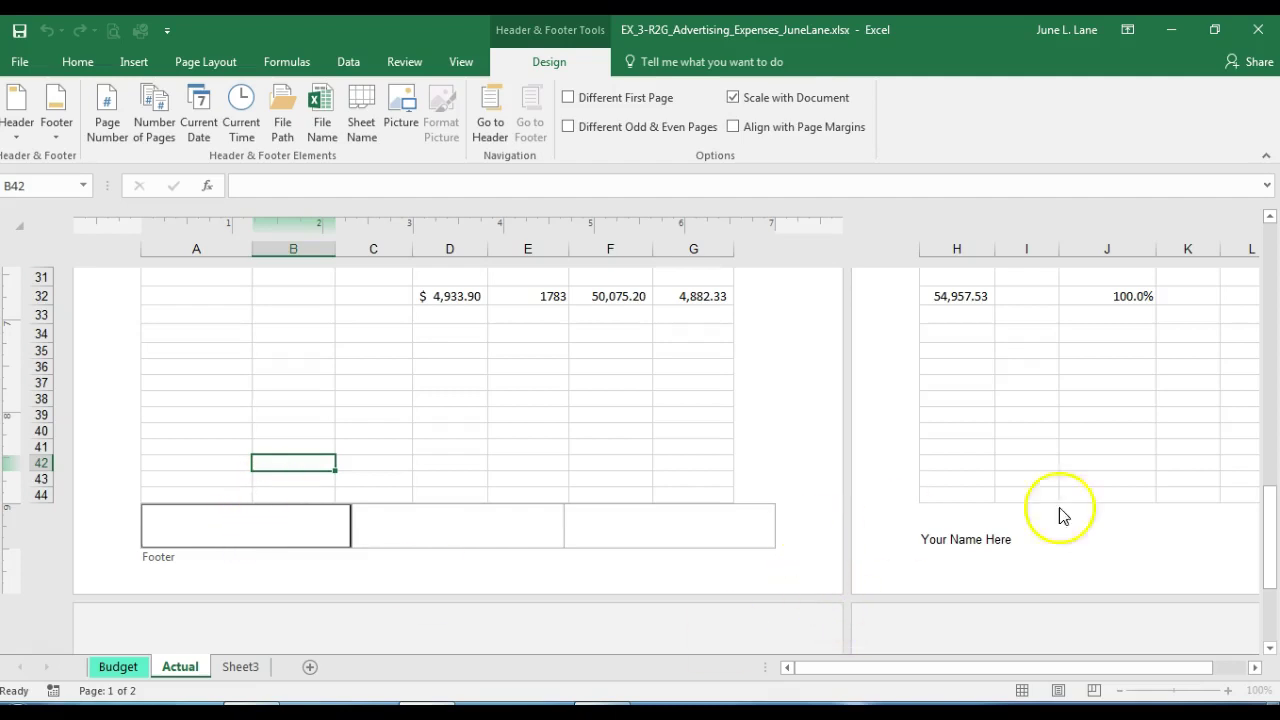
Enter "Your Name Here" in the left header section of the Actual sheet and return to cell B6
left_click_drag(1270, 531, 1260, 263)
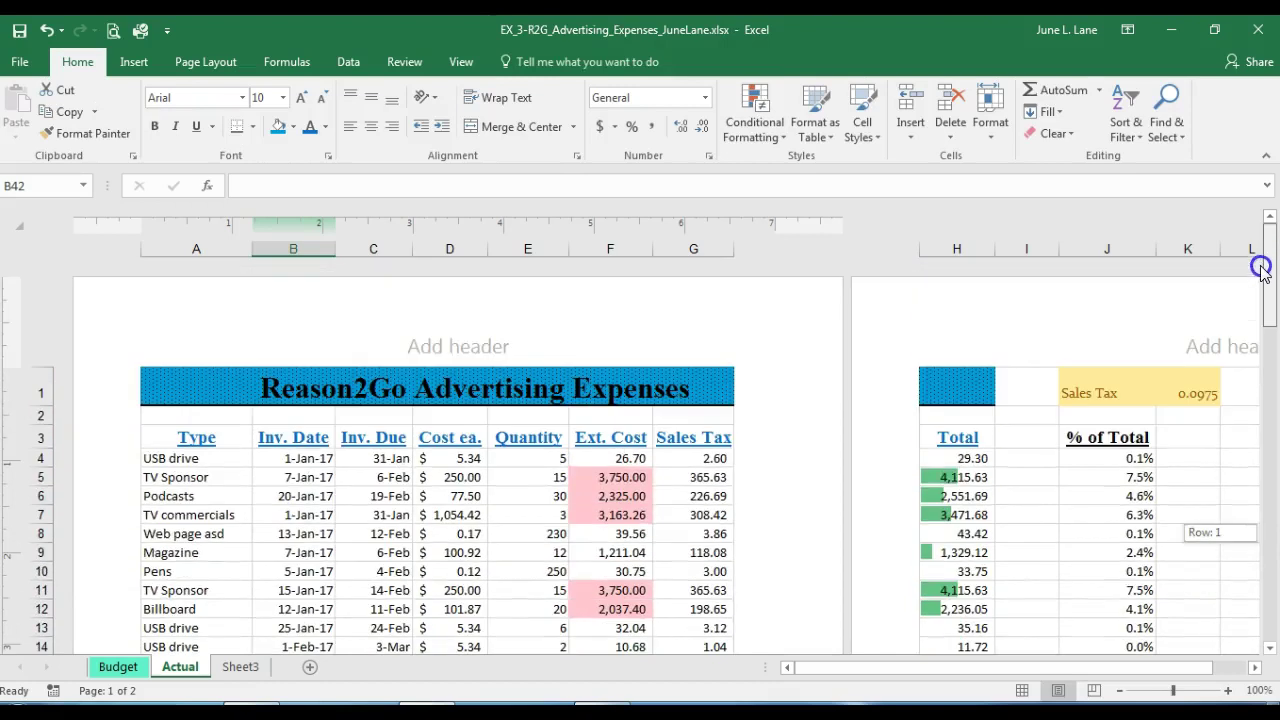
left_click(273, 337)
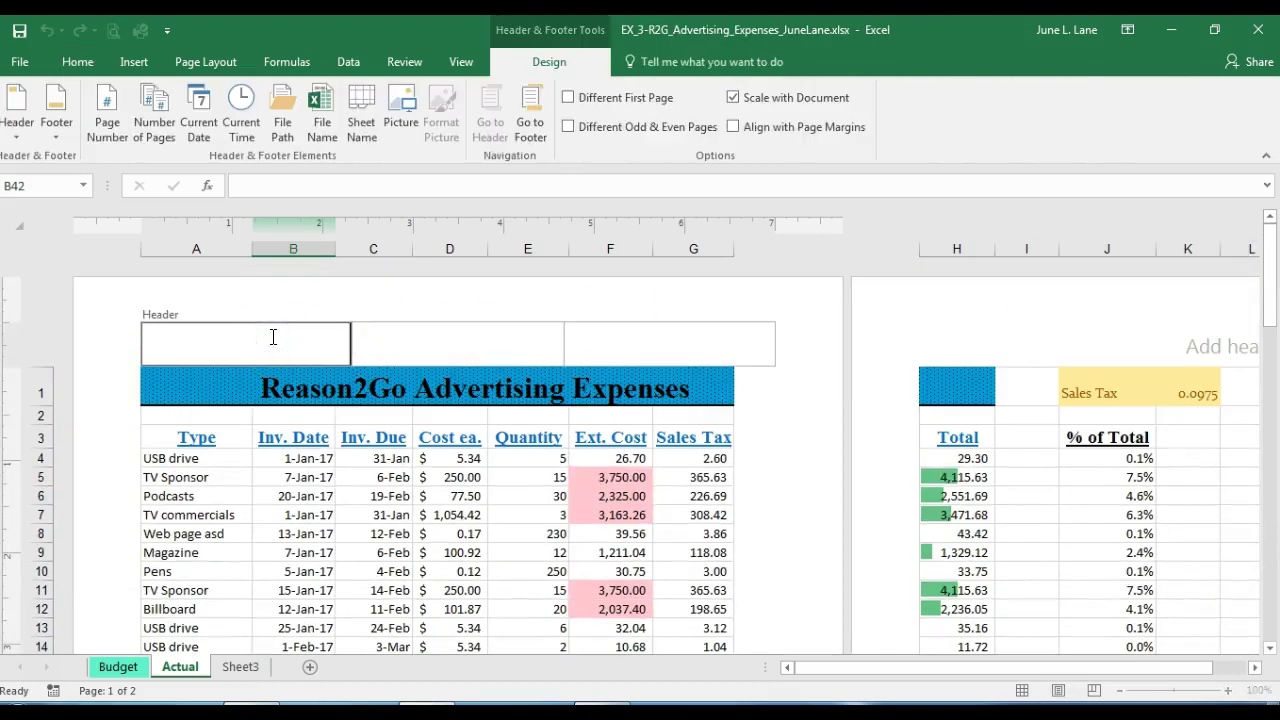
type("Your Name Here")
left_click(203, 63)
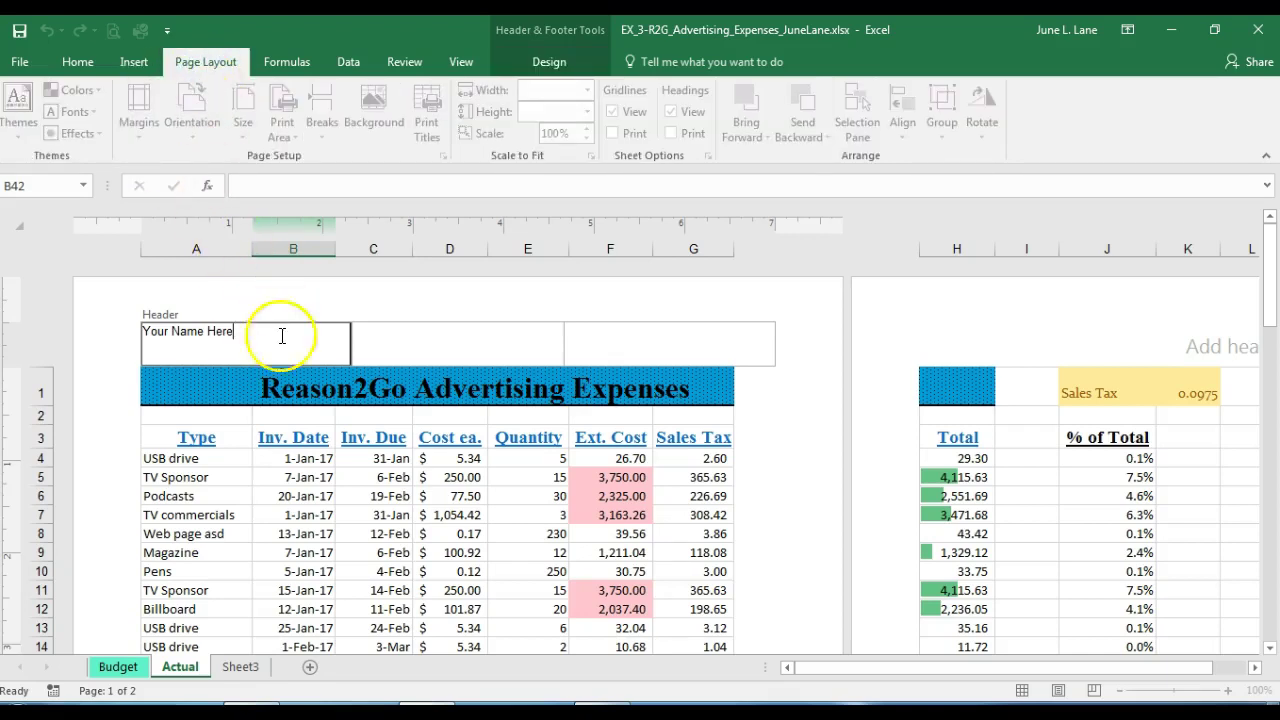
left_click(280, 504)
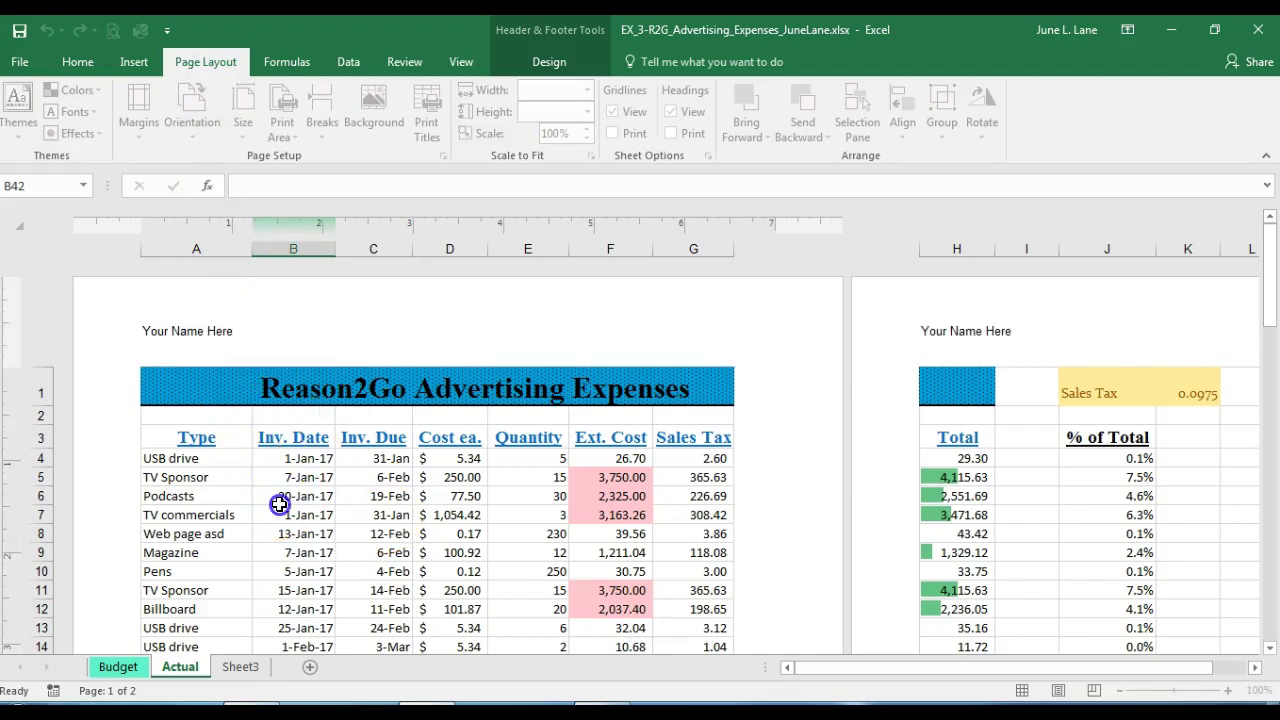
left_click(280, 505)
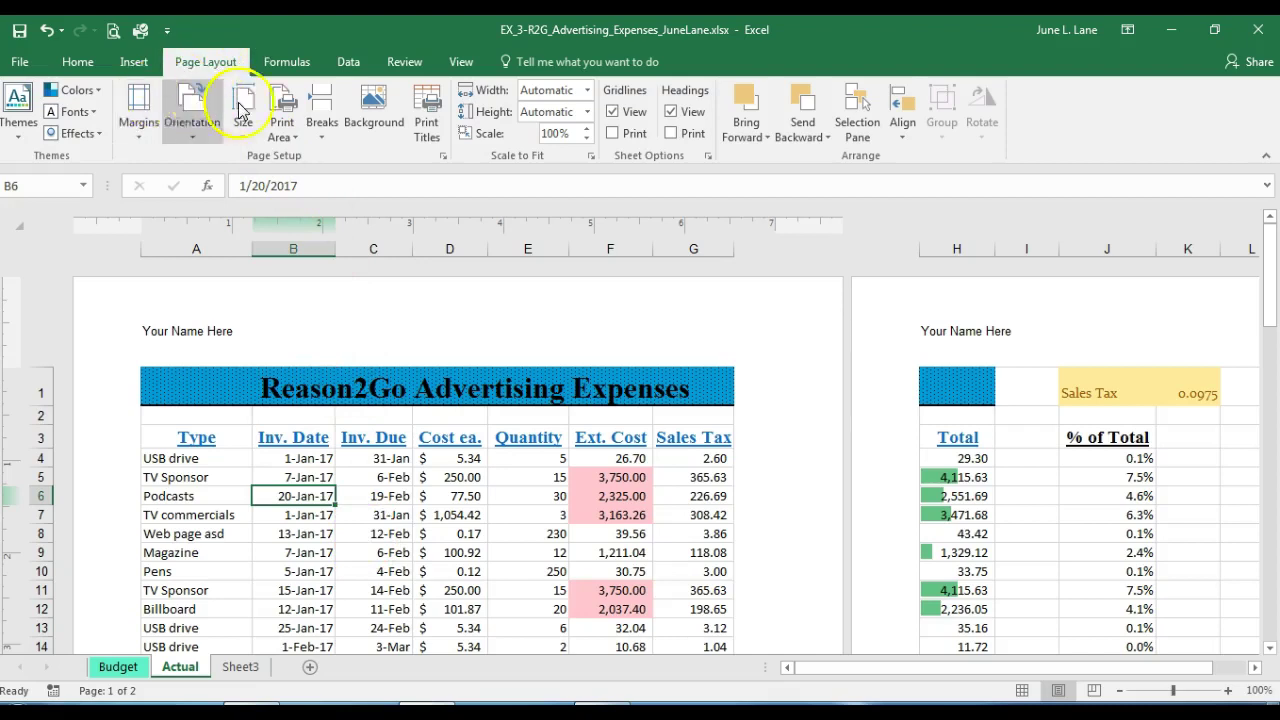
Set the Actual sheet to Landscape orientation and narrow columns I and J so column K fits on the first page
left_click(194, 135)
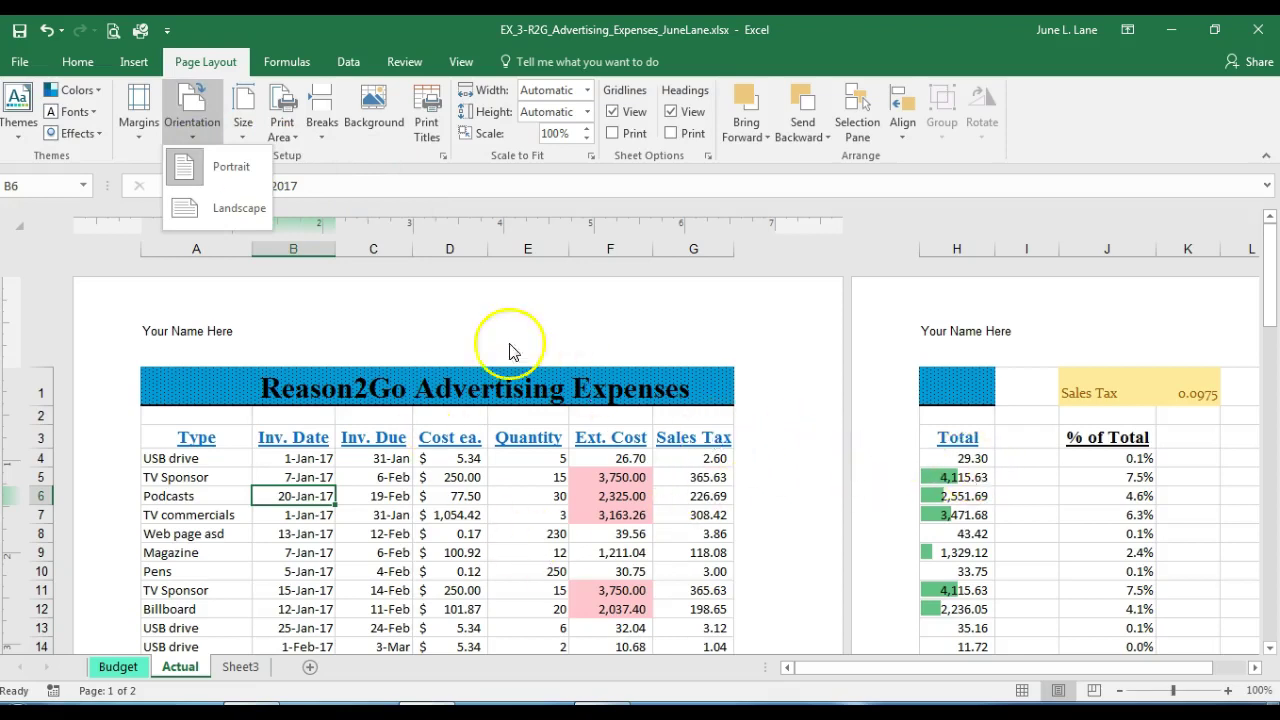
left_click(249, 217)
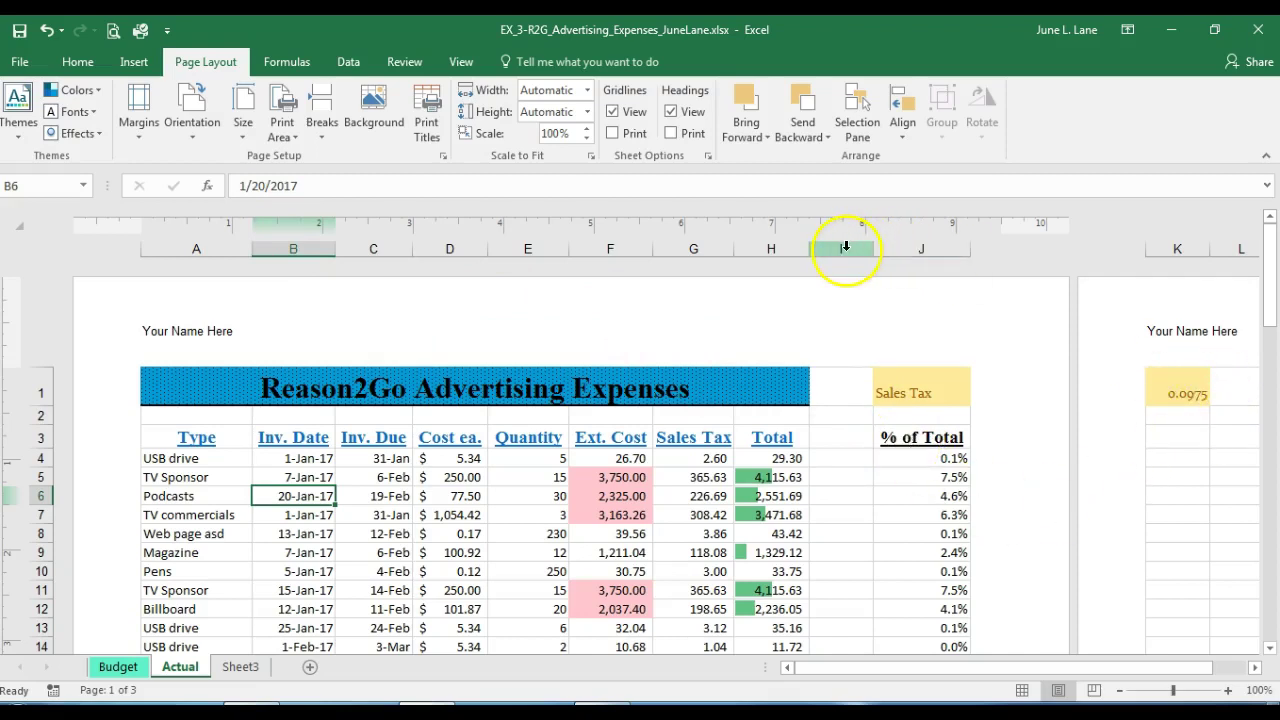
left_click_drag(872, 251, 860, 252)
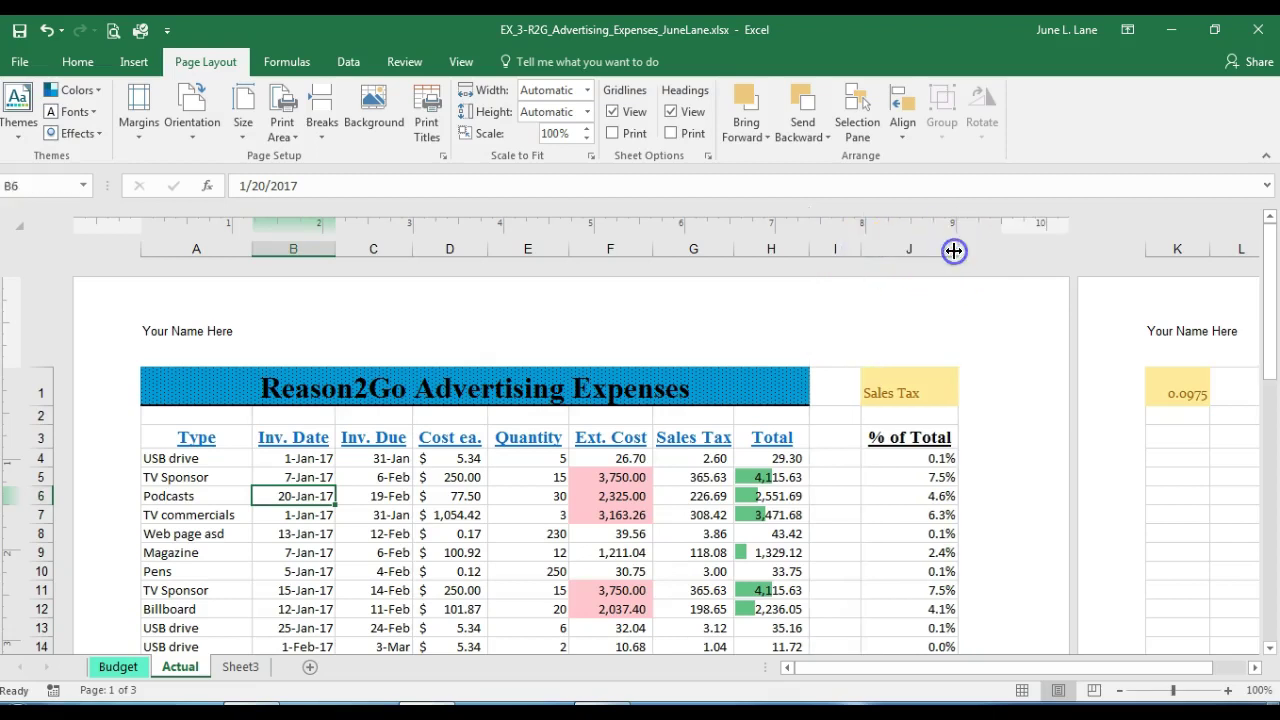
left_click_drag(809, 249, 849, 249)
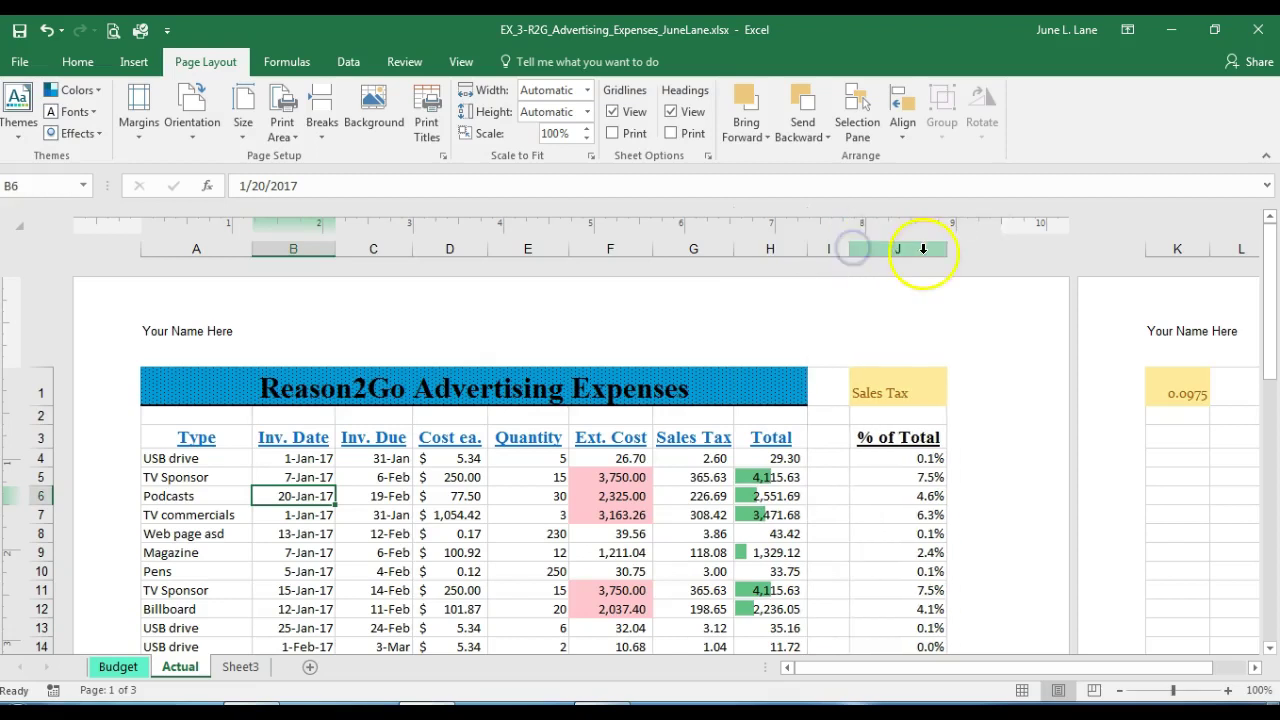
left_click_drag(947, 255, 924, 249)
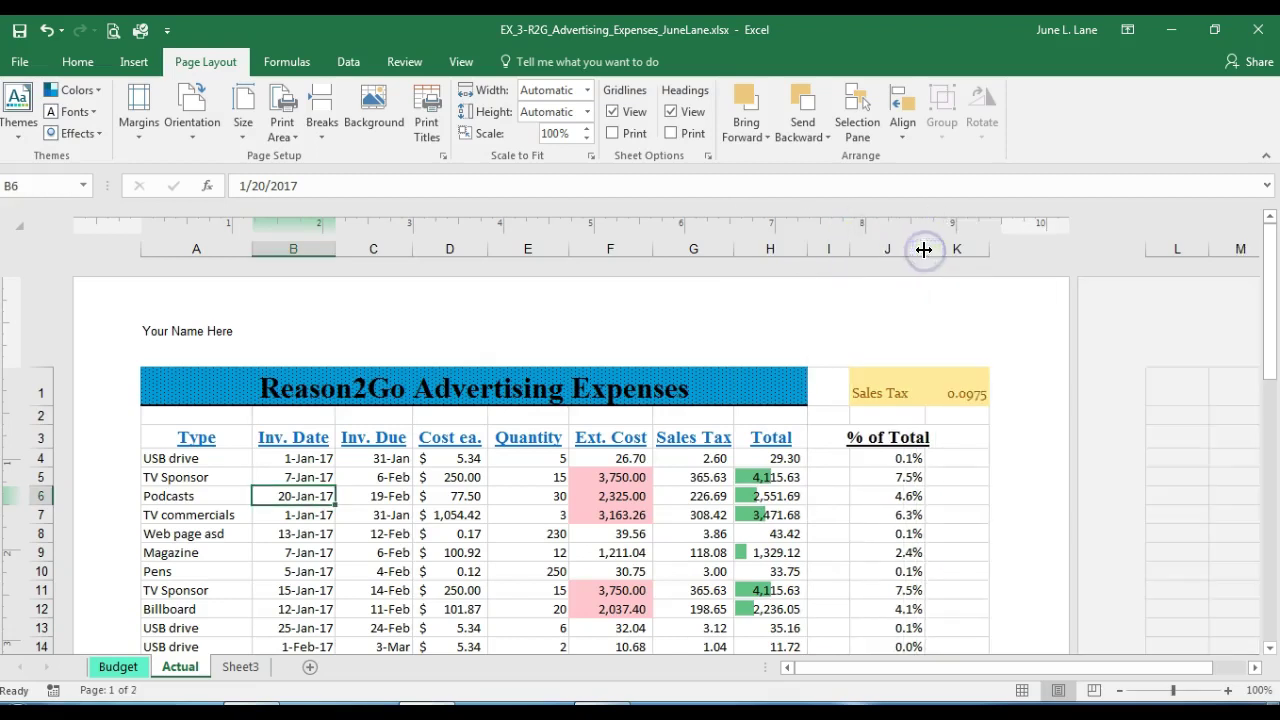
scroll(985, 535, "down", 4)
scroll(981, 540, "up", 4)
Delete the empty Sheet3 worksheet and save the workbook
right_click(240, 668)
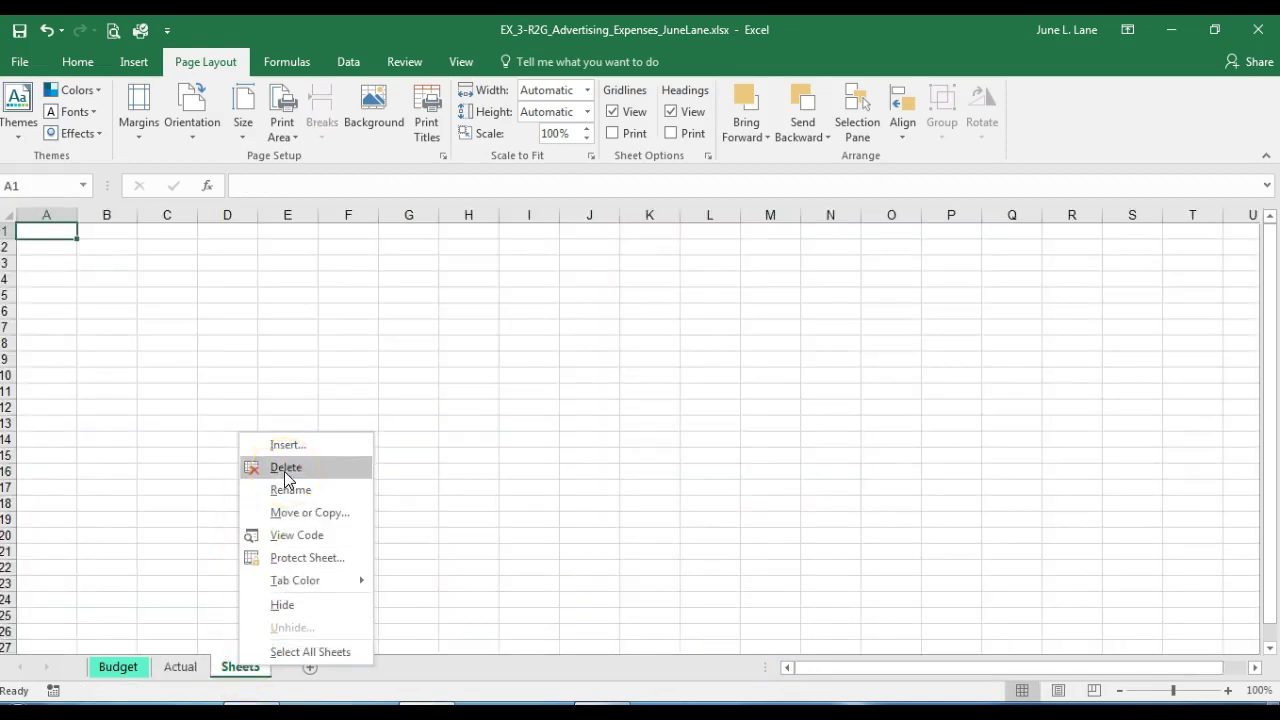
left_click(284, 468)
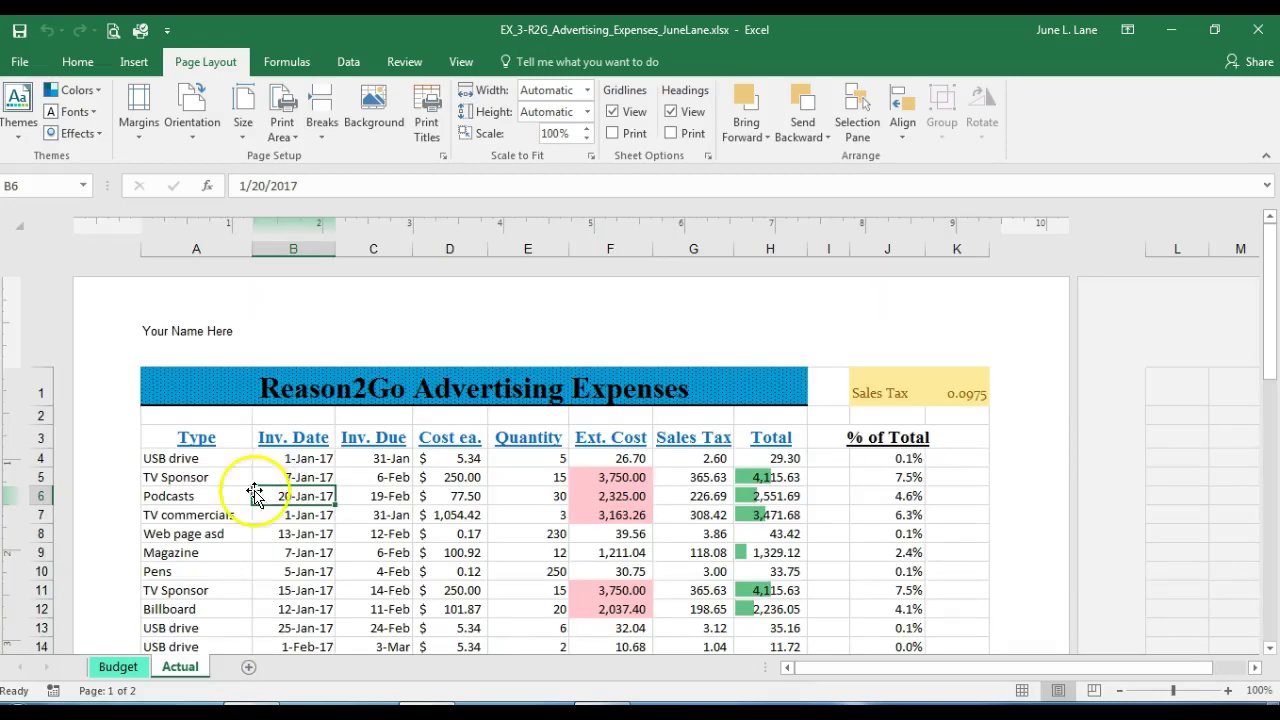
left_click(20, 33)
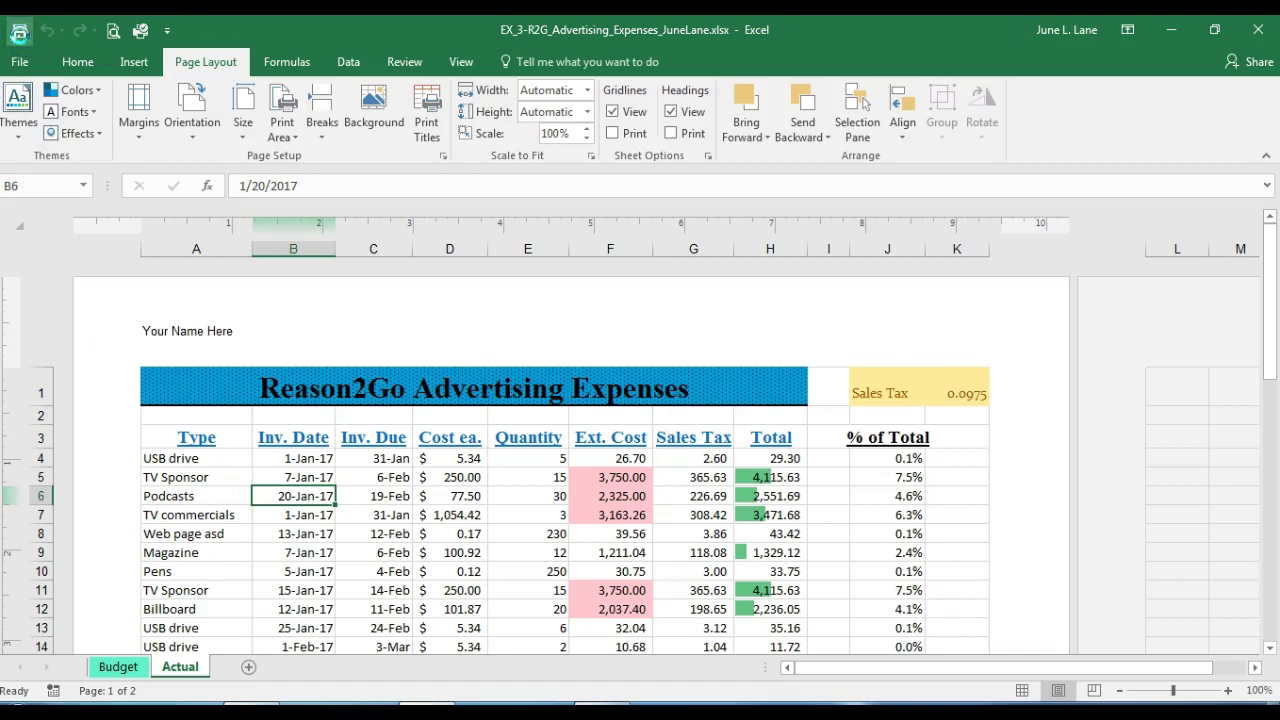
Return to Normal view and spell-check the Actual sheet from A1, changing "asd" to "ads" and "Podacsts" to "Podcasts"
left_click(220, 383)
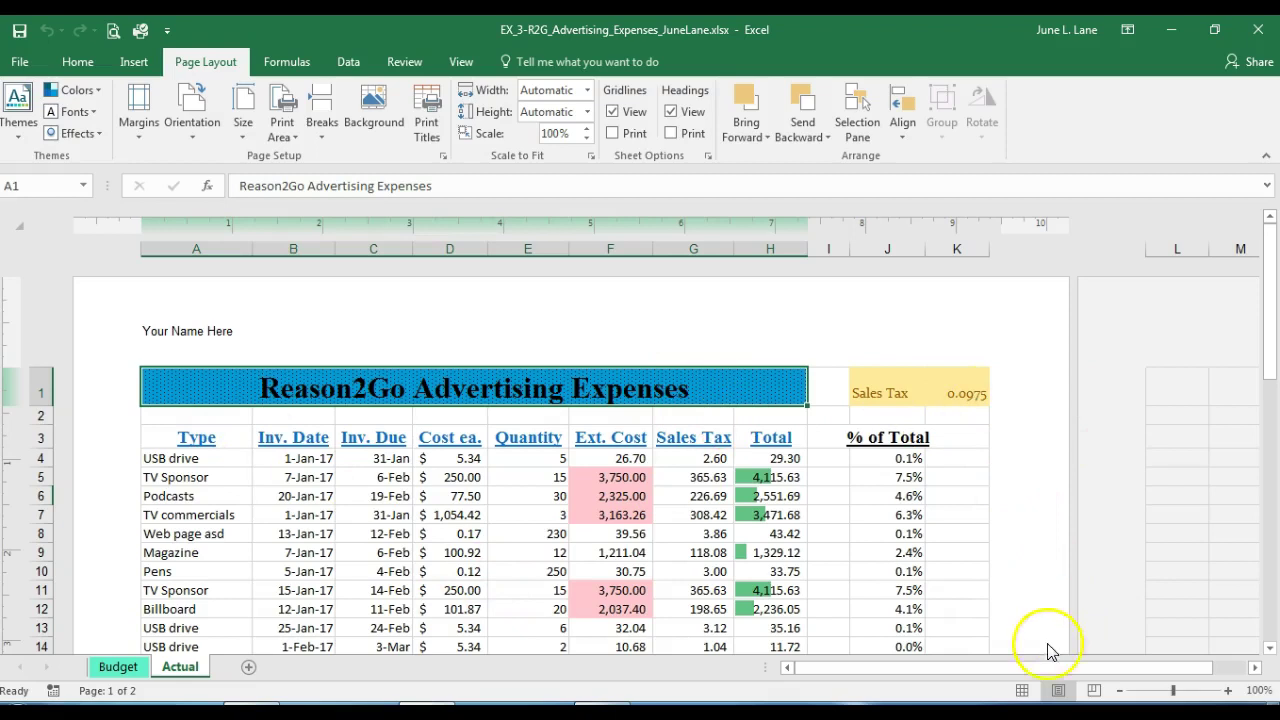
left_click(1023, 690)
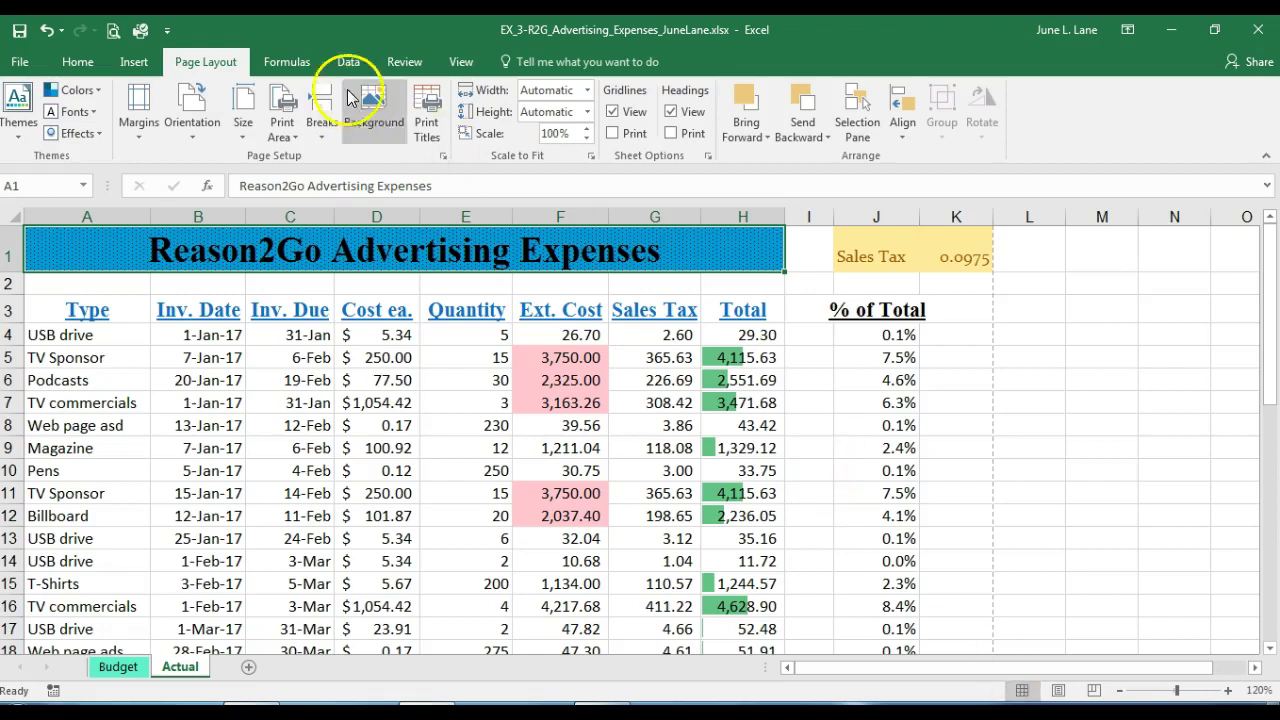
left_click(398, 63)
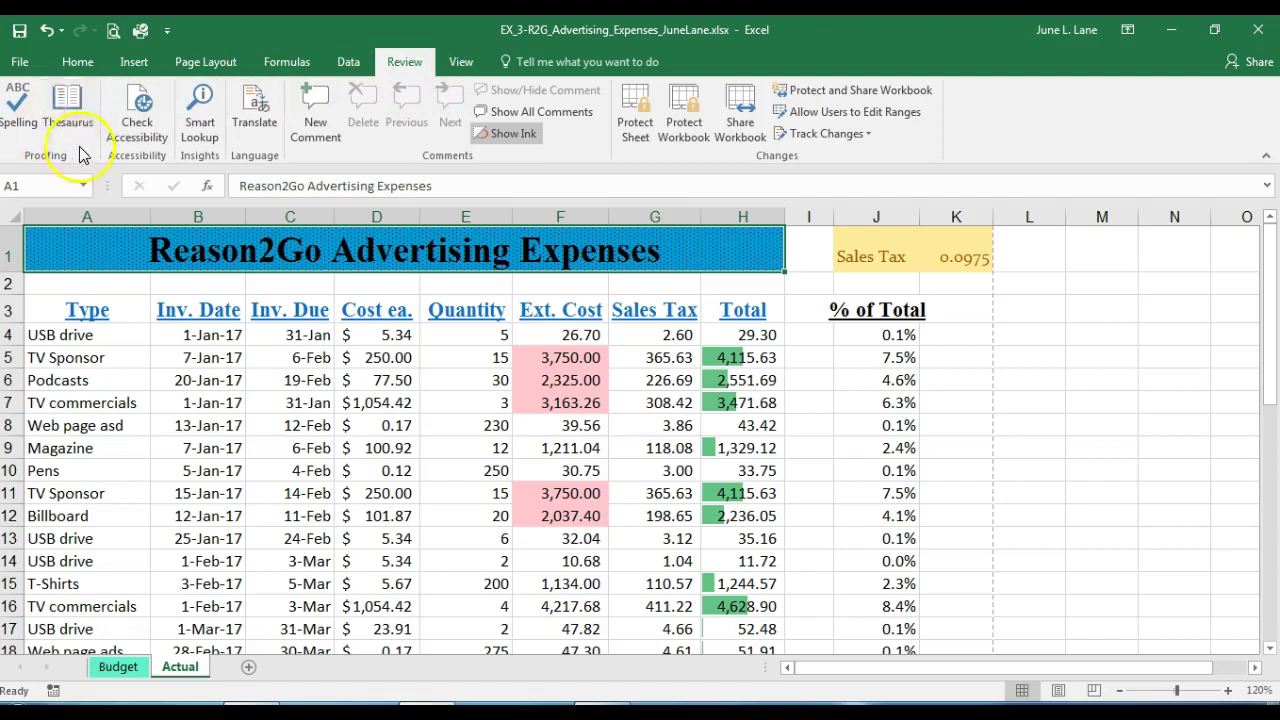
left_click(17, 110)
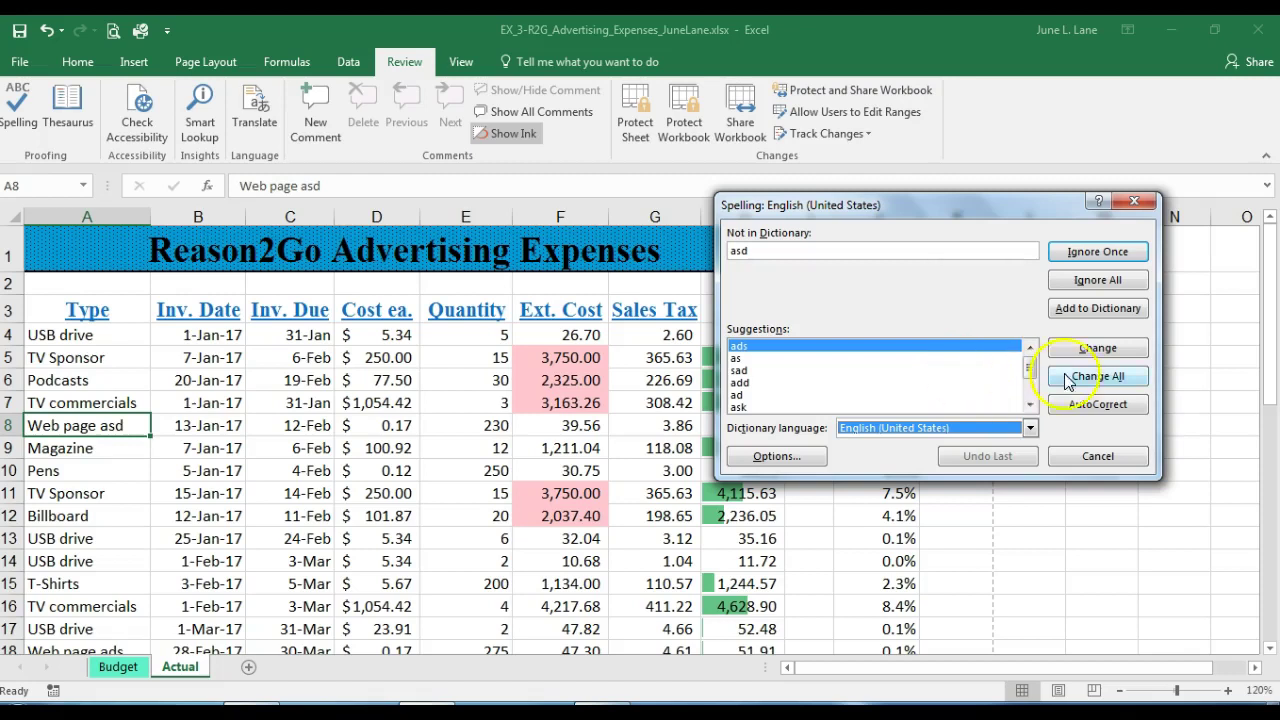
left_click(1100, 349)
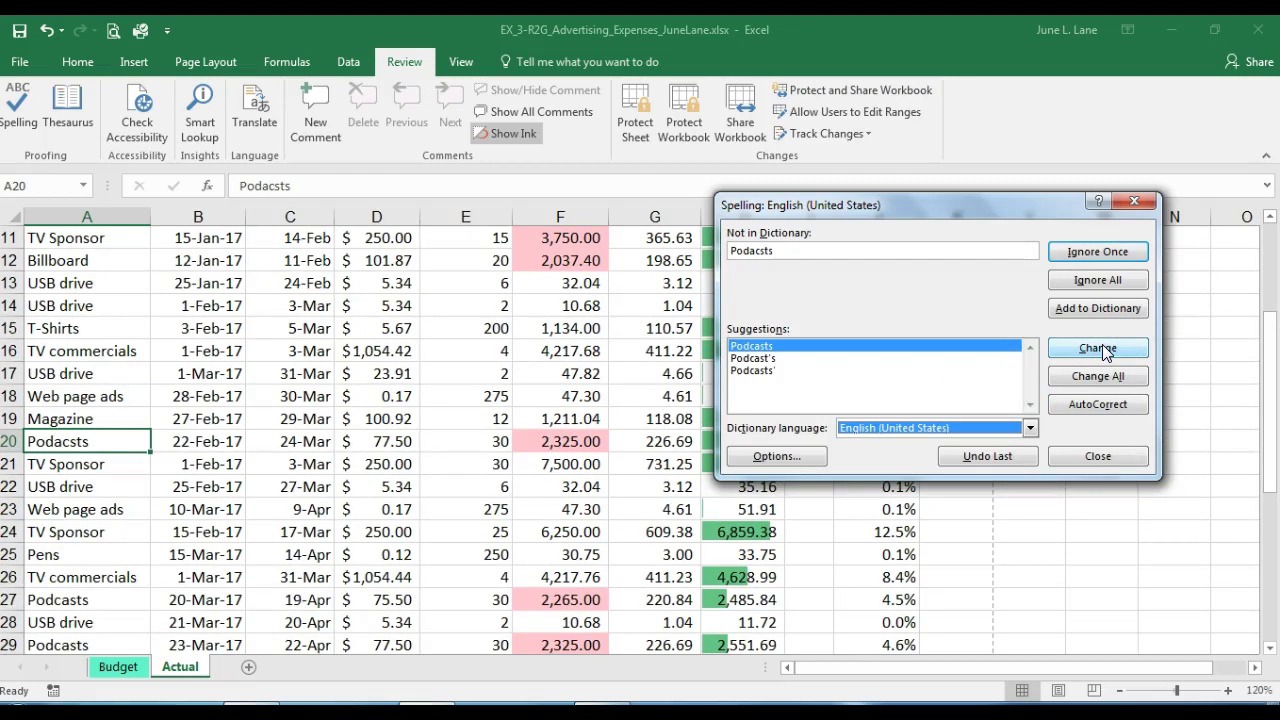
left_click(1103, 347)
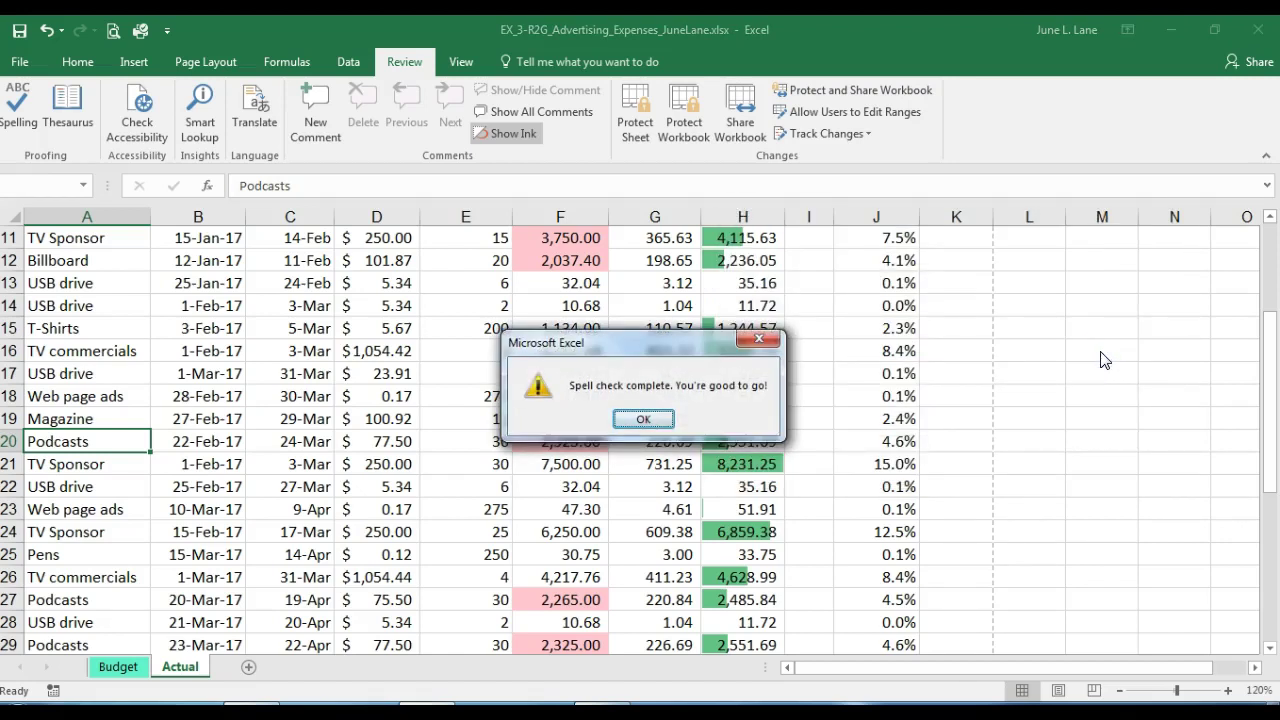
left_click(630, 420)
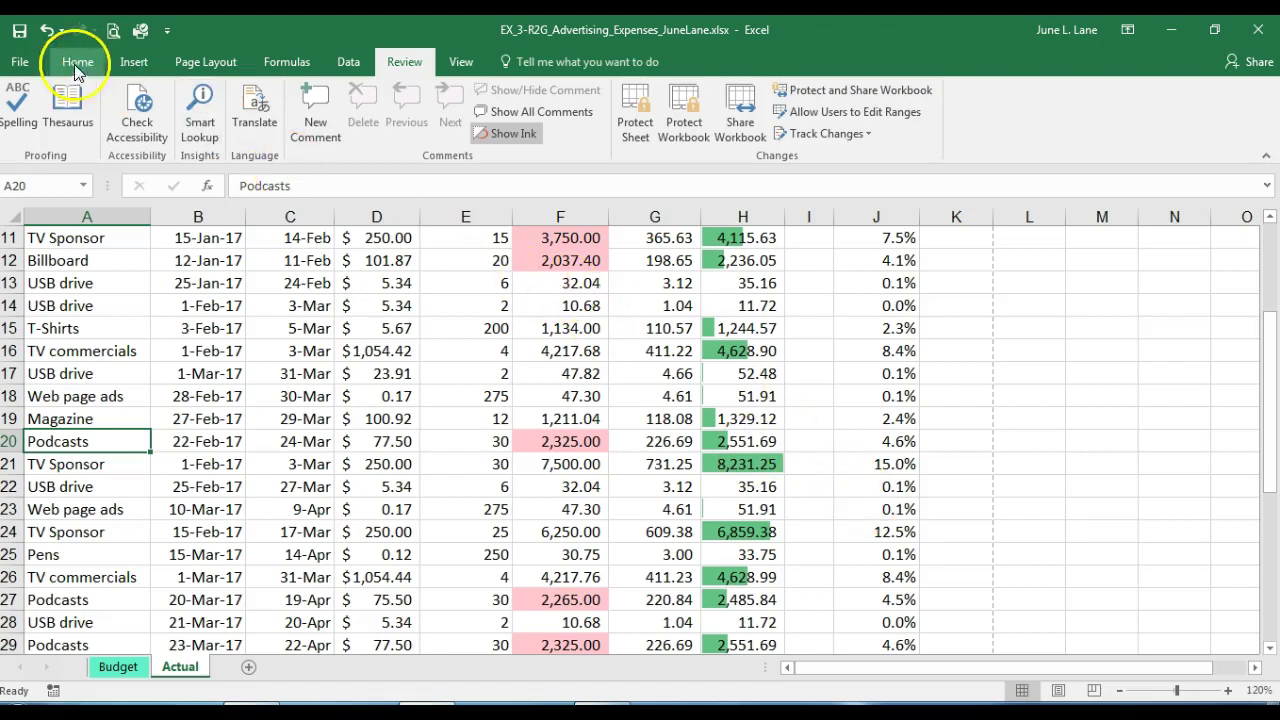
Replace every occurrence of "Billboard" with "Sign" on the Actual sheet and close the Find and Replace dialog
left_click(22, 63)
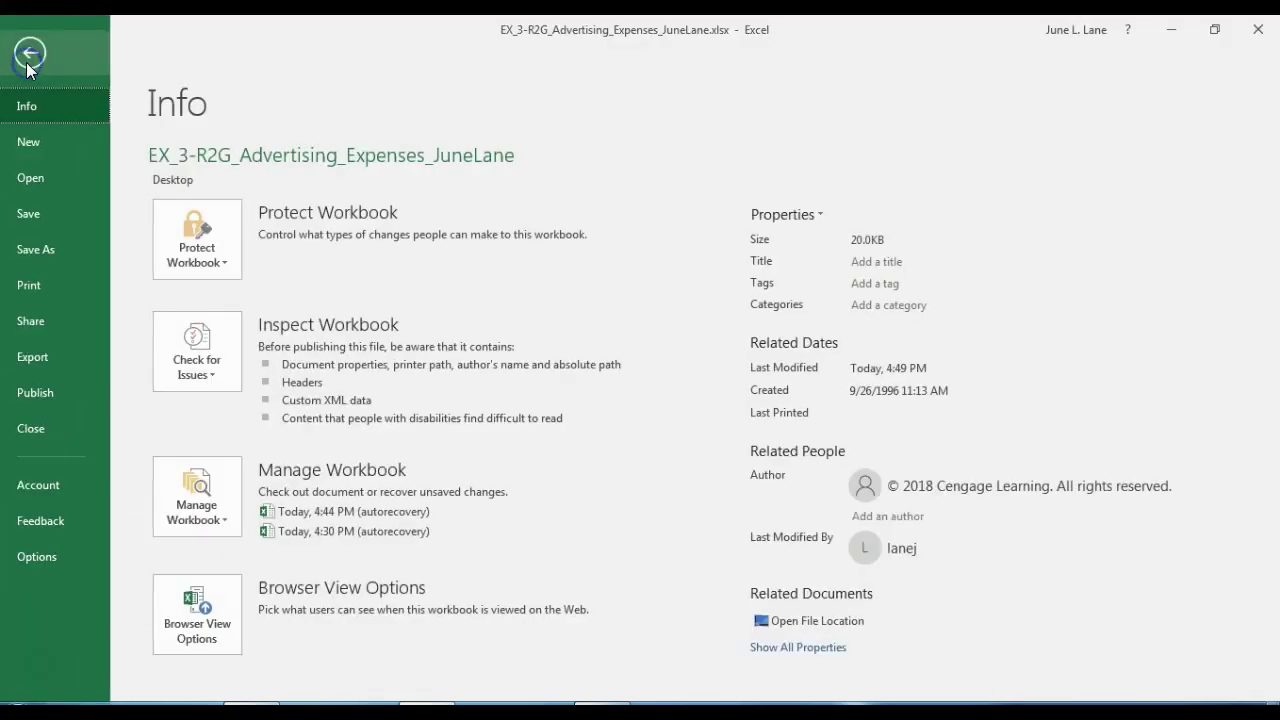
left_click(28, 68)
left_click(85, 63)
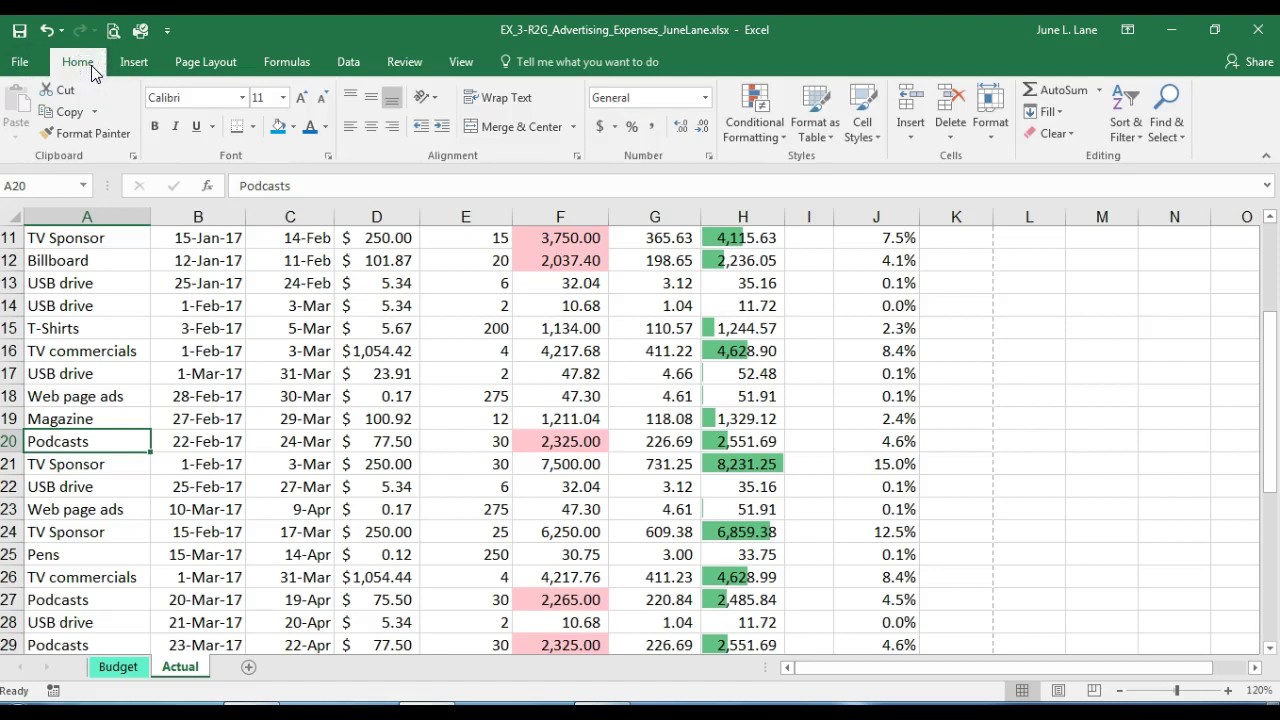
left_click(1180, 131)
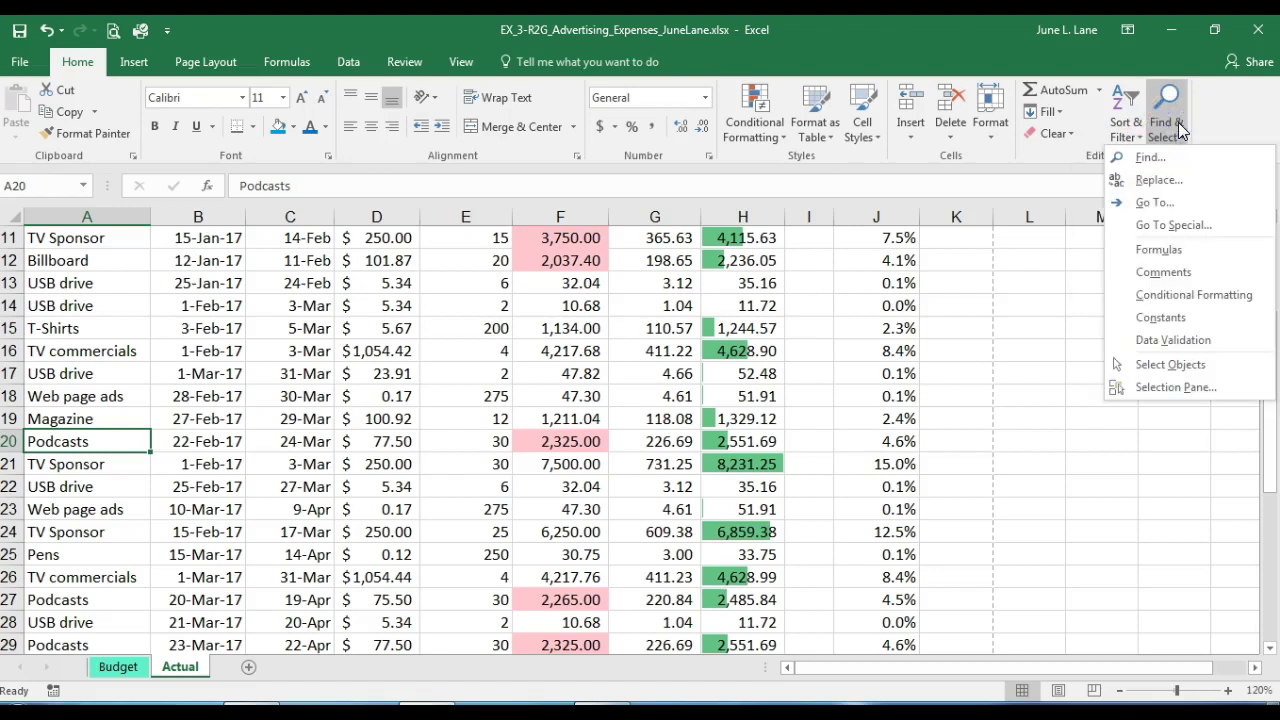
left_click(1153, 184)
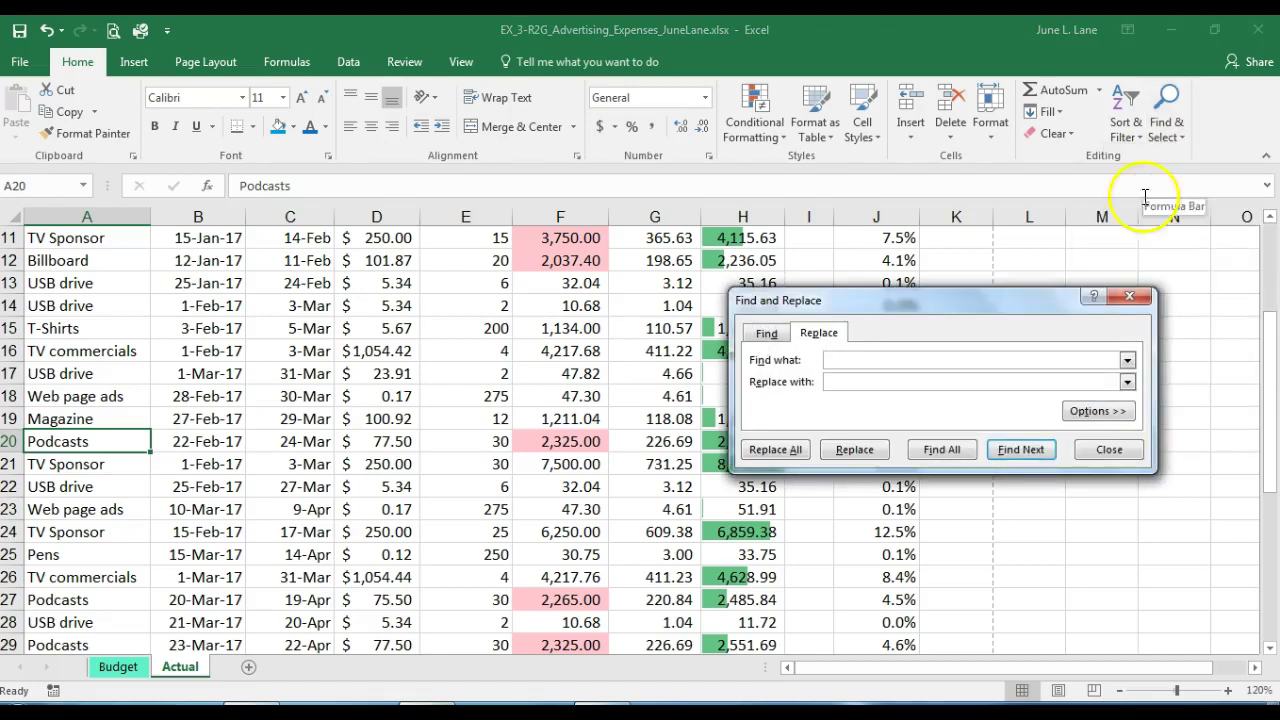
left_click_drag(1010, 305, 957, 220)
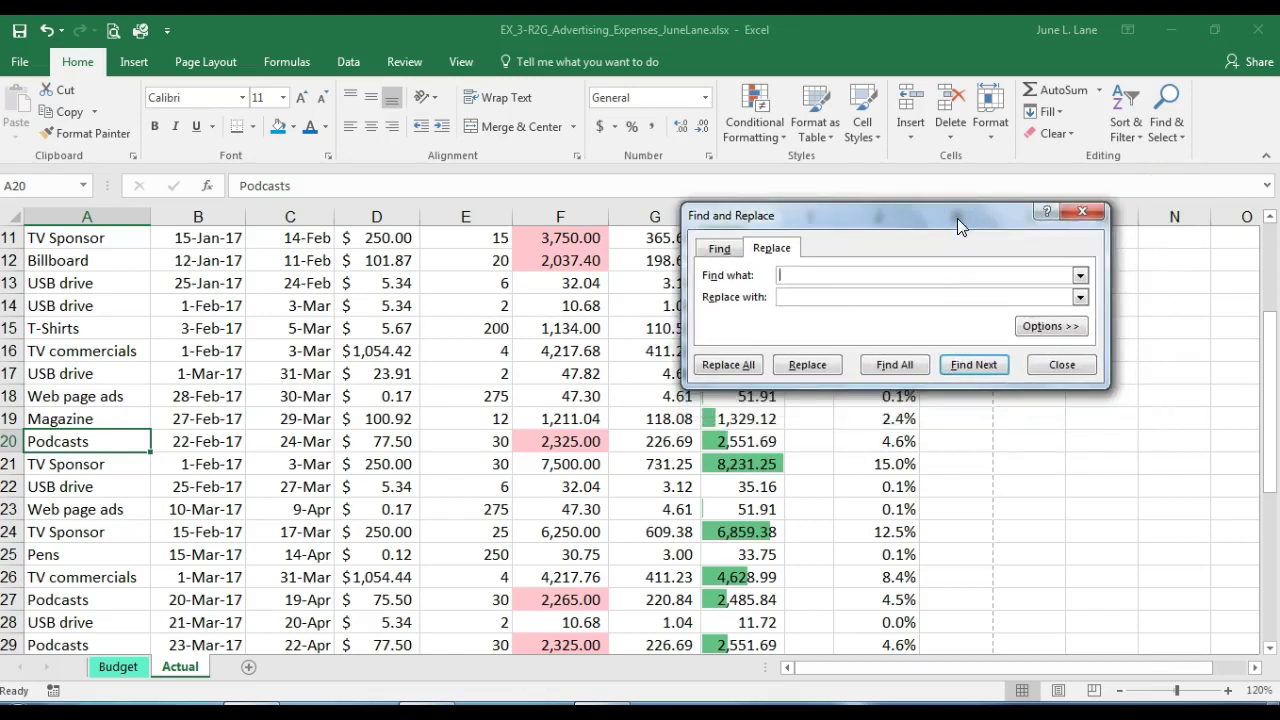
left_click(860, 276)
type("Billboard")
left_click(848, 295)
type("Sign")
left_click(840, 295)
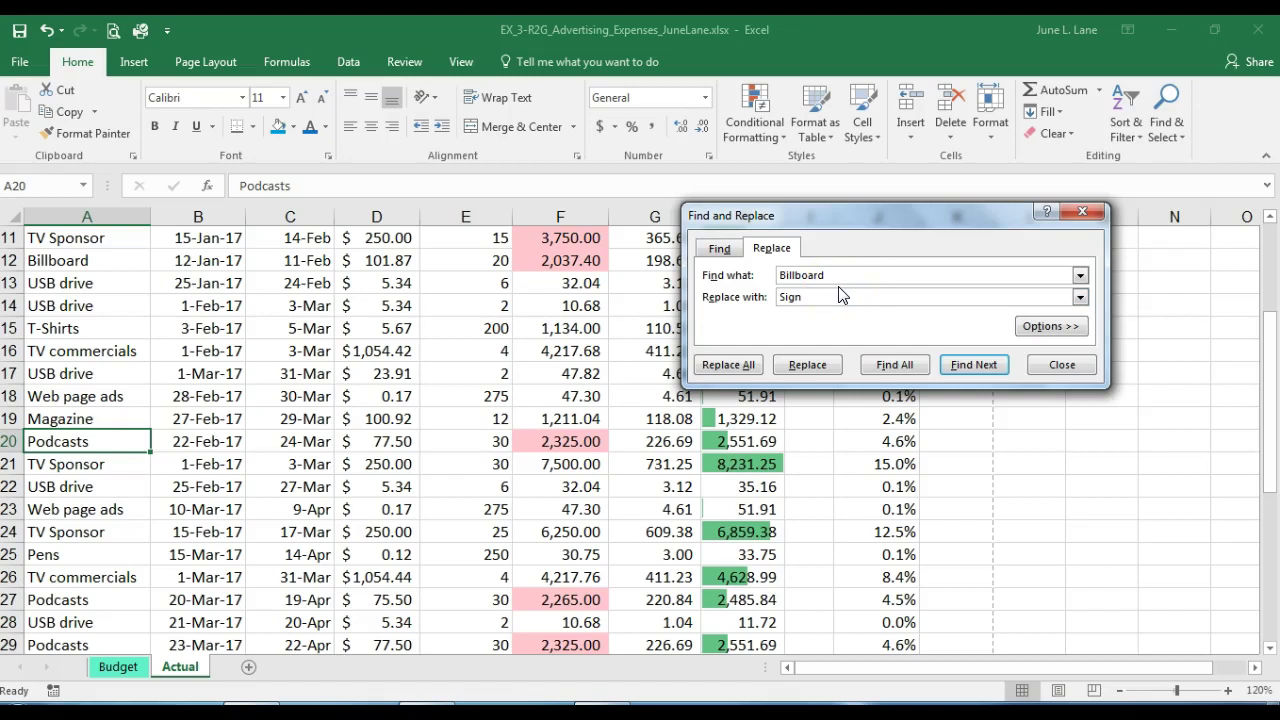
left_click(731, 366)
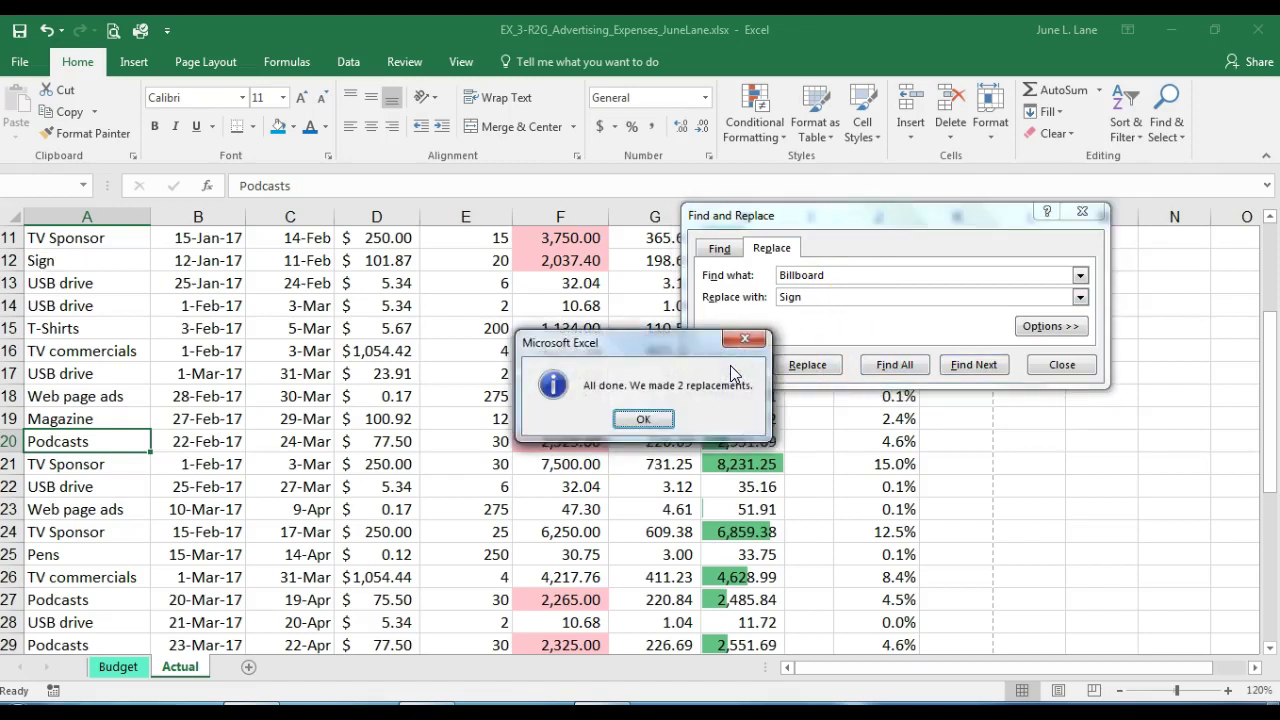
left_click(641, 420)
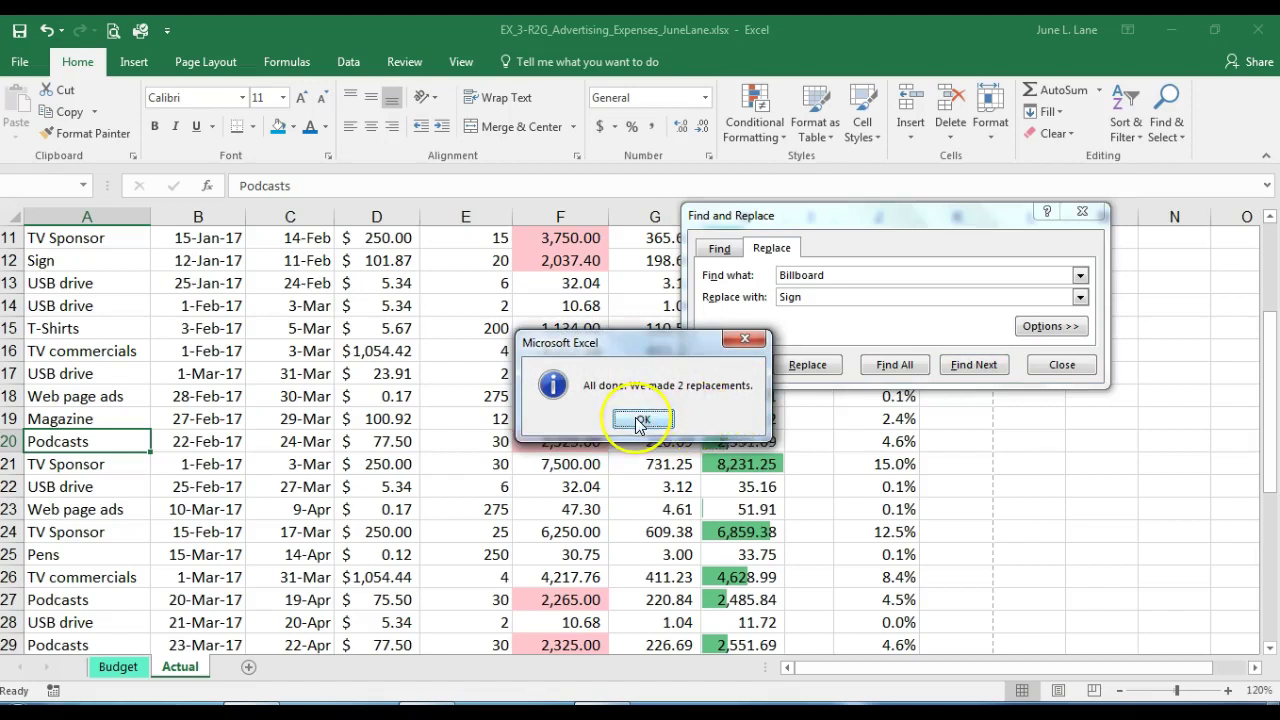
left_click(641, 420)
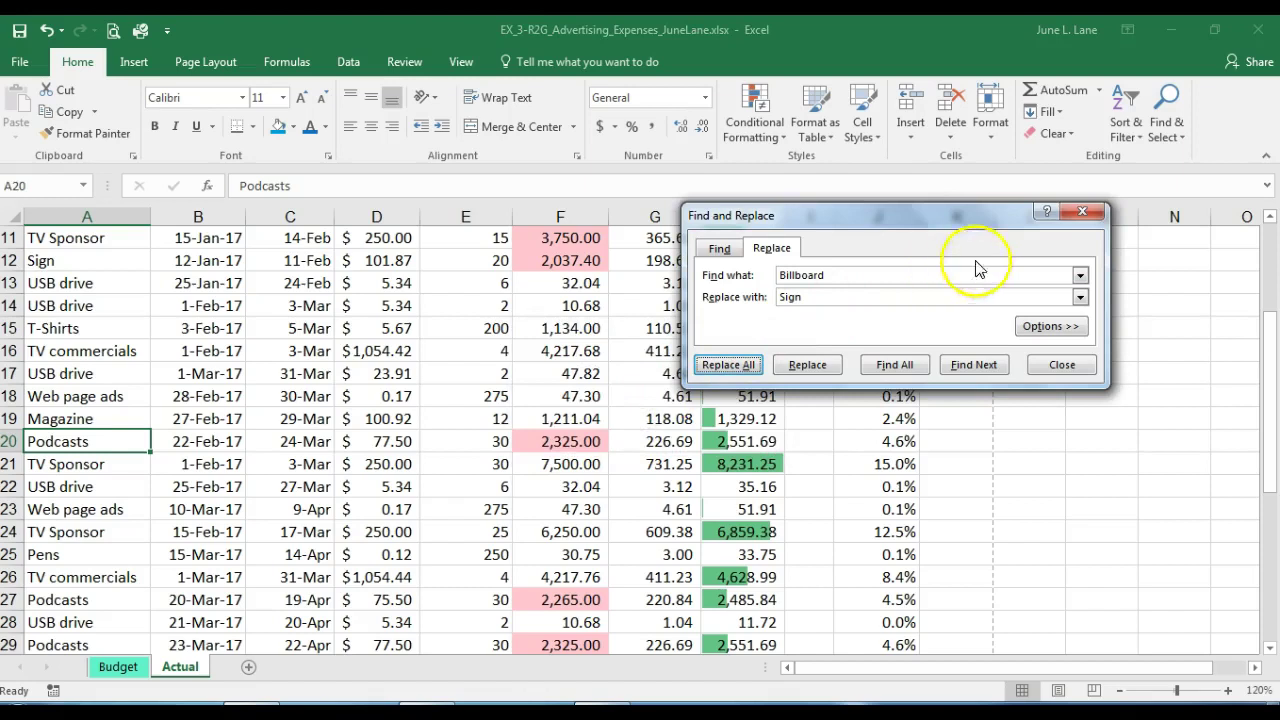
left_click(1081, 215)
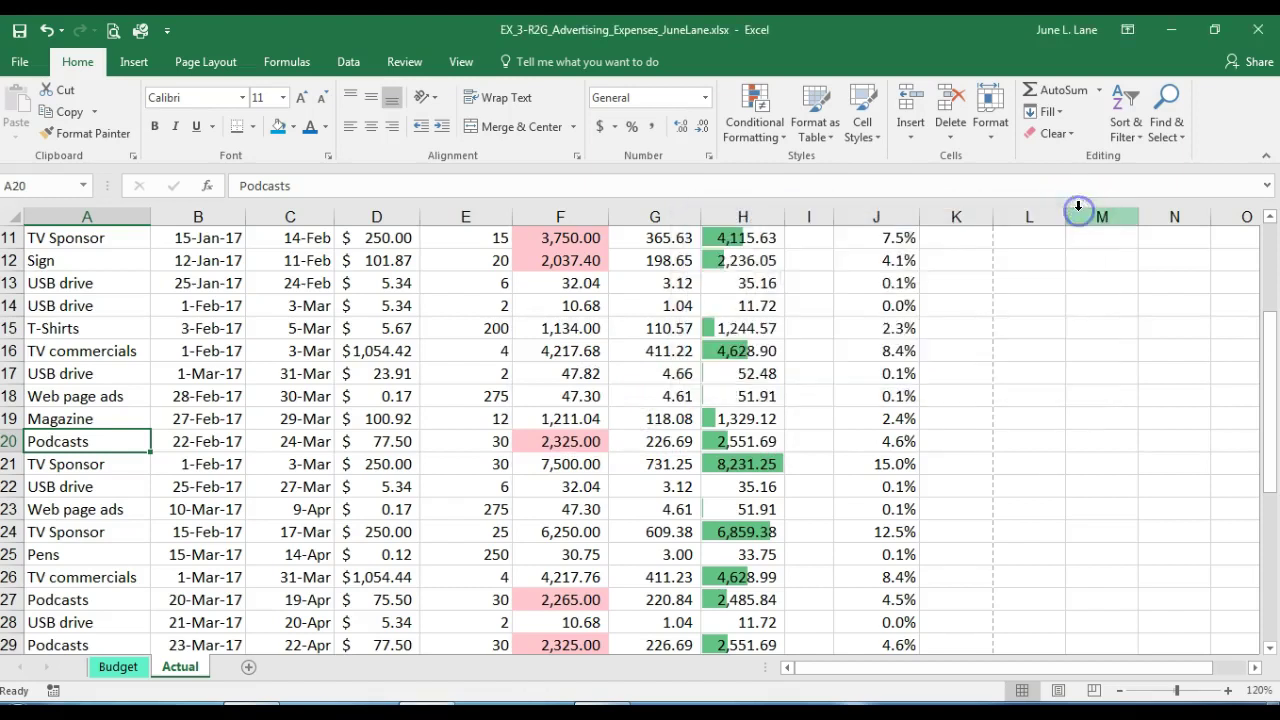